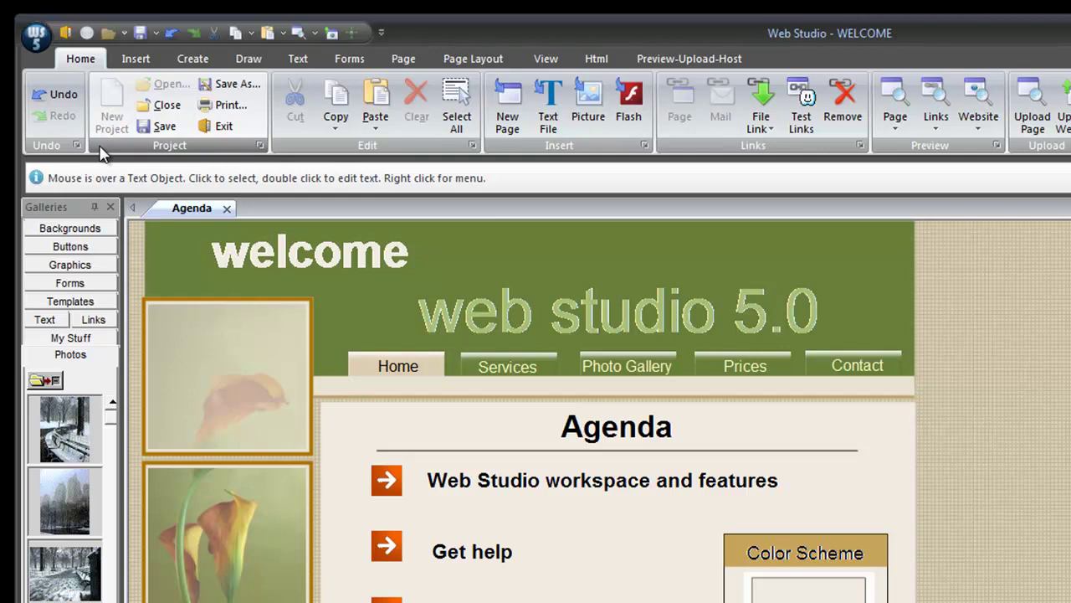
# Review the Insert and Create commands, and view the Photos group's video tutorial before closing its page.
pyautogui.click(136, 60)
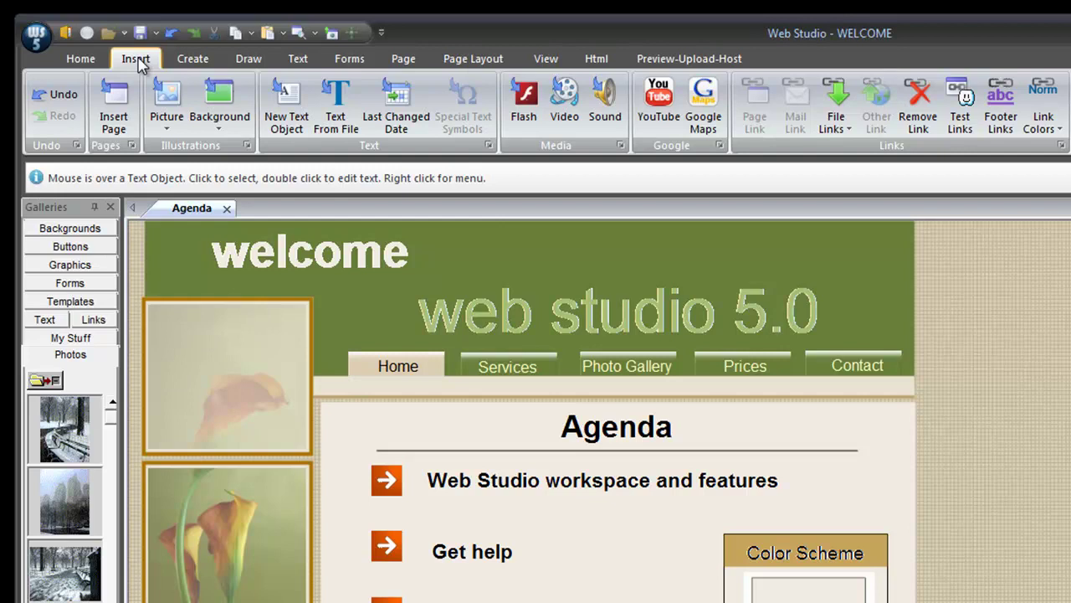
pyautogui.click(191, 60)
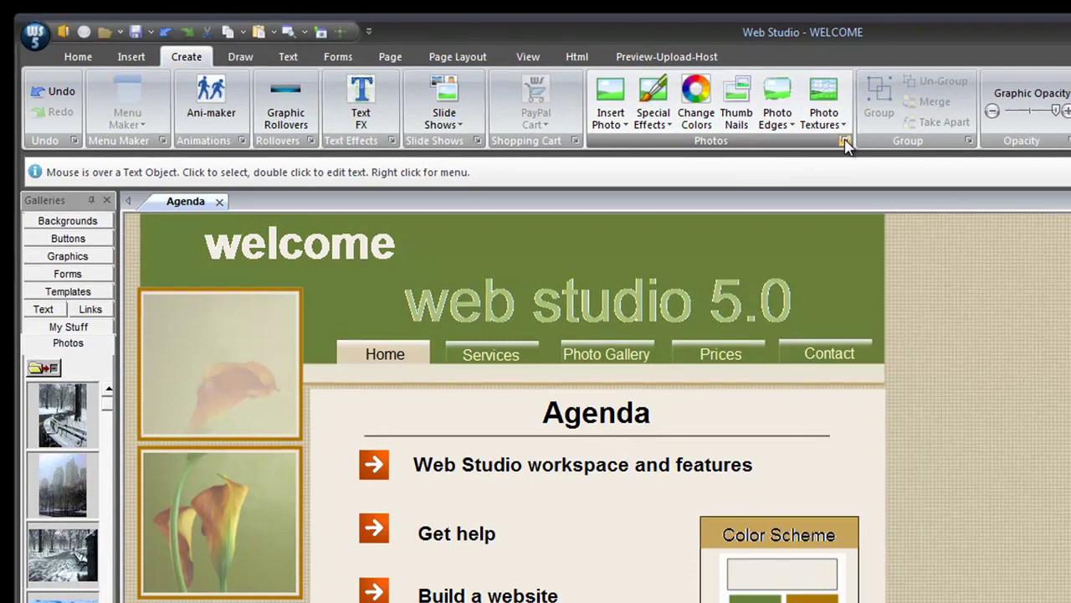
pyautogui.click(873, 148)
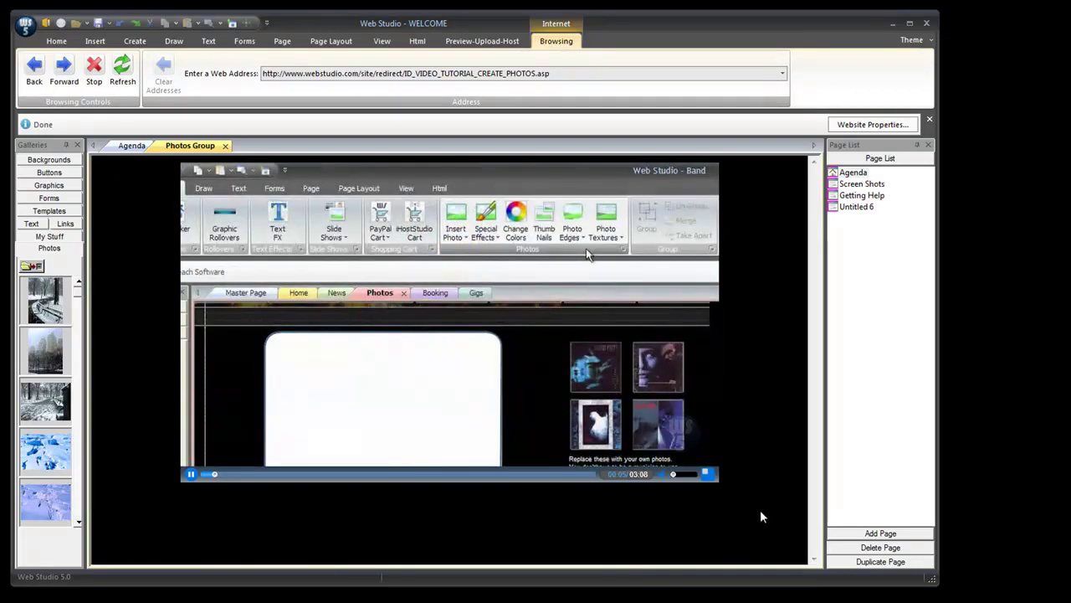
pyautogui.moveTo(673, 479)
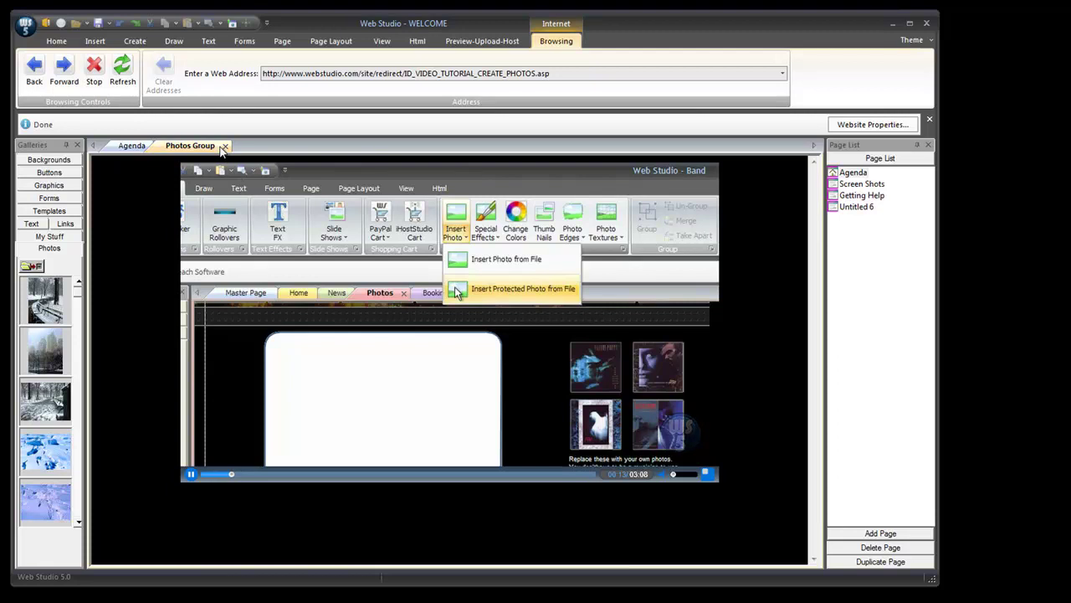
pyautogui.click(225, 145)
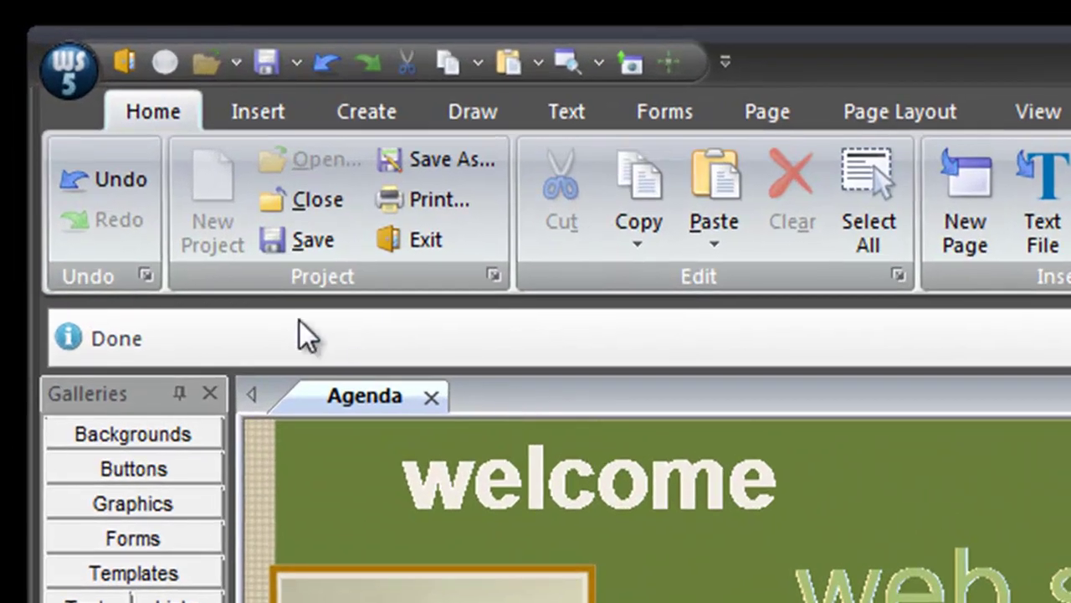
# Review the Web Studio Options and the general Web Site Properties, closing both dialogs without changing any settings.
pyautogui.click(67, 90)
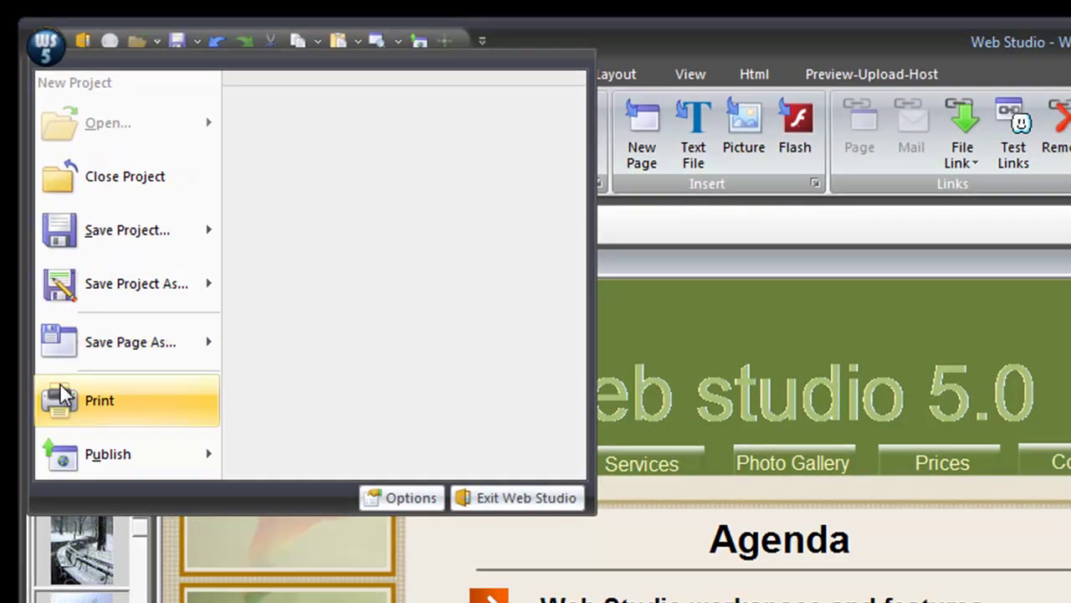
pyautogui.moveTo(113, 475)
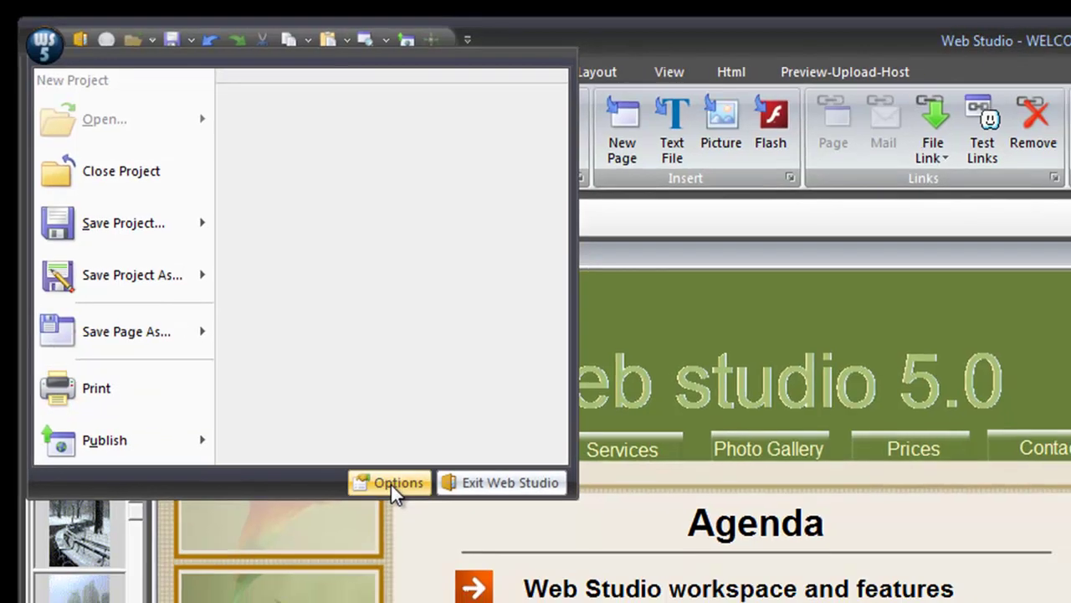
pyautogui.click(402, 498)
pyautogui.click(364, 411)
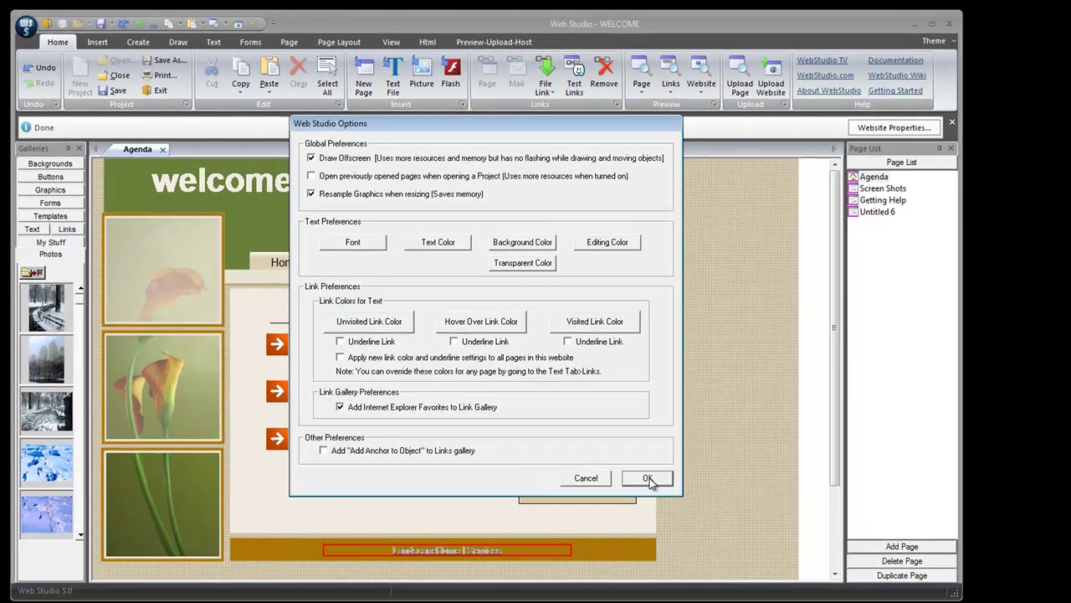
pyautogui.click(747, 552)
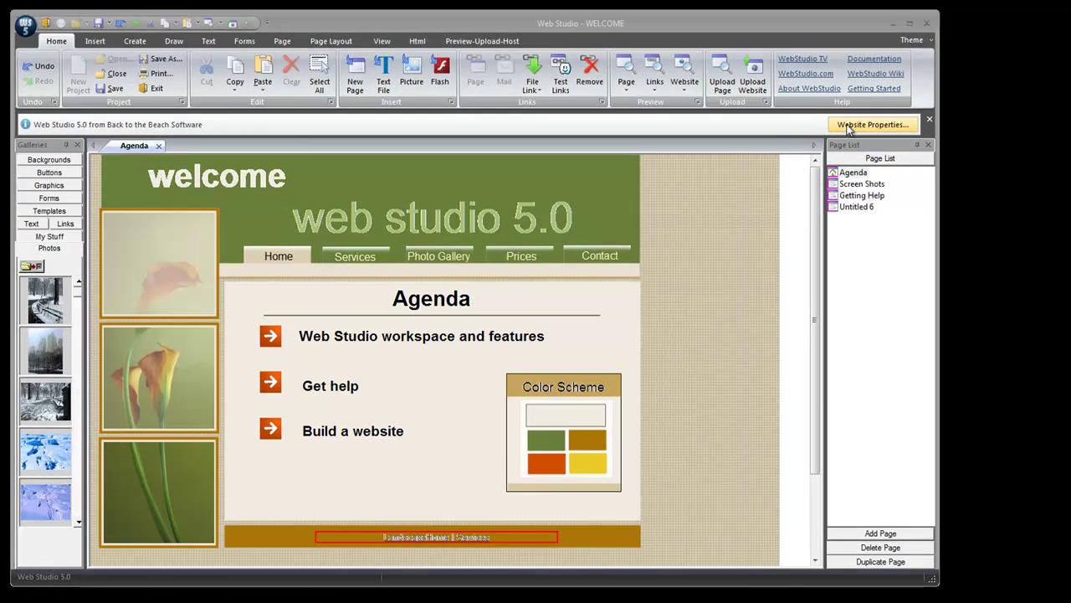
pyautogui.click(848, 128)
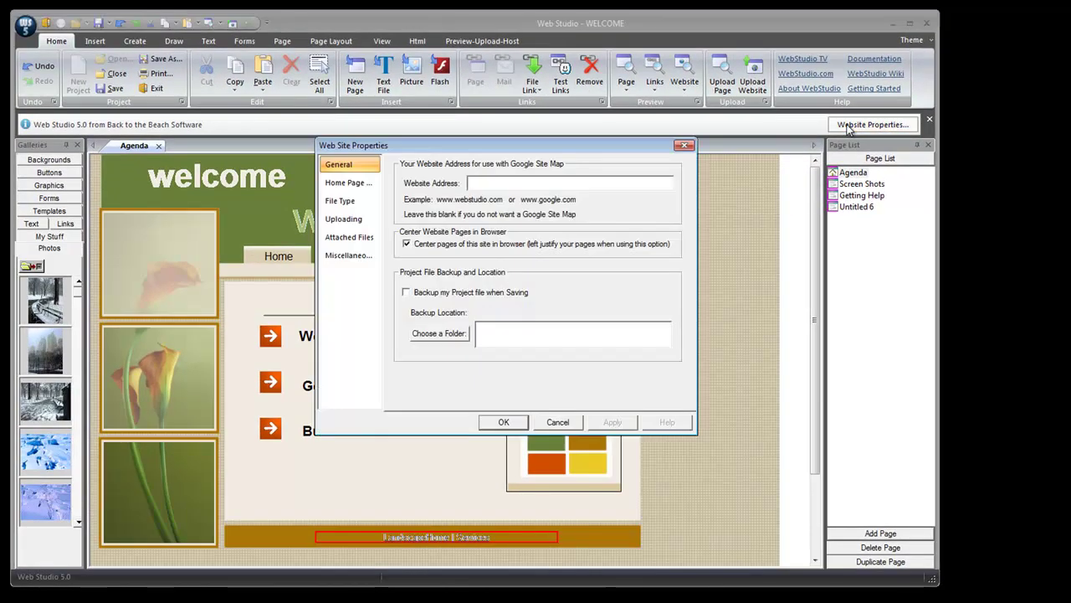
pyautogui.click(503, 422)
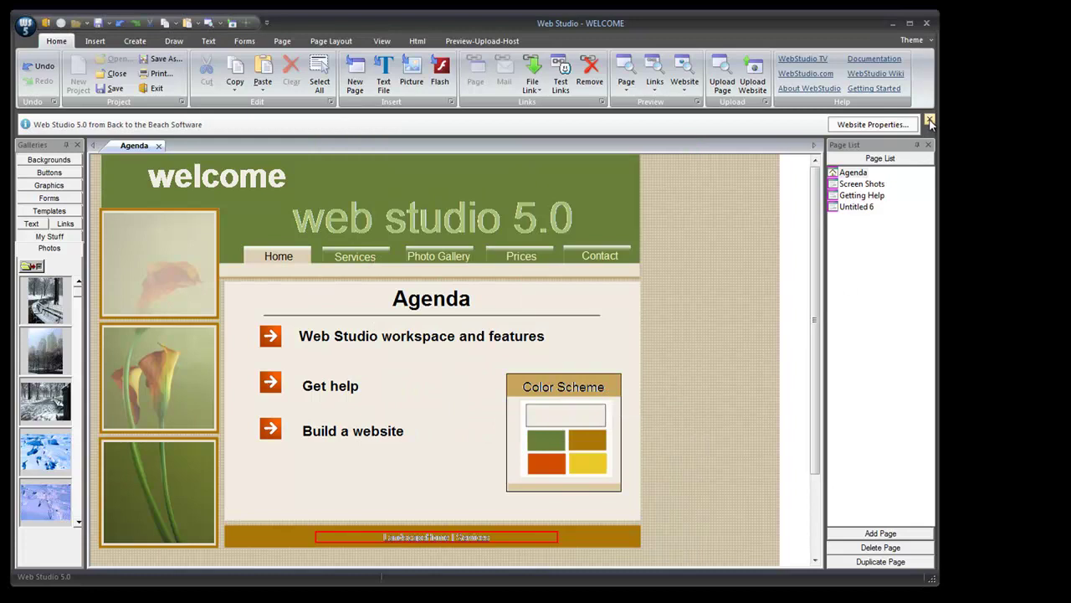
# Hide the caption bar and show it again.
pyautogui.click(930, 121)
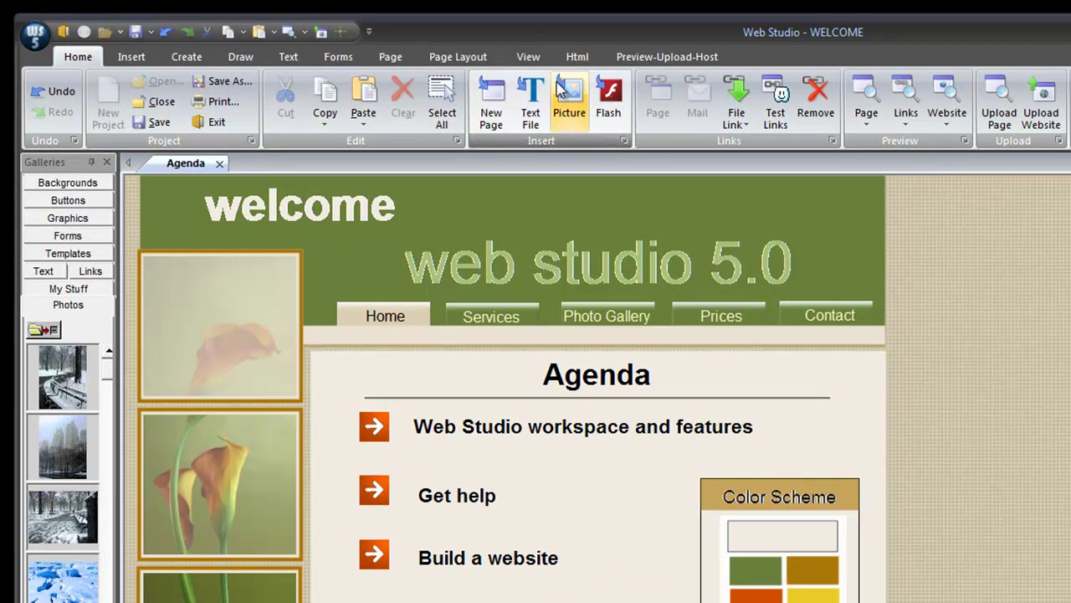
pyautogui.click(532, 60)
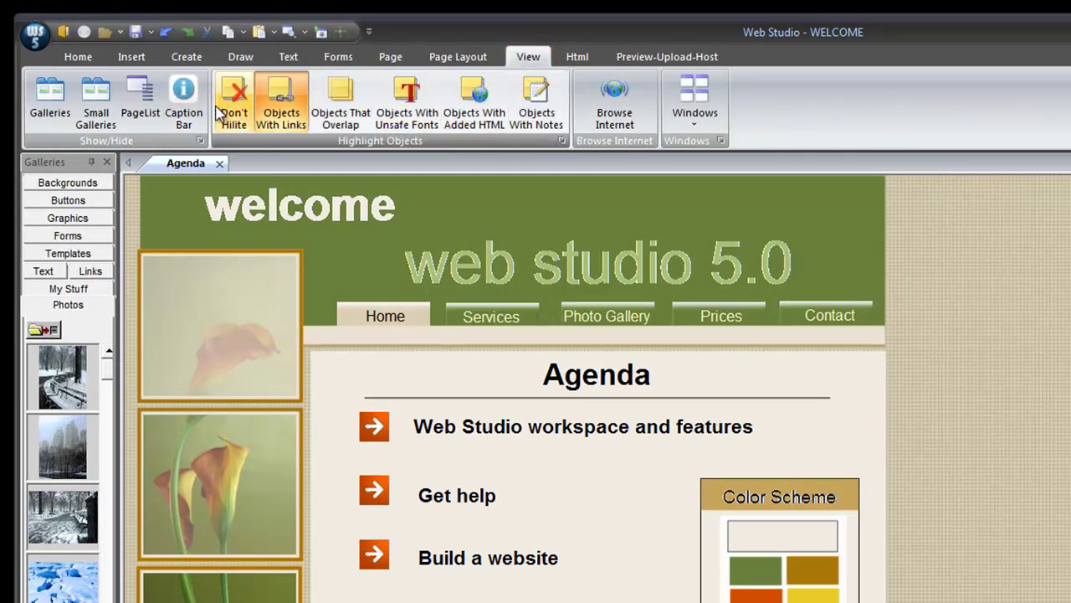
pyautogui.click(180, 101)
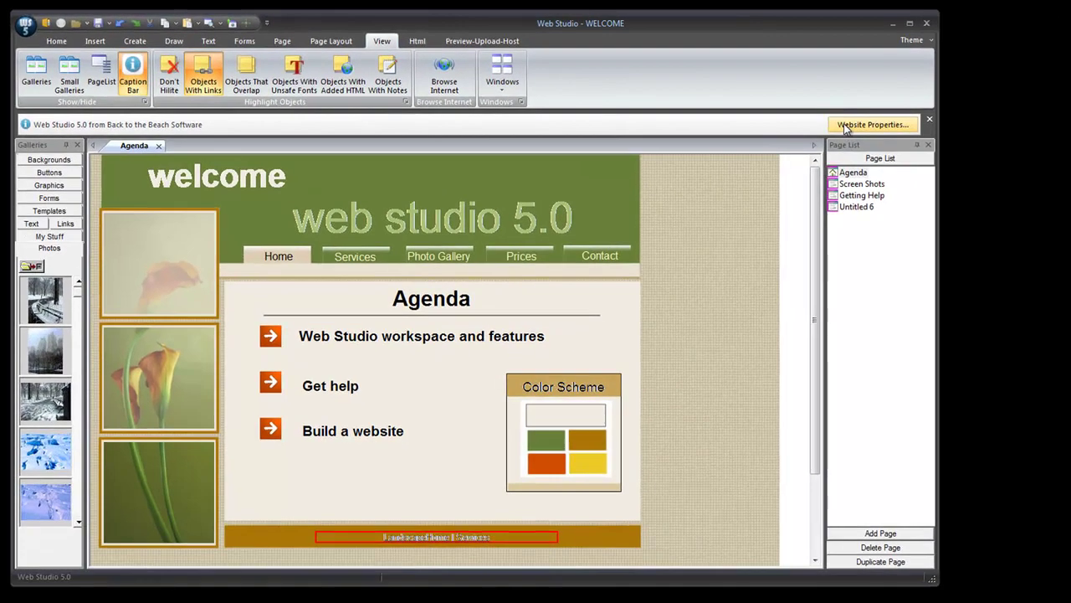
# Open the Getting Help page of the project and view the About WebStudio information, closing it when done.
pyautogui.click(833, 196)
pyautogui.doubleClick(831, 195)
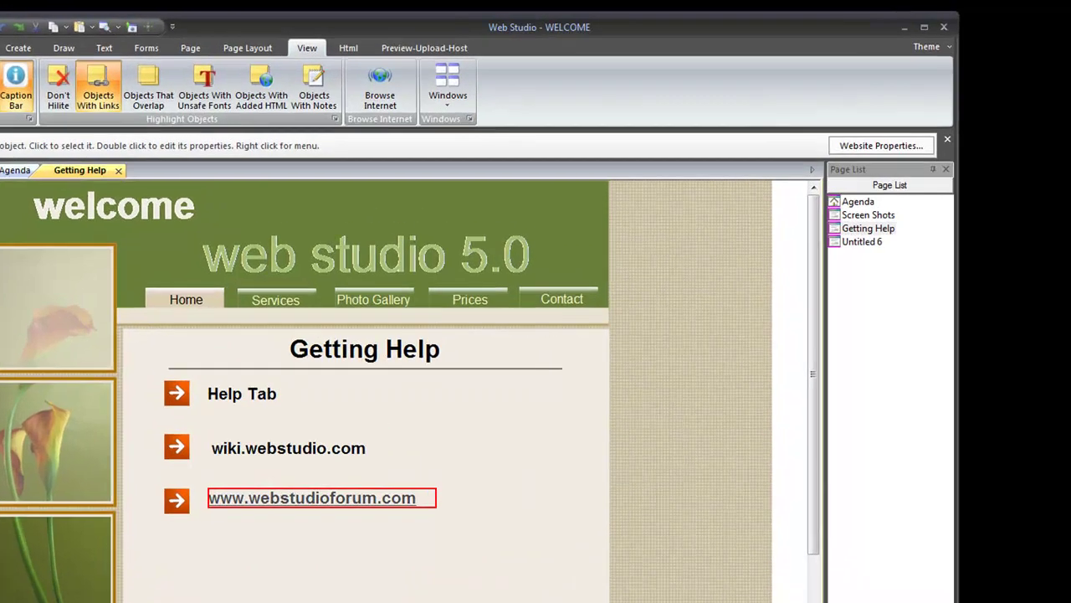
pyautogui.click(56, 41)
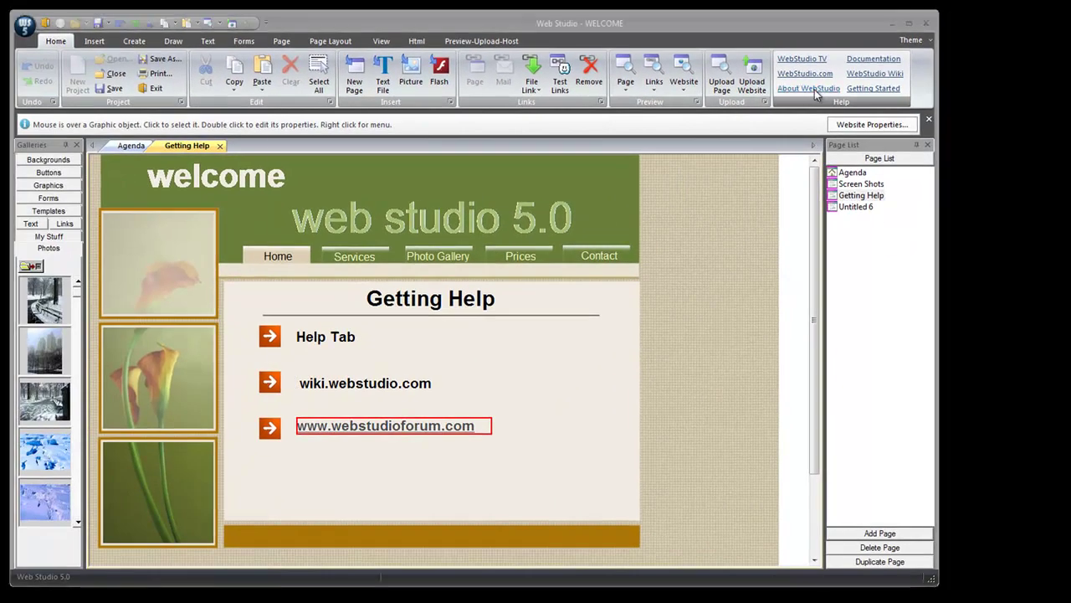
pyautogui.click(814, 89)
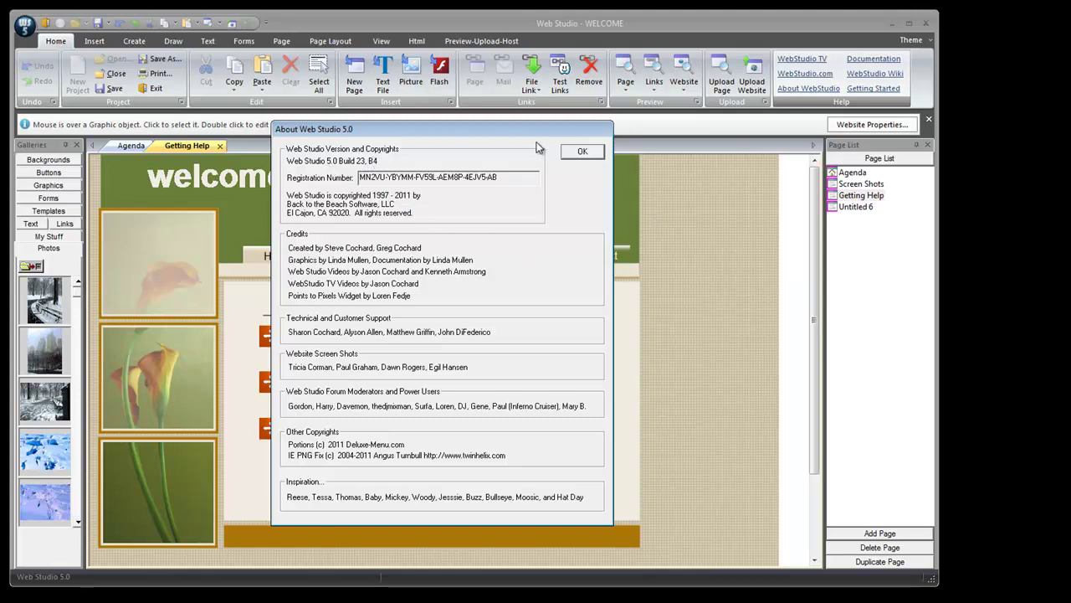
pyautogui.click(580, 151)
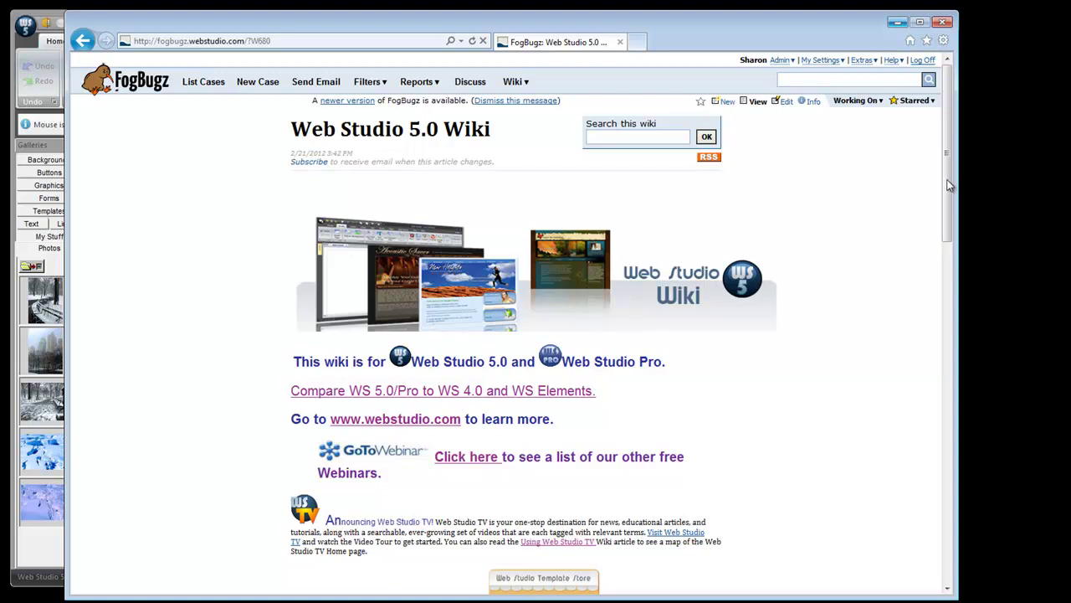
# In the Web Studio 5.0 Wiki in the browser, view the Getting Started topical index and return to the wiki's home page.
pyautogui.moveTo(946, 179); pyautogui.dragTo(943, 393)
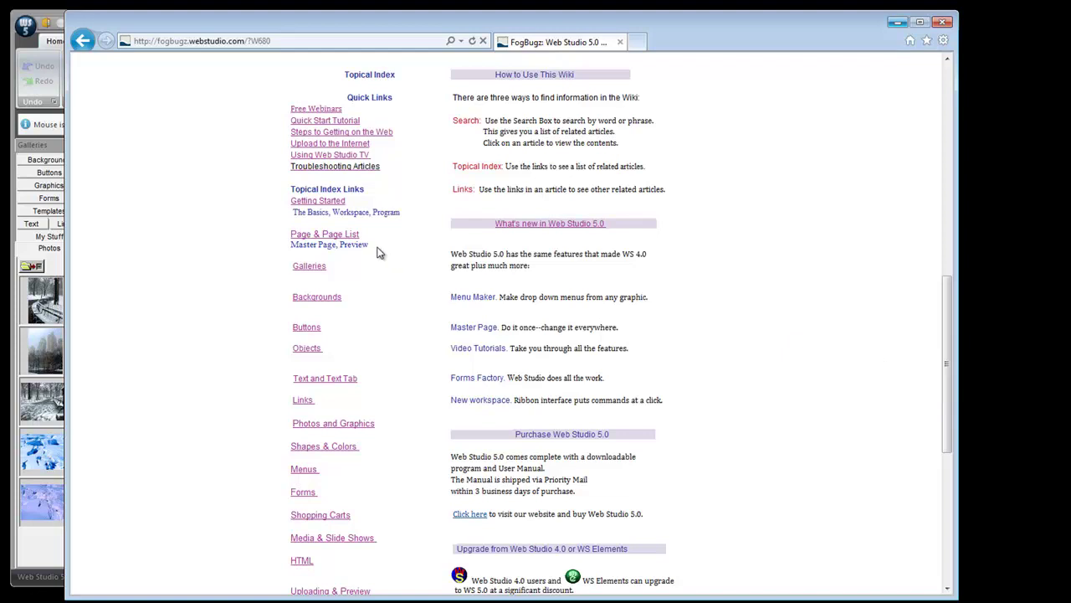
pyautogui.click(333, 204)
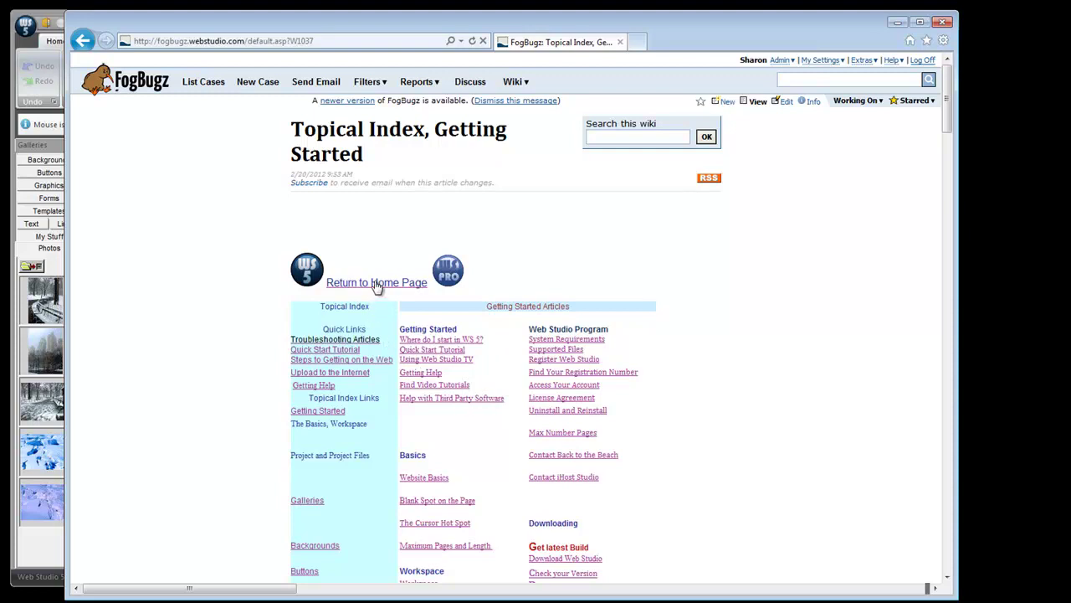
pyautogui.click(376, 283)
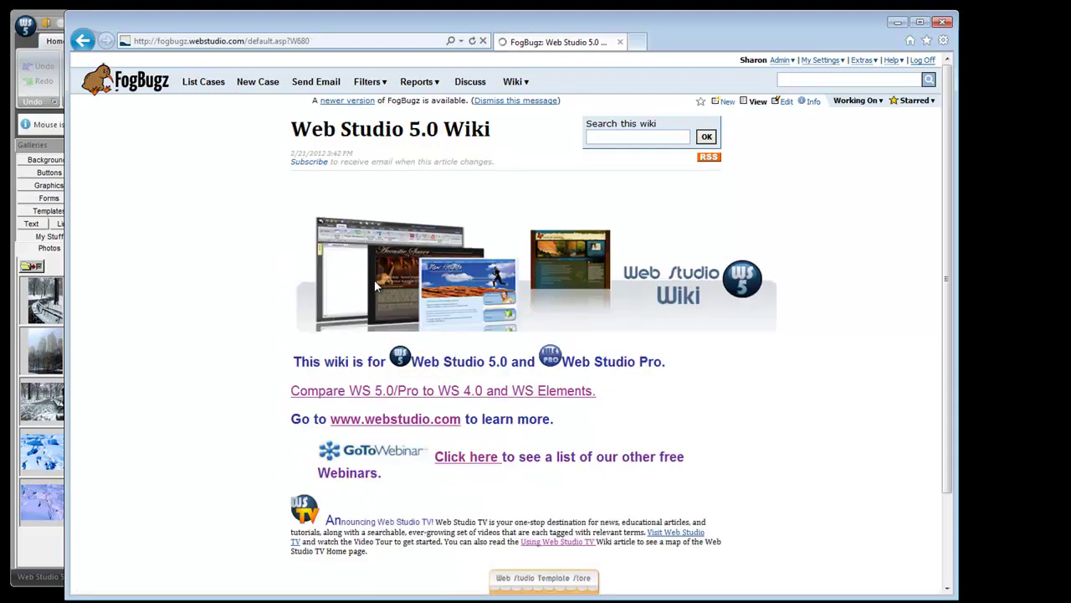
# Visit the Web Studio Template Store from the wiki, view all templates, and minimize the browser.
pyautogui.moveTo(947, 217); pyautogui.dragTo(938, 311)
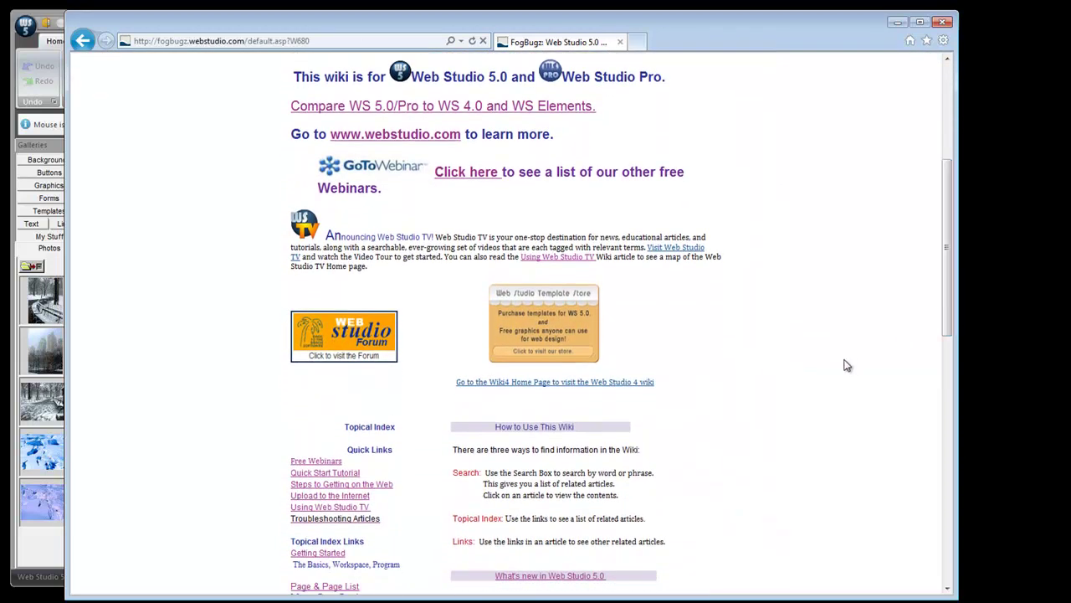
pyautogui.click(520, 324)
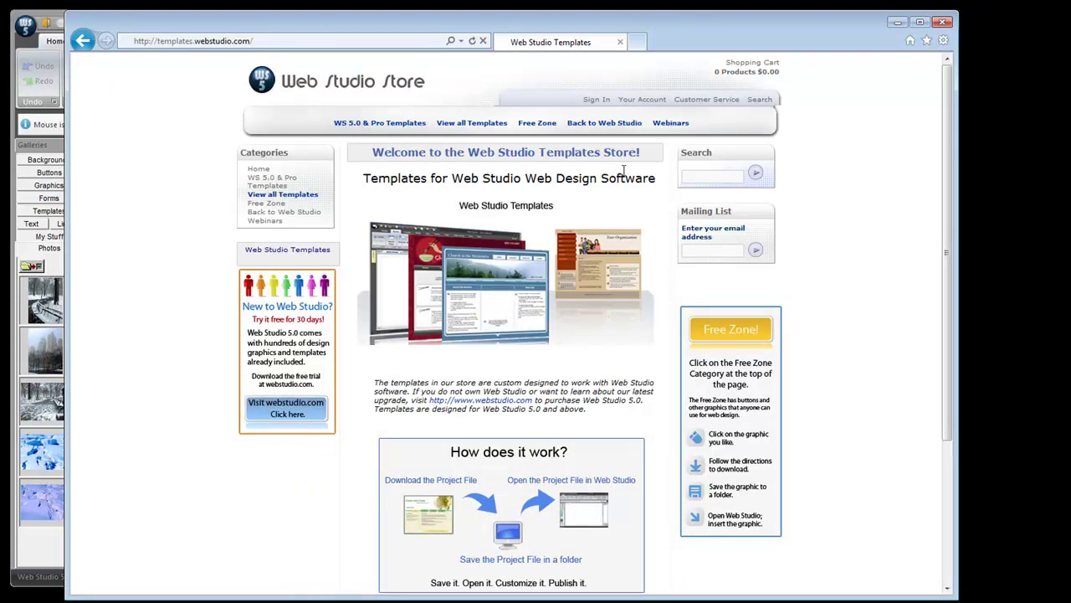
pyautogui.click(488, 122)
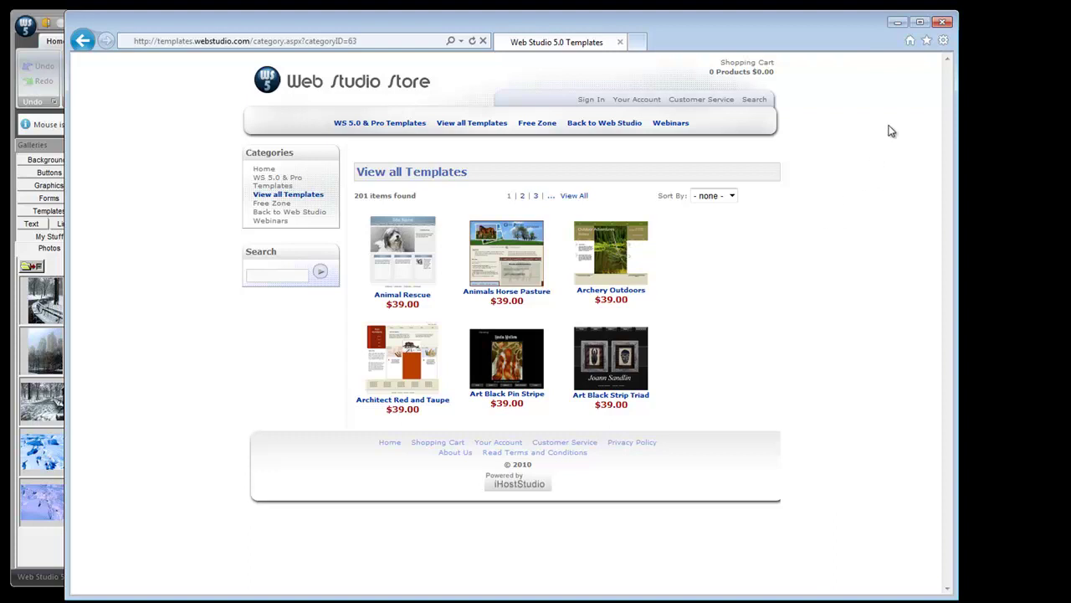
pyautogui.click(896, 23)
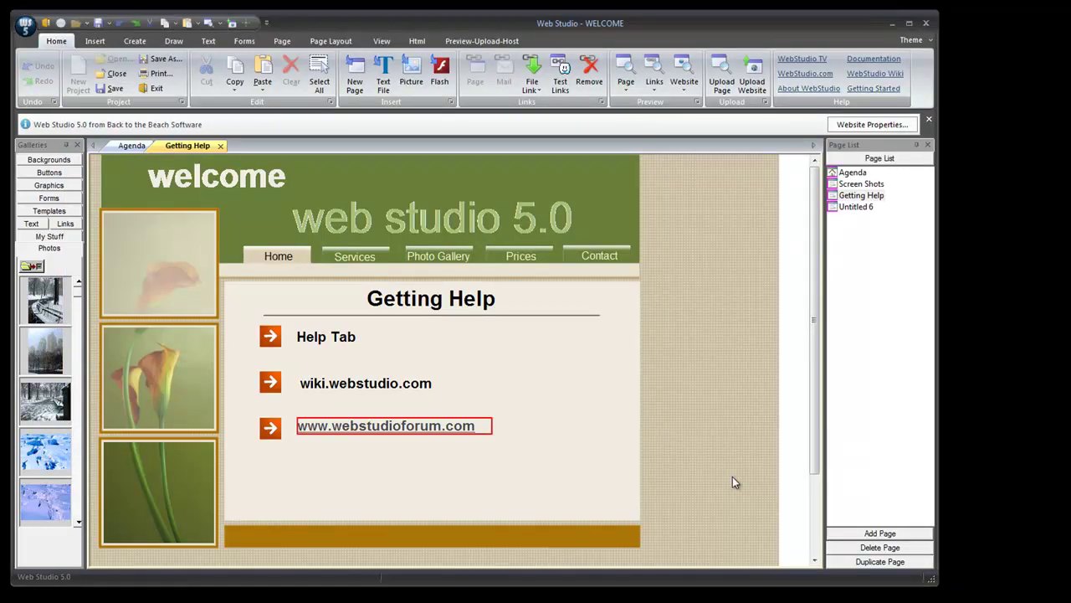
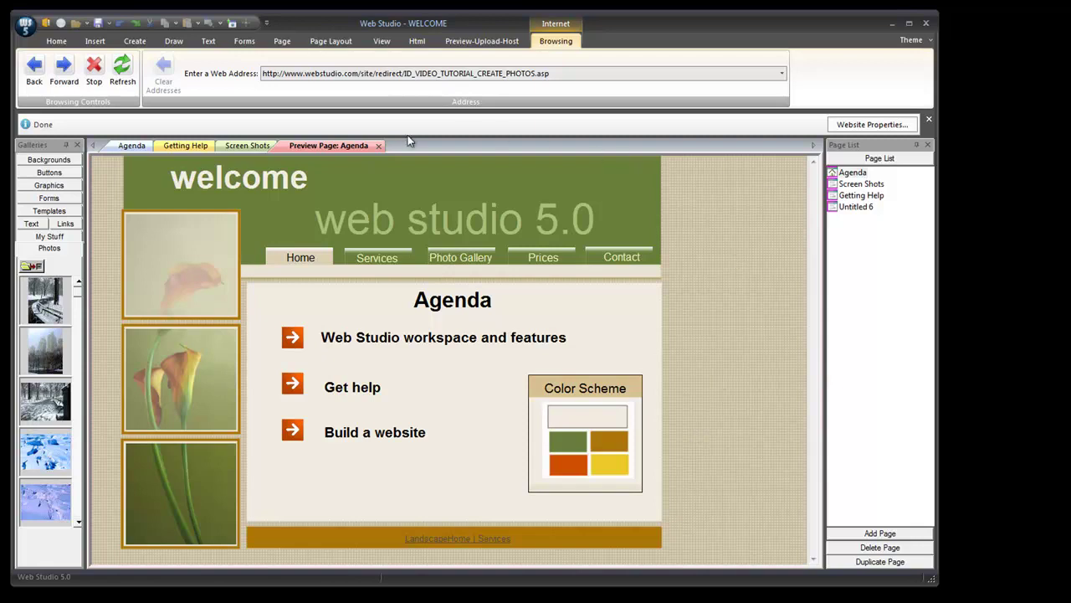
# Close the Agenda page preview and minimize the WELCOME project window from its Agenda page.
pyautogui.click(379, 146)
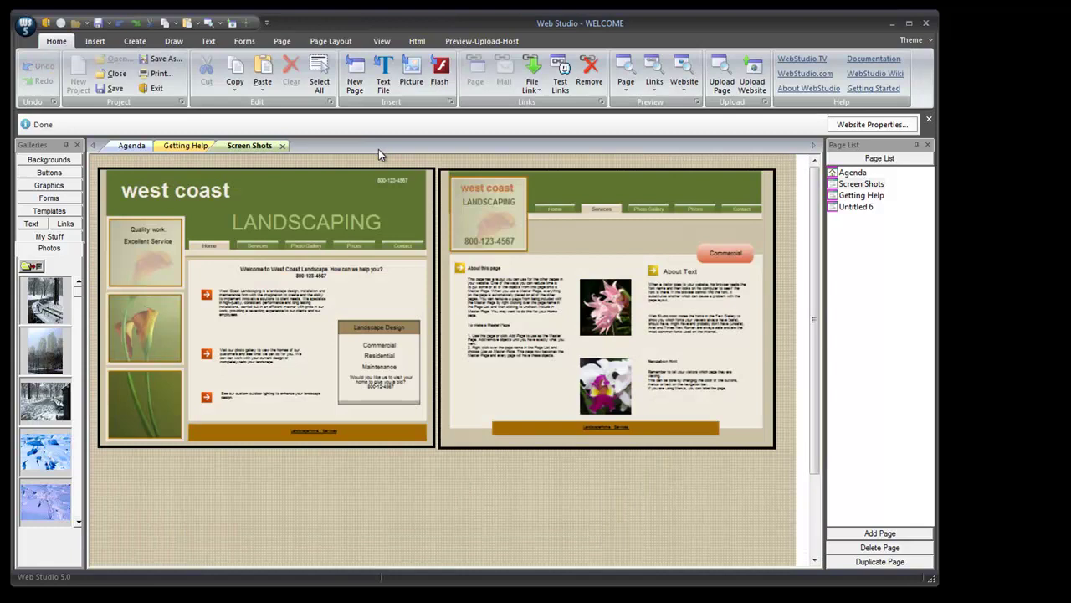
pyautogui.click(142, 148)
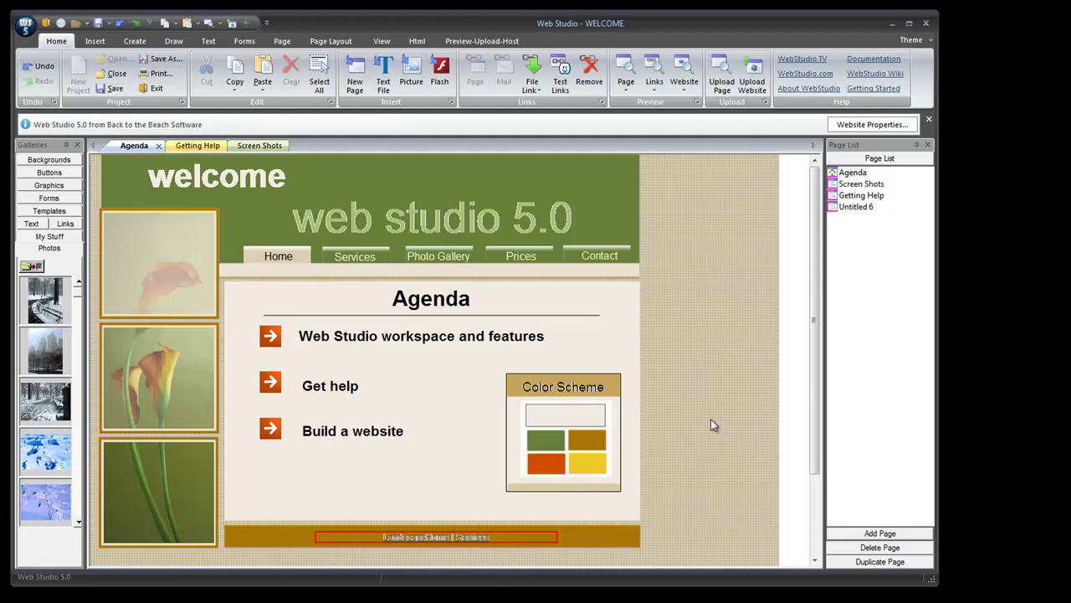
pyautogui.click(892, 25)
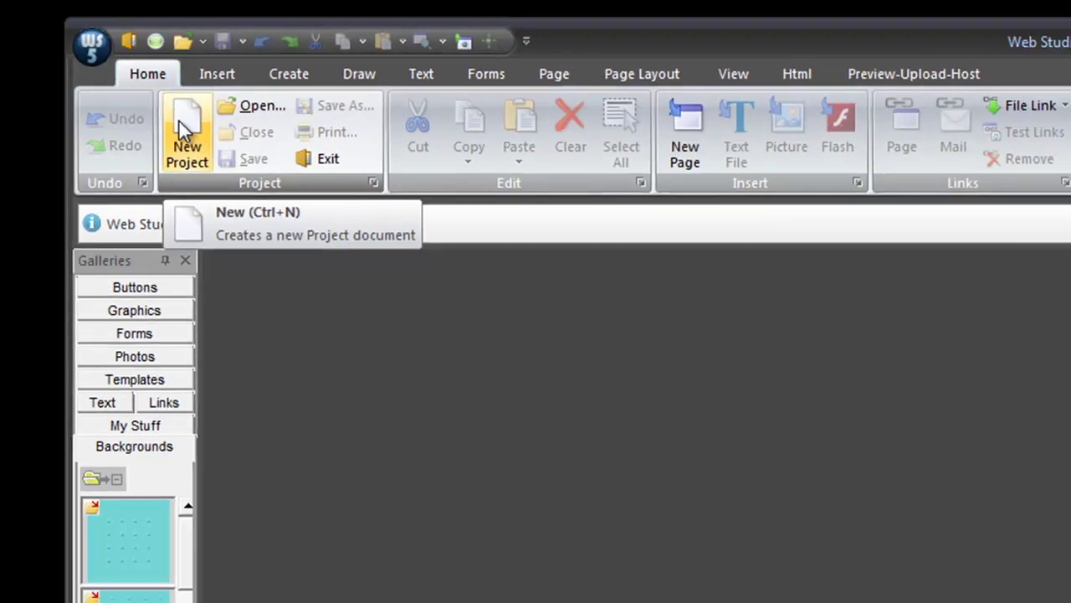
# Create a new project and rename its first page "Landscape Home".
pyautogui.click(185, 132)
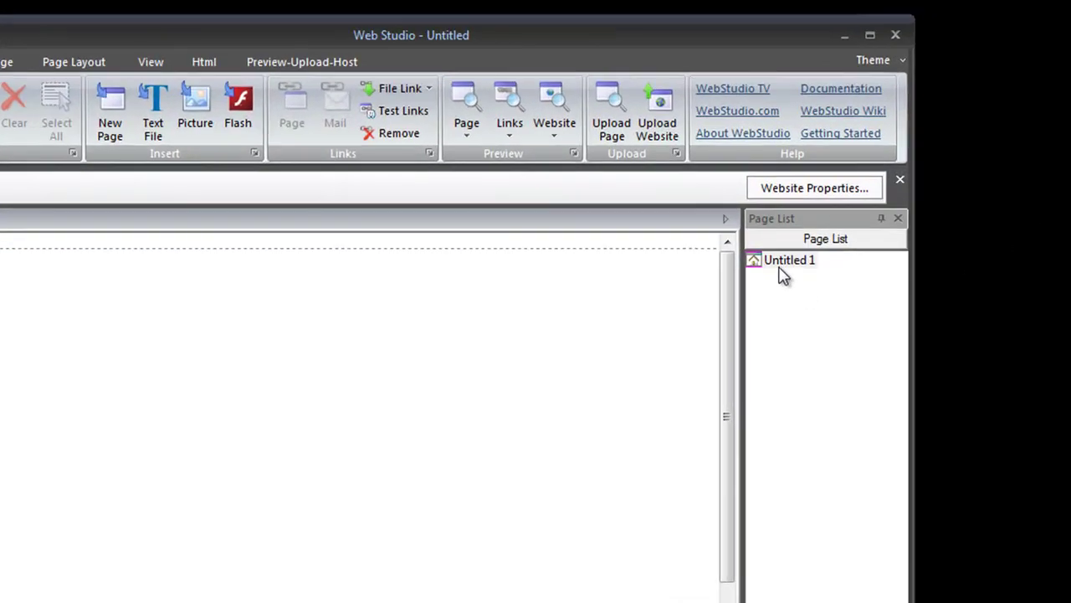
pyautogui.rightClick(782, 266)
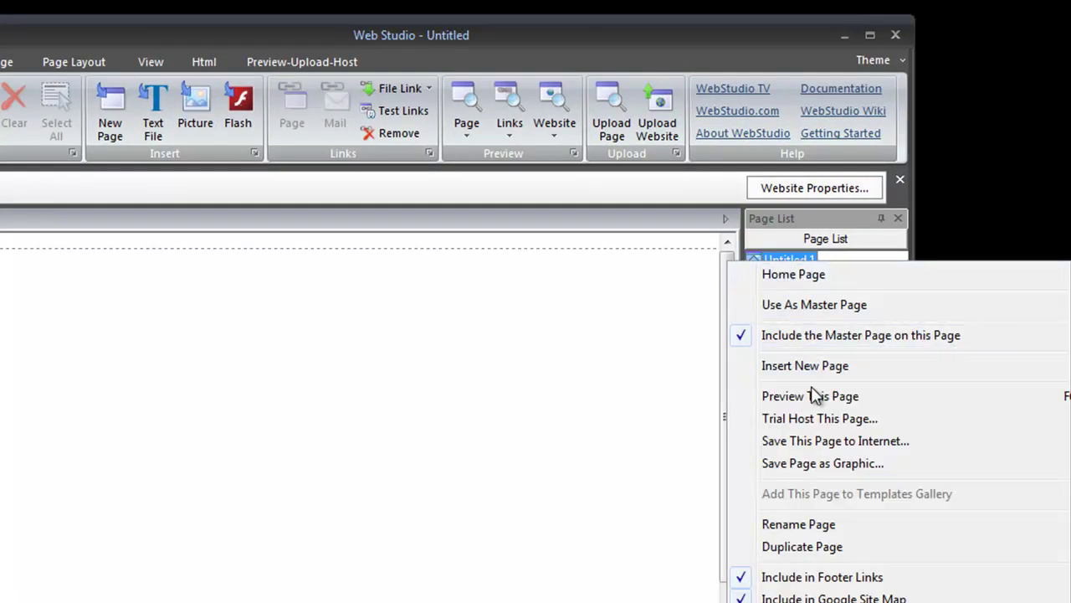
pyautogui.click(821, 479)
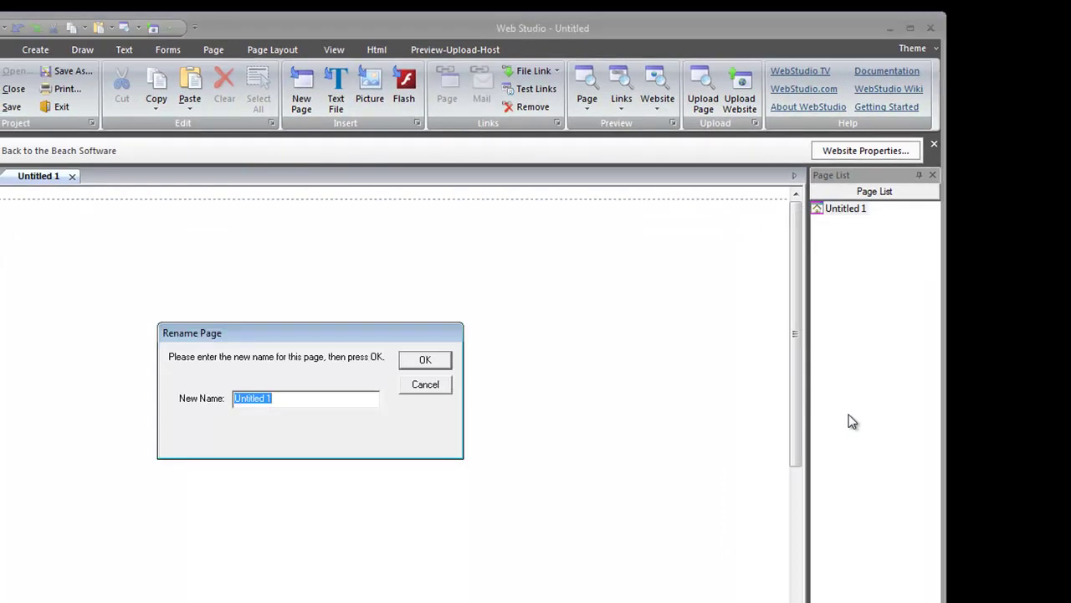
pyautogui.write('Landscape Home')
pyautogui.click(441, 365)
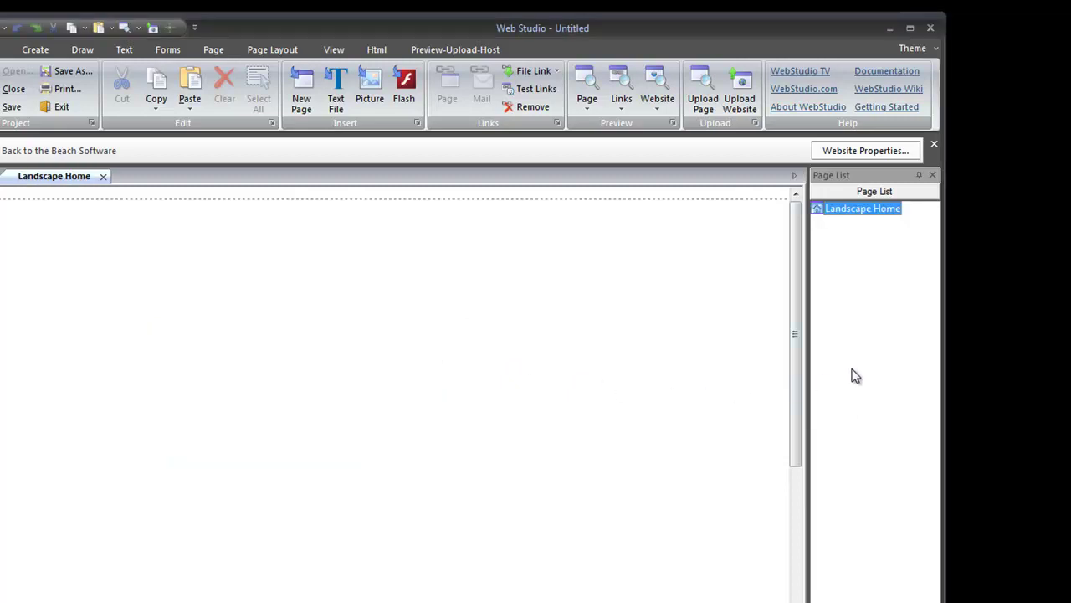
pyautogui.click(855, 376)
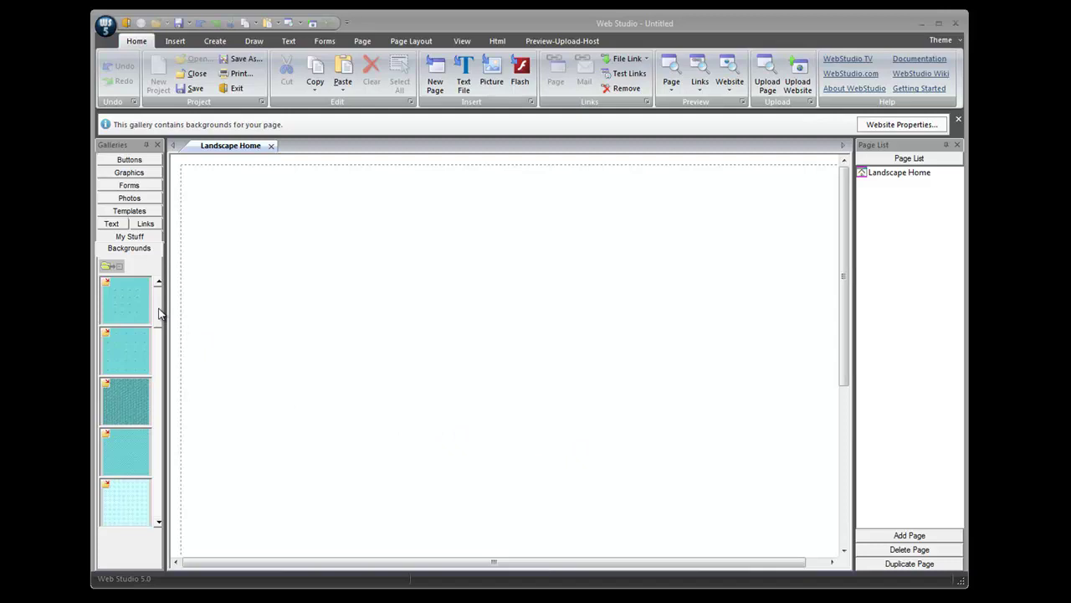
# Open a category of the Backgrounds gallery and apply its light olive textured background to the Landscape Home page.
pyautogui.moveTo(159, 312); pyautogui.dragTo(159, 368)
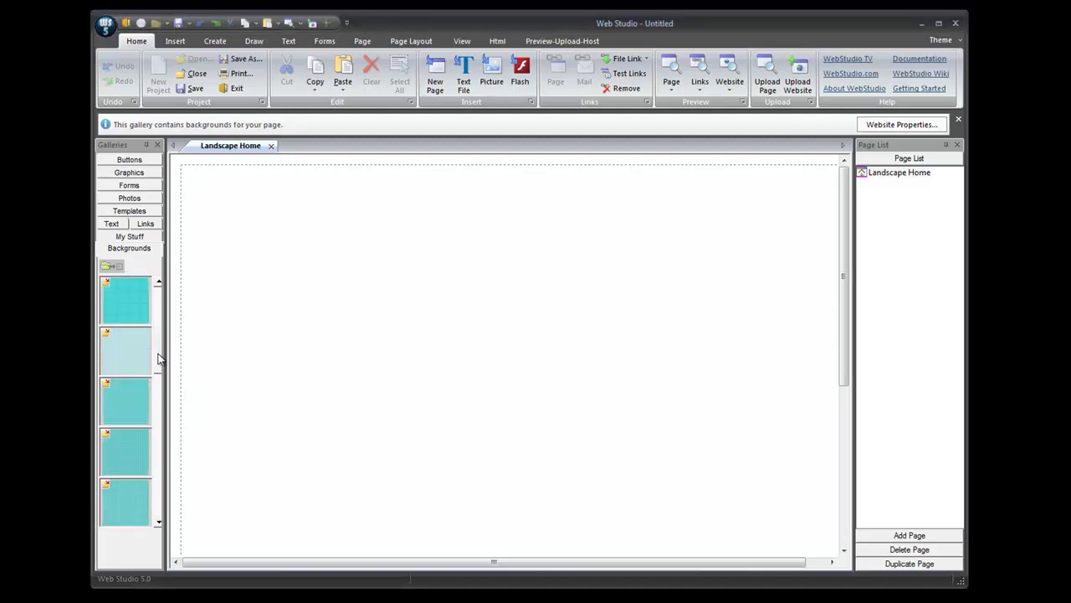
pyautogui.doubleClick(109, 451)
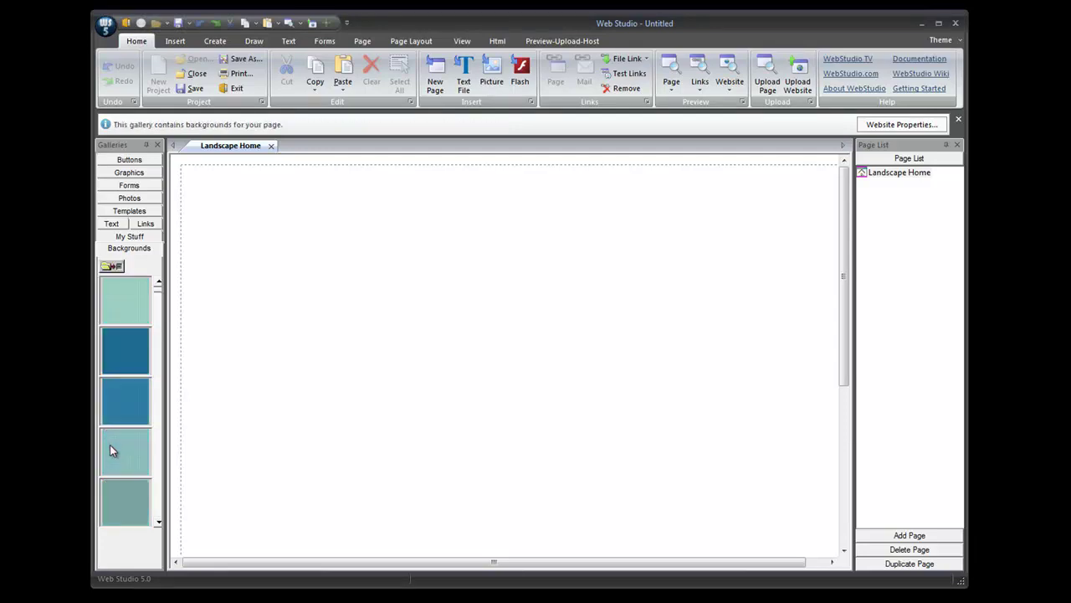
pyautogui.click(157, 298)
pyautogui.moveTo(157, 298); pyautogui.dragTo(159, 369)
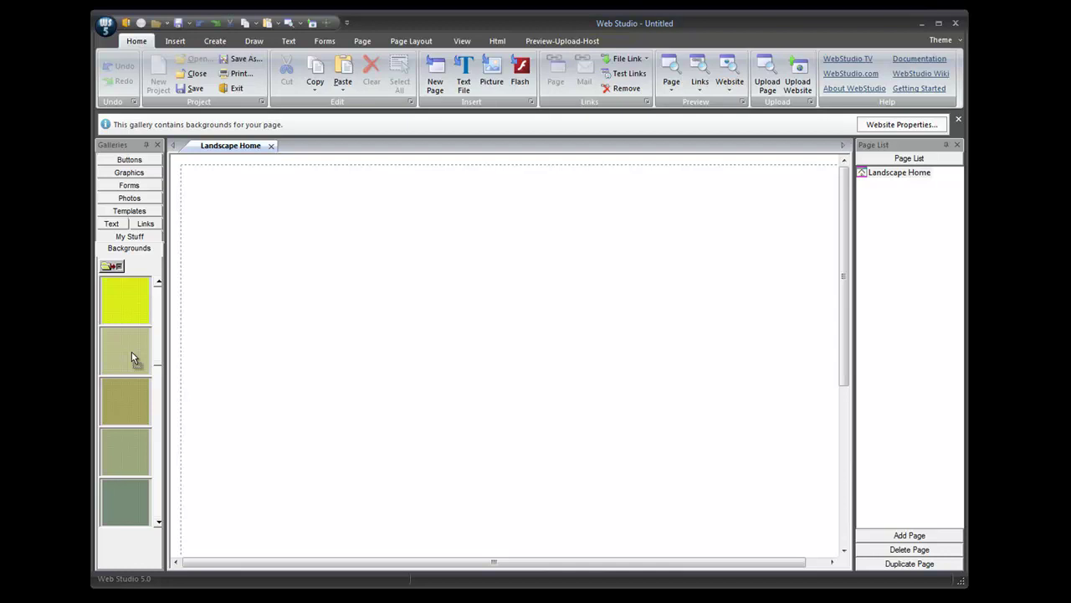
pyautogui.moveTo(132, 351); pyautogui.dragTo(400, 341)
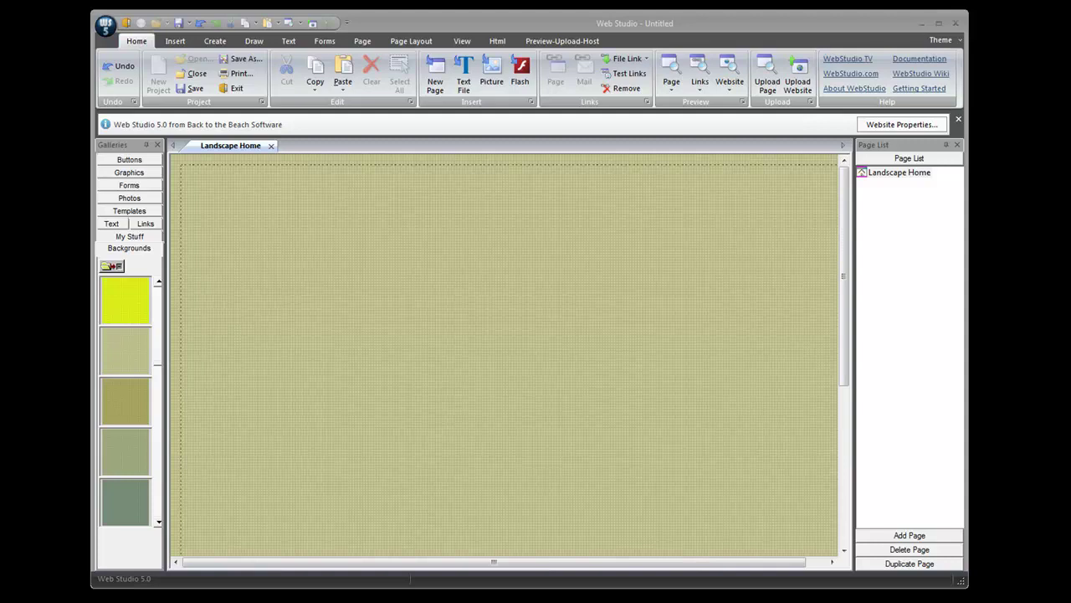
# Save the project under the file name "Landscape" in the Into to Web Studio 5 folder.
pyautogui.click(176, 26)
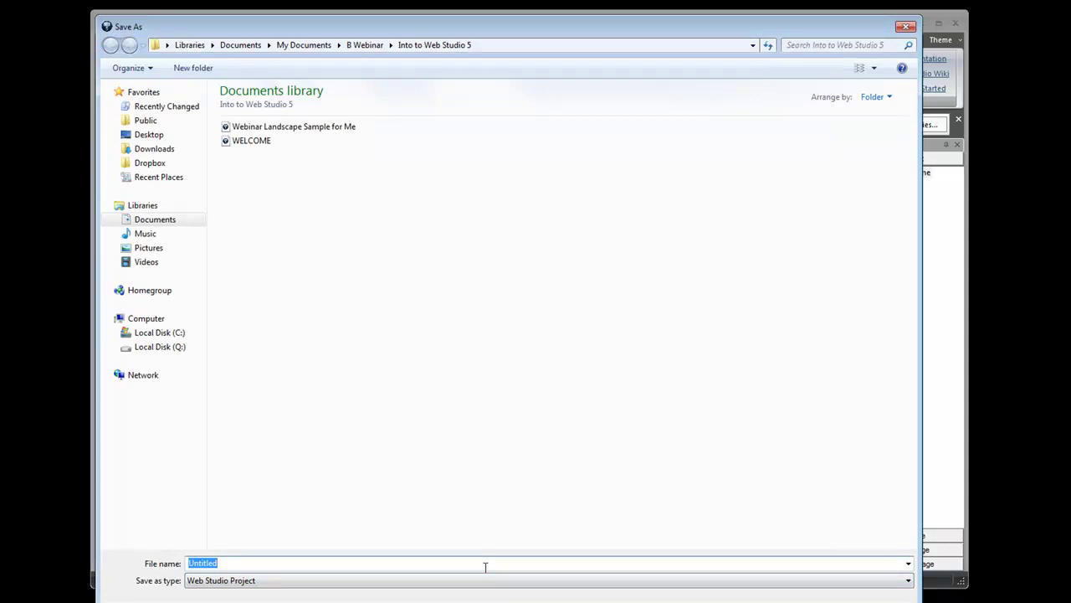
pyautogui.write('Landscape')
pyautogui.press('Return')
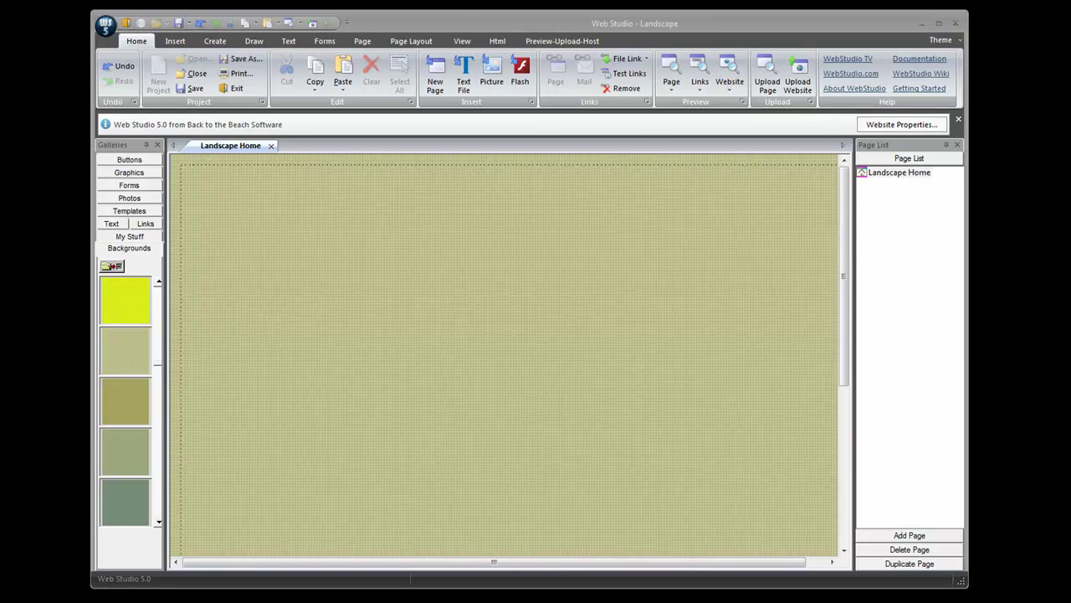
# Paste the copied color palette graphic onto the page and move it to the page's lower right area.
pyautogui.click(704, 438)
pyautogui.hotkey('ctrl', 'v')
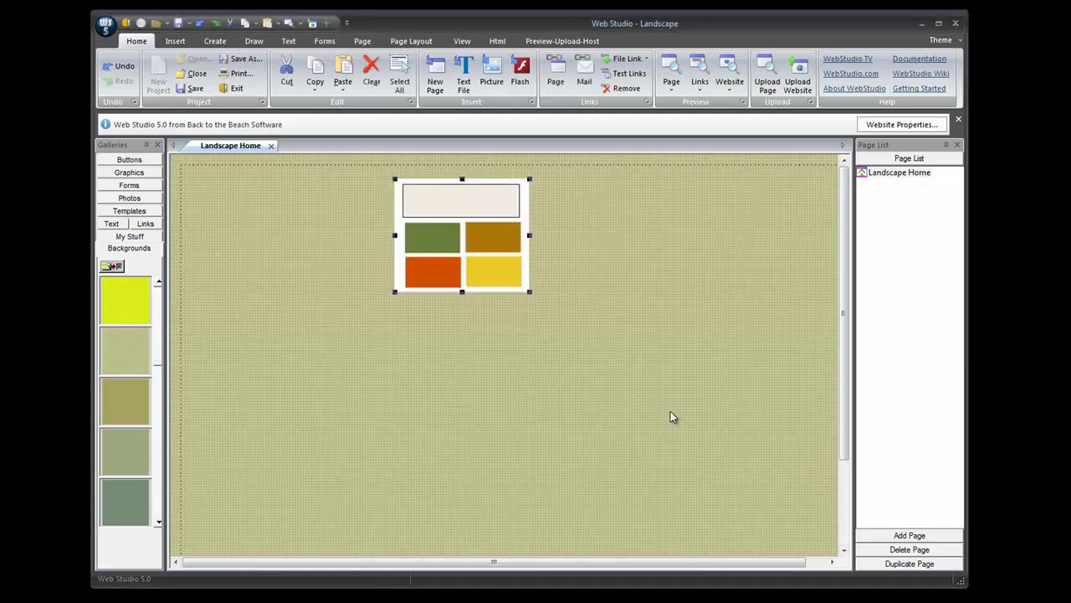
pyautogui.moveTo(466, 271); pyautogui.dragTo(760, 509)
pyautogui.click(795, 368)
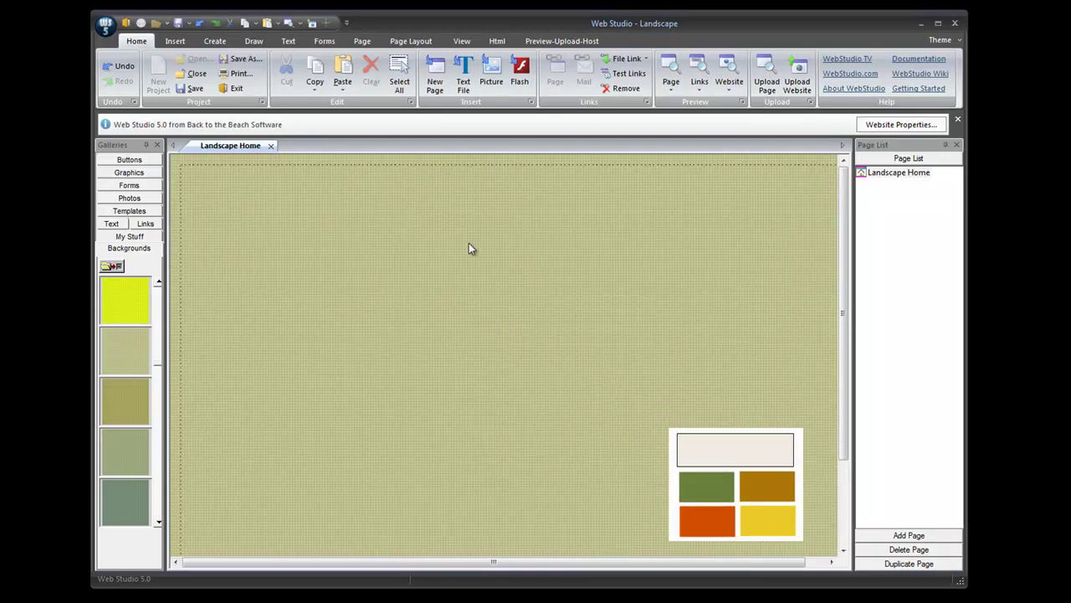
# Replace the page background with the light beige woven texture from the Backgrounds gallery.
pyautogui.click(158, 365)
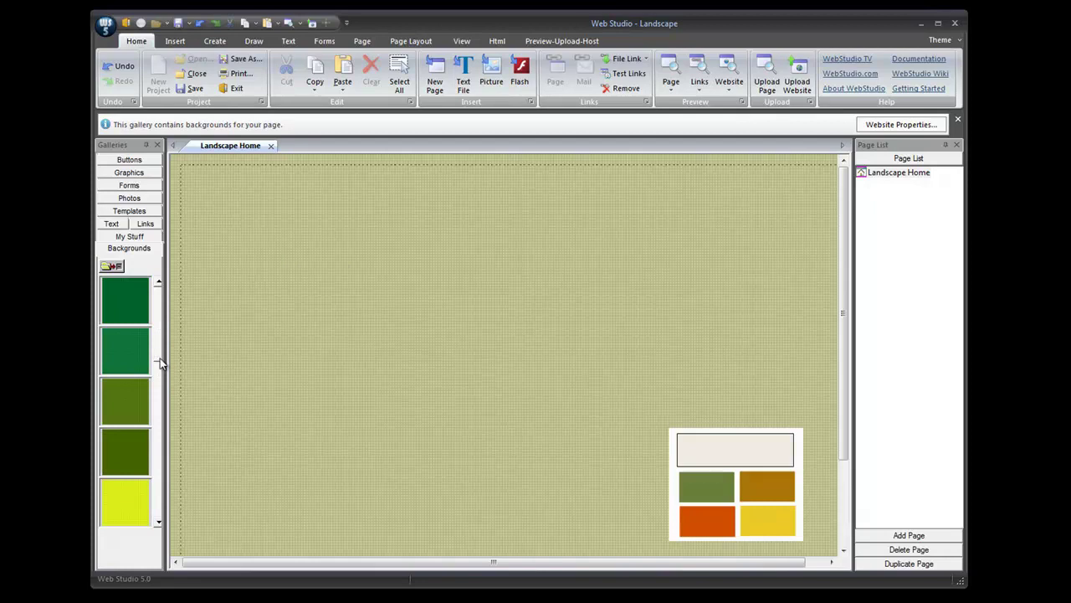
pyautogui.click(159, 371)
pyautogui.scroll(-3, 159, 373)
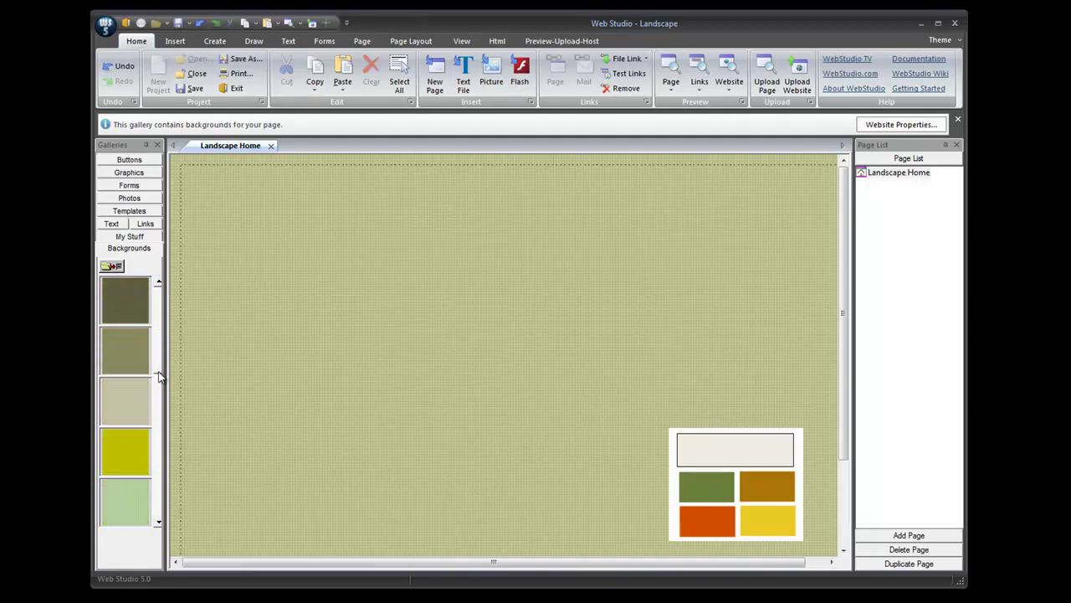
pyautogui.scroll(-5, 159, 376)
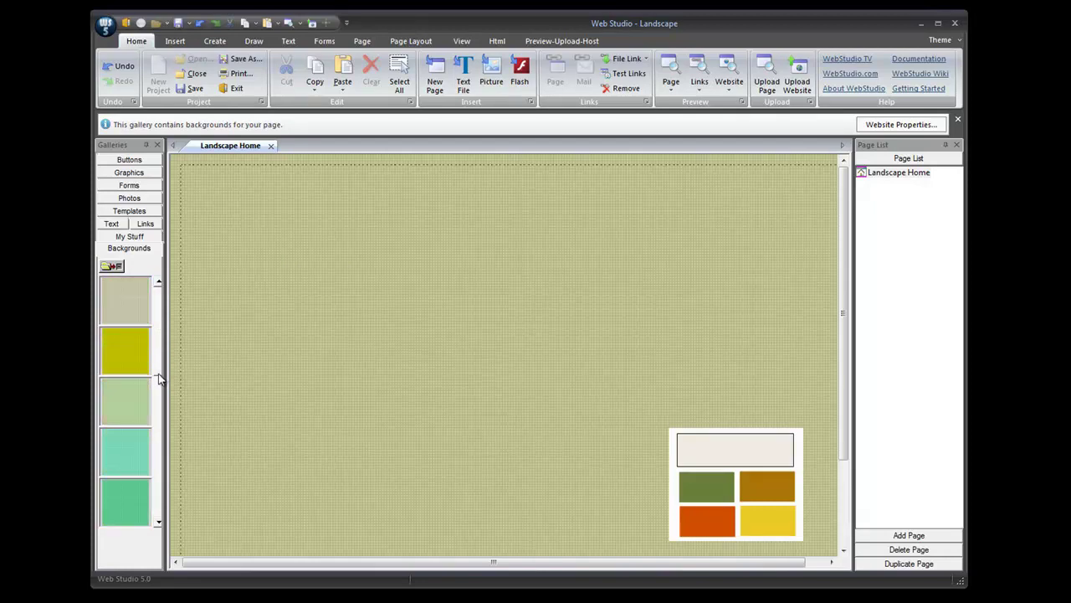
pyautogui.scroll(-6, 159, 389)
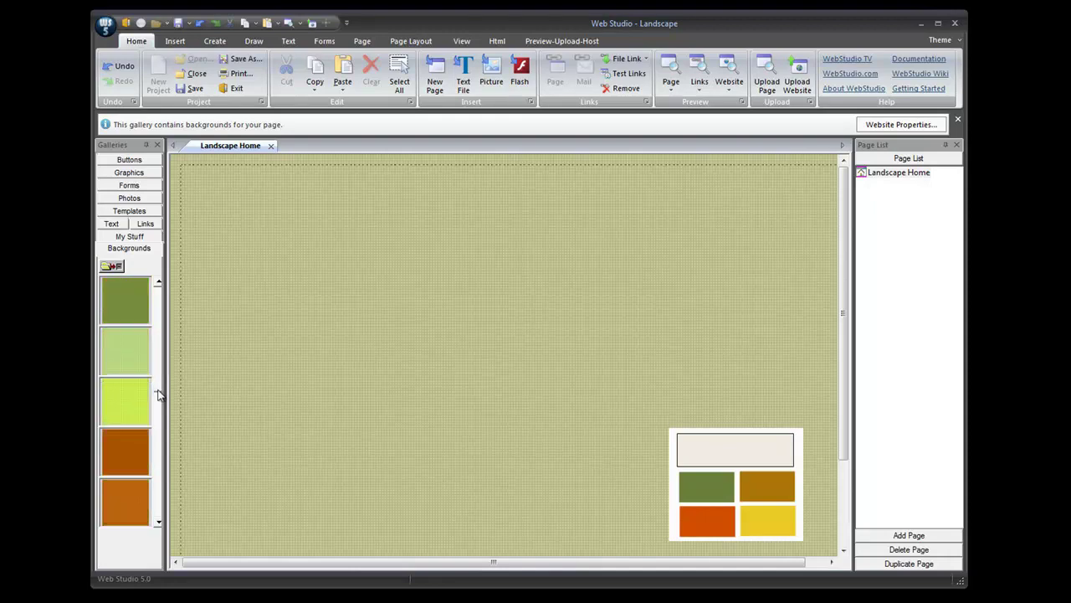
pyautogui.scroll(-3, 159, 402)
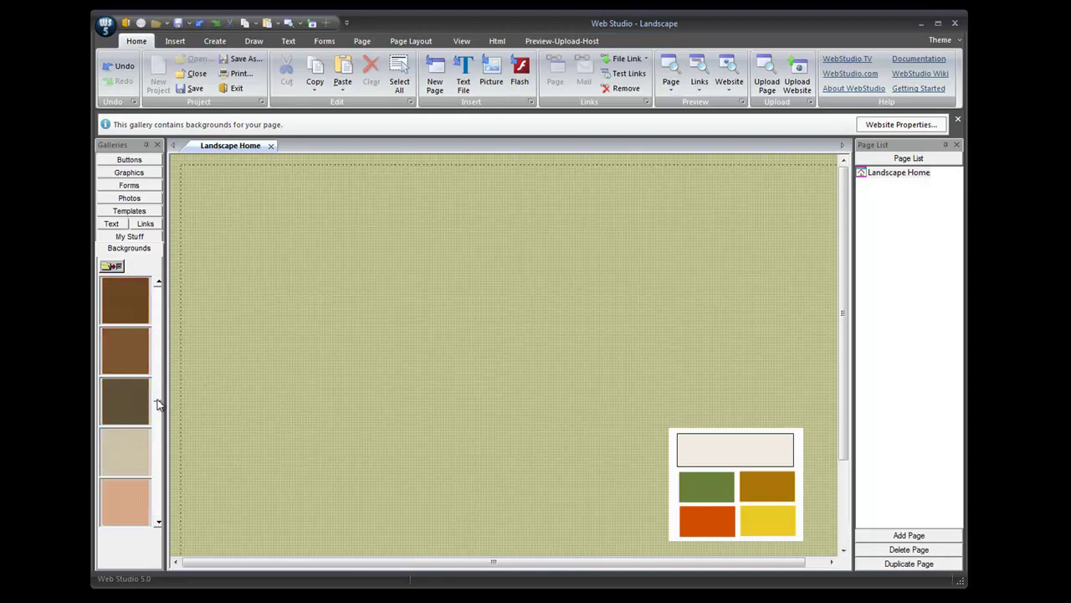
pyautogui.moveTo(116, 453); pyautogui.dragTo(423, 257)
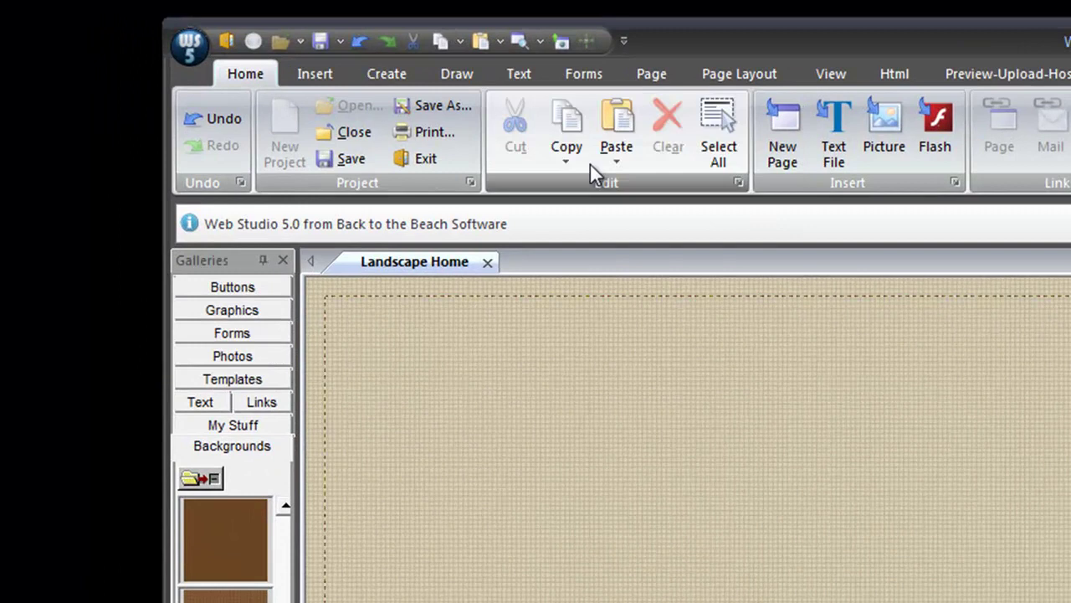
# Add a square shape to the page and move it slightly right and down from where it was inserted.
pyautogui.click(253, 41)
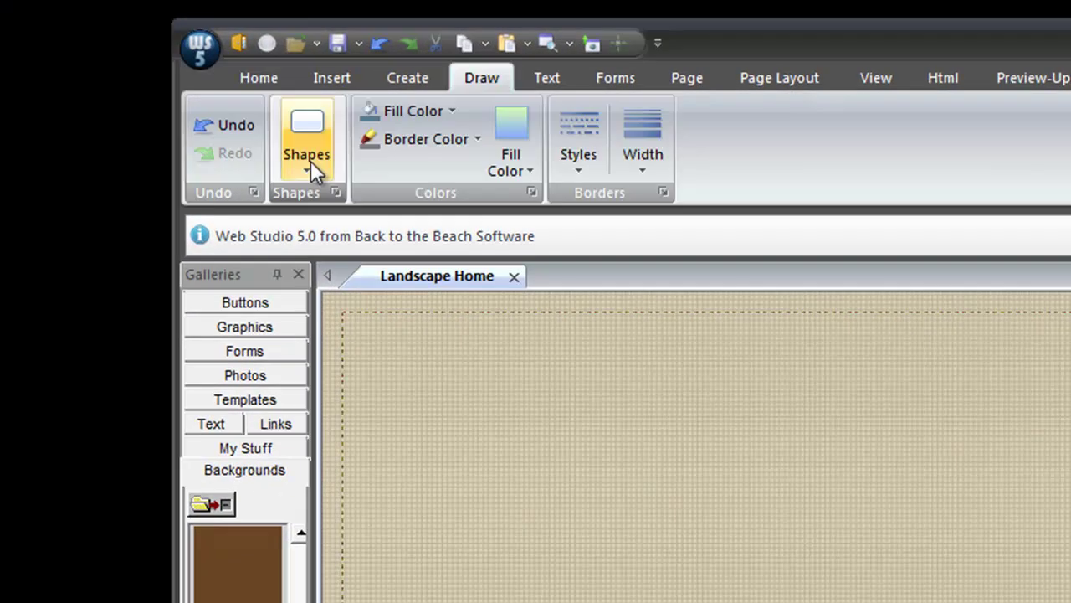
pyautogui.click(310, 160)
pyautogui.click(310, 234)
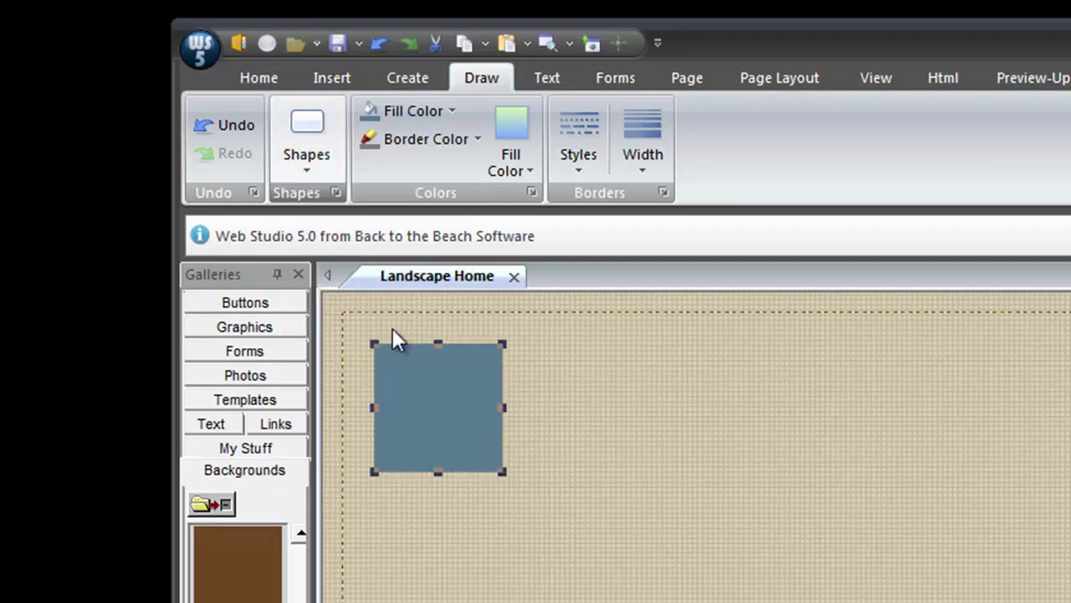
pyautogui.moveTo(454, 407); pyautogui.dragTo(602, 452)
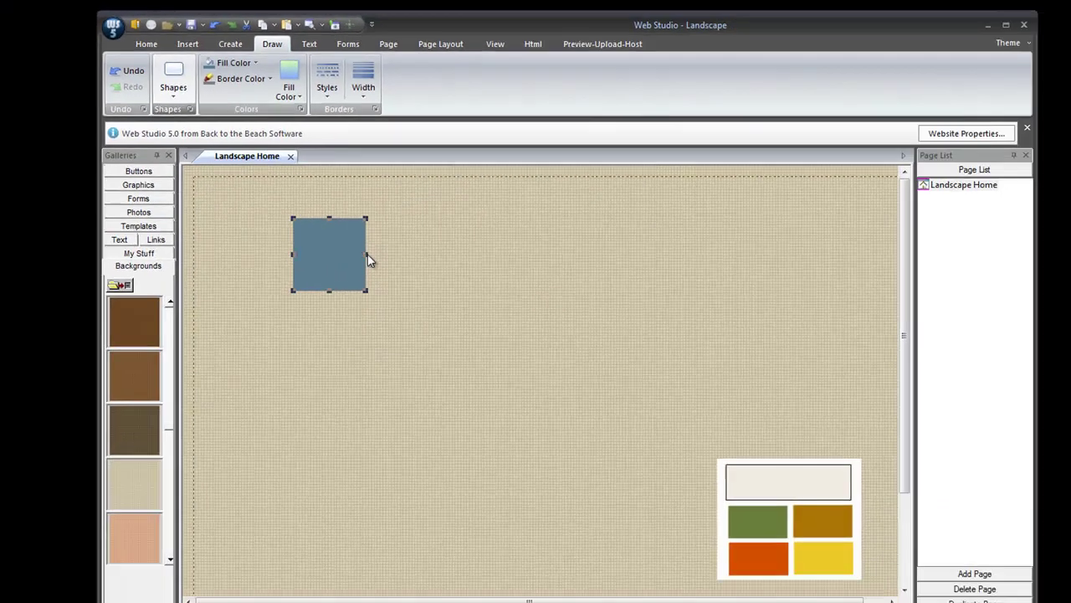
# Stretch the blue shape across the page from the left margin guide to the right one, widening the program window for room.
pyautogui.moveTo(388, 267); pyautogui.dragTo(941, 251)
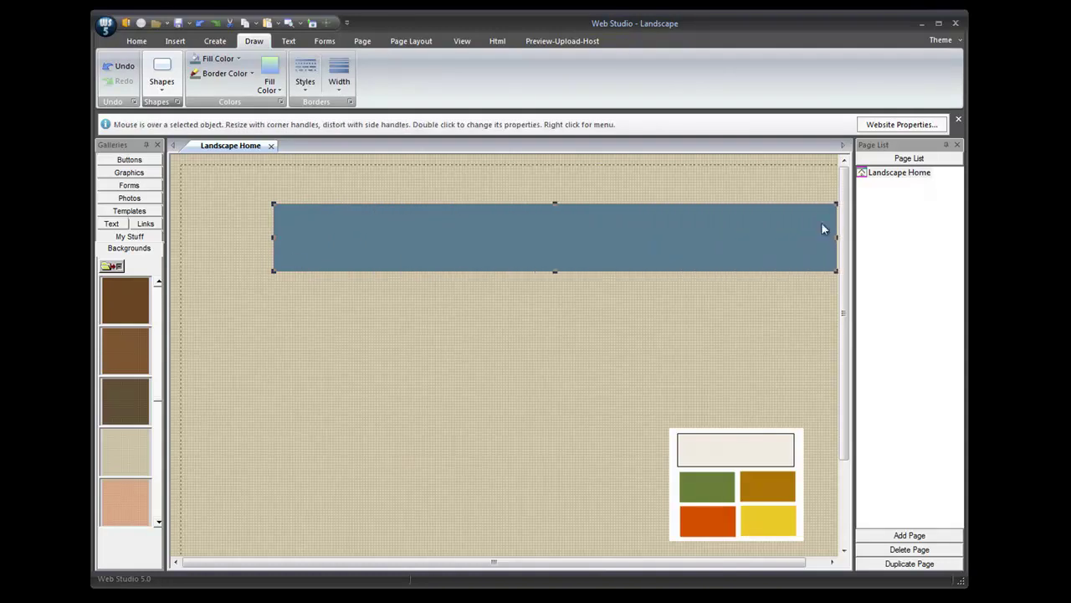
pyautogui.moveTo(273, 238); pyautogui.dragTo(183, 223)
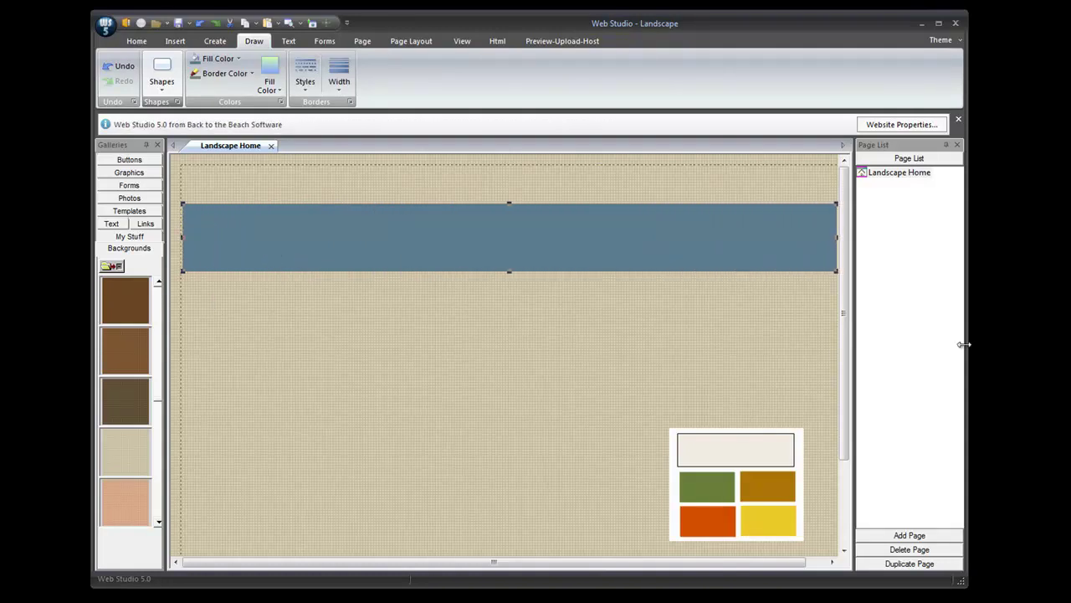
pyautogui.moveTo(965, 344); pyautogui.dragTo(1001, 344)
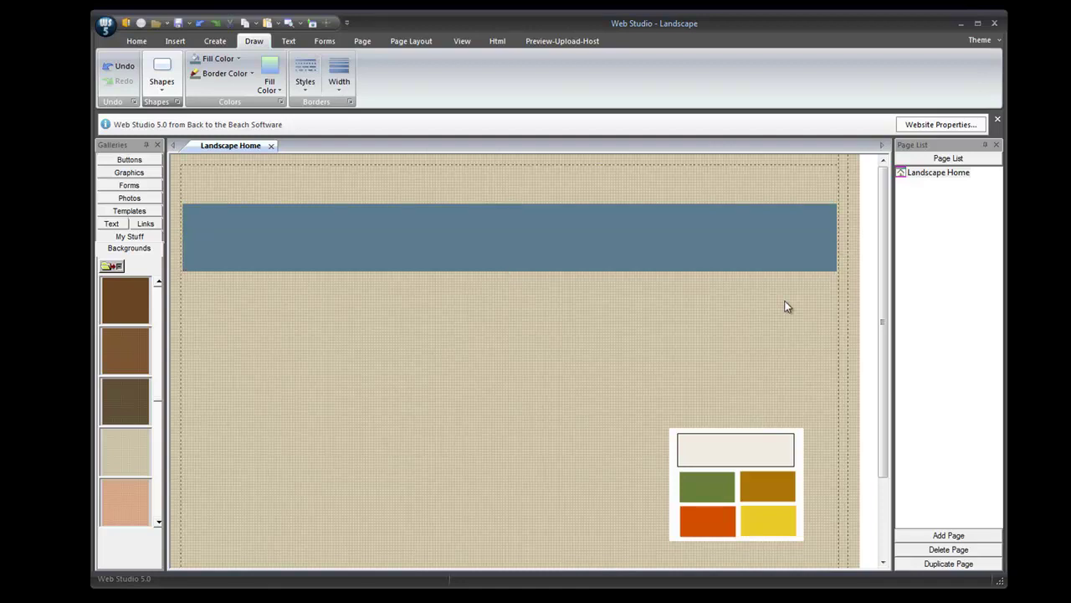
pyautogui.moveTo(836, 238)
pyautogui.mouseDown()
pyautogui.moveTo(883, 229)
pyautogui.moveTo(821, 234)
pyautogui.moveTo(837, 235)
pyautogui.mouseUp()
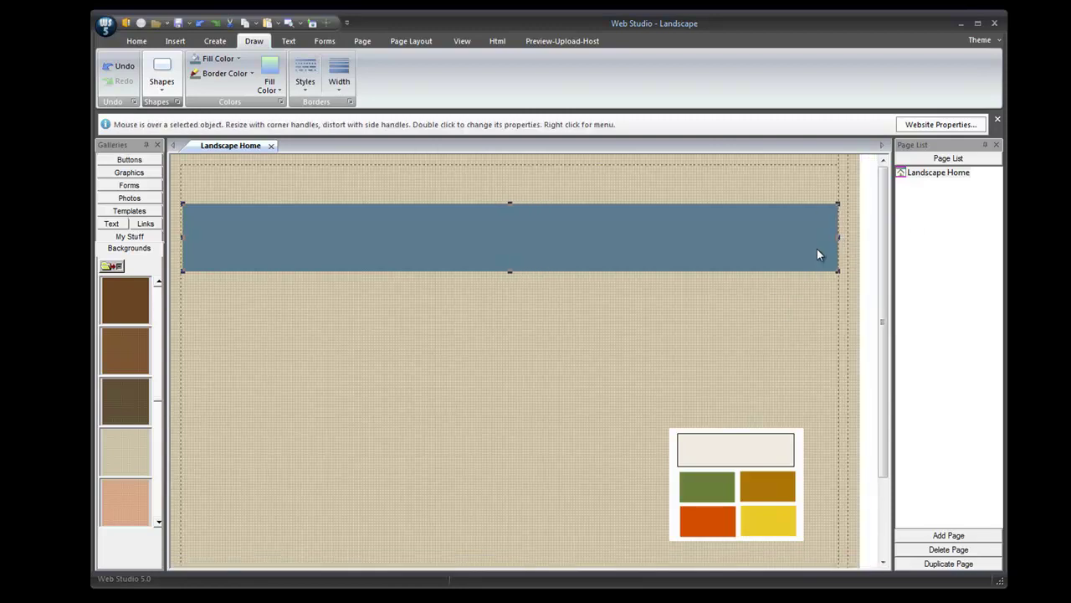
pyautogui.click(738, 313)
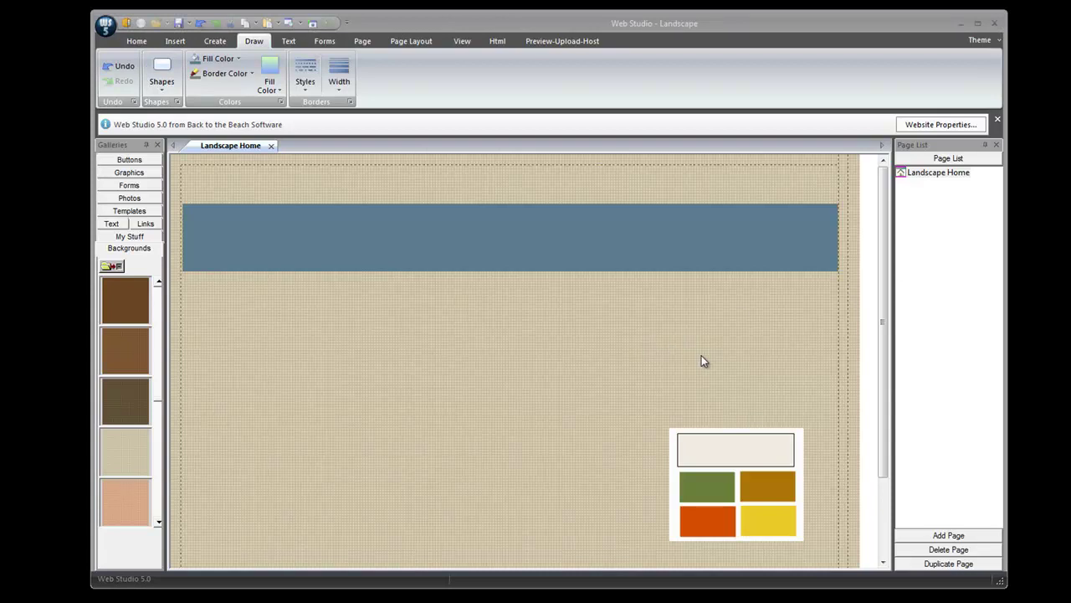
# Move the blue banner to the top page margin and extend its lower edge to make it a taller header.
pyautogui.moveTo(670, 248); pyautogui.dragTo(669, 208)
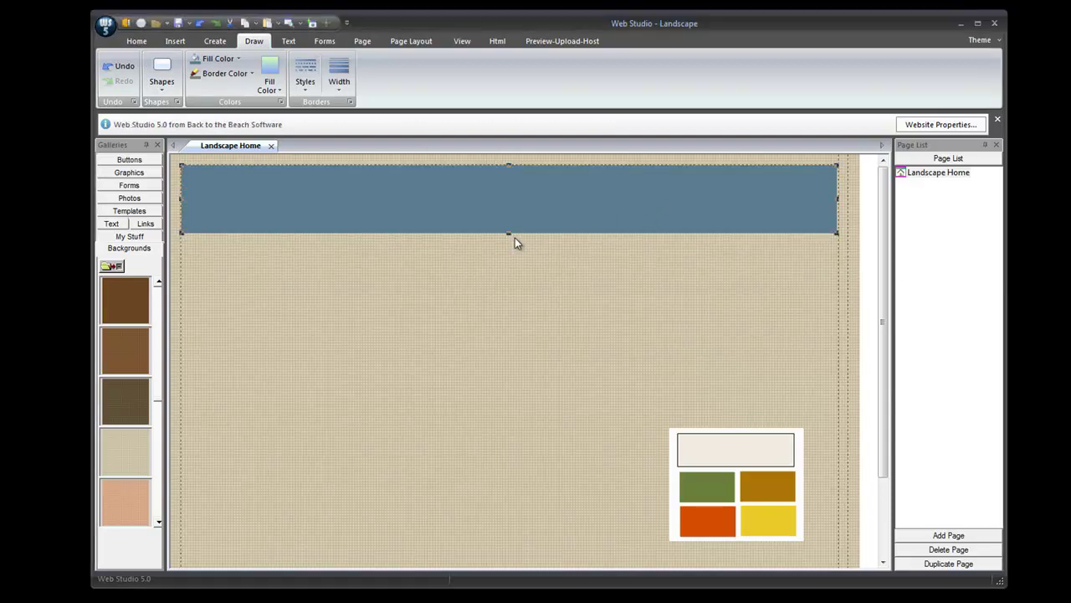
pyautogui.moveTo(508, 234); pyautogui.dragTo(474, 260)
pyautogui.moveTo(834, 212)
pyautogui.mouseDown()
pyautogui.moveTo(605, 220)
pyautogui.moveTo(837, 212)
pyautogui.mouseUp()
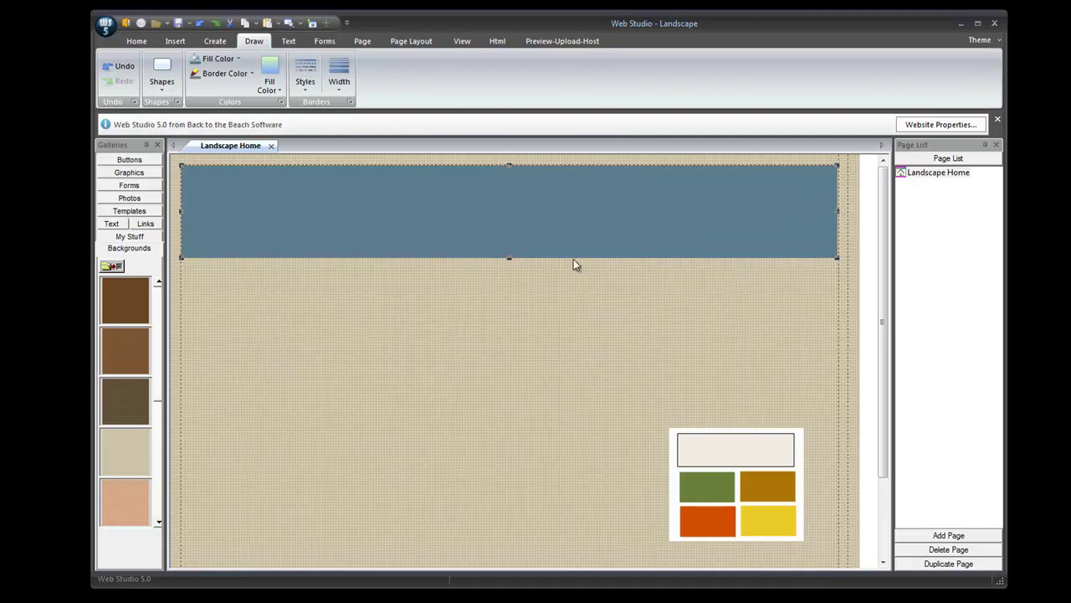
pyautogui.moveTo(509, 261); pyautogui.dragTo(508, 306)
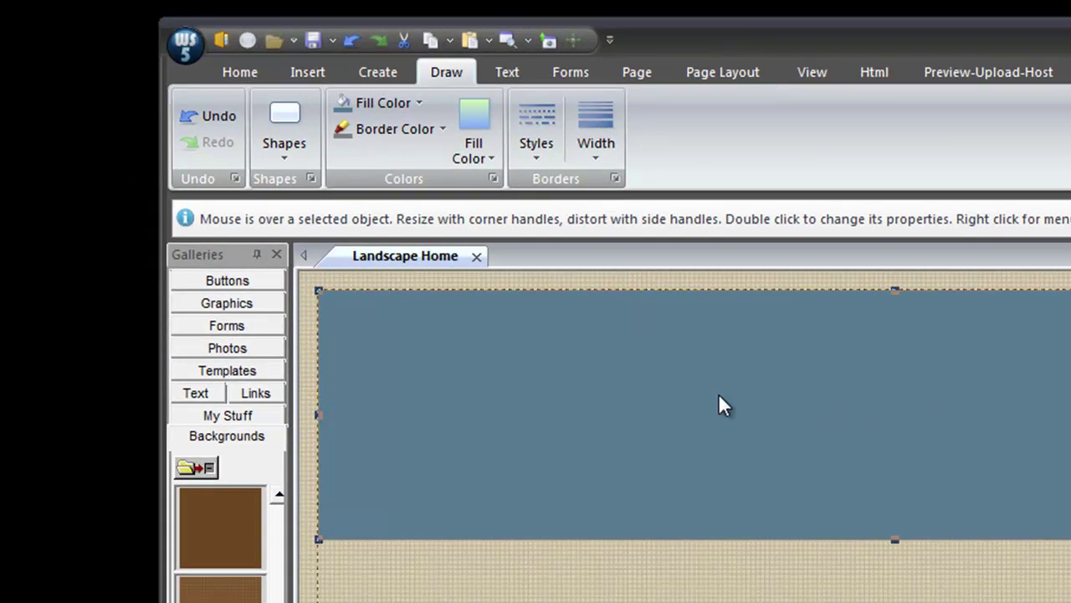
# Fill the header rectangle with the green sampled from the pasted palette using the Eye Dropper.
pyautogui.click(376, 106)
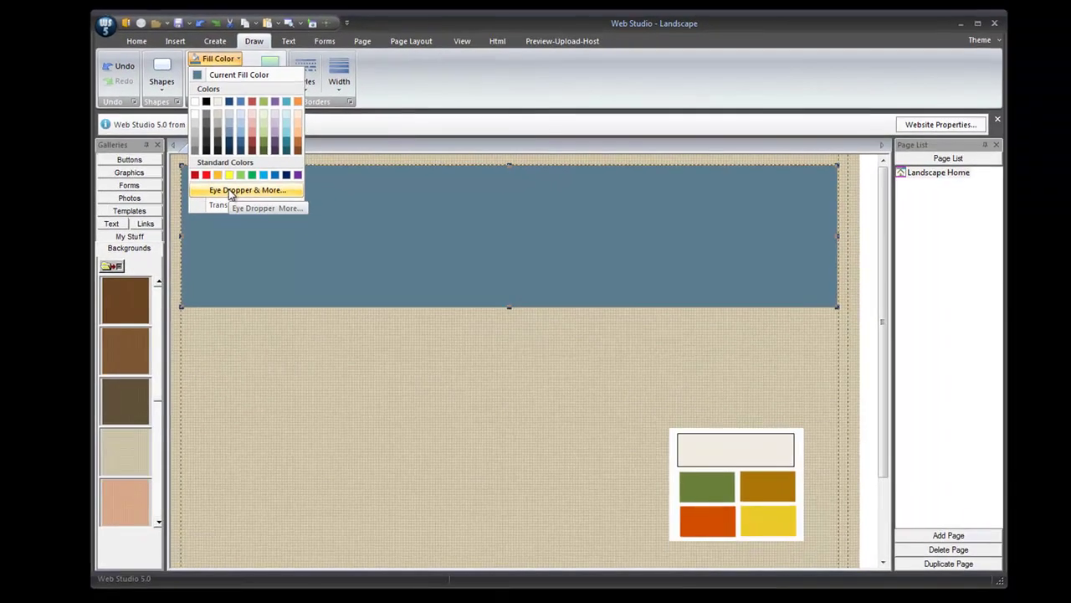
pyautogui.click(231, 192)
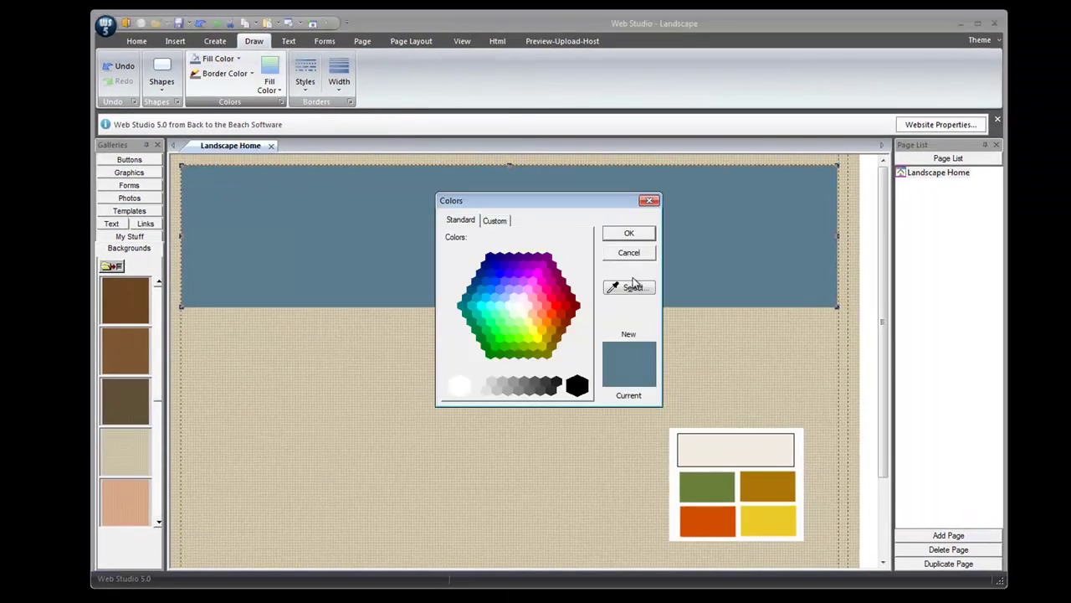
pyautogui.click(633, 289)
pyautogui.click(711, 486)
pyautogui.click(631, 234)
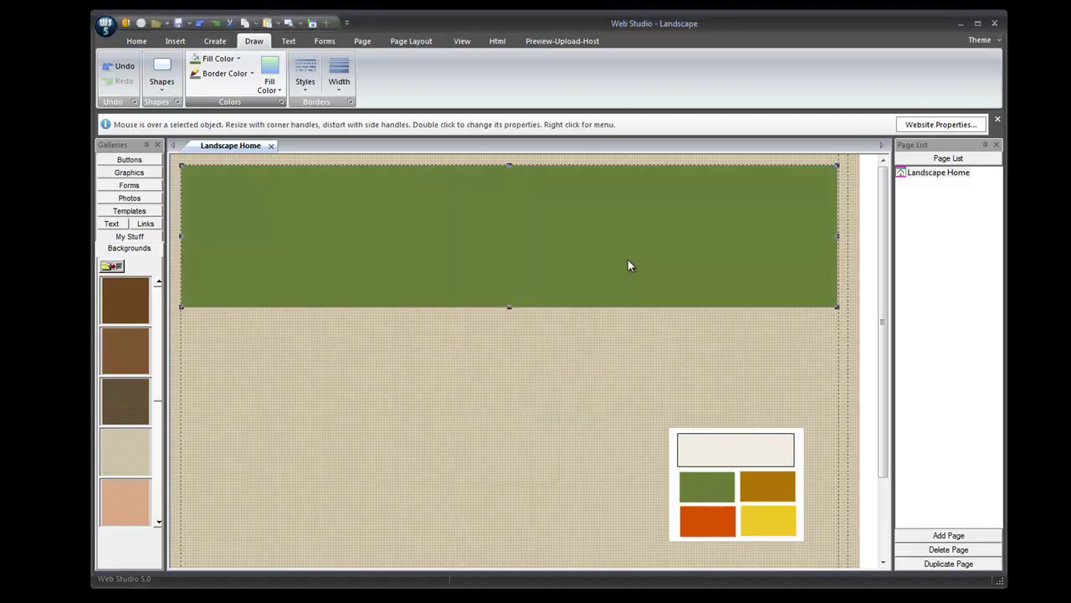
pyautogui.click(591, 386)
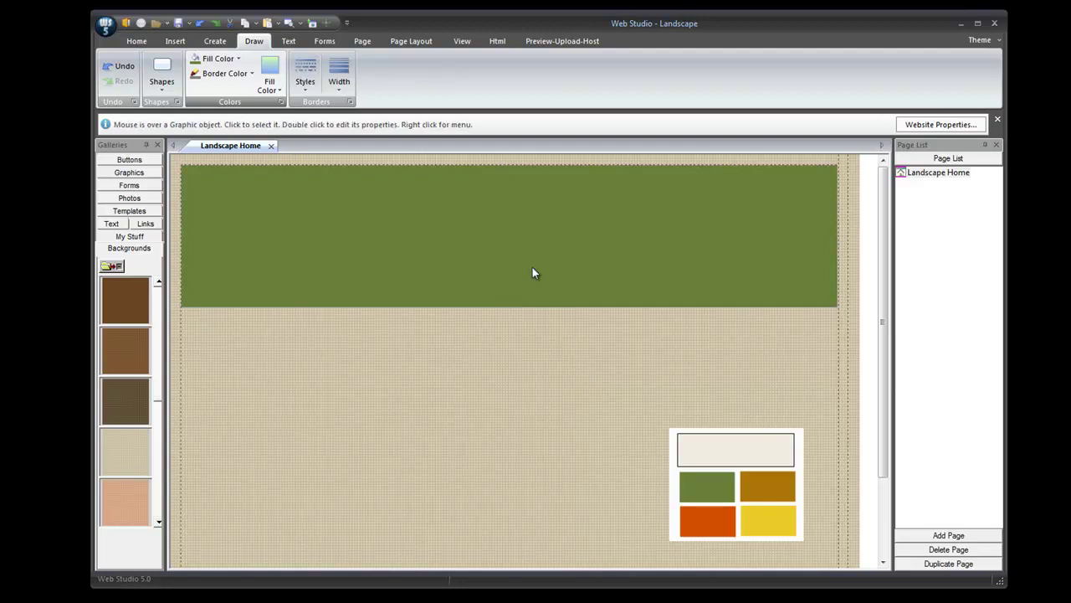
# Change the header rectangle's fill to the cream color sampled from the palette.
pyautogui.click(518, 230)
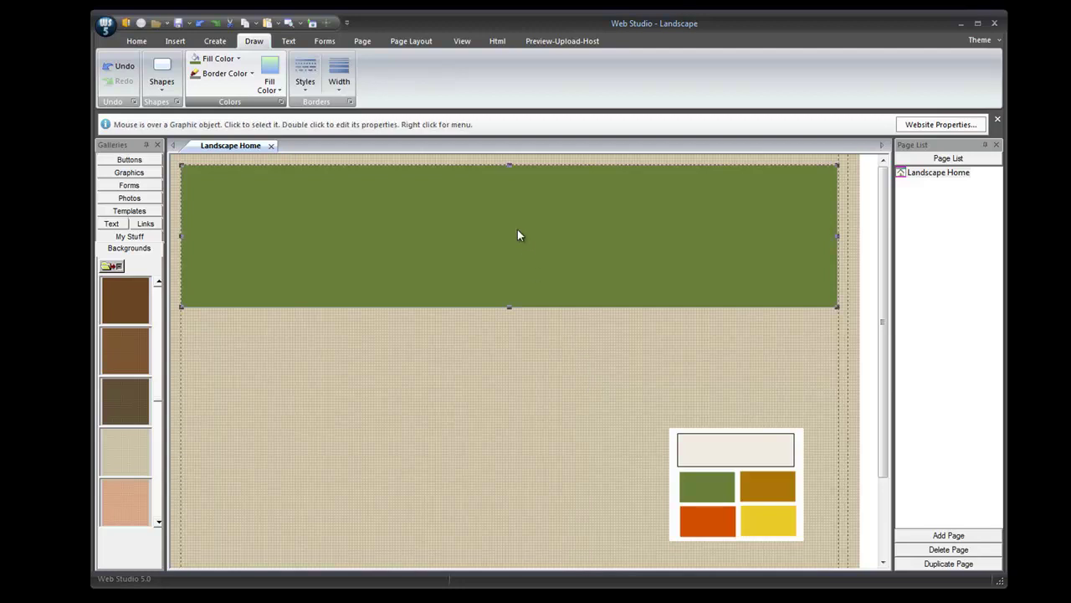
pyautogui.click(232, 62)
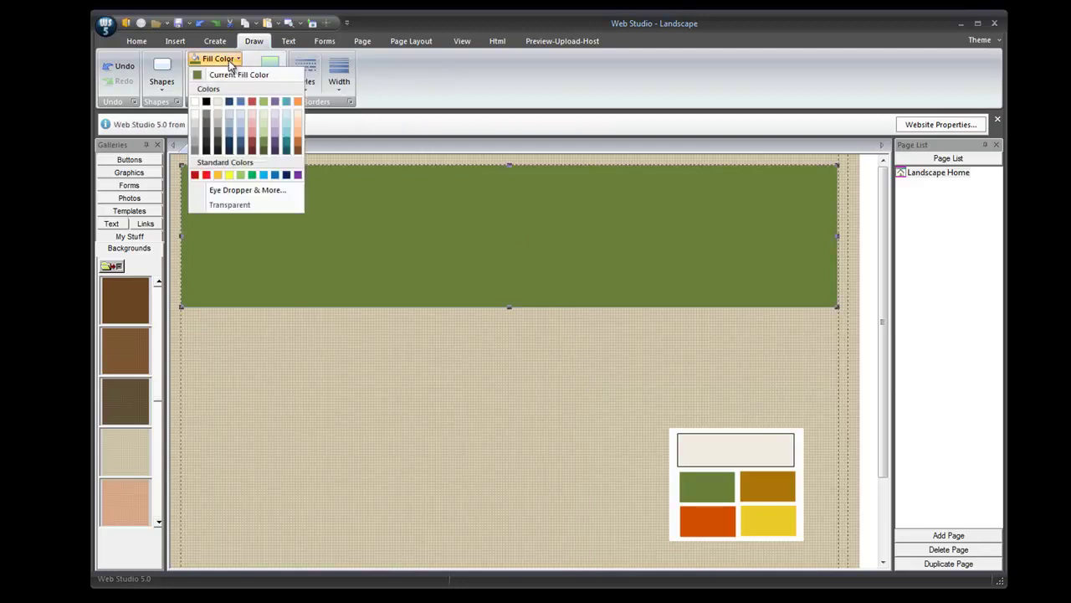
pyautogui.click(274, 192)
pyautogui.click(641, 287)
pyautogui.click(766, 452)
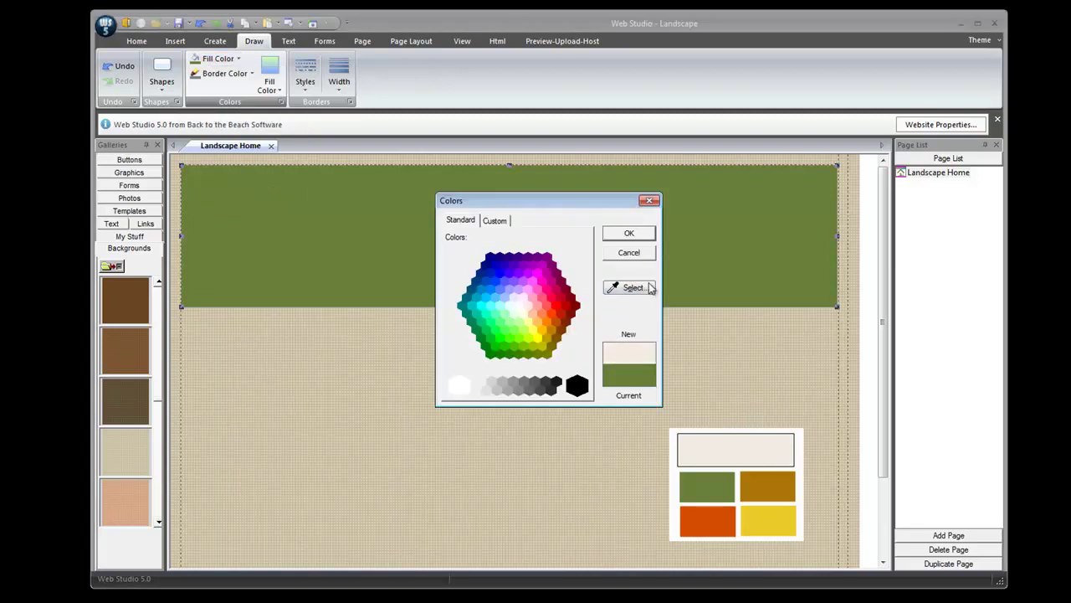
pyautogui.click(631, 233)
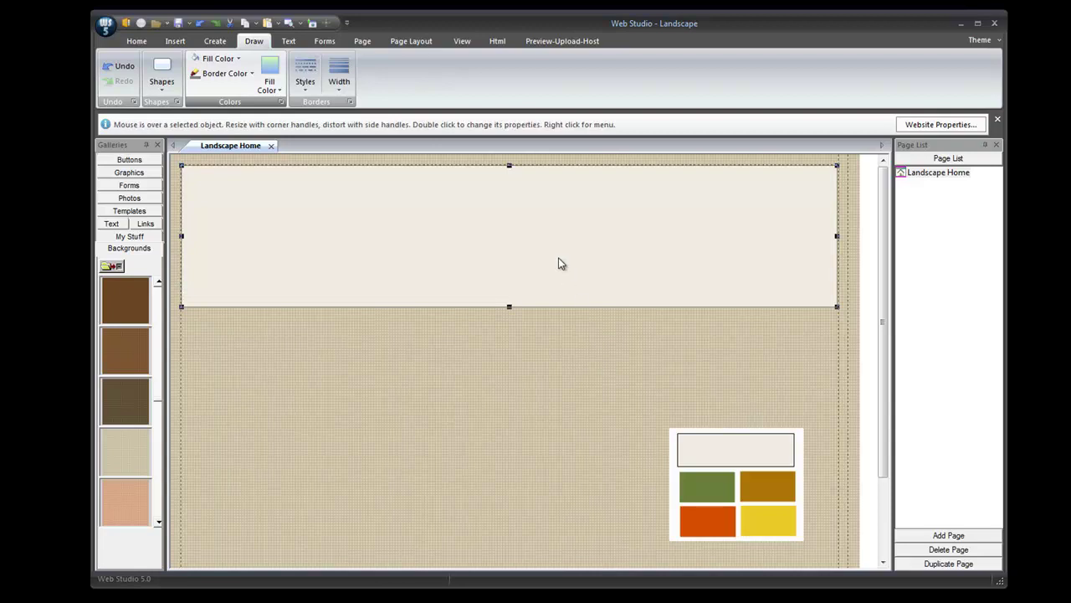
# Fill the header rectangle with the green sampled from the palette and change its border width.
pyautogui.click(224, 60)
pyautogui.click(264, 190)
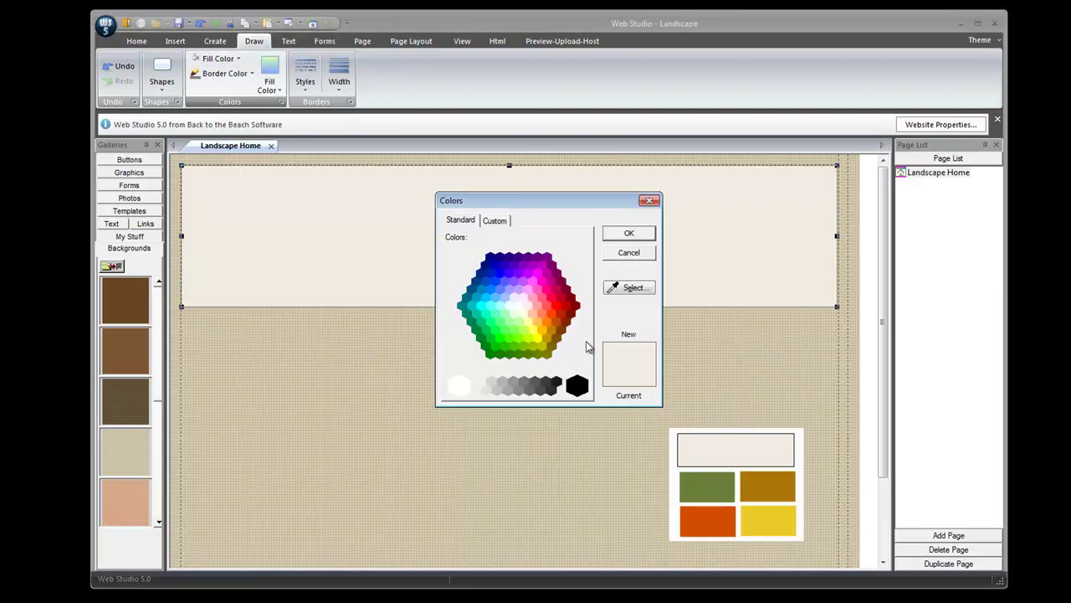
pyautogui.click(633, 288)
pyautogui.click(707, 486)
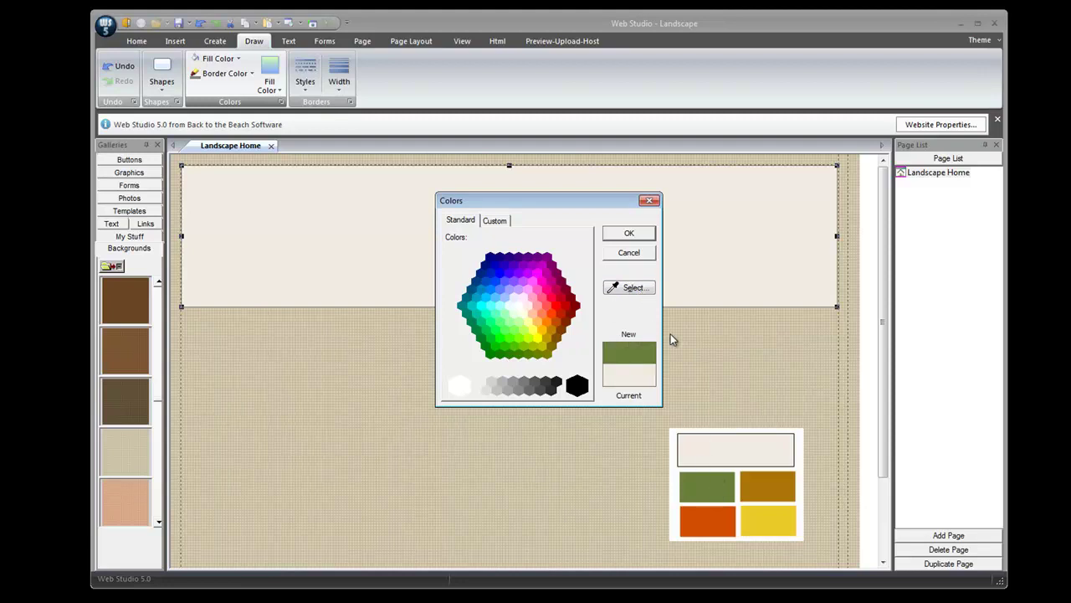
pyautogui.click(629, 234)
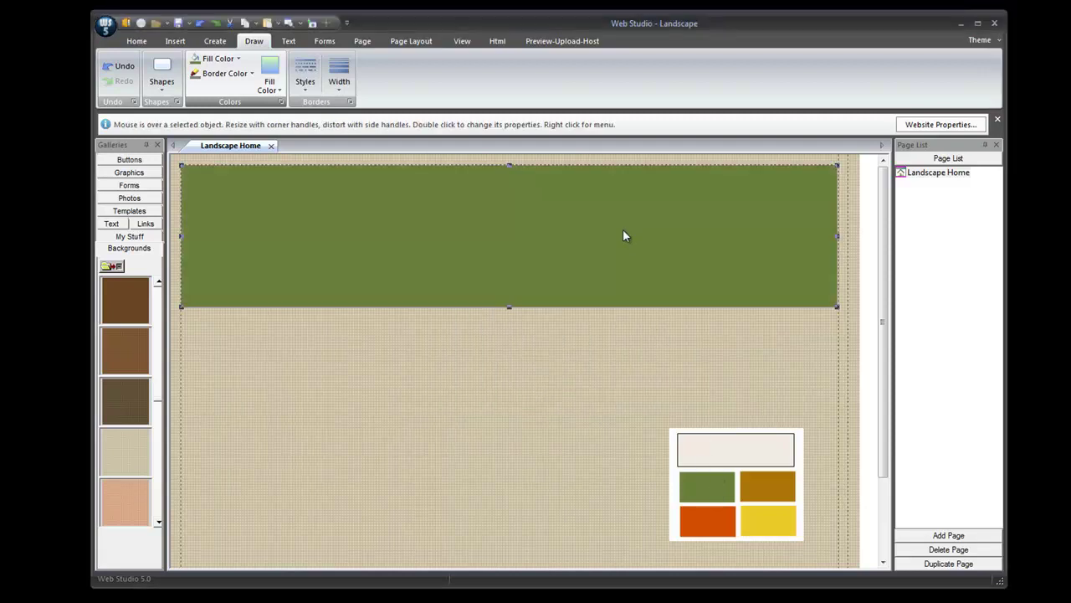
pyautogui.click(339, 90)
pyautogui.click(352, 111)
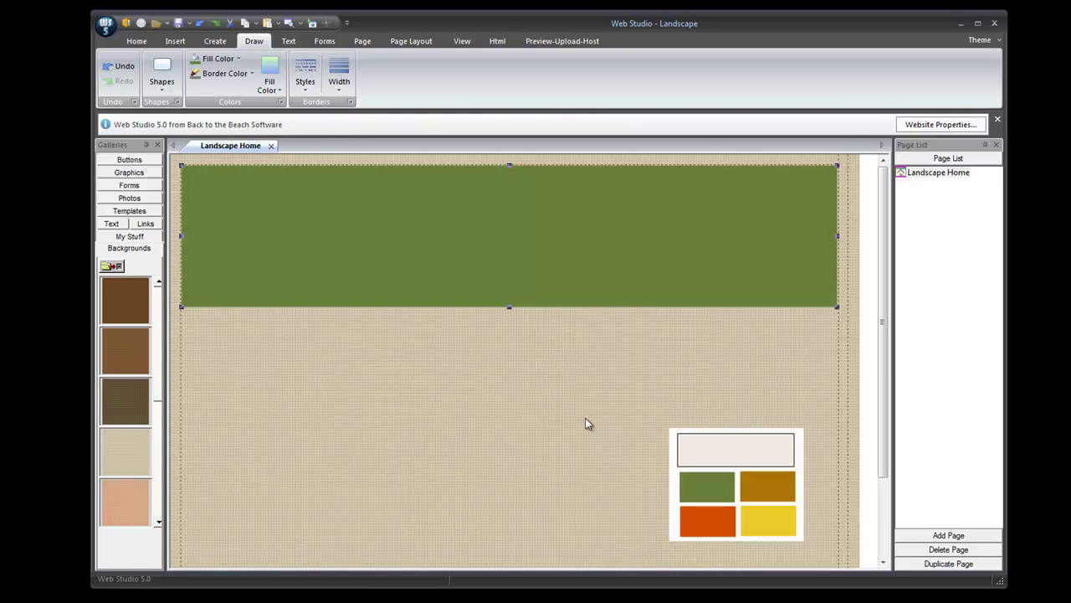
# Draw a large content rectangle below the header, reaching the right margin guide and the page's bottom margin while leaving a left column free.
pyautogui.moveTo(879, 373); pyautogui.dragTo(881, 457)
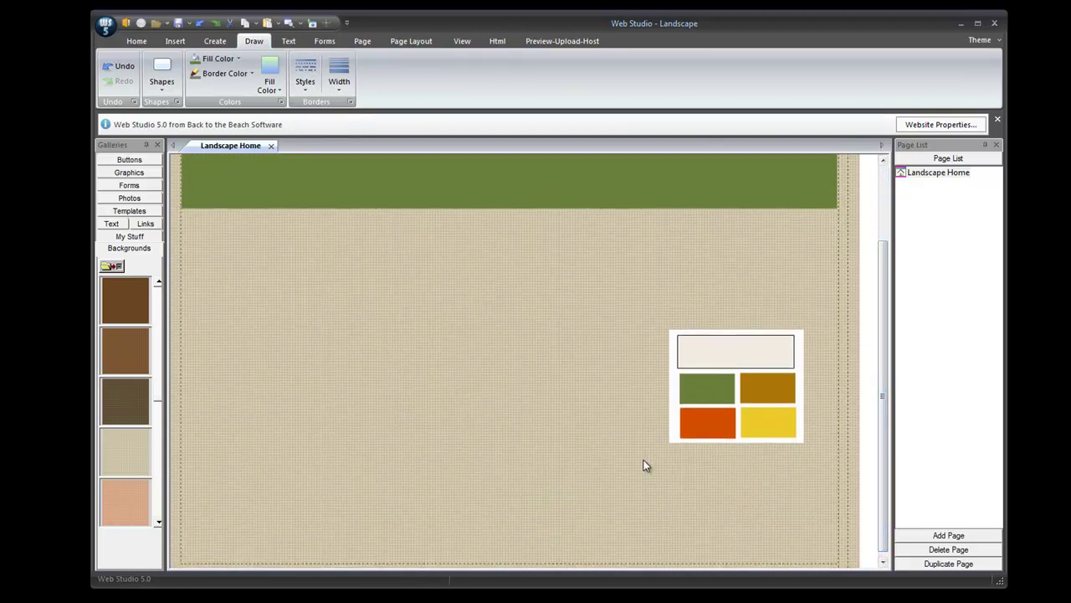
pyautogui.click(164, 94)
pyautogui.click(131, 124)
pyautogui.moveTo(260, 222); pyautogui.dragTo(838, 253)
pyautogui.moveTo(432, 257); pyautogui.dragTo(335, 256)
pyautogui.moveTo(585, 289); pyautogui.dragTo(611, 566)
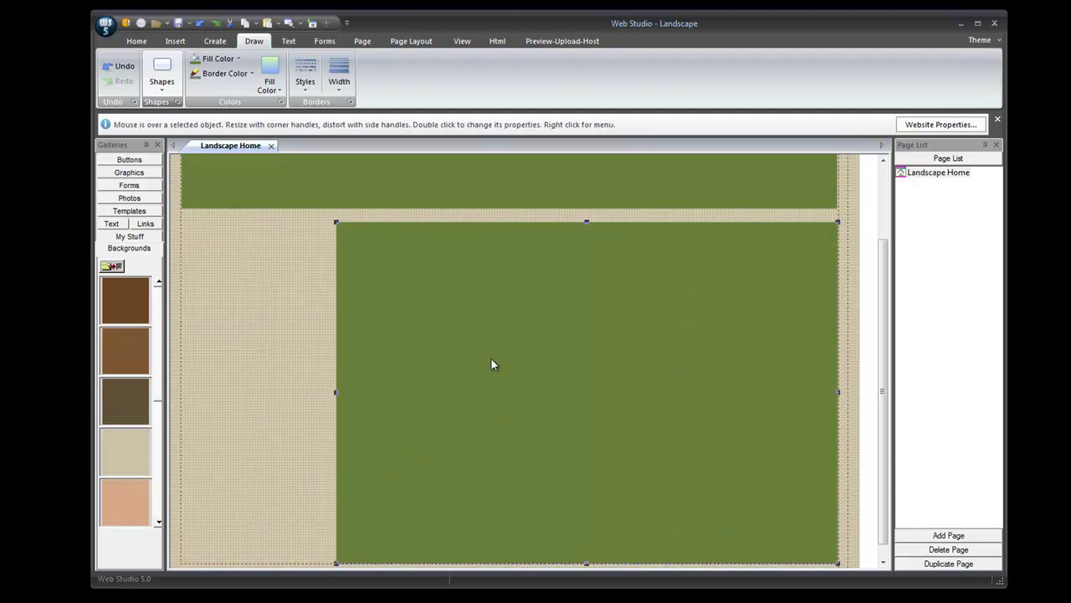
# Send the large green content rectangle to the back, behind the color palette.
pyautogui.click(405, 43)
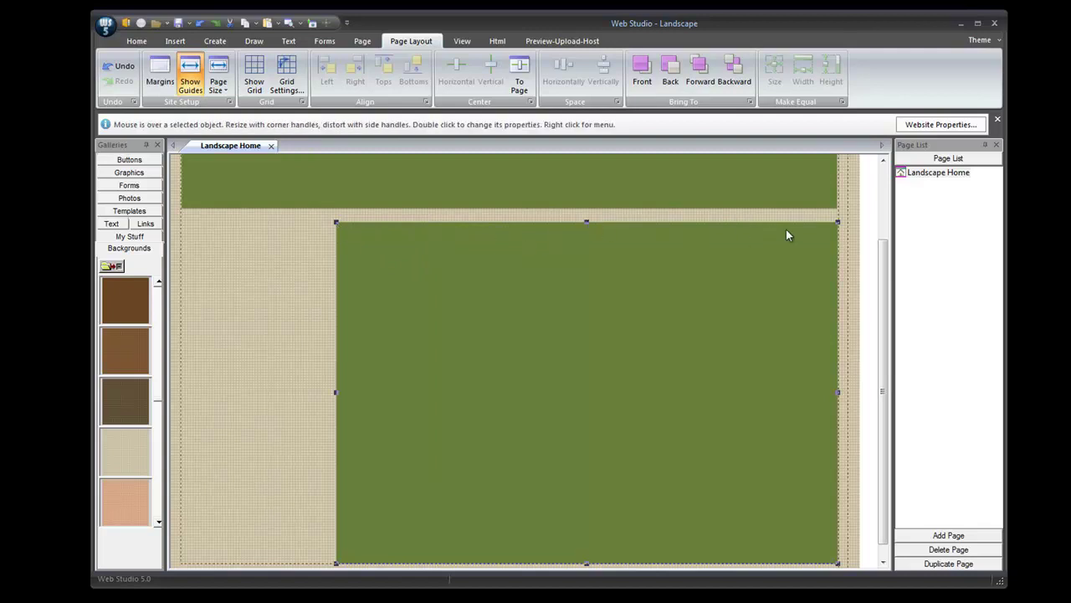
pyautogui.click(672, 73)
pyautogui.click(849, 329)
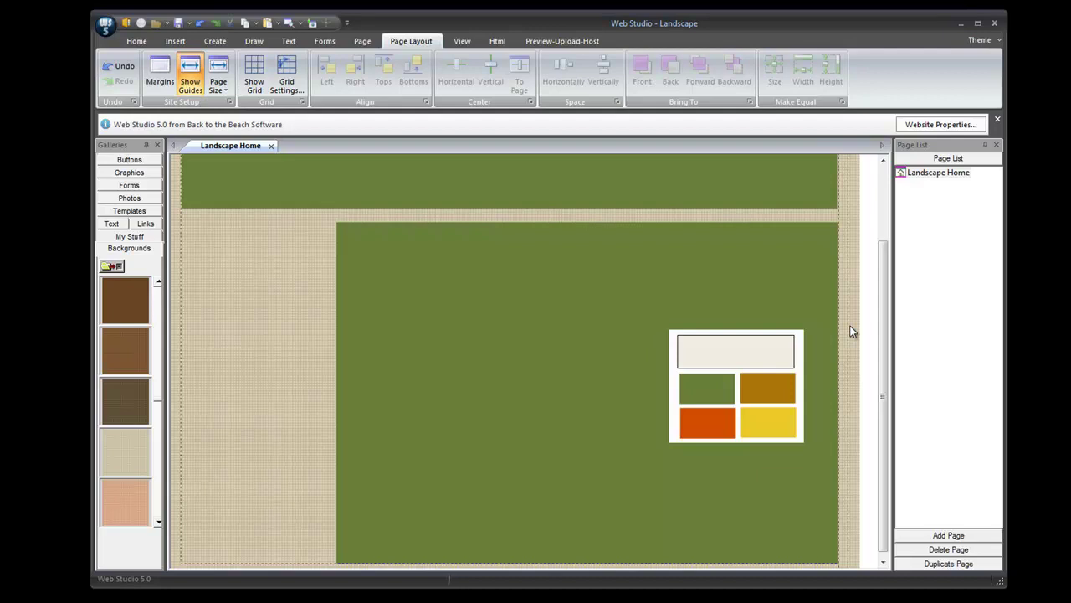
# Move the palette across the content rectangle's left edge and bring it to the front.
pyautogui.moveTo(717, 375); pyautogui.dragTo(629, 226)
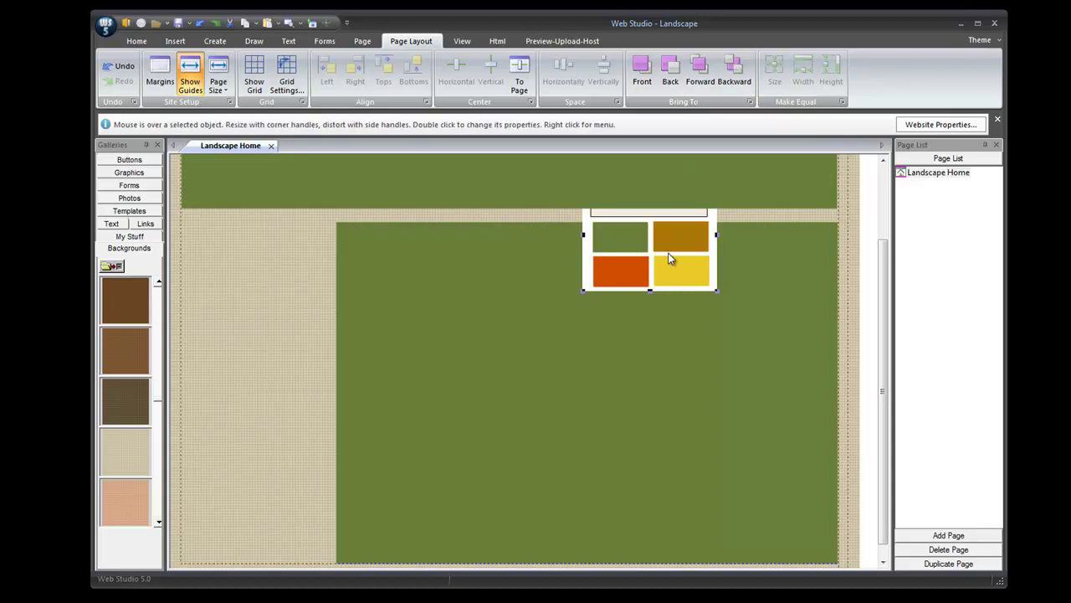
pyautogui.moveTo(668, 257); pyautogui.dragTo(337, 364)
pyautogui.click(642, 71)
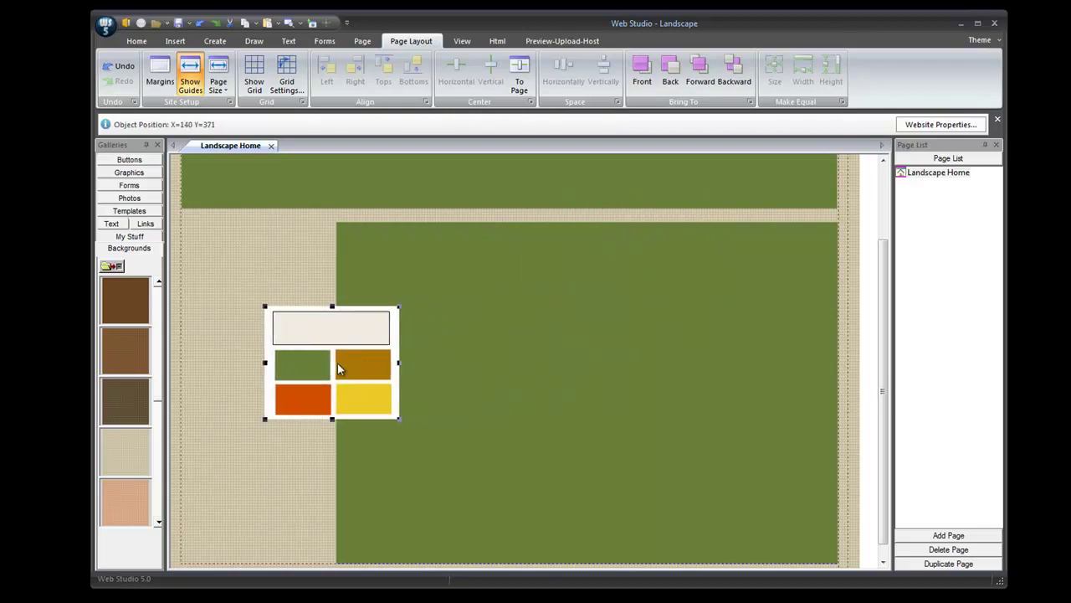
pyautogui.click(272, 464)
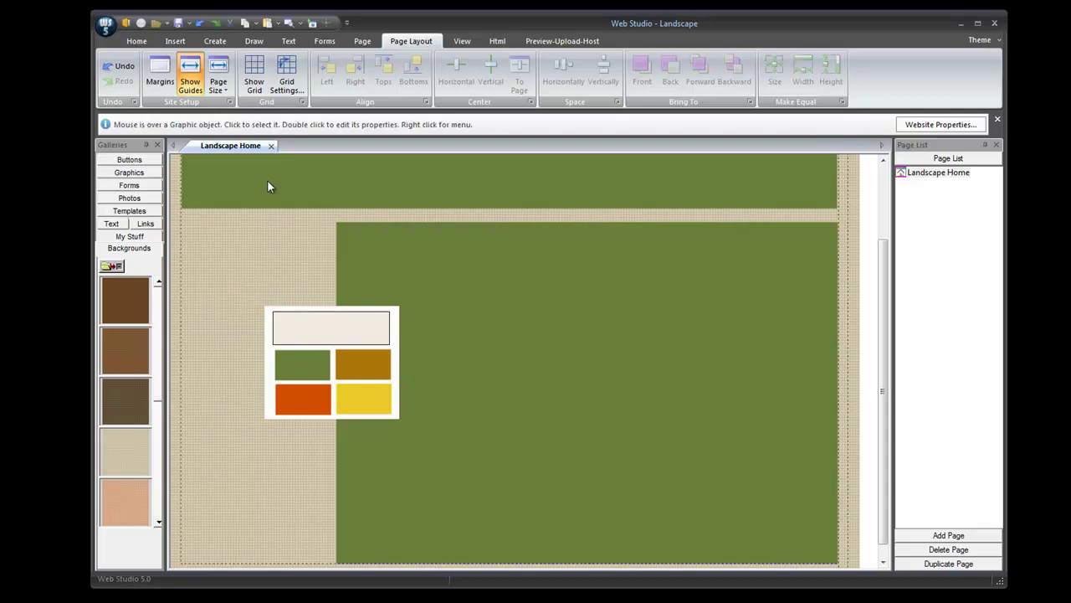
# Select the header, content rectangle and palette together and shift them slightly downward as a group.
pyautogui.click(302, 206)
pyautogui.keyDown('shift'); pyautogui.click(385, 277); pyautogui.keyUp('shift')
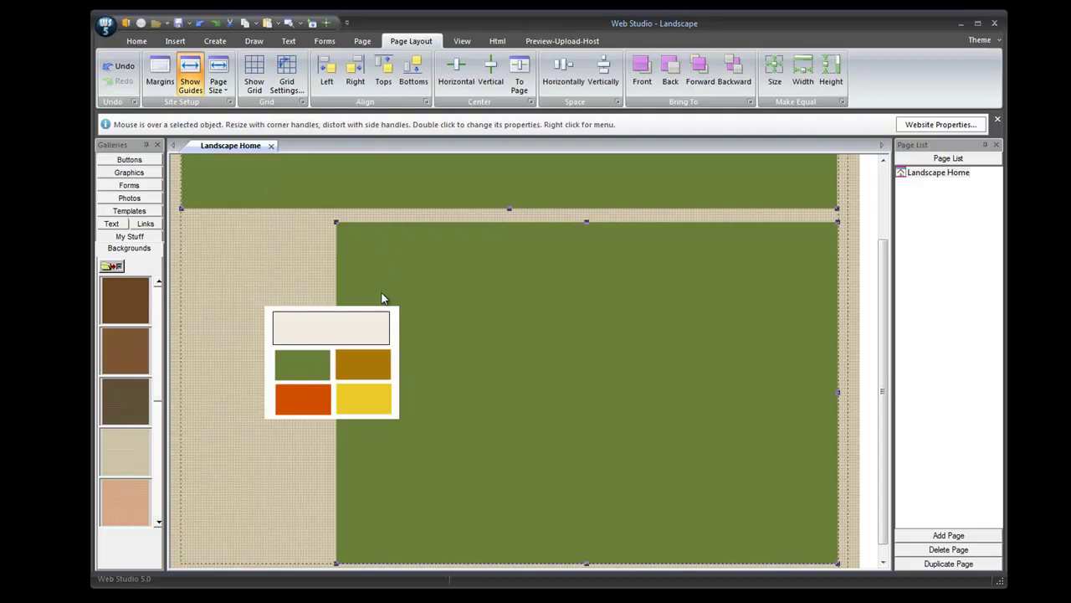
pyautogui.keyDown('shift'); pyautogui.click(372, 350); pyautogui.keyUp('shift')
pyautogui.moveTo(373, 350)
pyautogui.mouseDown()
pyautogui.moveTo(497, 363)
pyautogui.moveTo(410, 318)
pyautogui.moveTo(382, 342)
pyautogui.moveTo(366, 335)
pyautogui.mouseUp()
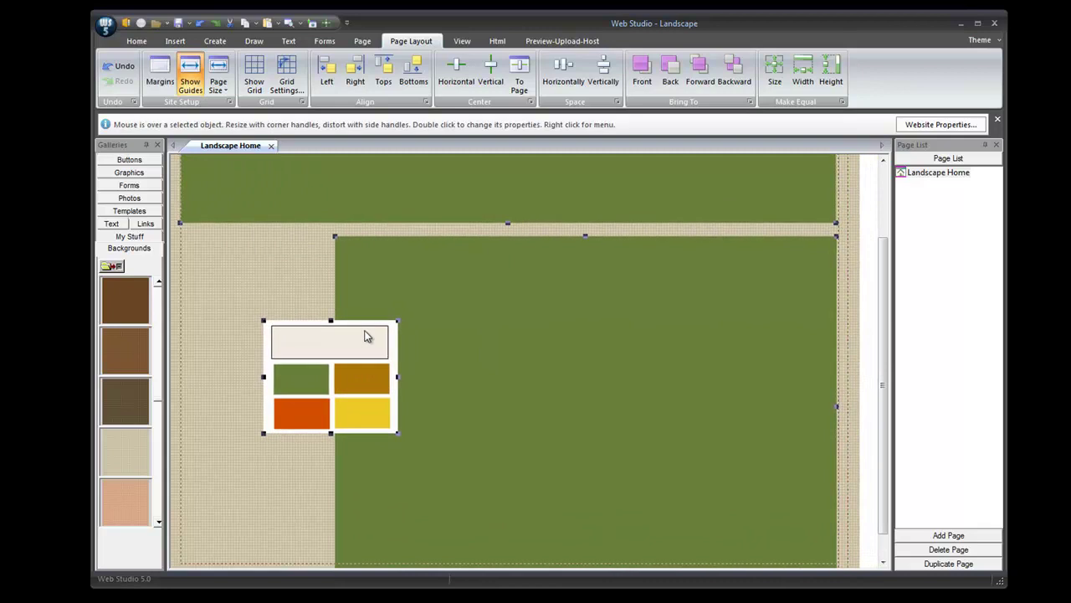
pyautogui.click(217, 276)
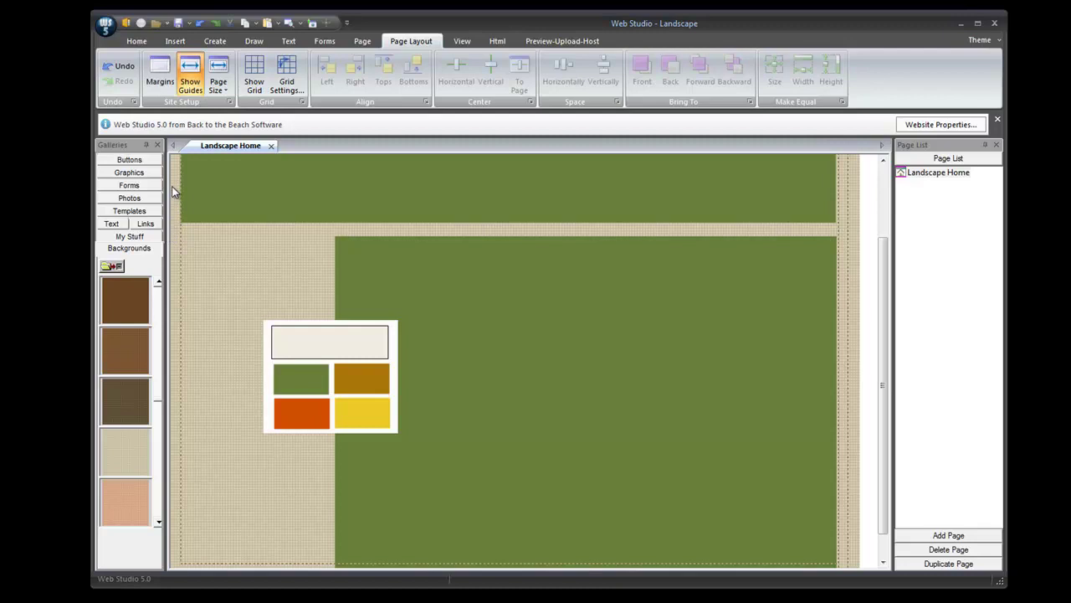
# Select the header, content rectangle and palette together with a selection marquee, and clear the selection.
pyautogui.moveTo(199, 221); pyautogui.dragTo(375, 354)
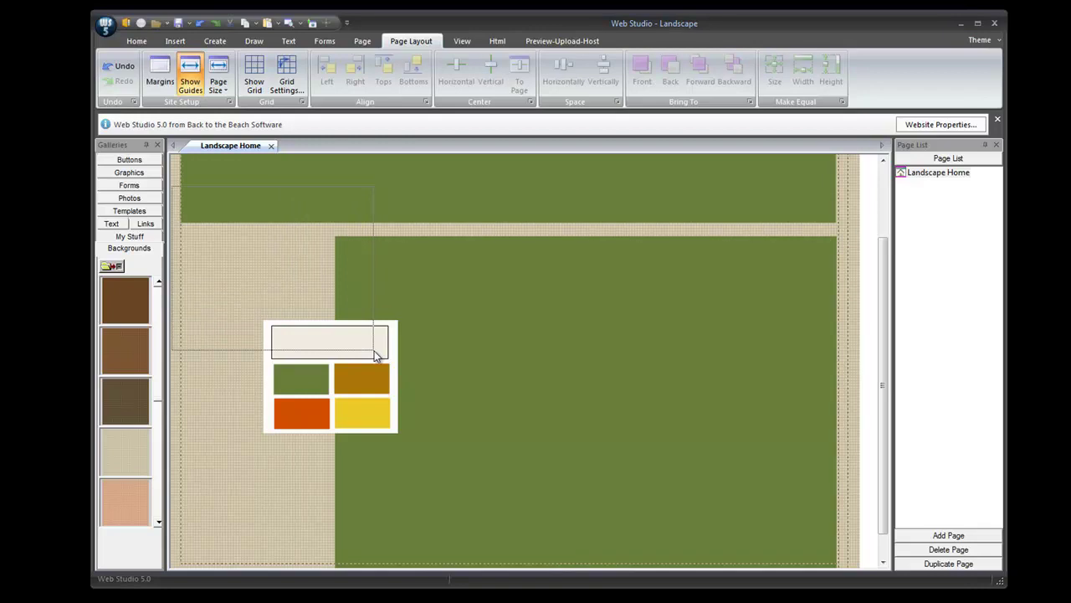
pyautogui.moveTo(375, 355); pyautogui.dragTo(374, 351)
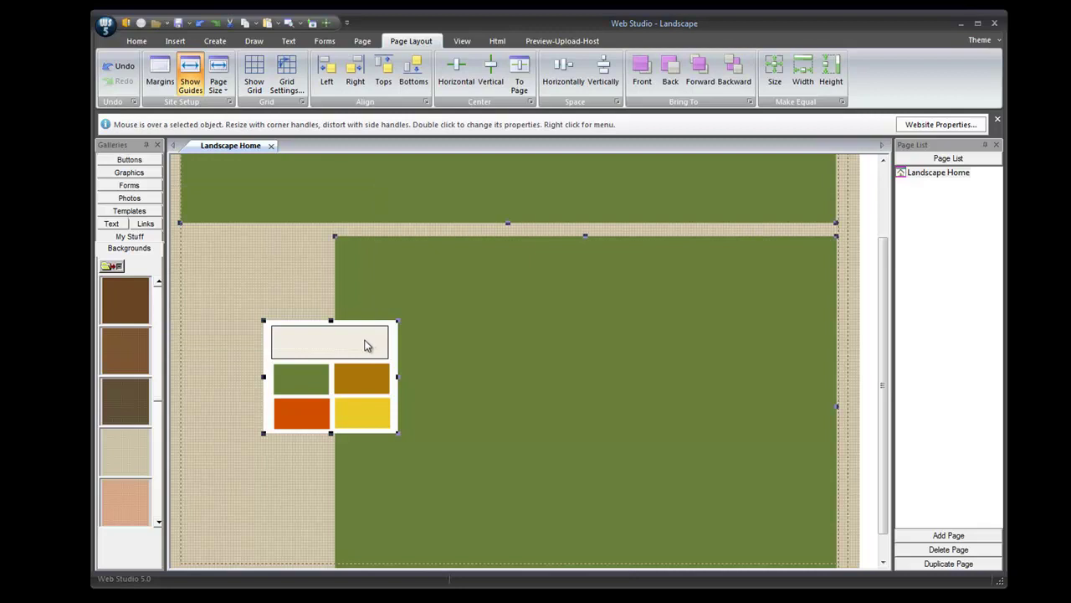
pyautogui.click(217, 356)
# Move the palette into the empty left column and fill the content rectangle with the cream sampled from it.
pyautogui.moveTo(312, 371); pyautogui.dragTo(243, 471)
pyautogui.click(597, 387)
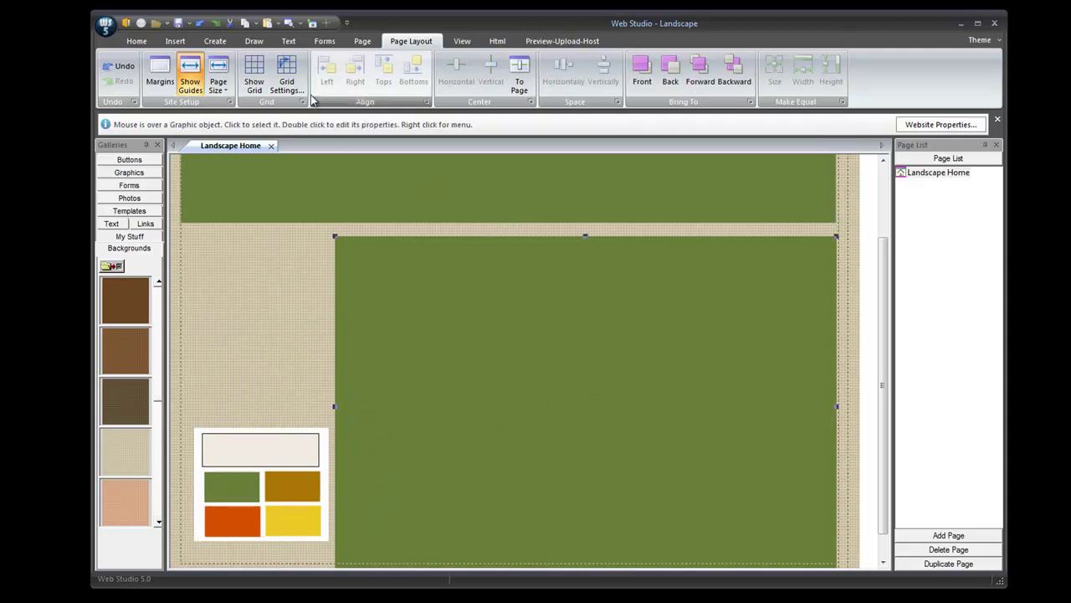
pyautogui.click(254, 41)
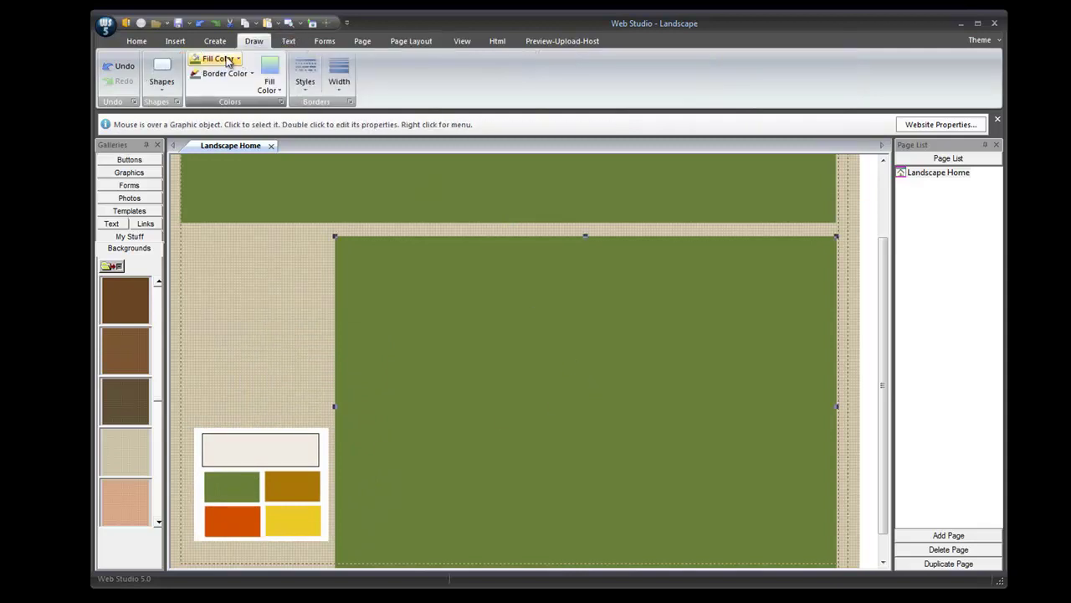
pyautogui.click(226, 59)
pyautogui.click(251, 191)
pyautogui.click(628, 288)
pyautogui.click(293, 447)
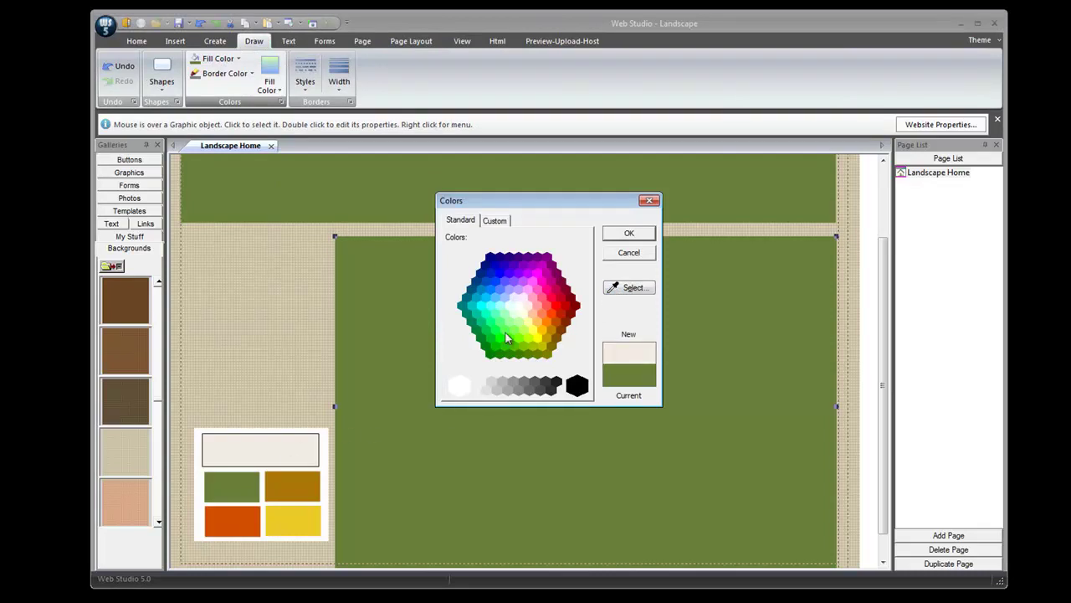
pyautogui.click(629, 233)
# Move the cream content rectangle lower and add a cream bar, about 969 wide and 30 high, directly beneath the header.
pyautogui.moveTo(653, 300); pyautogui.dragTo(655, 349)
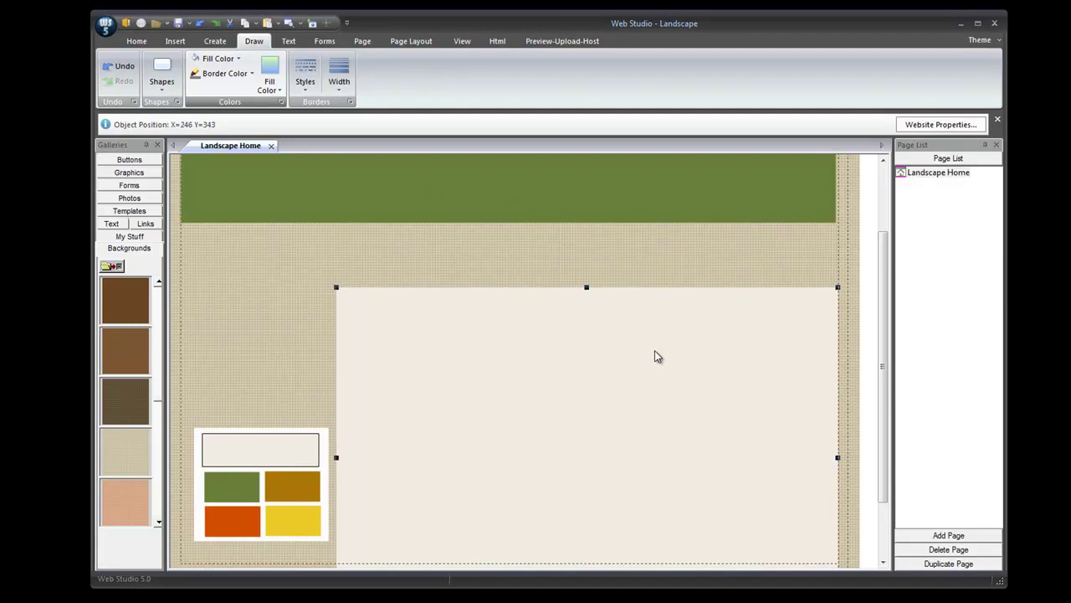
pyautogui.click(651, 244)
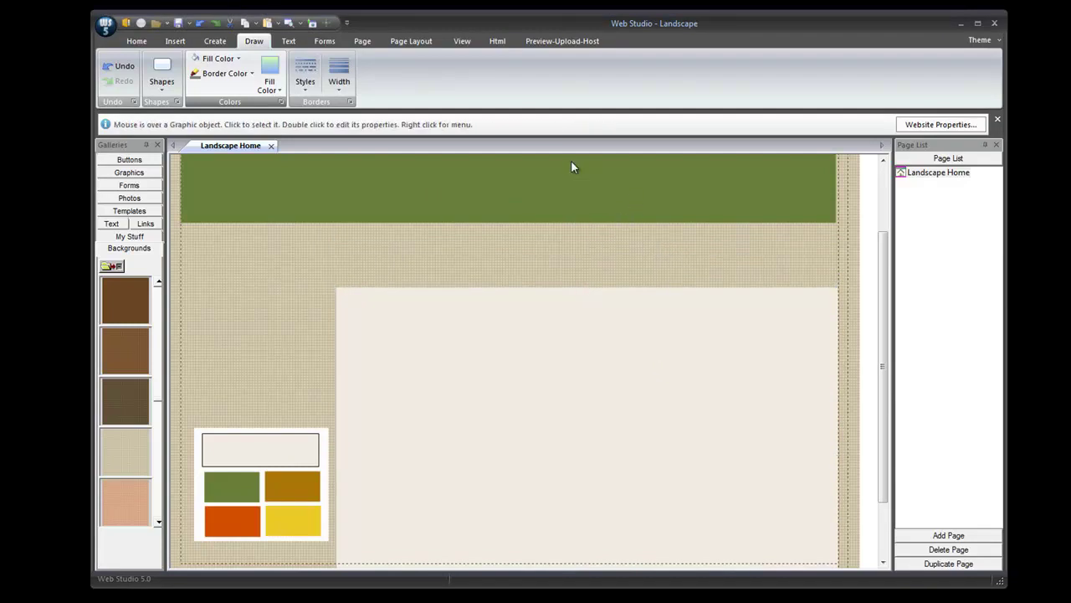
pyautogui.click(161, 74)
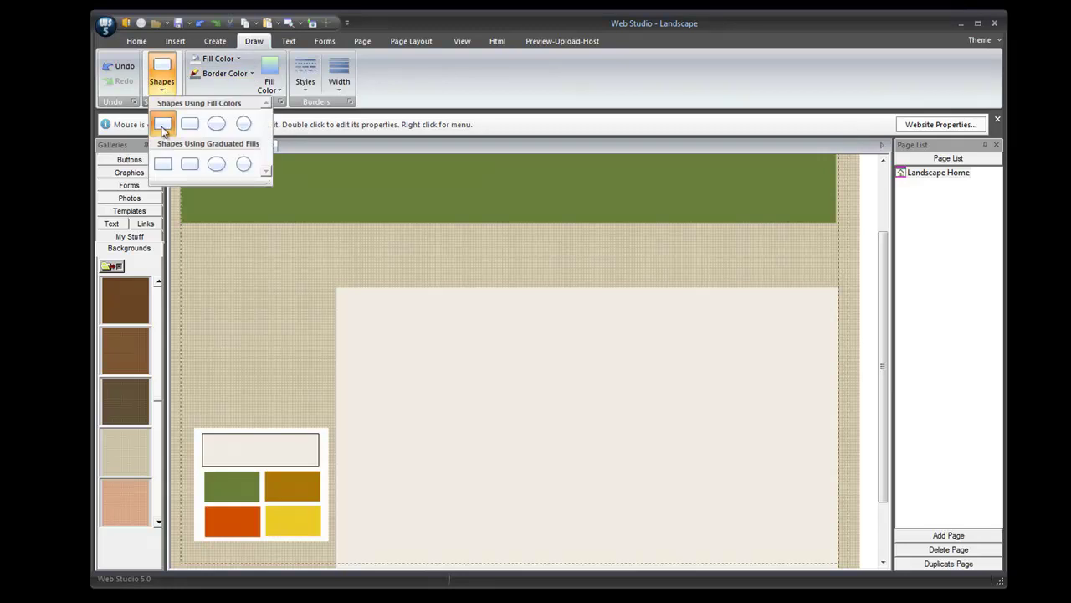
pyautogui.click(162, 125)
pyautogui.moveTo(259, 229); pyautogui.dragTo(834, 238)
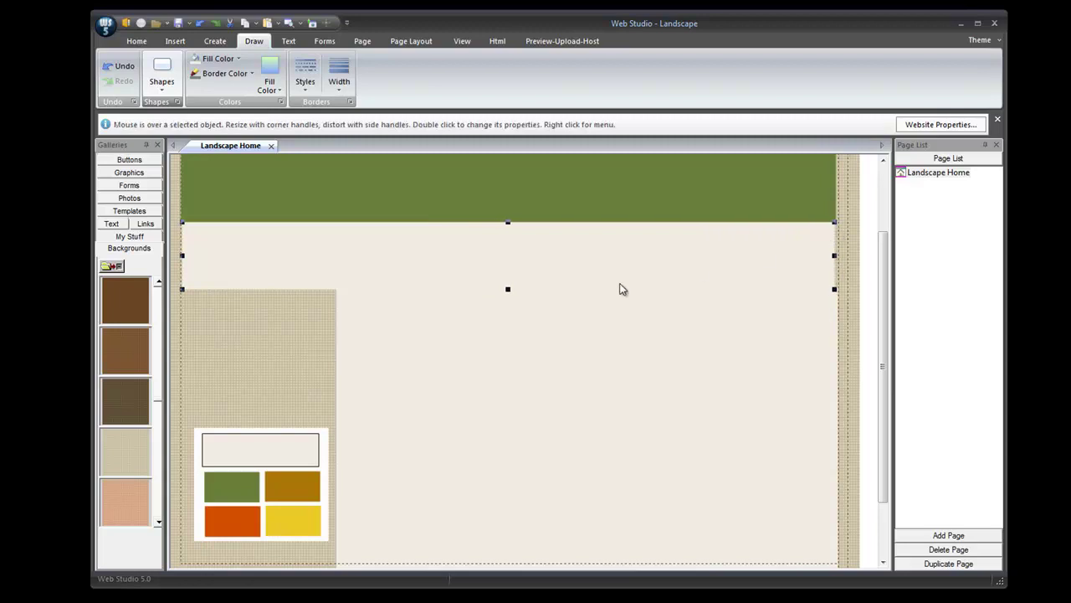
pyautogui.moveTo(508, 290); pyautogui.dragTo(501, 242)
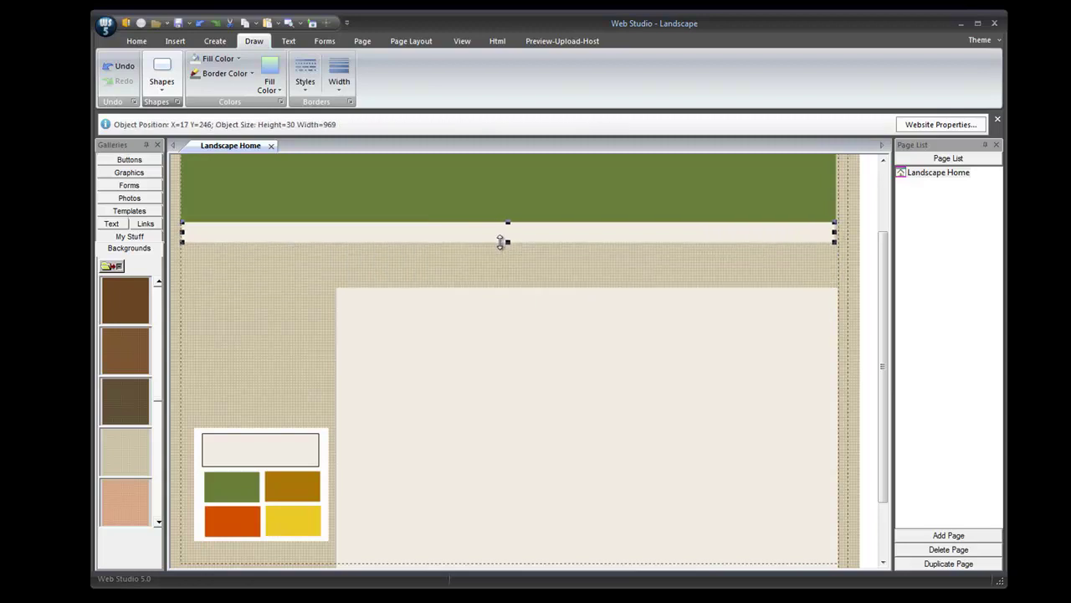
pyautogui.click(439, 261)
# Add a small square shape in the left column below the cream bar.
pyautogui.click(161, 74)
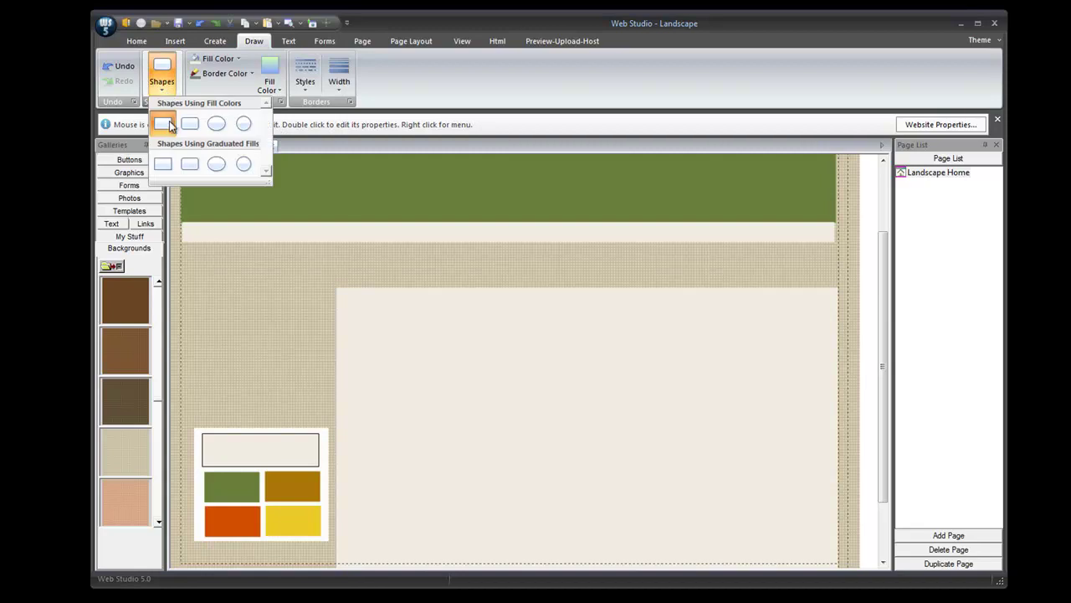
pyautogui.click(172, 123)
pyautogui.click(222, 232)
pyautogui.moveTo(223, 232); pyautogui.dragTo(247, 300)
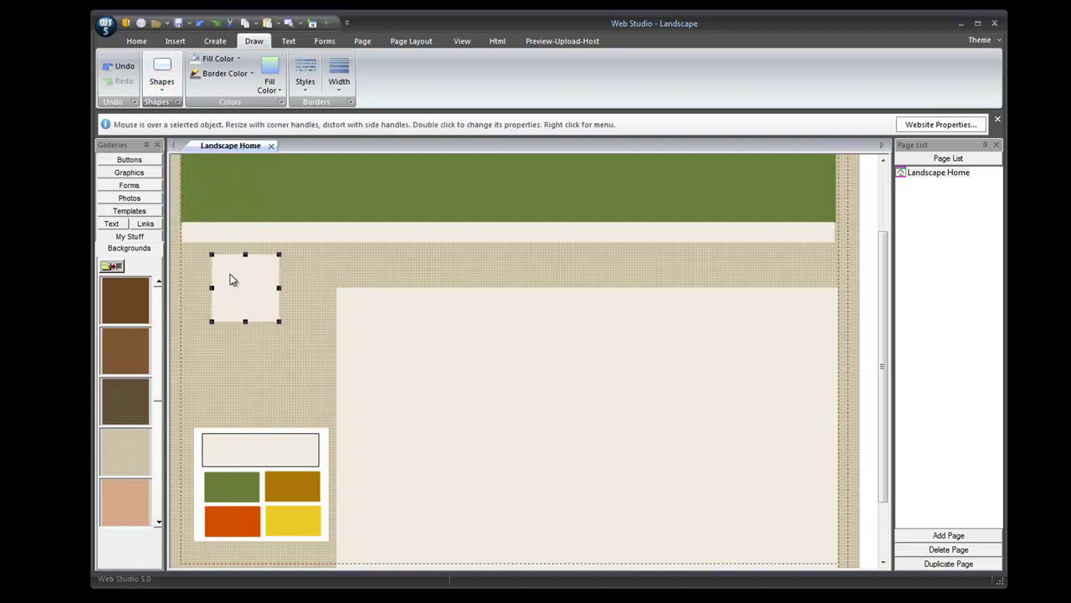
# Fill the small square with the palette's sampled brown, darkened to Red 151, Green 104, Blue 6.
pyautogui.click(217, 58)
pyautogui.click(255, 191)
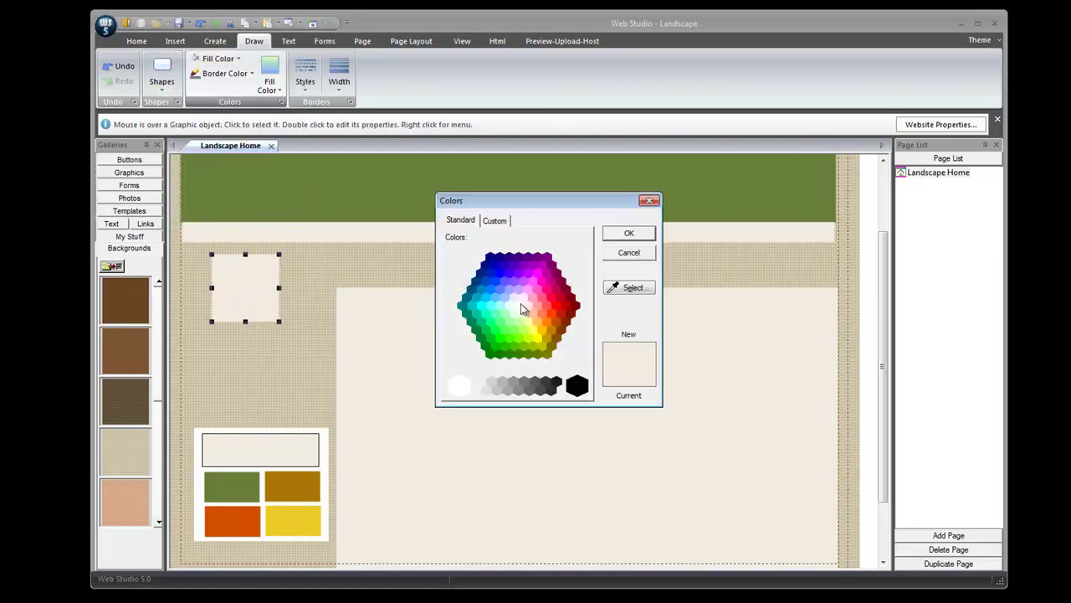
pyautogui.click(624, 288)
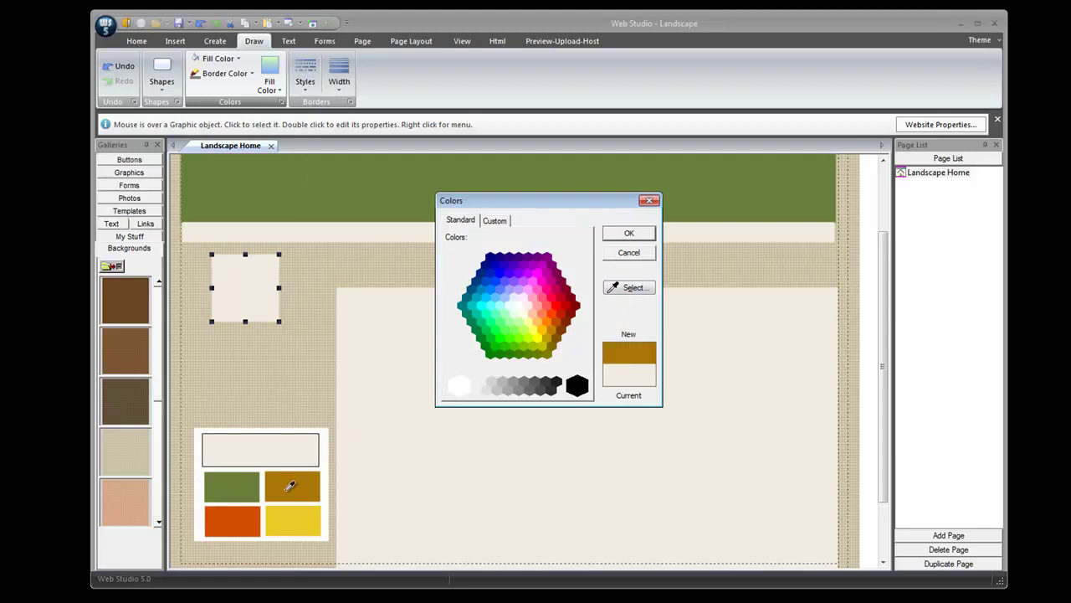
pyautogui.click(290, 485)
pyautogui.click(494, 220)
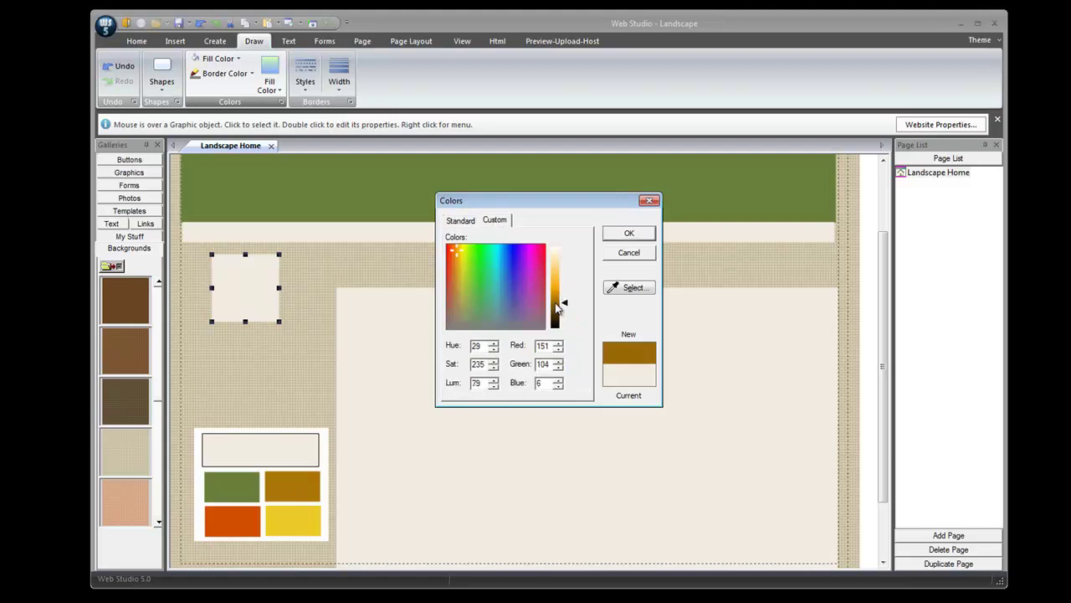
pyautogui.click(628, 234)
# Stretch the brown square into a strip about 977 wide and 13 high under the header, and send it behind the cream bar.
pyautogui.moveTo(250, 291); pyautogui.dragTo(837, 269)
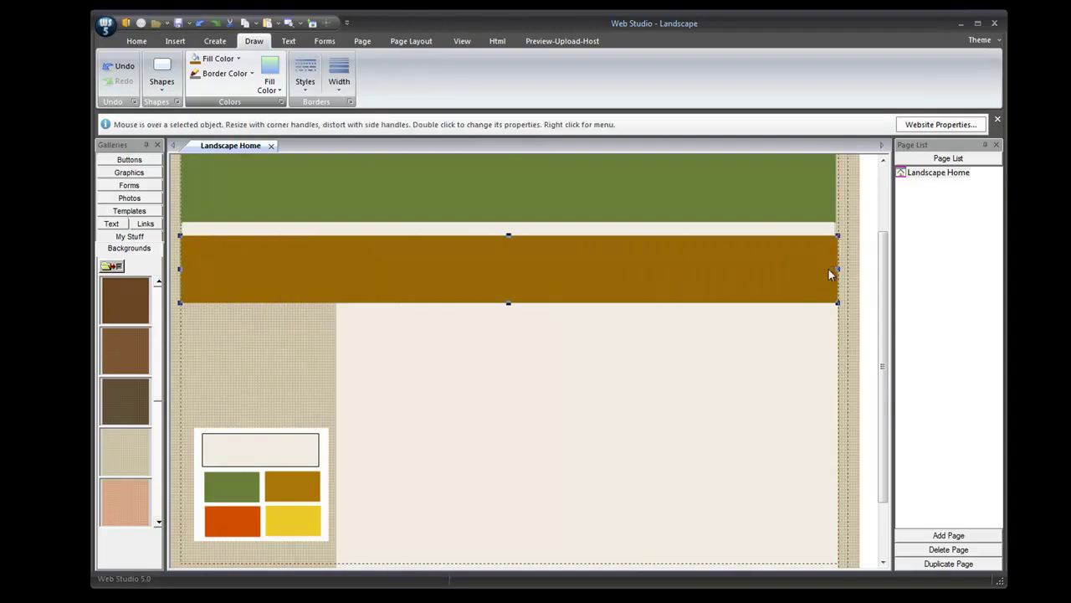
pyautogui.moveTo(507, 303); pyautogui.dragTo(505, 242)
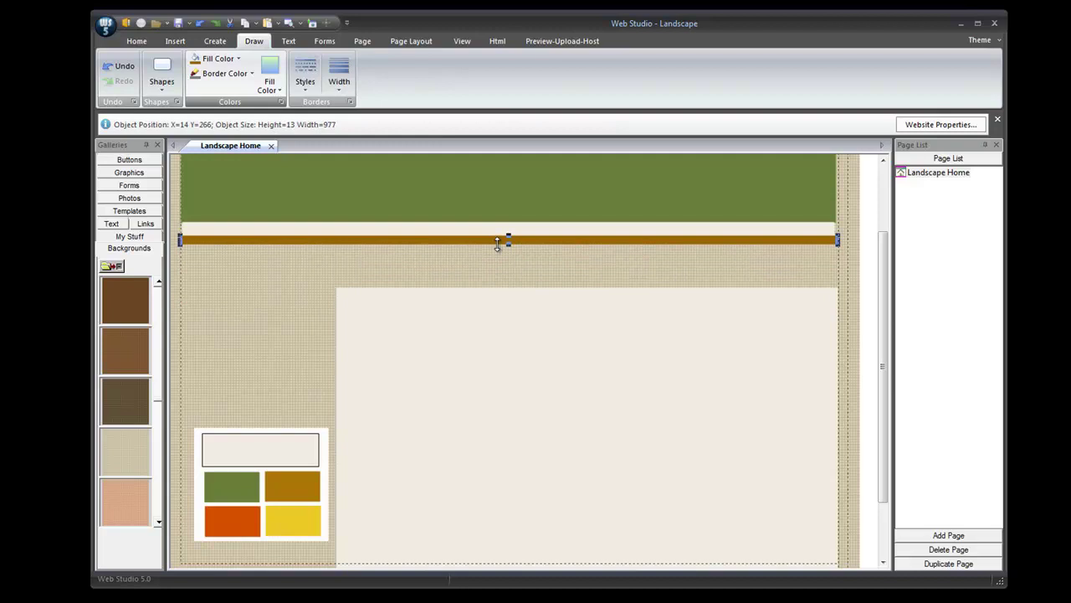
pyautogui.click(408, 40)
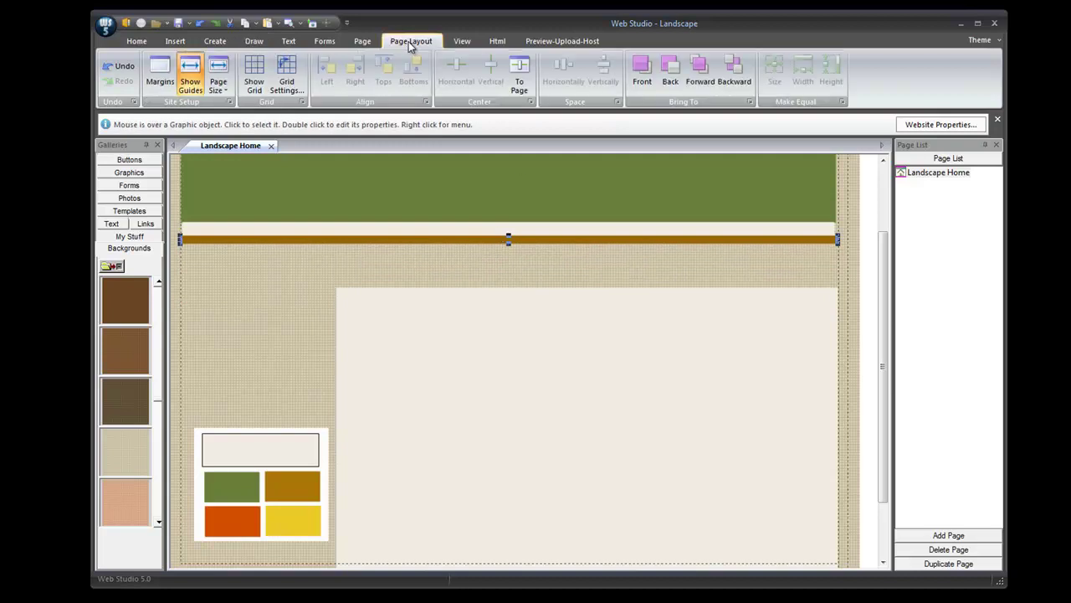
pyautogui.click(670, 71)
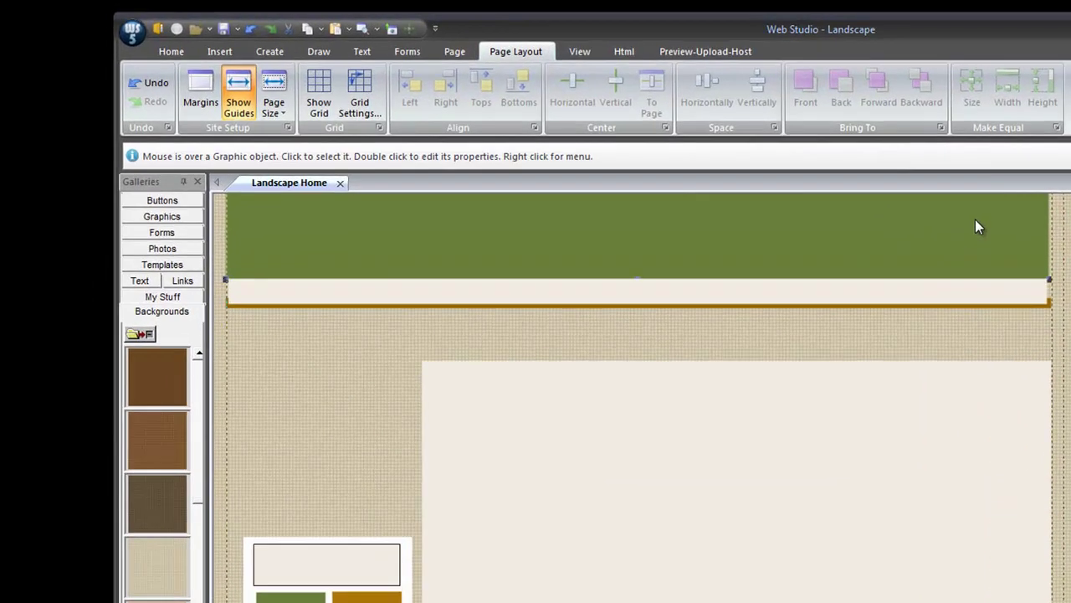
# Align the green header with the page guides, widen it to the right margin, and stretch its upper edge to the top of the page.
pyautogui.click(816, 178)
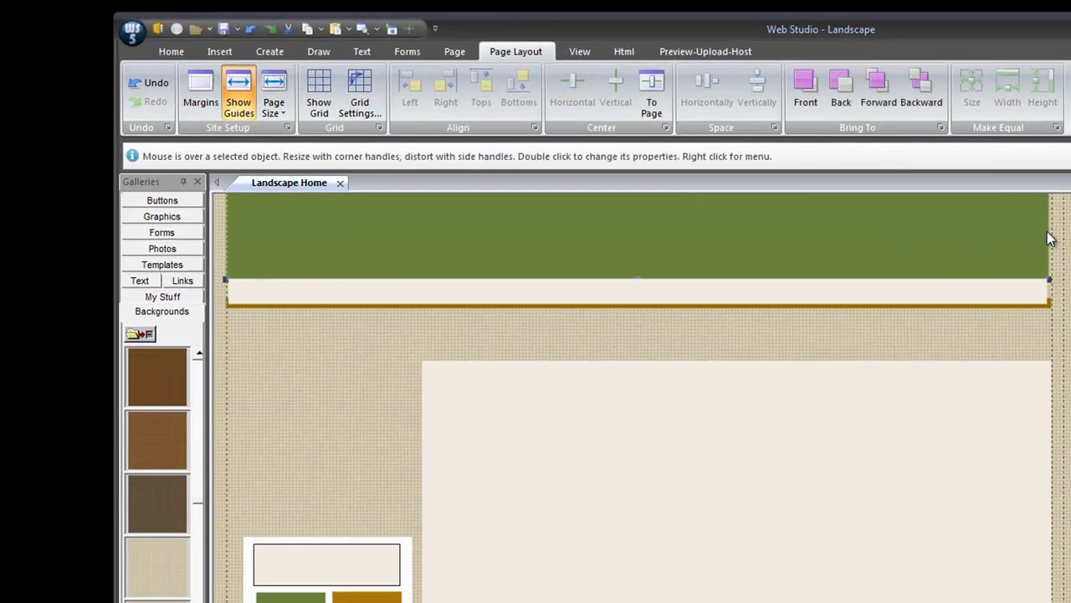
pyautogui.scroll(3, 1020, 262)
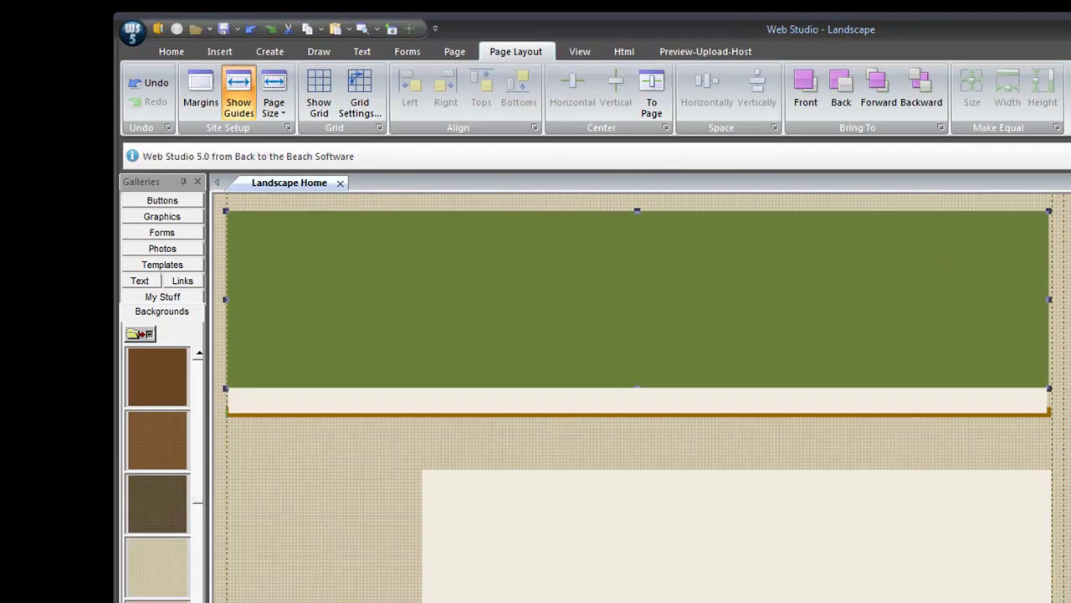
pyautogui.scroll(1, 646, 398)
pyautogui.moveTo(648, 305); pyautogui.dragTo(649, 289)
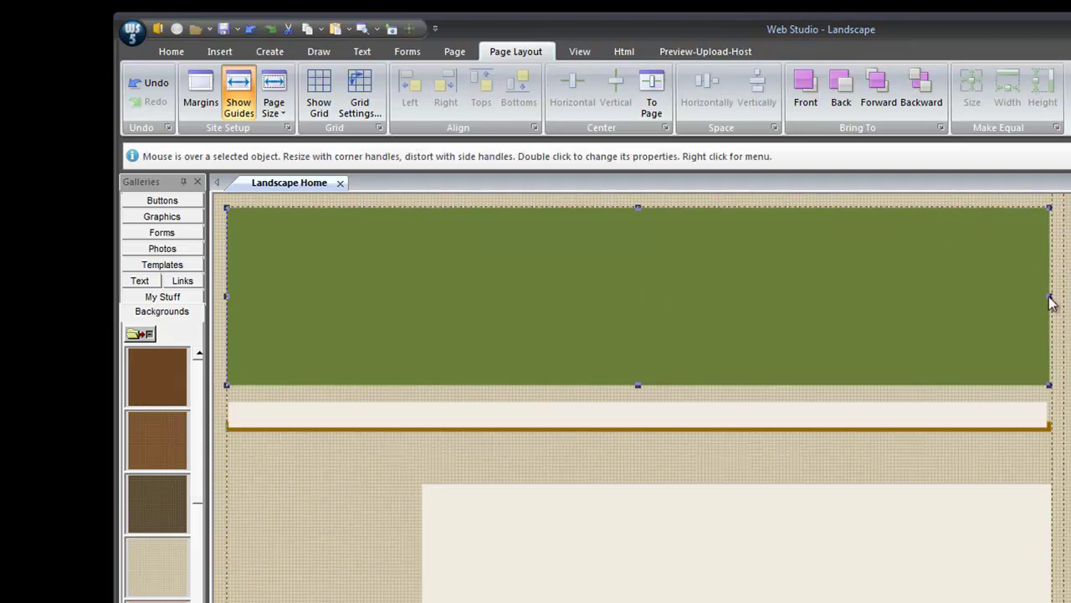
pyautogui.moveTo(1053, 301); pyautogui.dragTo(1052, 296)
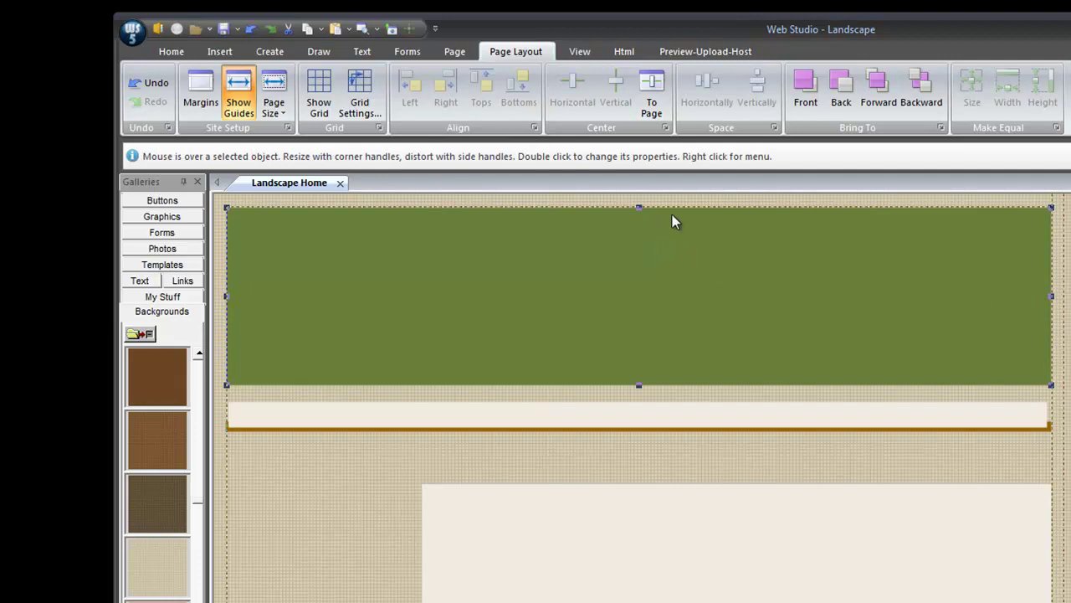
pyautogui.moveTo(640, 207); pyautogui.dragTo(640, 194)
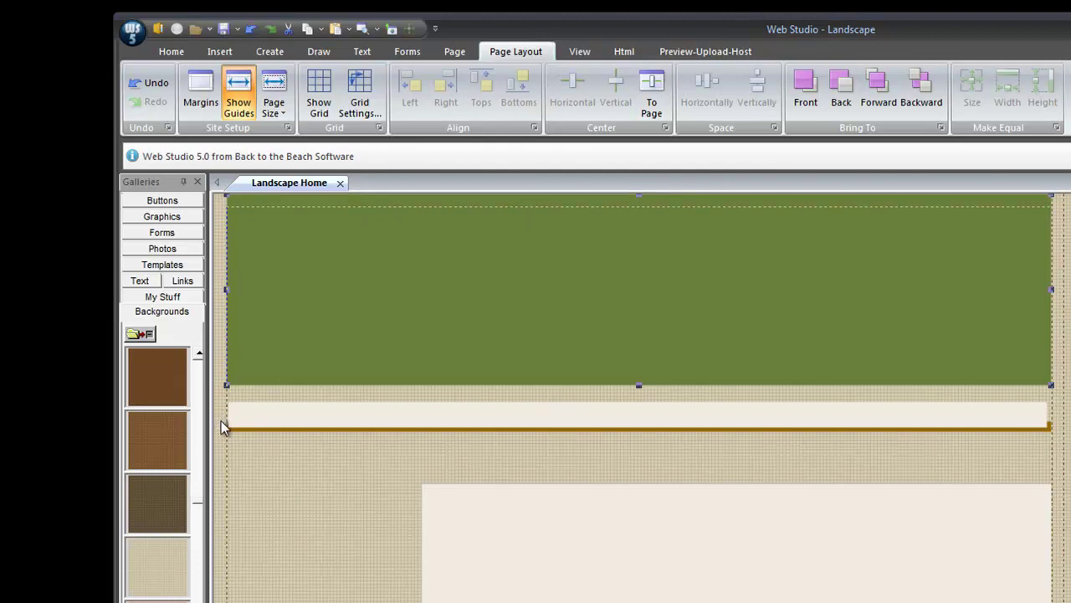
# Preview the Landscape Home page in the WebStudio browser and close the preview.
pyautogui.click(376, 29)
pyautogui.click(374, 58)
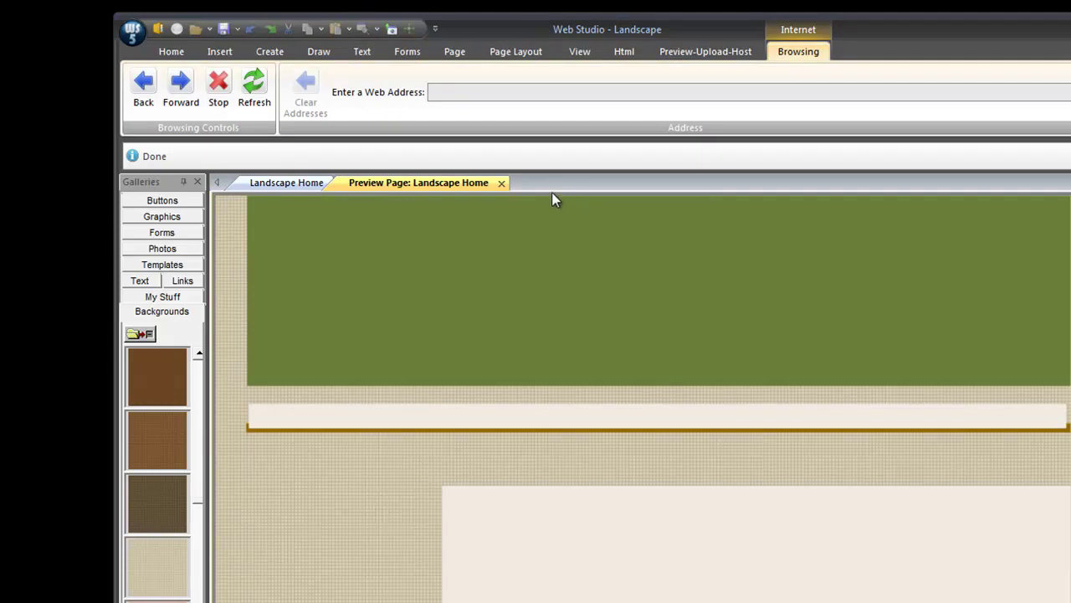
pyautogui.click(503, 184)
# Lower the green header's upper edge to the top margin guide and preview the page with that gap above it.
pyautogui.moveTo(636, 195); pyautogui.dragTo(638, 206)
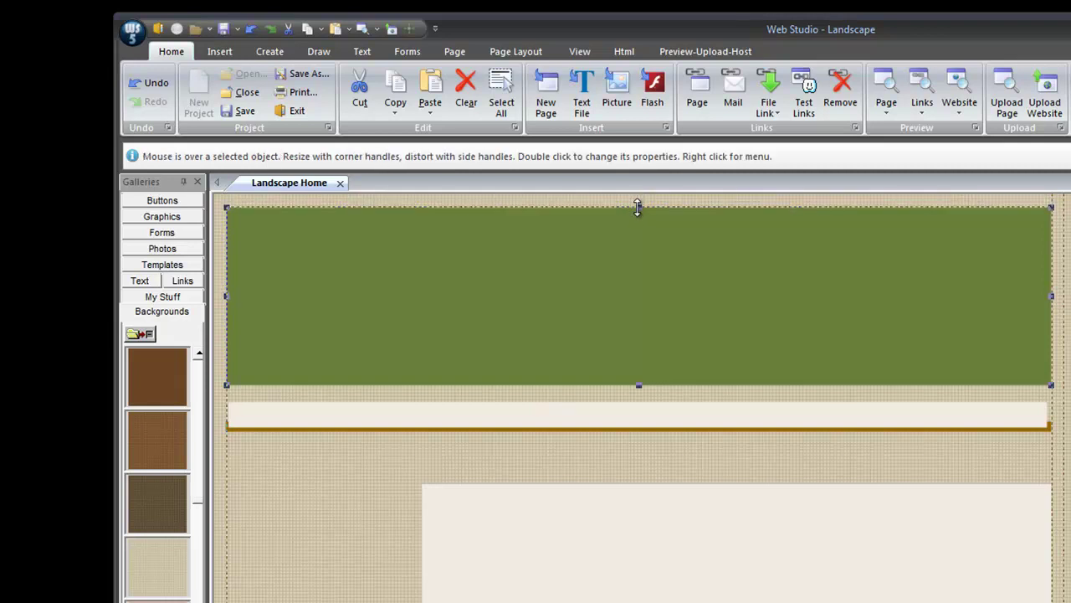
pyautogui.click(377, 29)
pyautogui.click(407, 59)
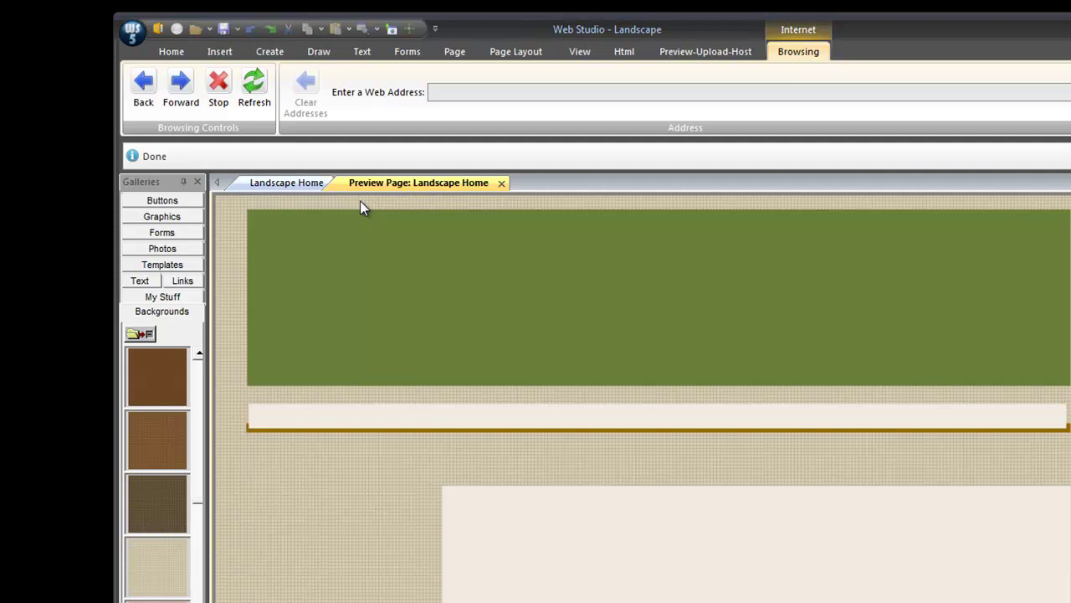
pyautogui.click(500, 183)
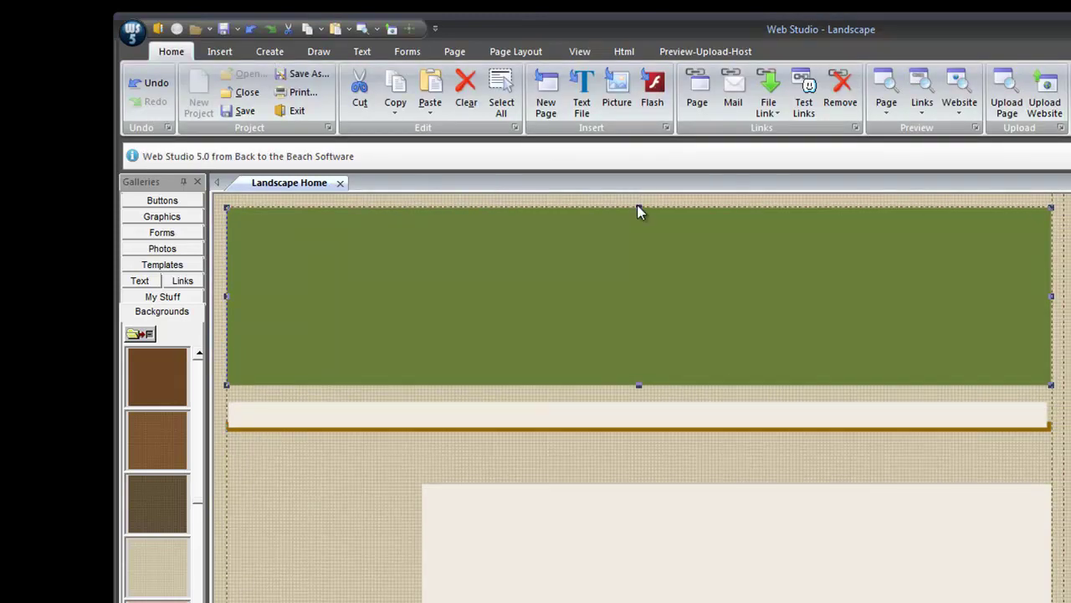
# Extend the green header back up to the top of the page and check it in the WebStudio browser preview.
pyautogui.click(538, 444)
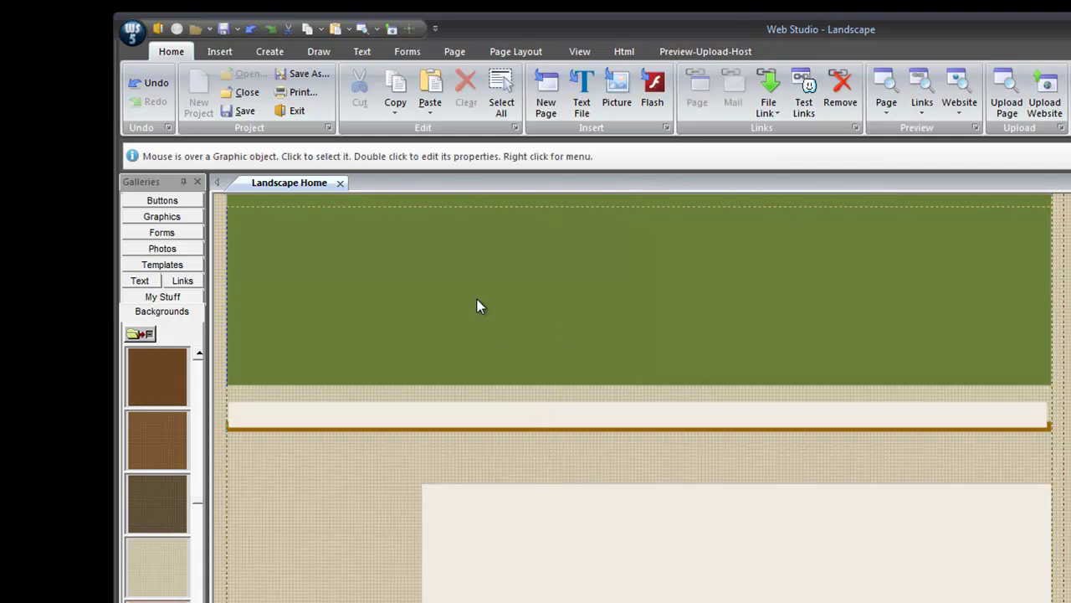
pyautogui.click(375, 32)
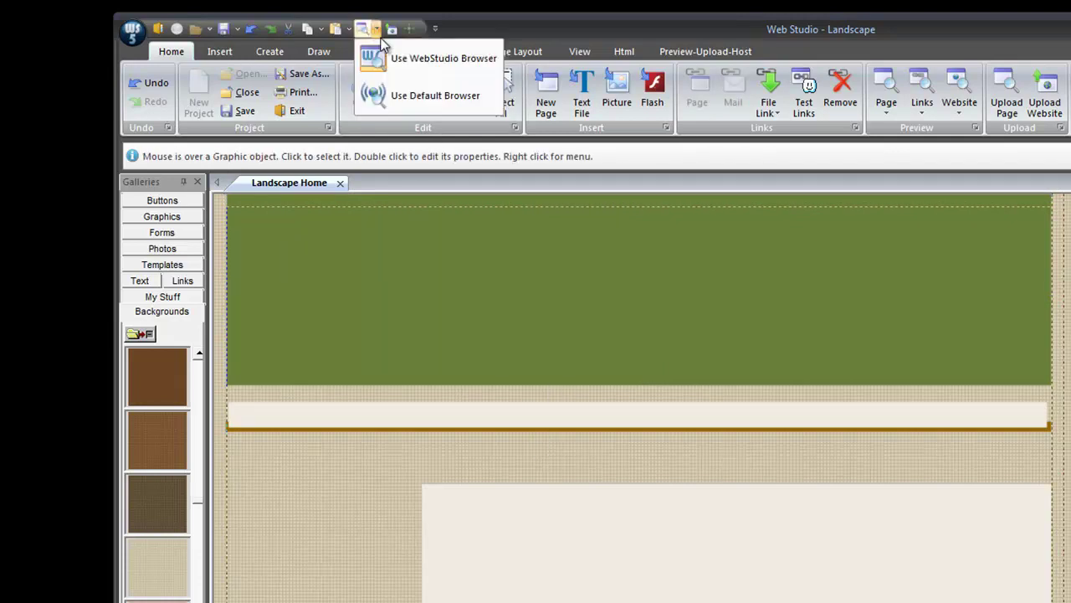
pyautogui.click(417, 58)
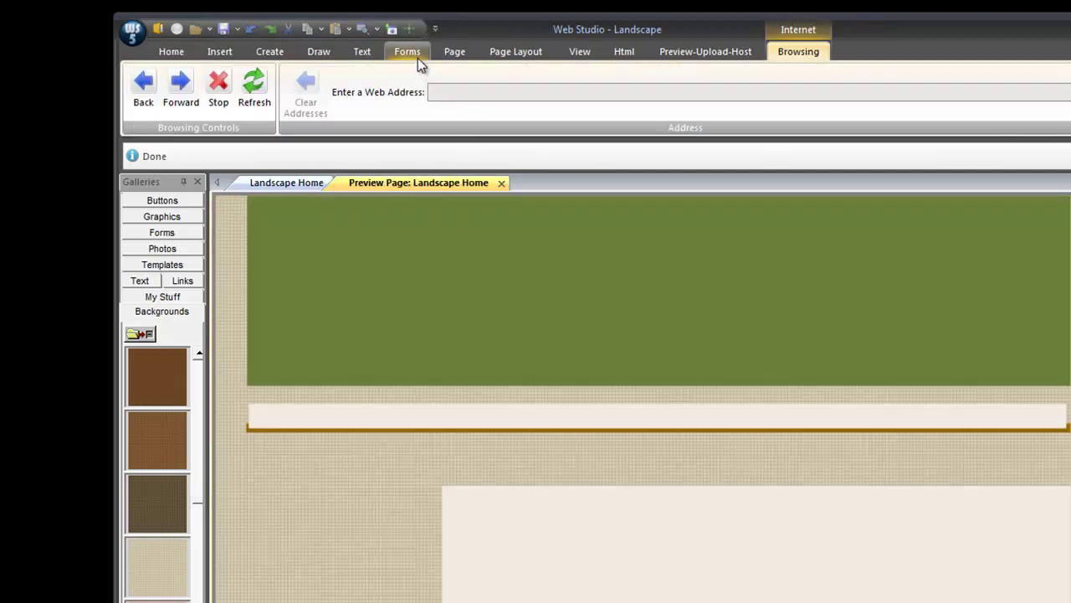
pyautogui.click(500, 184)
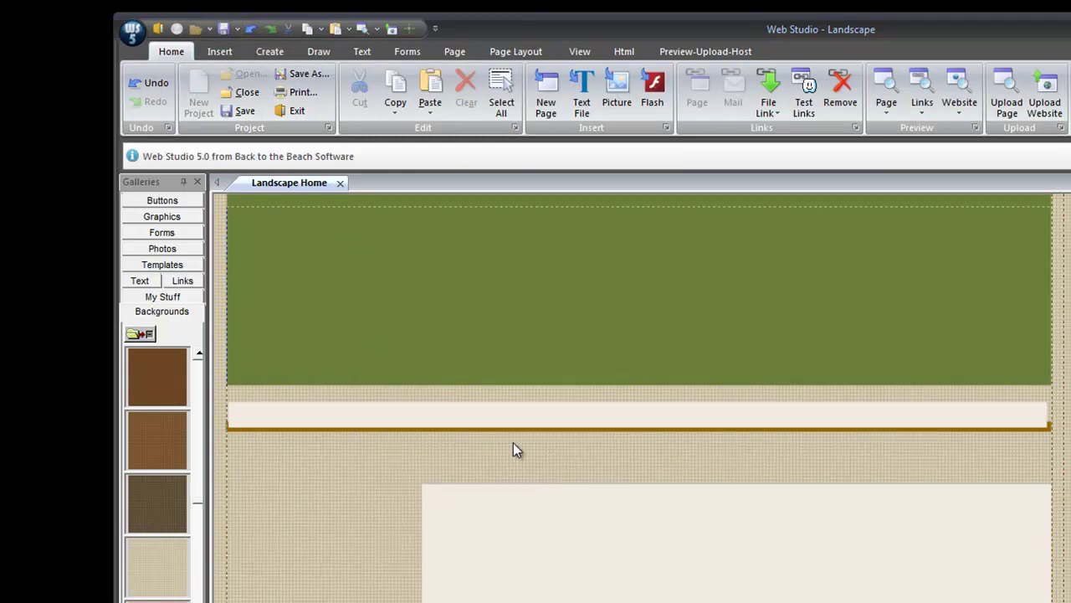
# Move the cream bar up against the green header and the brown strip up directly beneath the bar.
pyautogui.moveTo(534, 414); pyautogui.dragTo(534, 393)
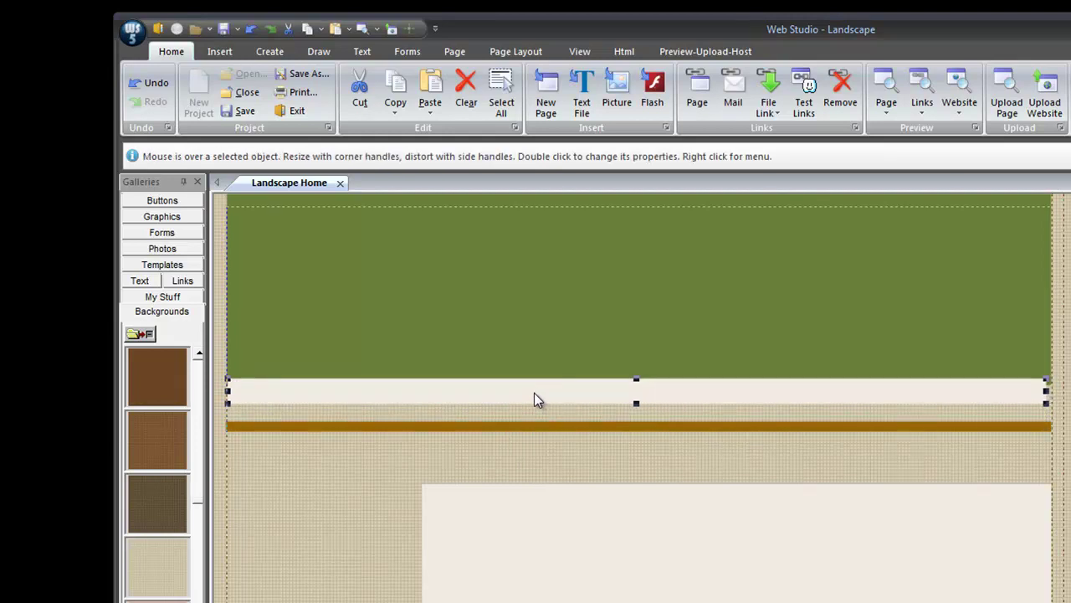
pyautogui.moveTo(568, 425); pyautogui.dragTo(568, 405)
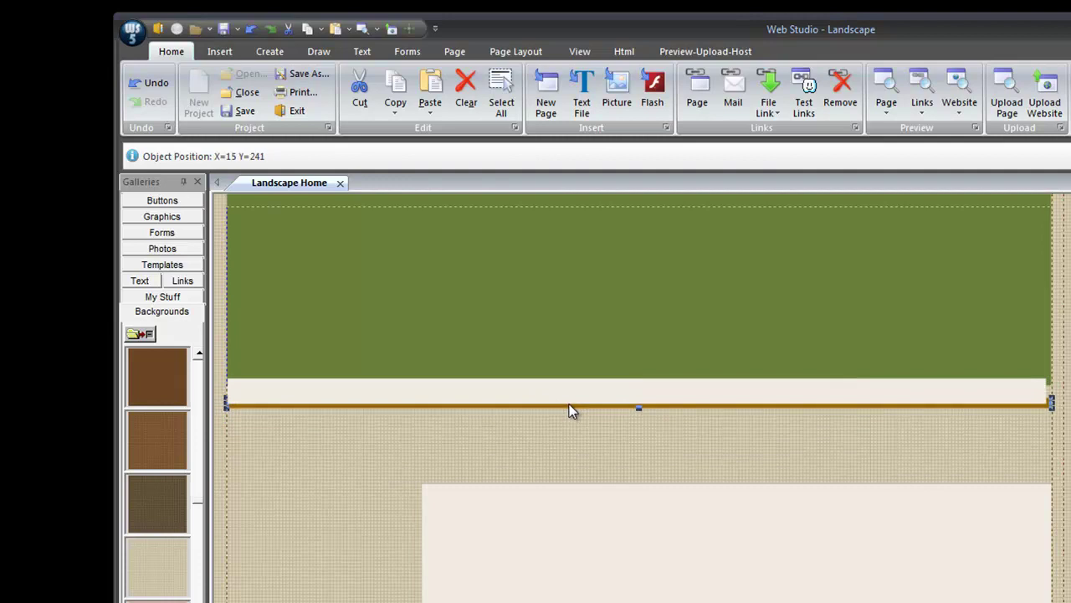
pyautogui.click(573, 437)
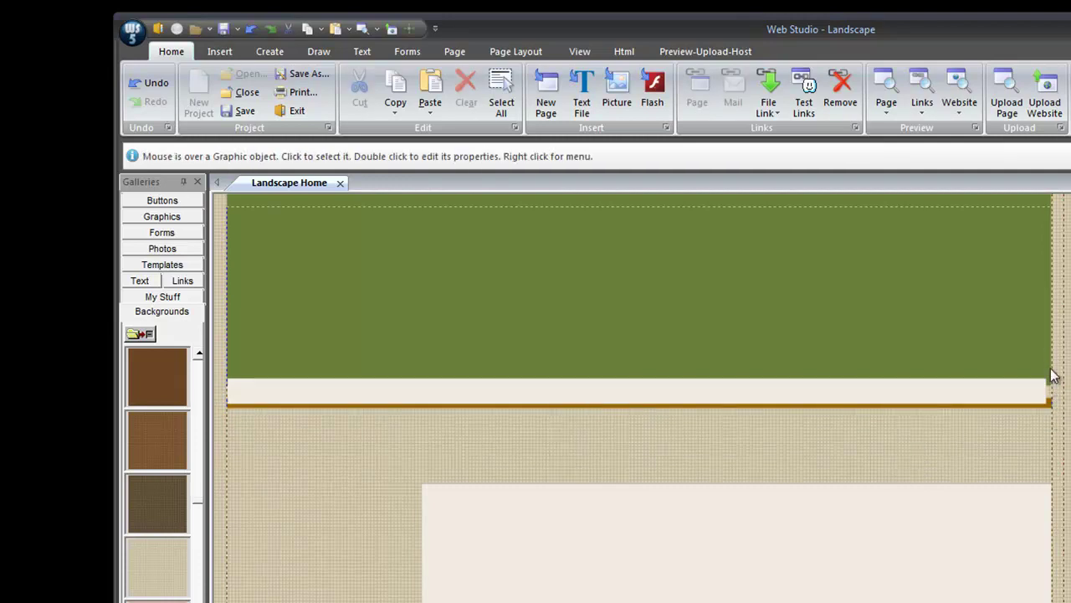
# Make the green header, cream bar and brown strip equal in width and align their left edges.
pyautogui.click(296, 272)
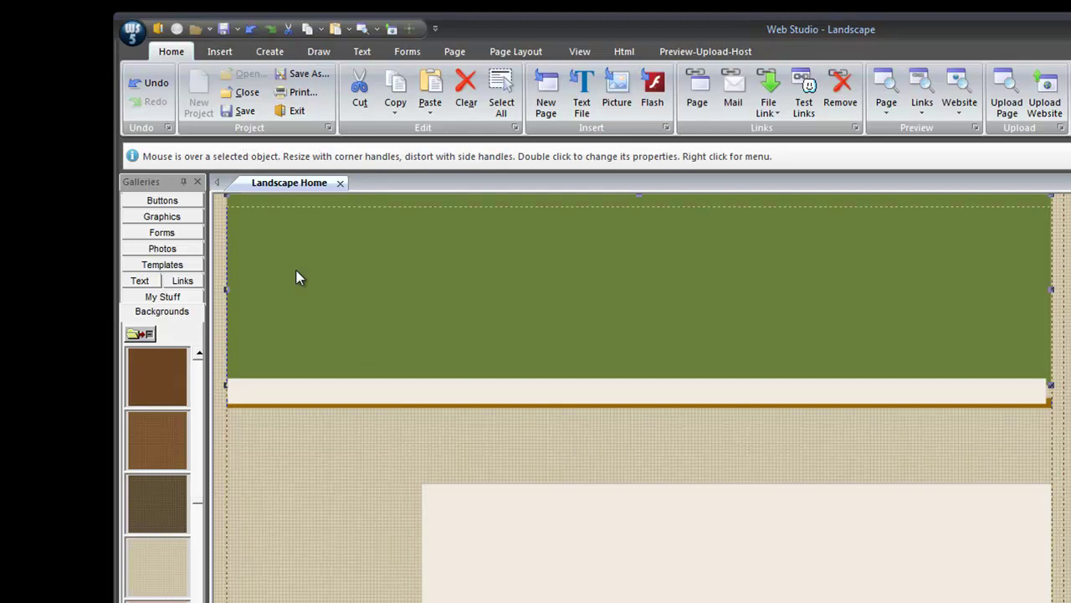
pyautogui.click(298, 383)
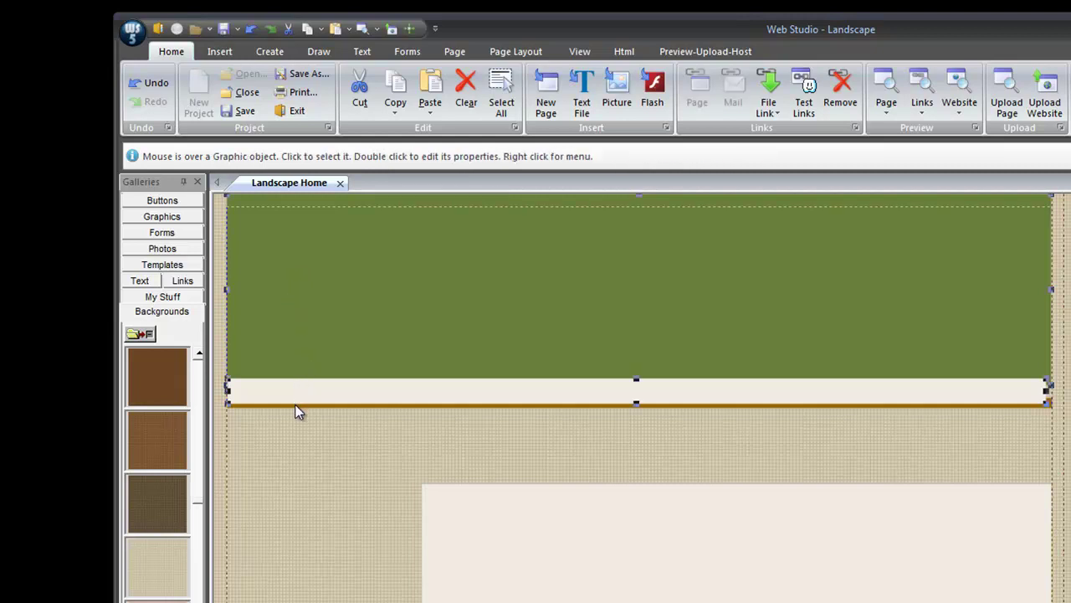
pyautogui.click(517, 52)
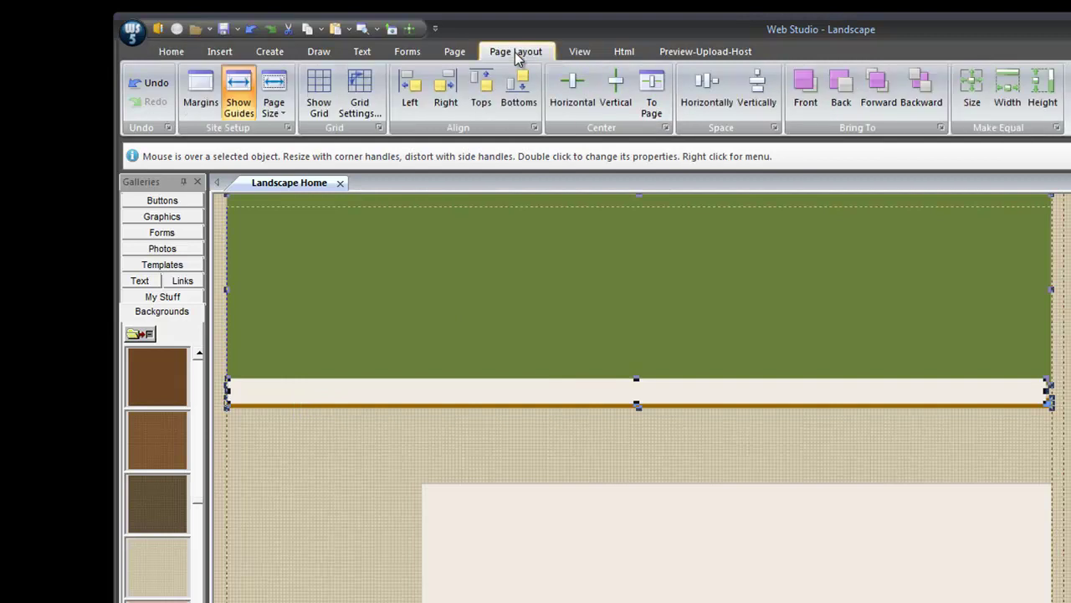
pyautogui.click(1016, 87)
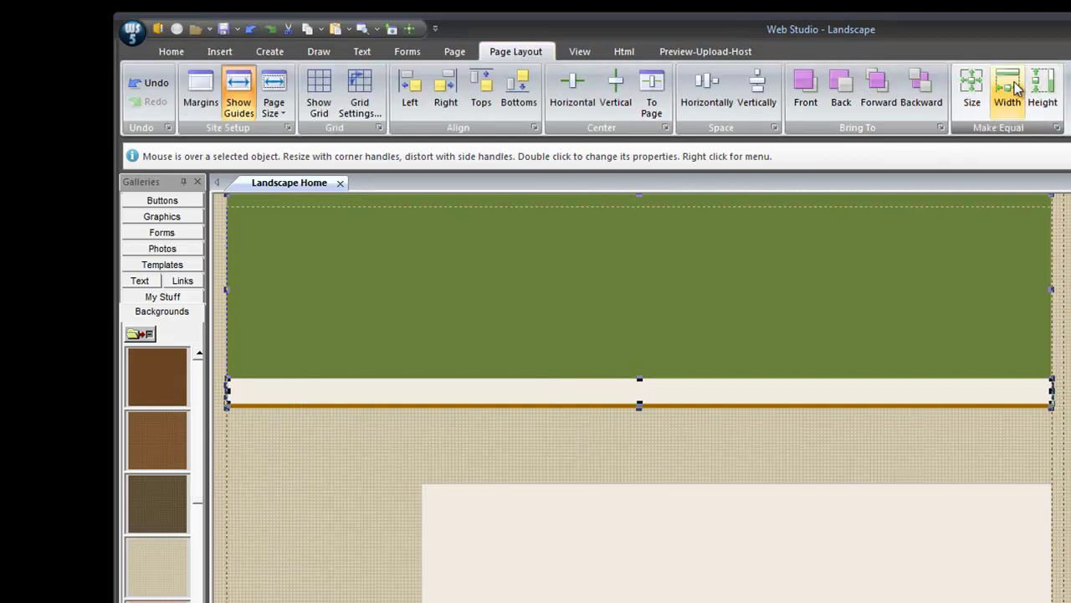
pyautogui.click(405, 90)
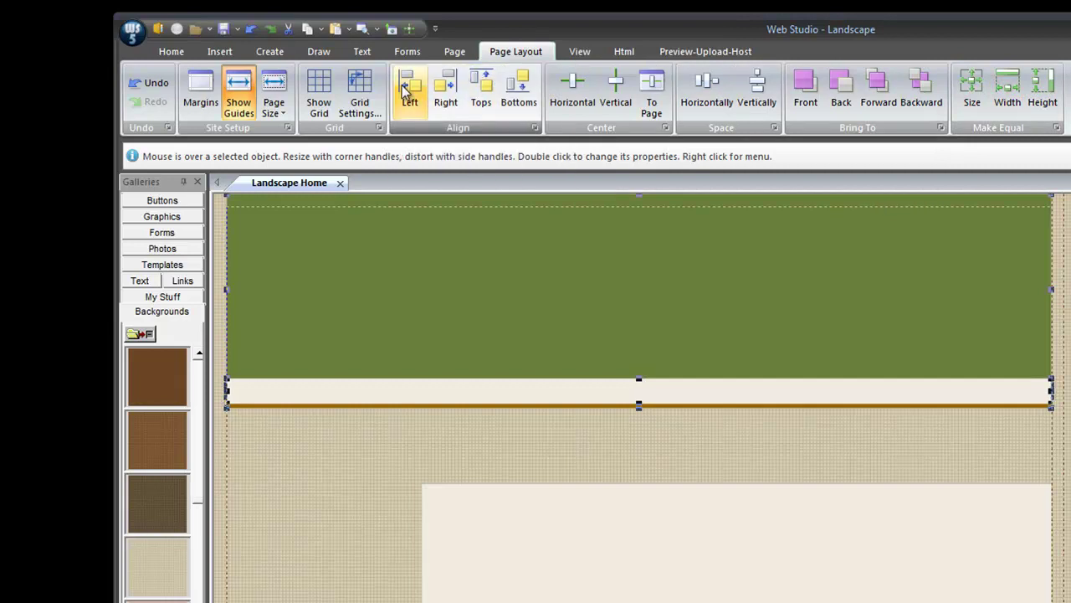
pyautogui.click(627, 441)
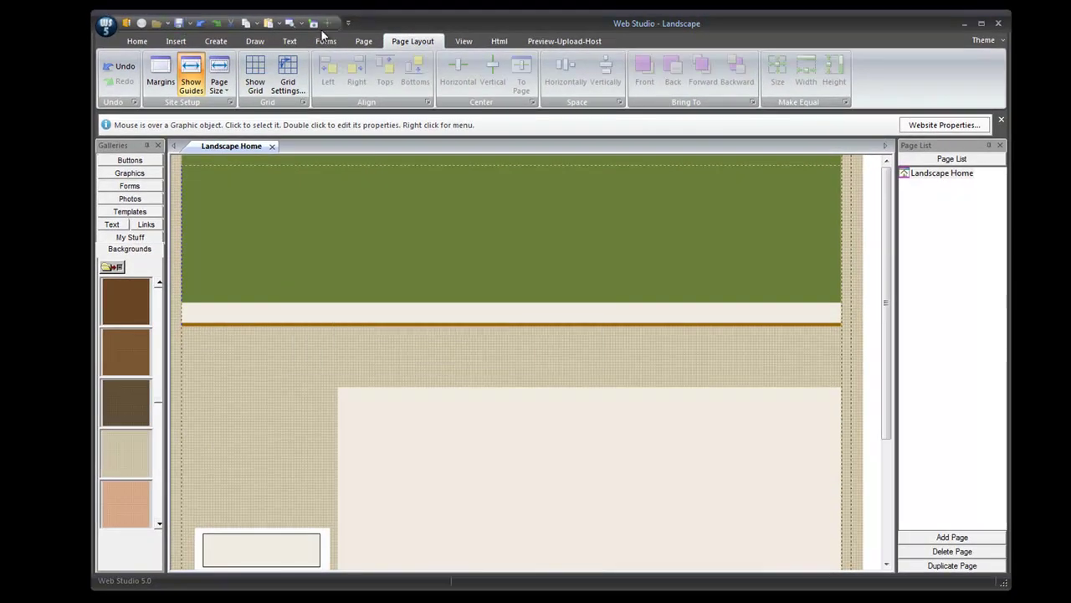
# Preview the page with the aligned header bars in the WebStudio browser, then return to editing.
pyautogui.click(299, 23)
pyautogui.click(334, 47)
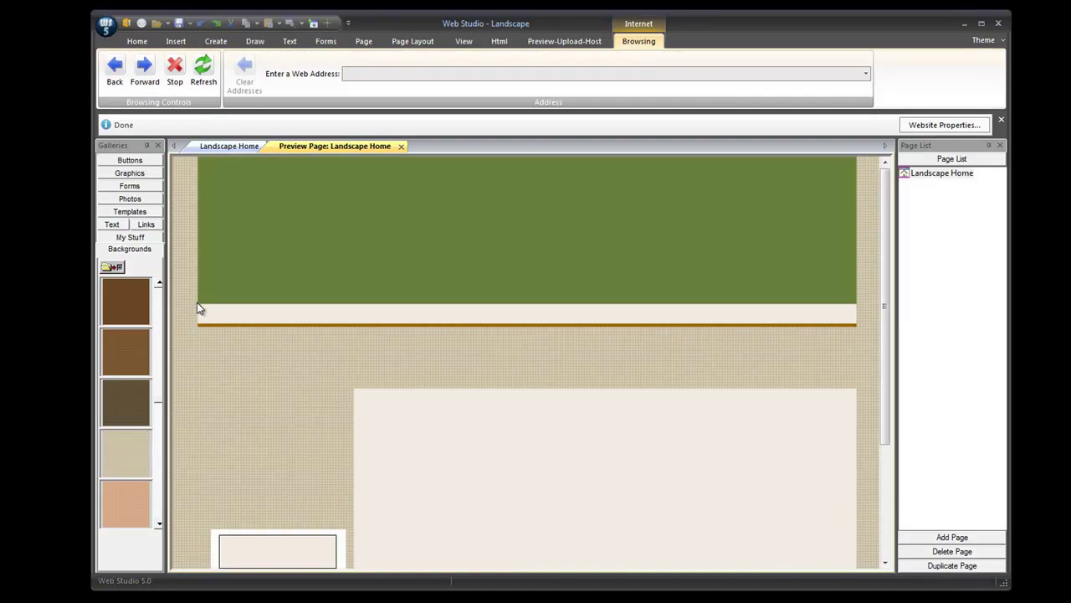
pyautogui.click(401, 147)
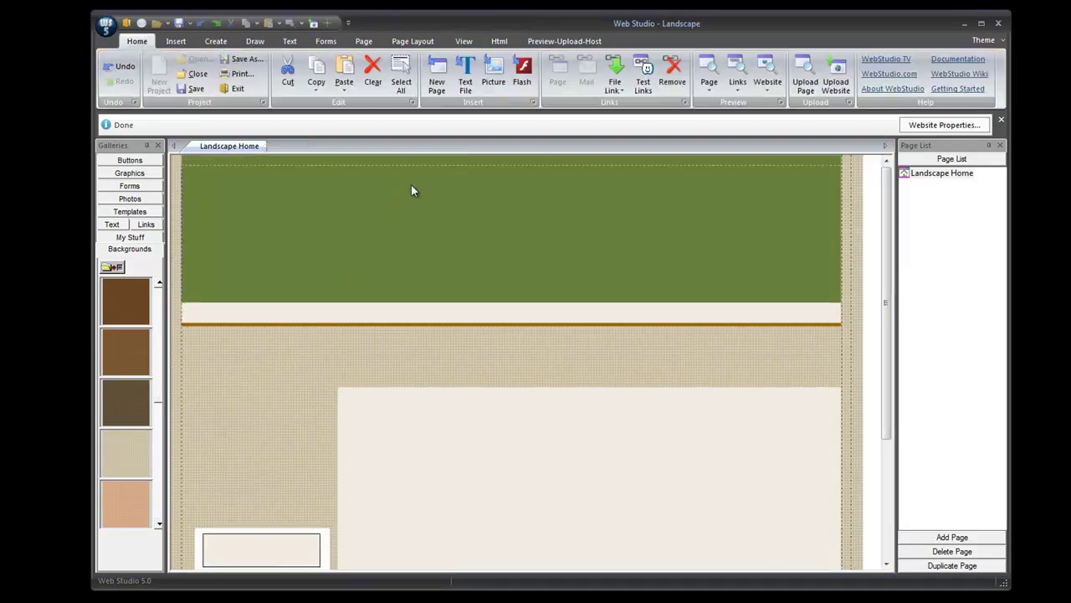
# Move the cream content rectangle up closer to the brown strip and the color palette below the content area, then dismiss the reference site window.
pyautogui.moveTo(890, 286); pyautogui.dragTo(779, 341)
pyautogui.click(779, 371)
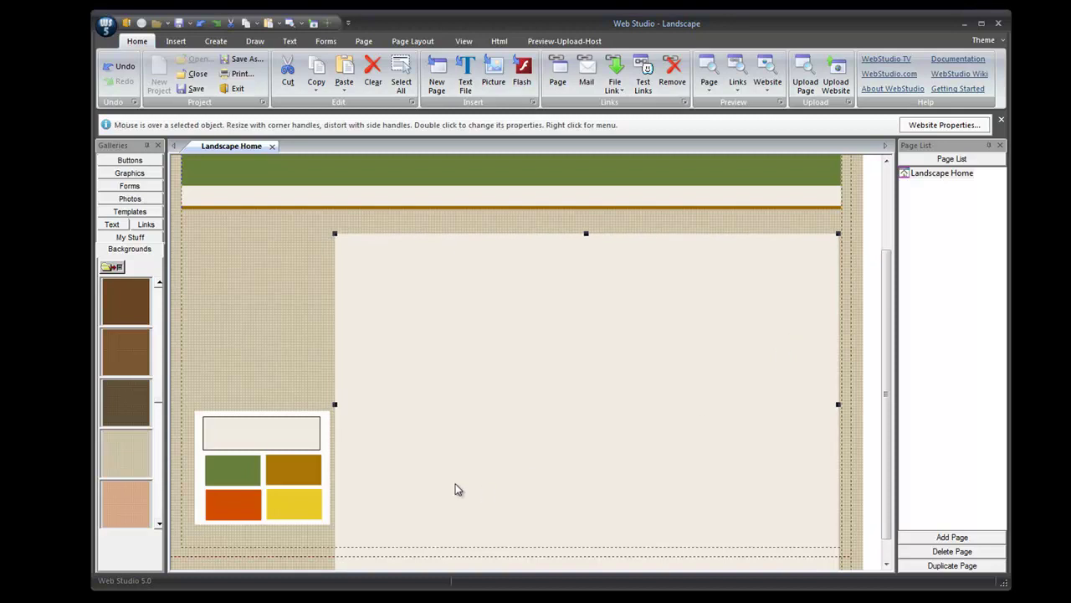
pyautogui.moveTo(289, 469); pyautogui.dragTo(530, 569)
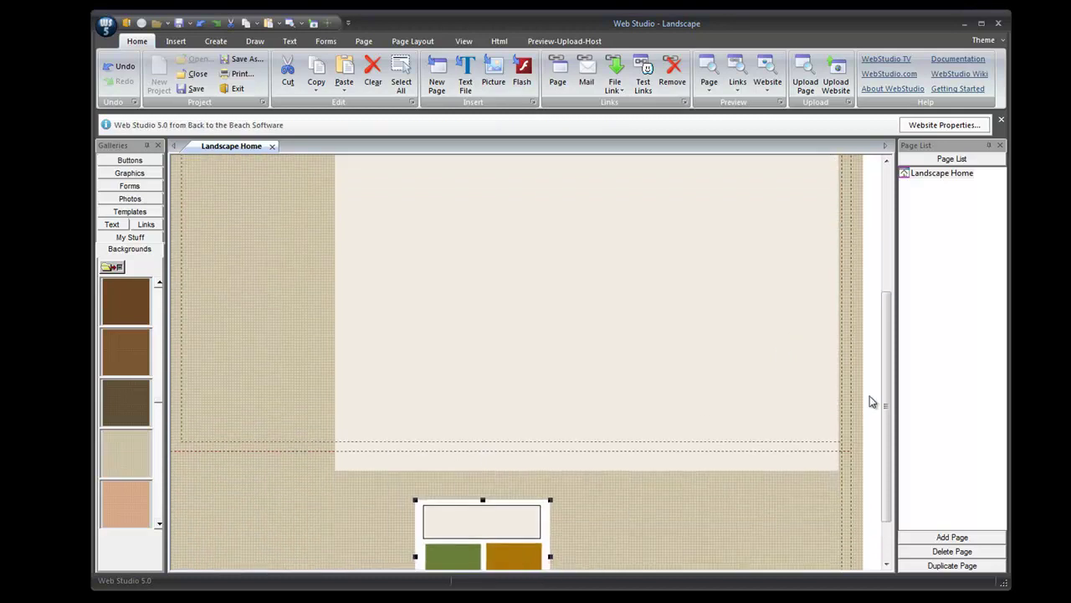
pyautogui.moveTo(885, 399); pyautogui.dragTo(873, 262)
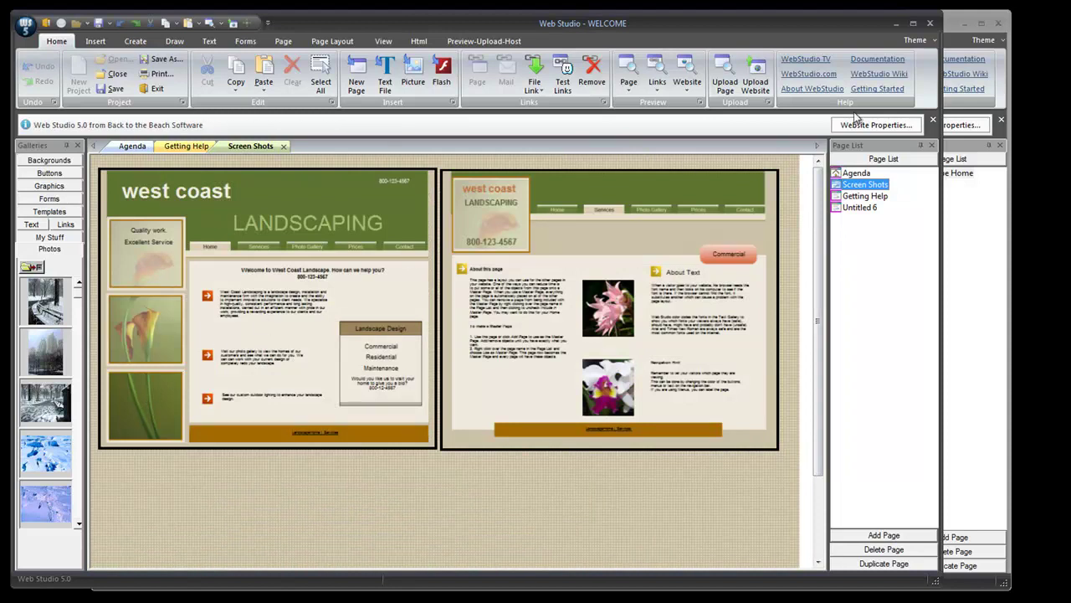
pyautogui.click(899, 28)
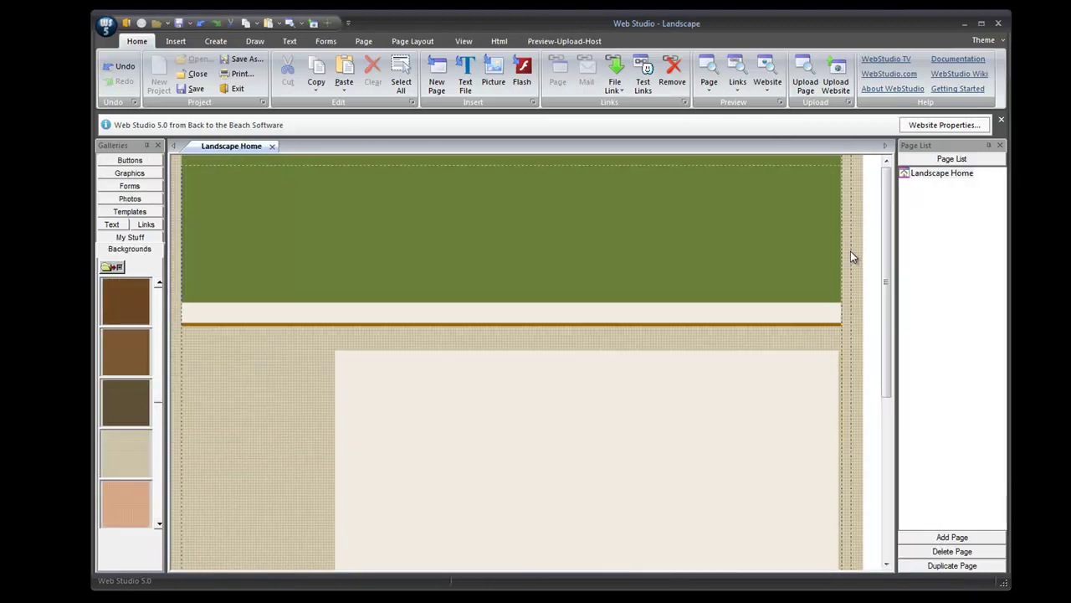
# Insert the picture bigstock_Red_callas_848541, resized to 600 pixels maximum height or width, and position it overlapping the header and the content area's left side.
pyautogui.click(176, 42)
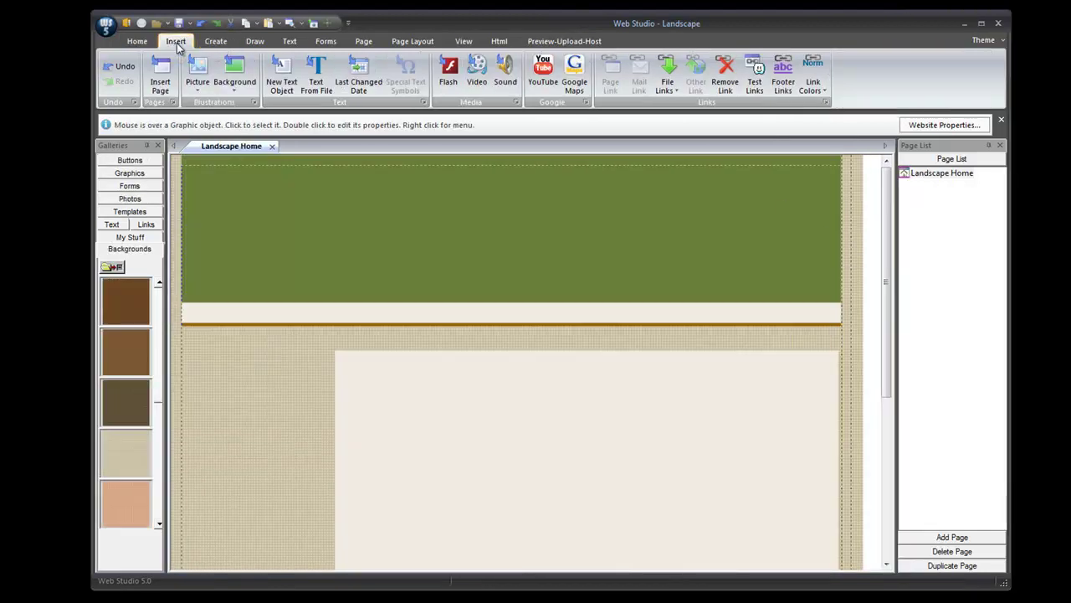
pyautogui.click(198, 73)
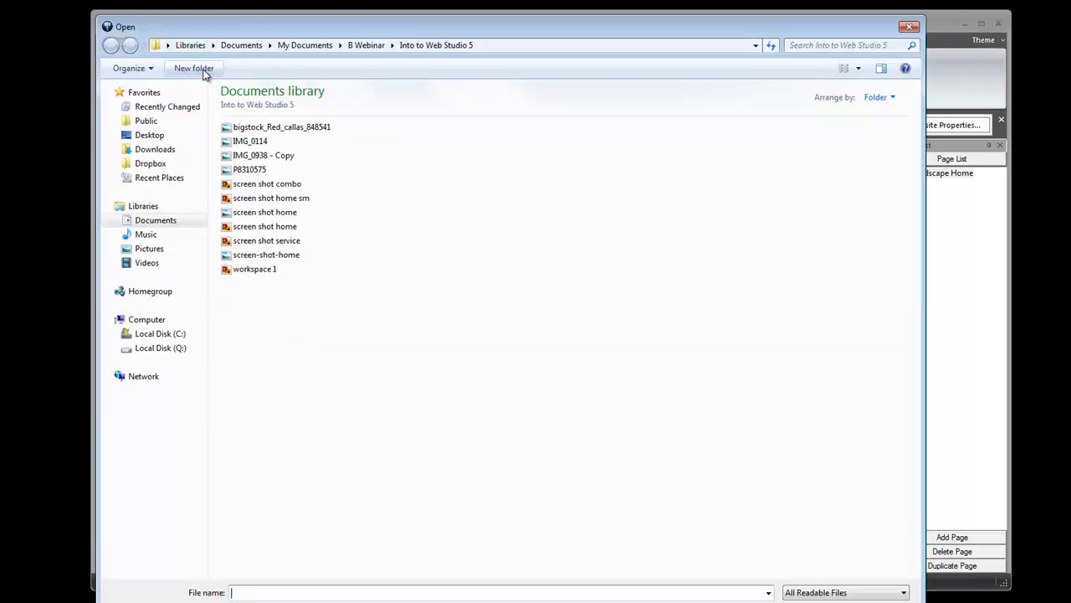
pyautogui.click(858, 69)
pyautogui.moveTo(853, 79); pyautogui.dragTo(853, 1)
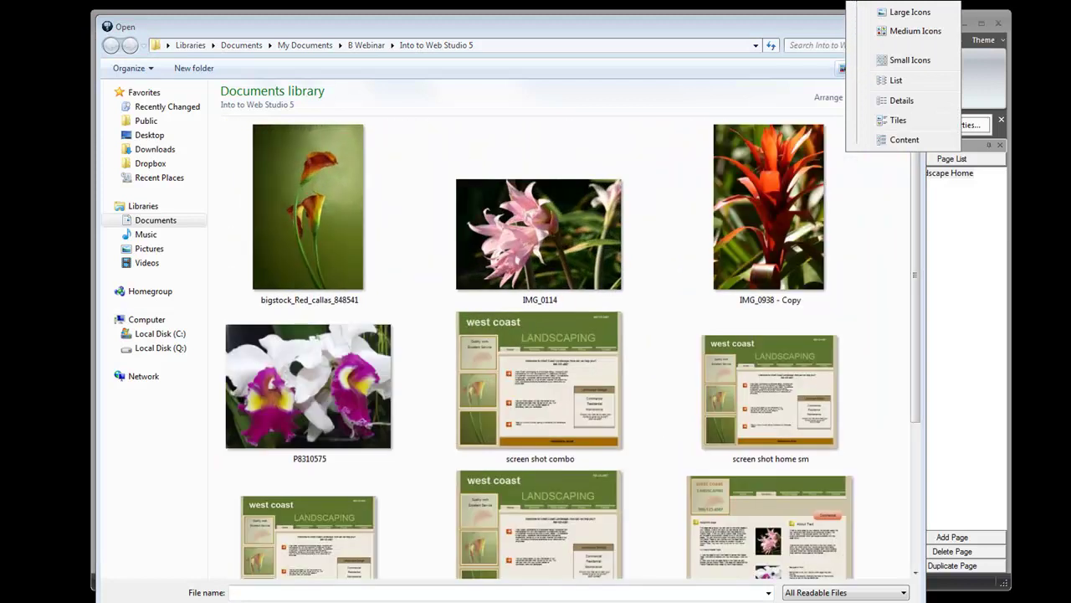
pyautogui.click(308, 221)
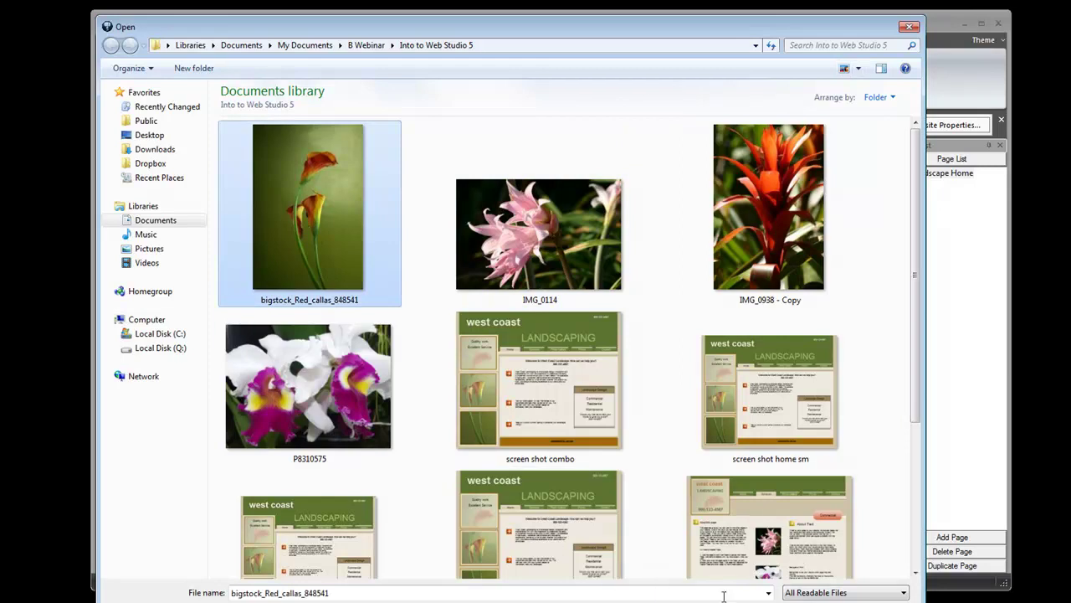
pyautogui.press('Return')
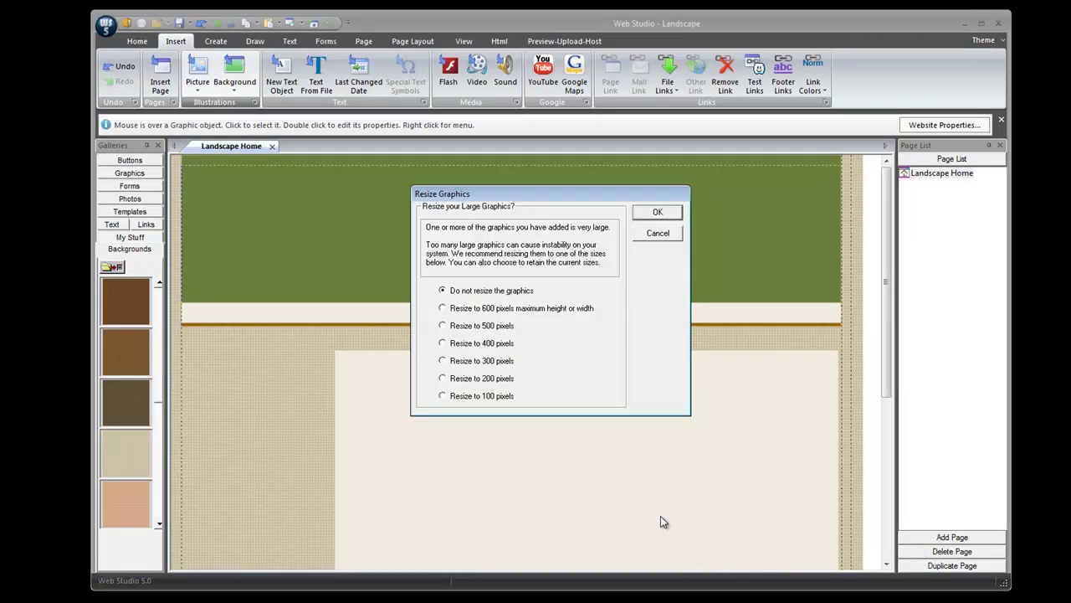
pyautogui.click(513, 310)
pyautogui.click(658, 212)
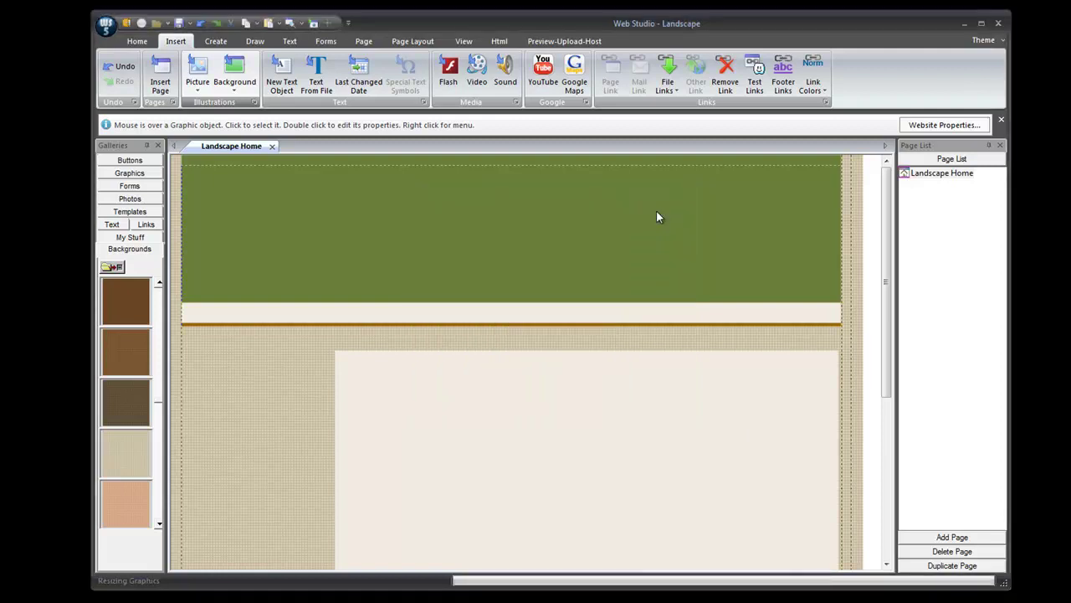
pyautogui.moveTo(608, 492); pyautogui.dragTo(444, 392)
pyautogui.scroll(-1, 447, 384)
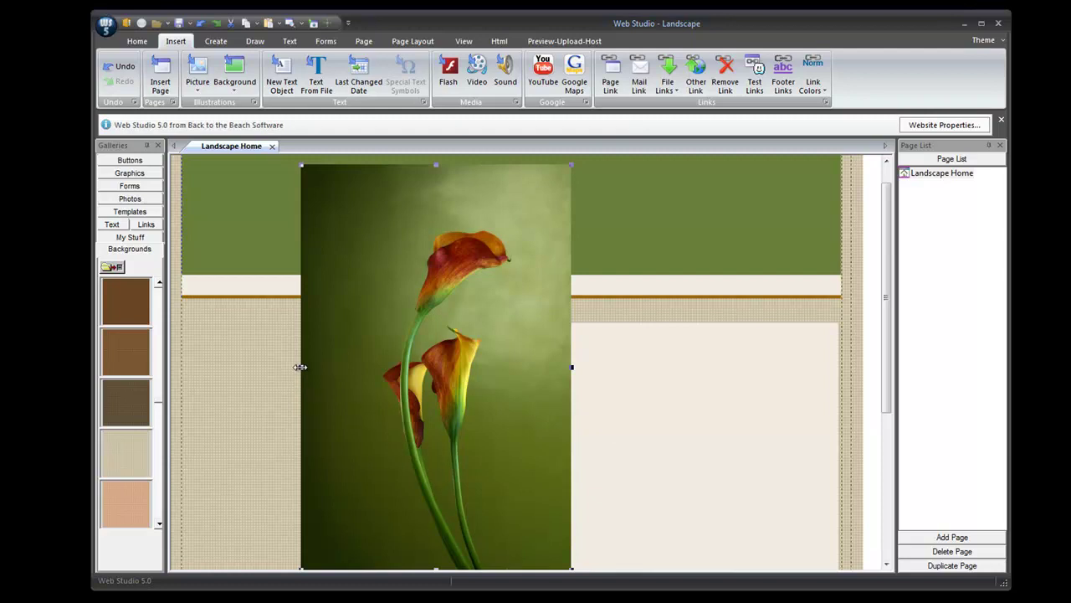
# Crop both sides of the red callas picture closely around the flowers and move it over the header's left end.
pyautogui.moveTo(302, 371); pyautogui.dragTo(352, 366)
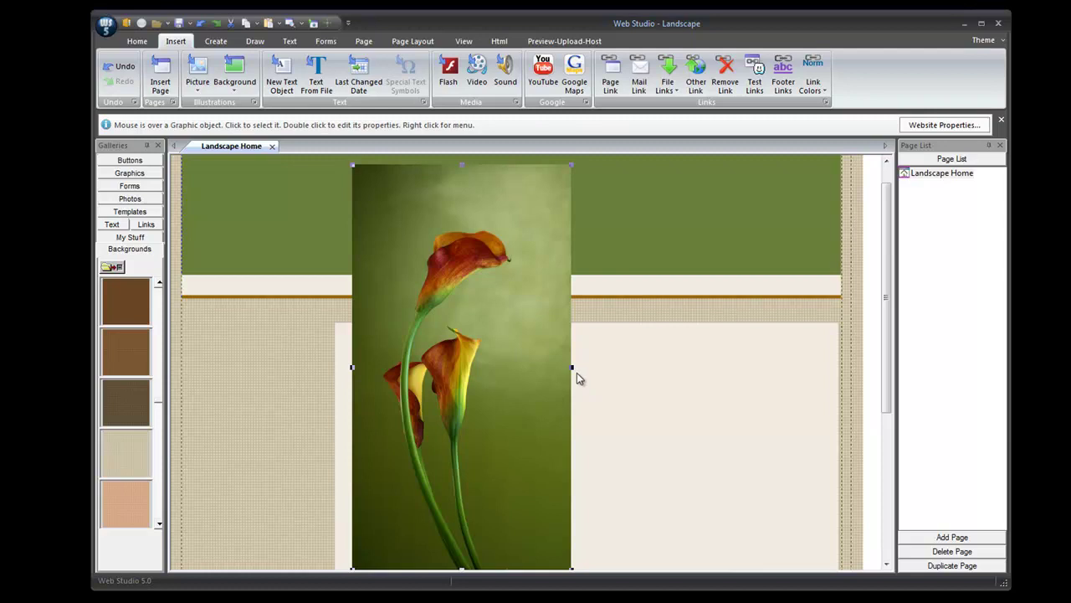
pyautogui.moveTo(572, 368); pyautogui.dragTo(524, 367)
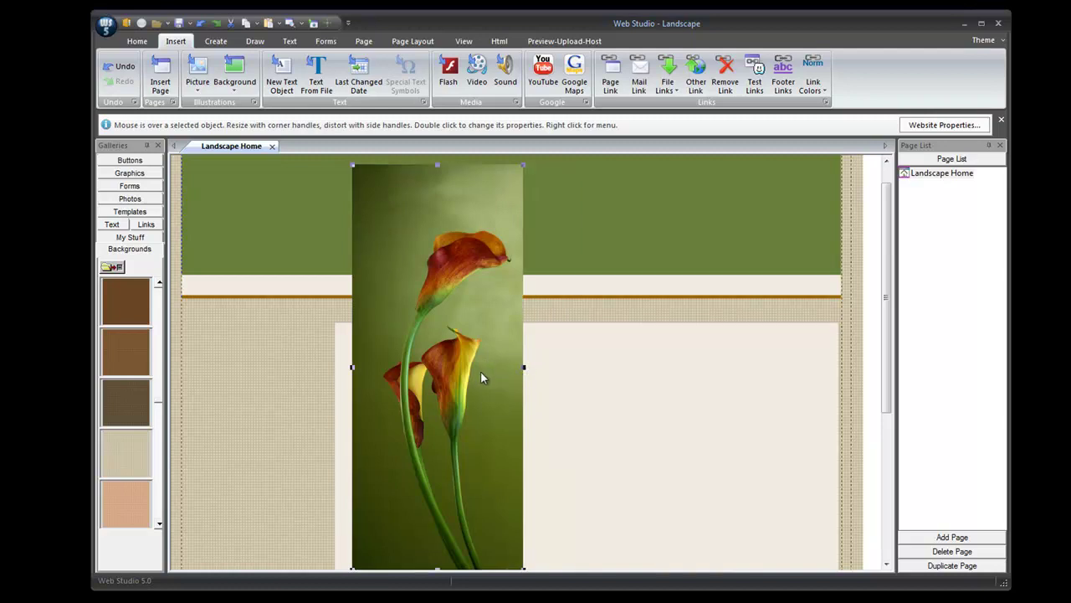
pyautogui.moveTo(434, 386); pyautogui.dragTo(324, 395)
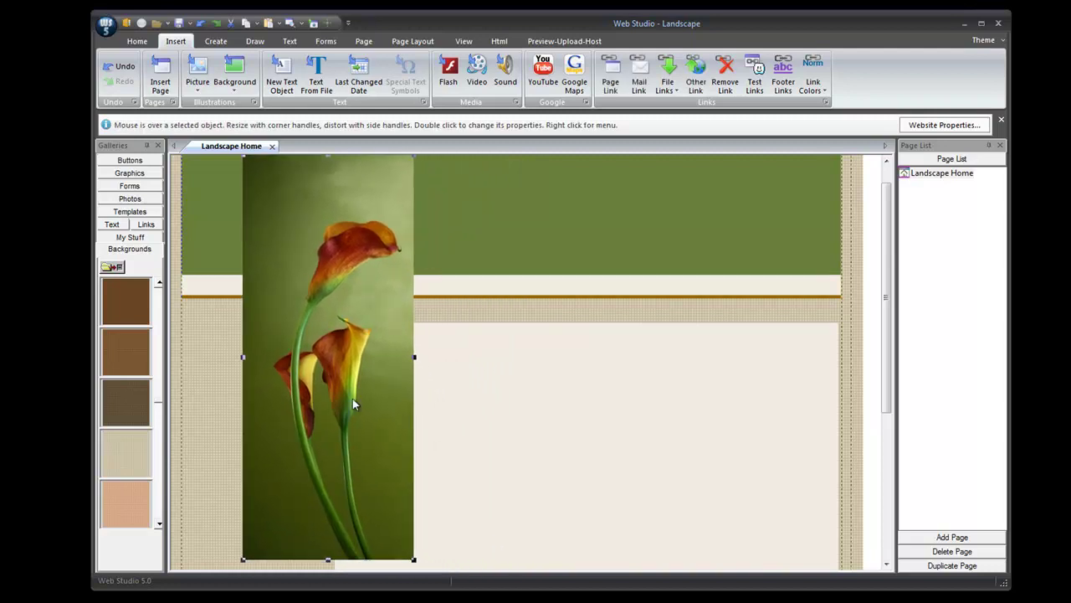
pyautogui.moveTo(241, 358); pyautogui.dragTo(256, 358)
pyautogui.moveTo(357, 369); pyautogui.dragTo(304, 381)
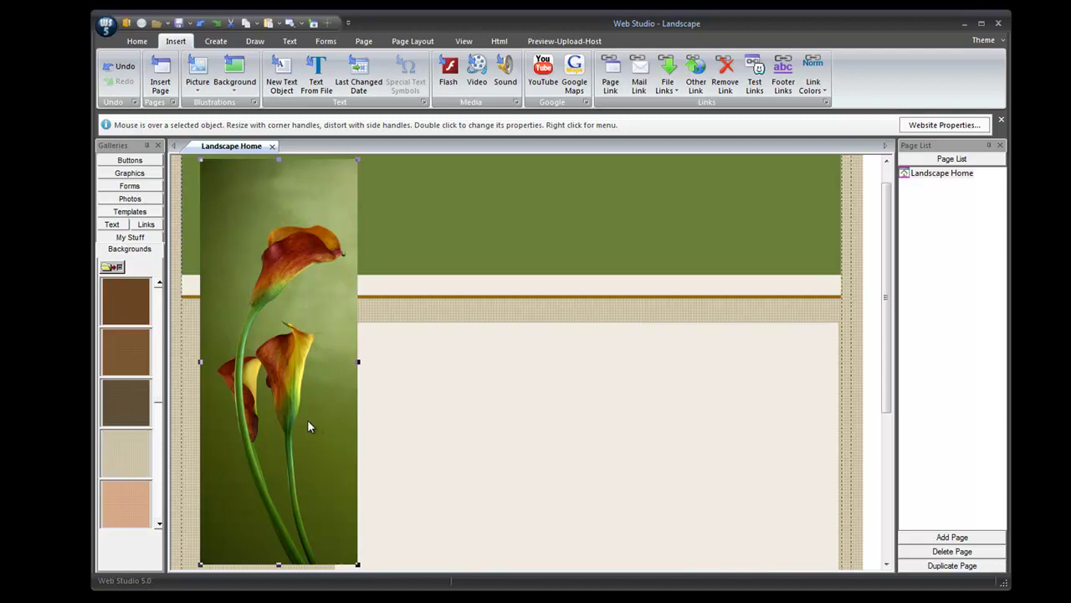
# Duplicate the cropped callas picture twice, placing the copies side by side across the header and content area.
pyautogui.moveTo(298, 411); pyautogui.dragTo(476, 419)
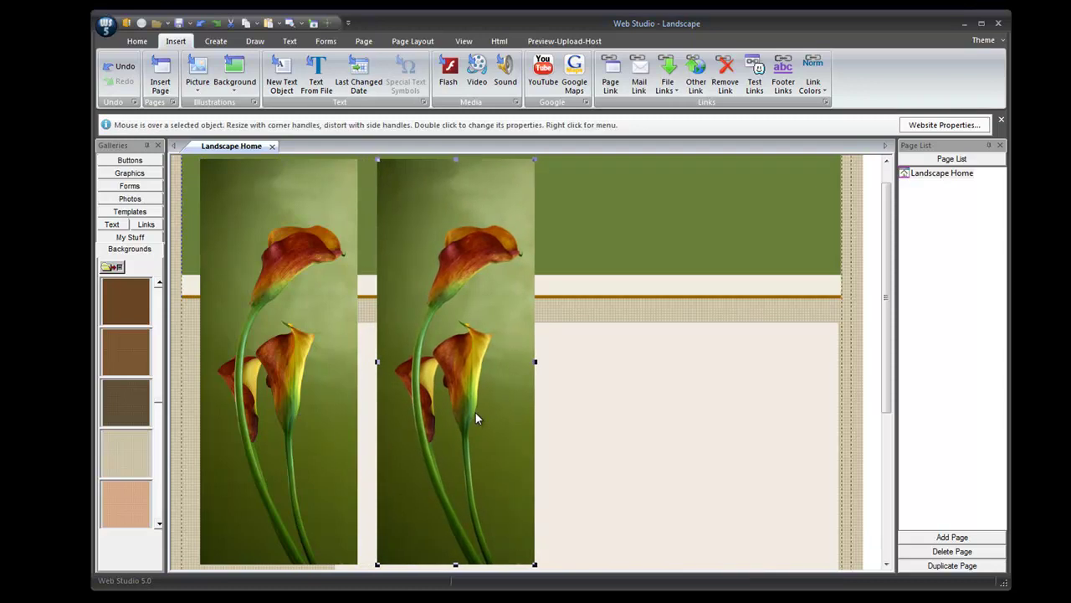
pyautogui.click(559, 313)
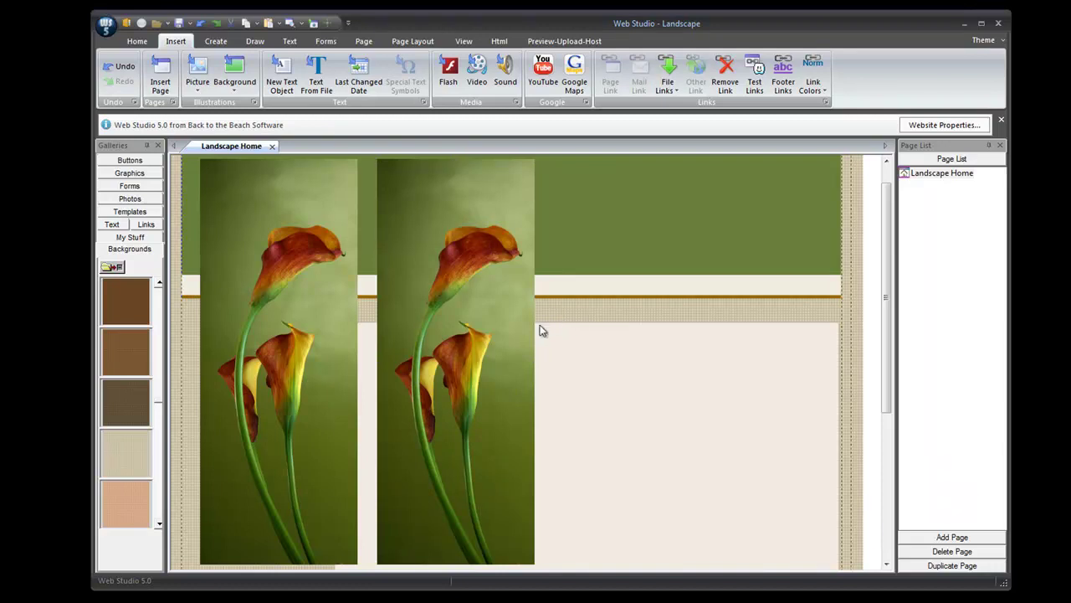
pyautogui.click(471, 363)
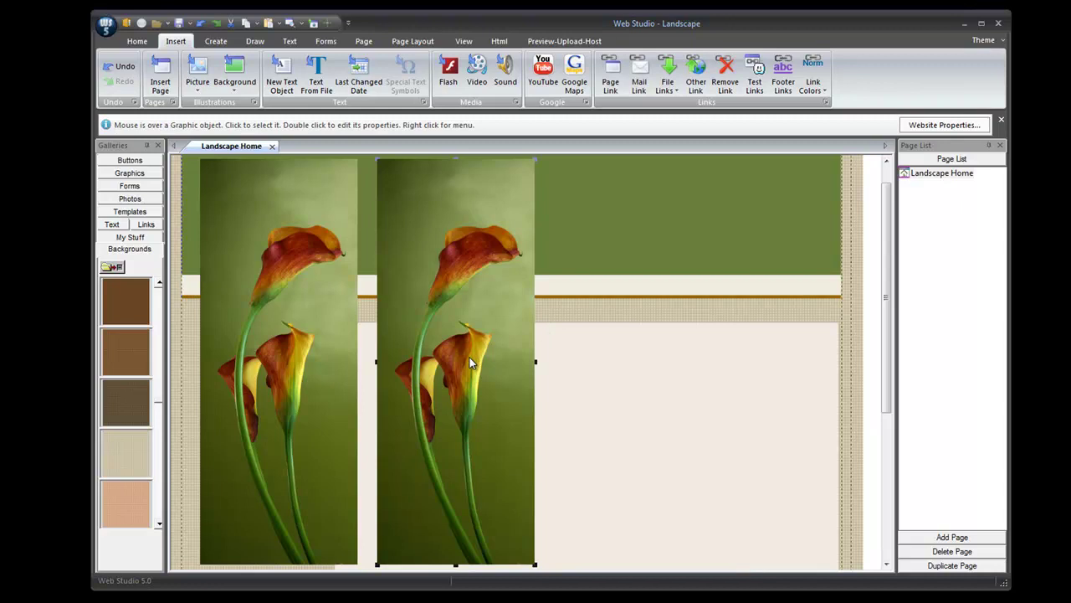
pyautogui.moveTo(471, 363); pyautogui.dragTo(649, 356)
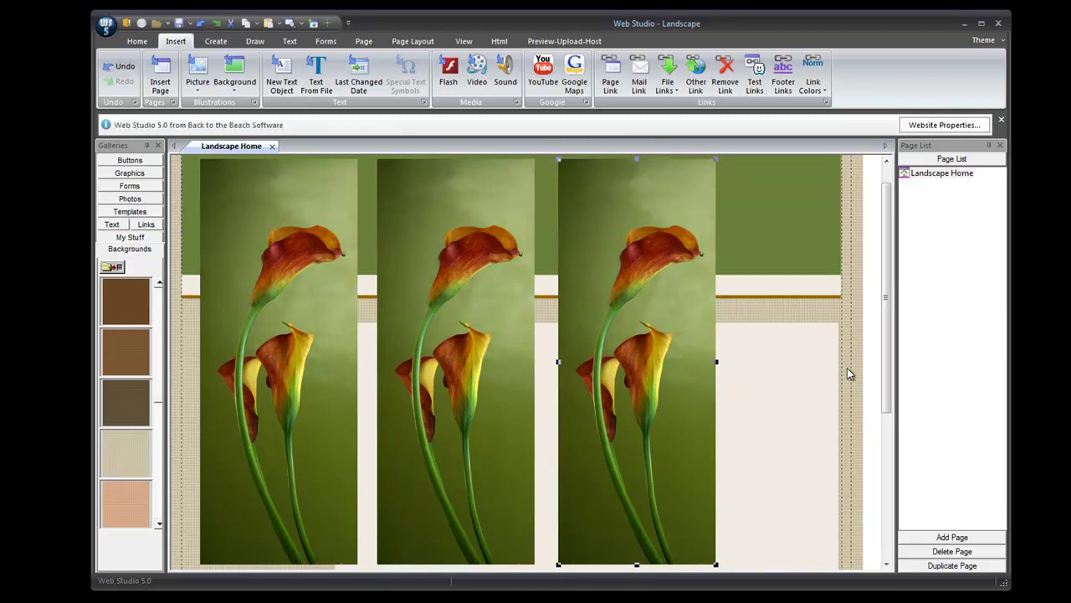
# Crop the three callas pictures to the upper flower, the two middle flowers and the lower stems respectively.
pyautogui.click(287, 353)
pyautogui.moveTo(278, 564); pyautogui.dragTo(264, 305)
pyautogui.click(436, 311)
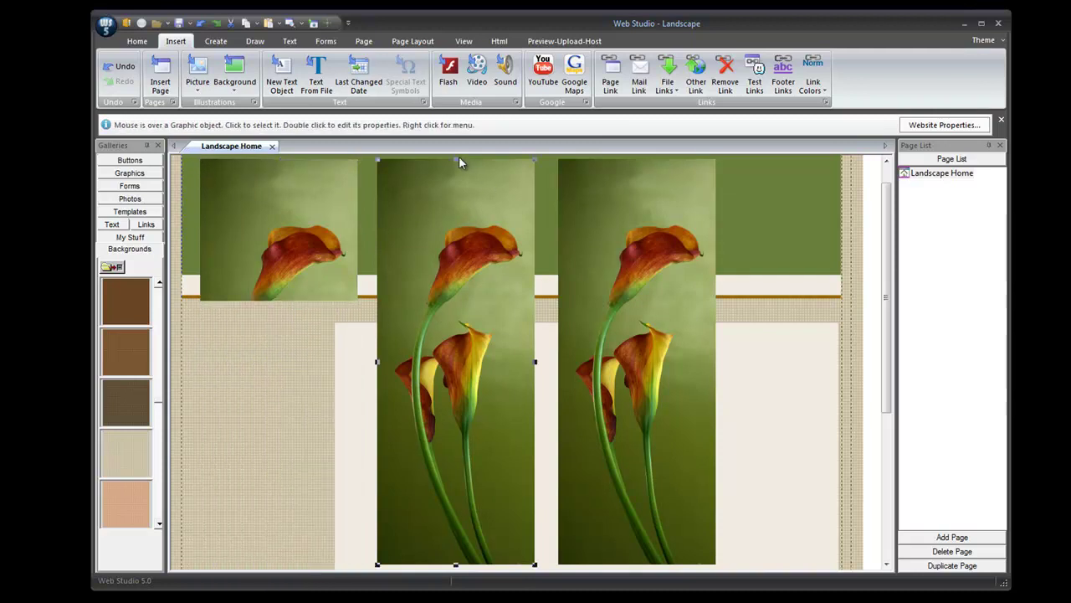
pyautogui.moveTo(455, 159); pyautogui.dragTo(455, 298)
pyautogui.click(454, 298)
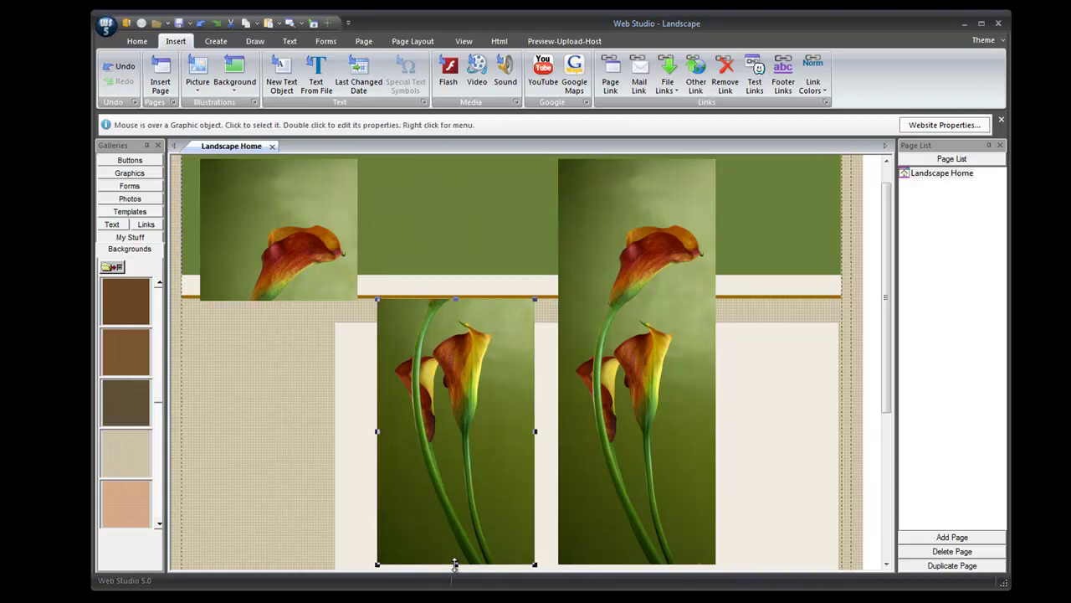
pyautogui.moveTo(457, 563); pyautogui.dragTo(432, 435)
pyautogui.click(433, 435)
pyautogui.click(618, 302)
pyautogui.moveTo(637, 159); pyautogui.dragTo(644, 430)
pyautogui.moveTo(643, 430); pyautogui.dragTo(643, 433)
# Stack the three cropped callas photos in a column at the page's left side, in top-to-bottom picture order.
pyautogui.moveTo(446, 397); pyautogui.dragTo(269, 409)
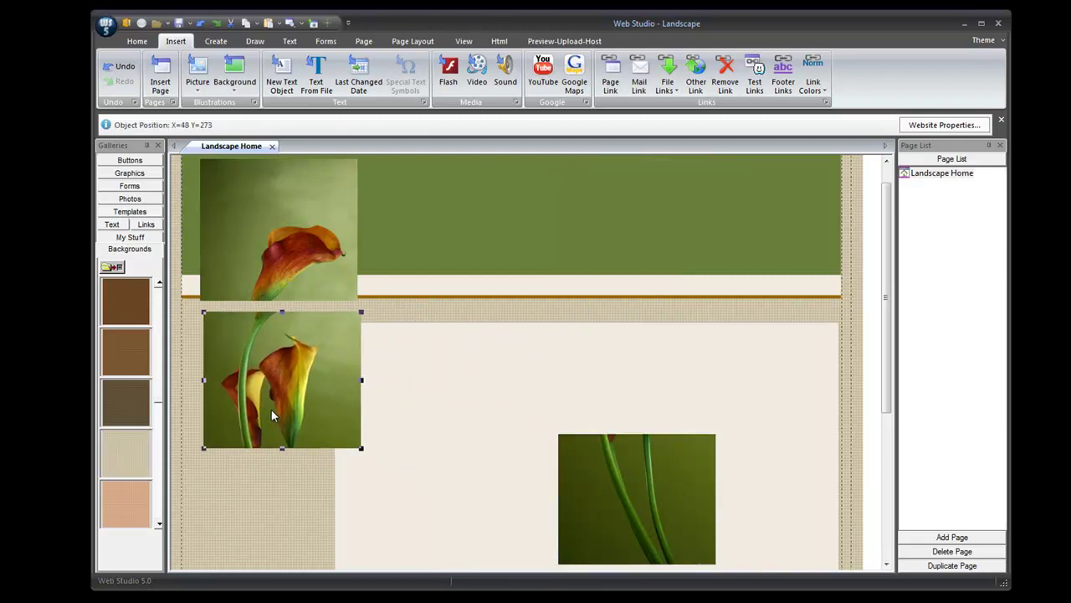
pyautogui.moveTo(628, 483); pyautogui.dragTo(282, 515)
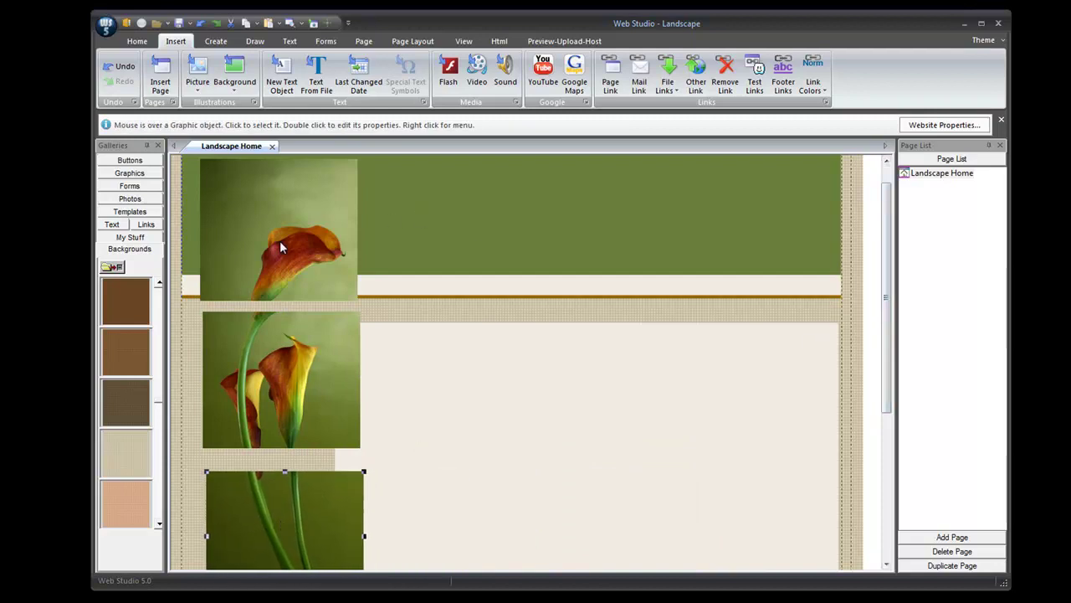
pyautogui.moveTo(280, 245); pyautogui.dragTo(286, 248)
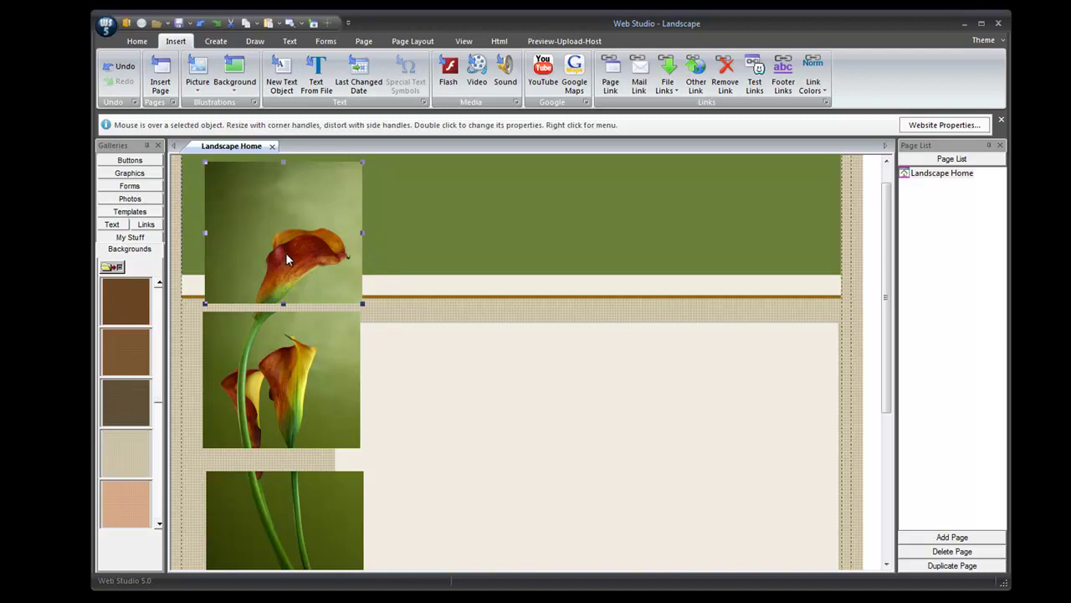
# Select all three stacked callas photos and make them equal in size.
pyautogui.click(291, 368)
pyautogui.keyDown('shift'); pyautogui.click(297, 489); pyautogui.keyUp('shift')
pyautogui.click(407, 44)
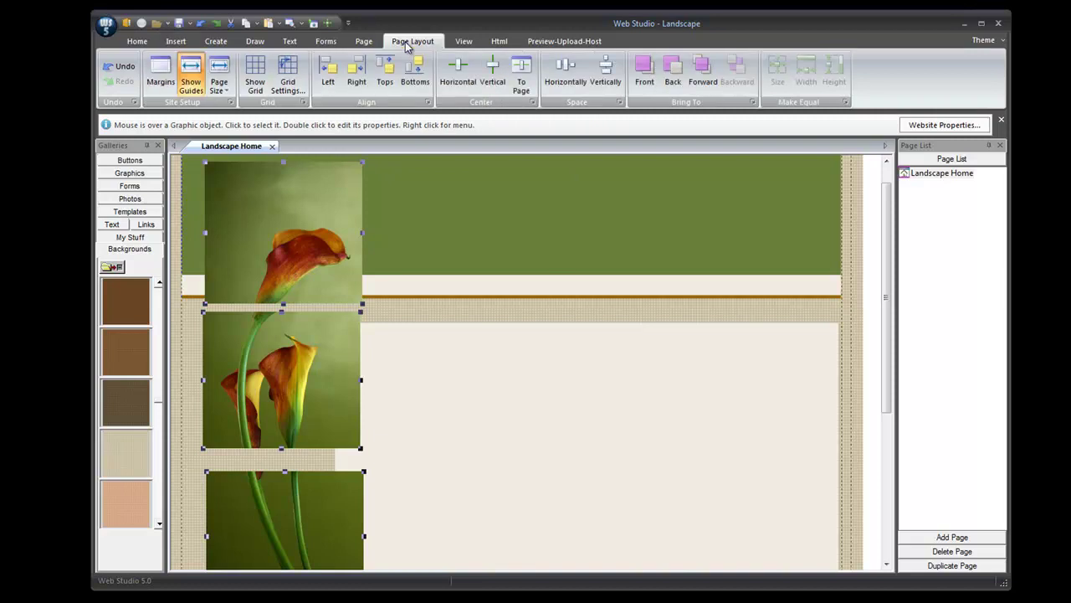
pyautogui.click(777, 78)
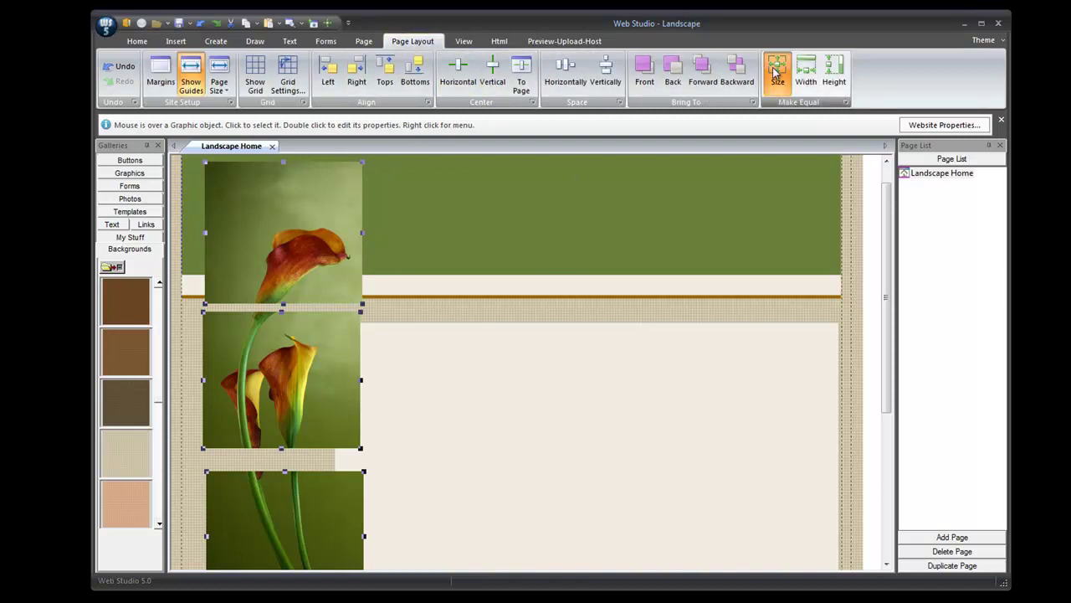
pyautogui.click(867, 225)
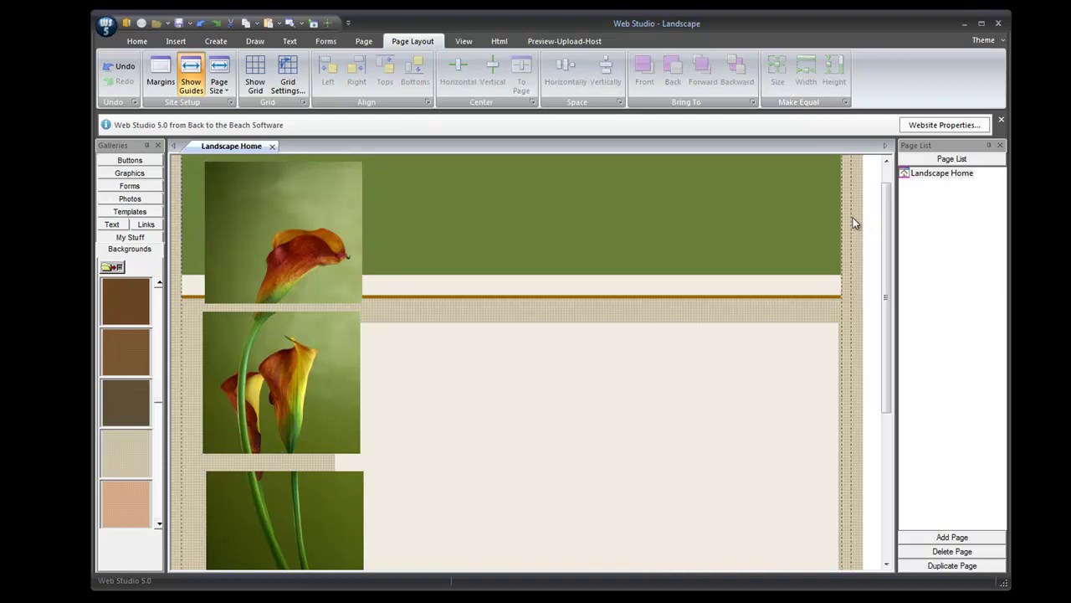
# Draw a small square below the brown strip and fill it with the cream color sampled from the content area.
pyautogui.click(255, 42)
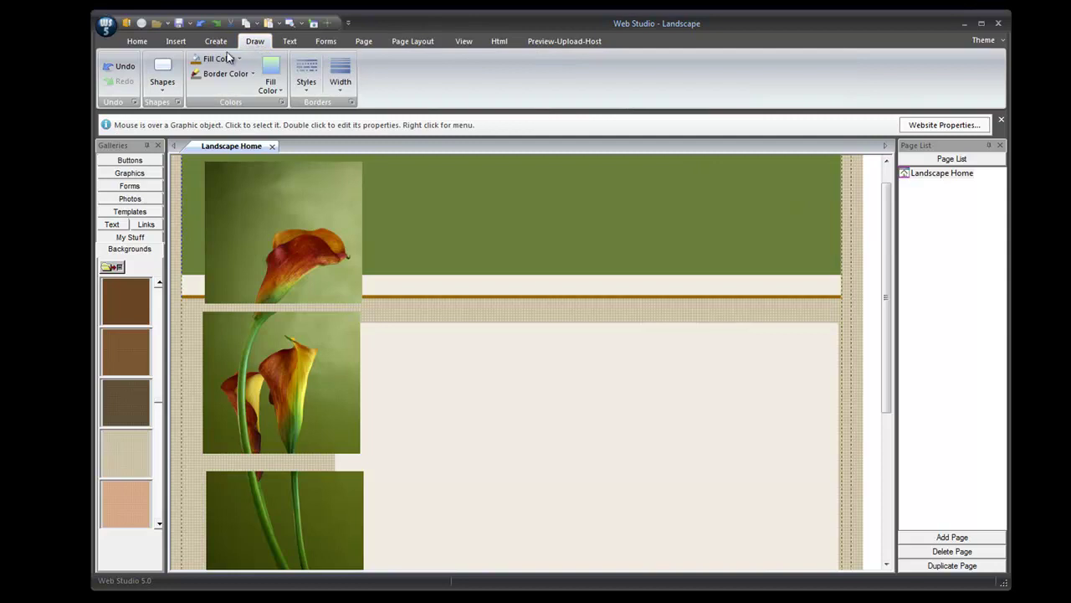
pyautogui.click(164, 89)
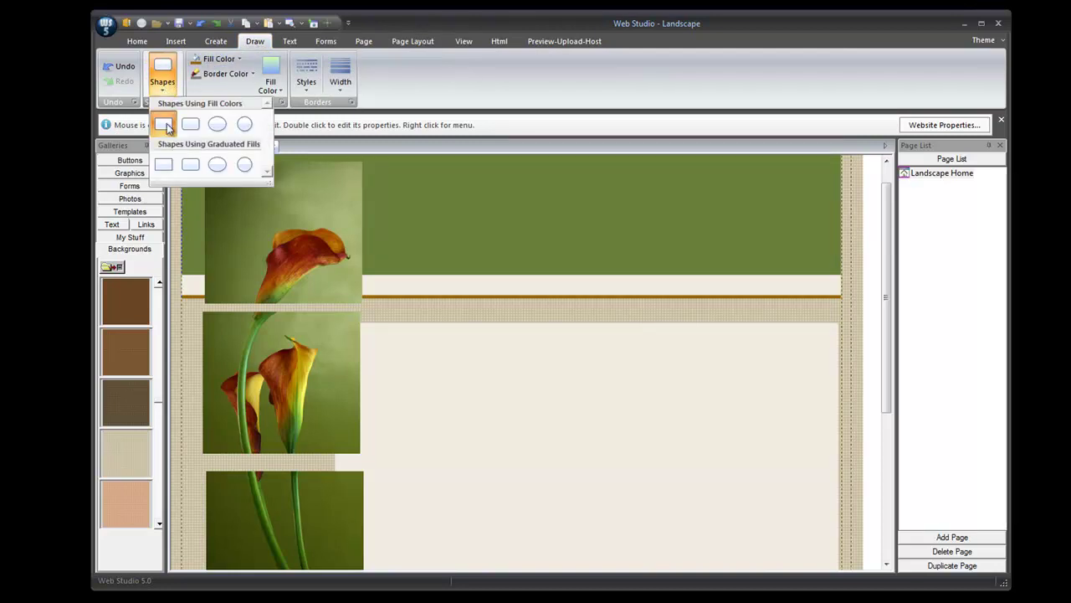
pyautogui.click(165, 123)
pyautogui.moveTo(248, 191); pyautogui.dragTo(474, 349)
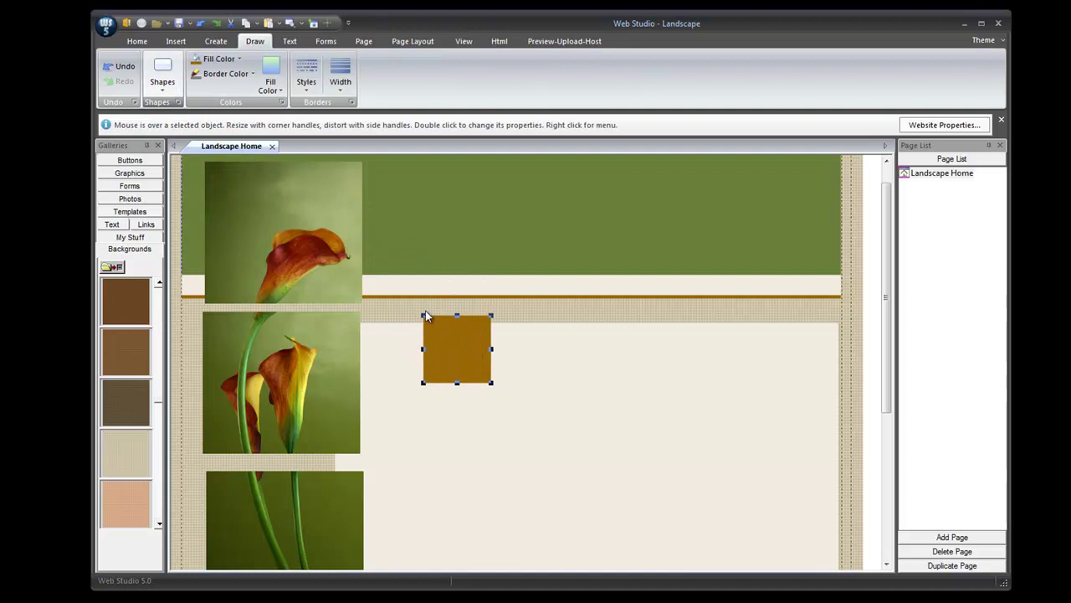
pyautogui.click(220, 62)
pyautogui.click(254, 190)
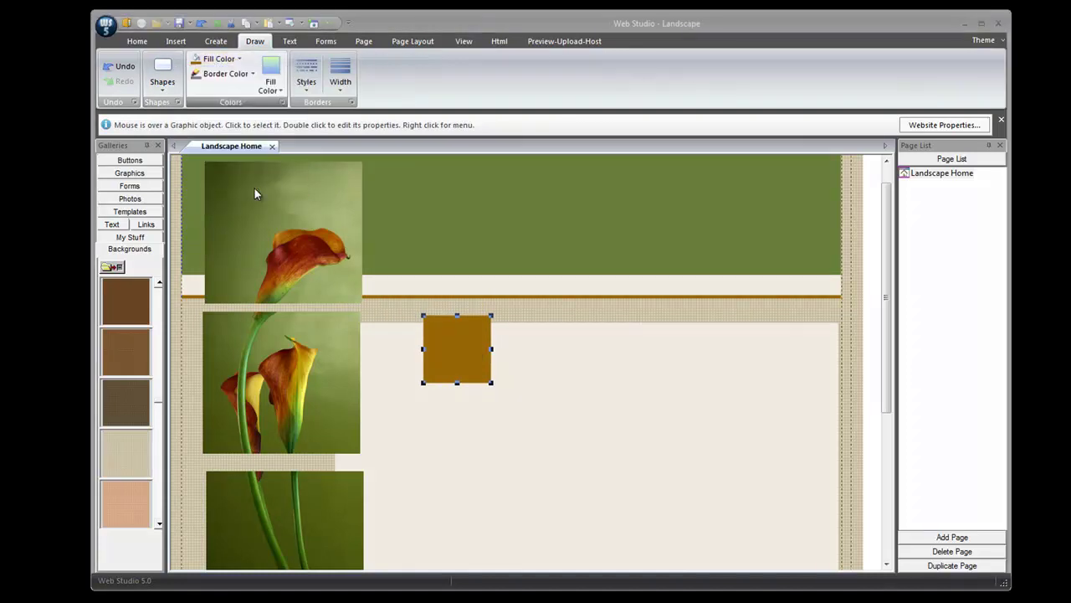
pyautogui.click(626, 287)
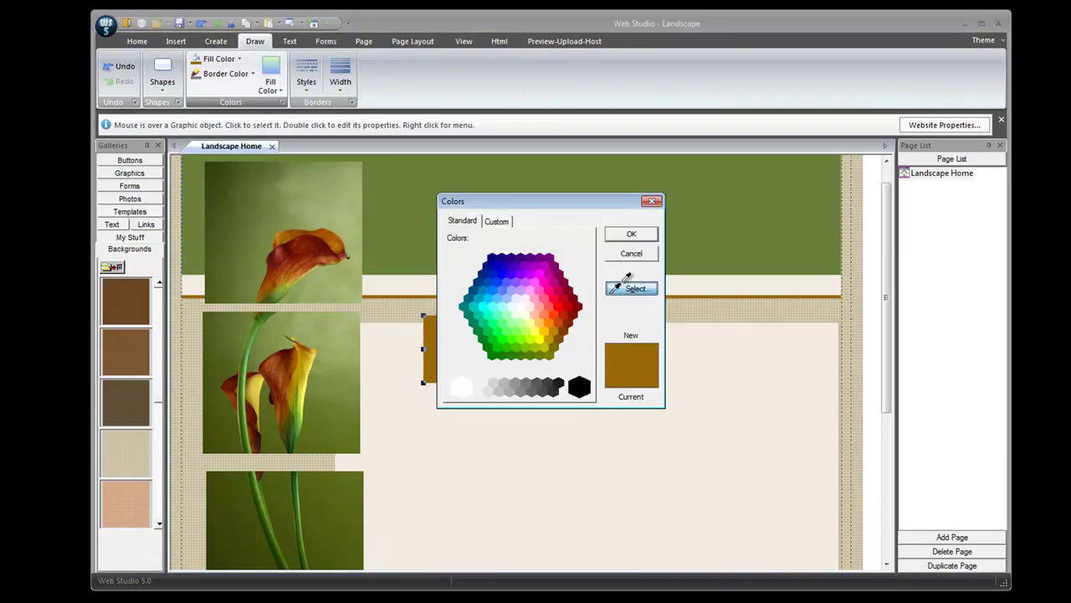
pyautogui.click(709, 359)
pyautogui.click(632, 235)
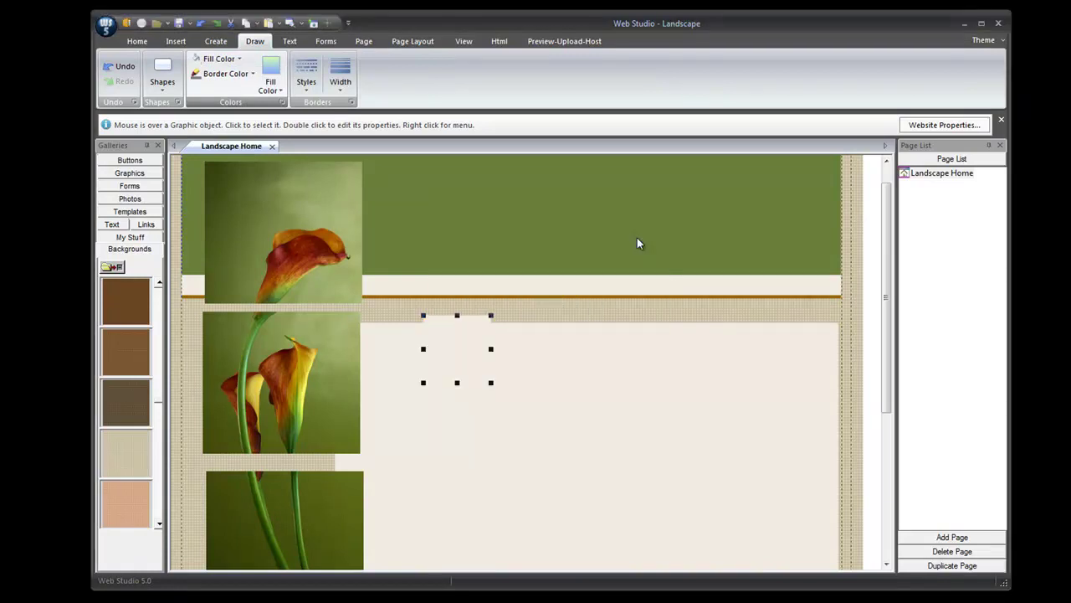
# Give the cream square a 3 pixel border in the brown color sampled from the strip below the header.
pyautogui.click(231, 75)
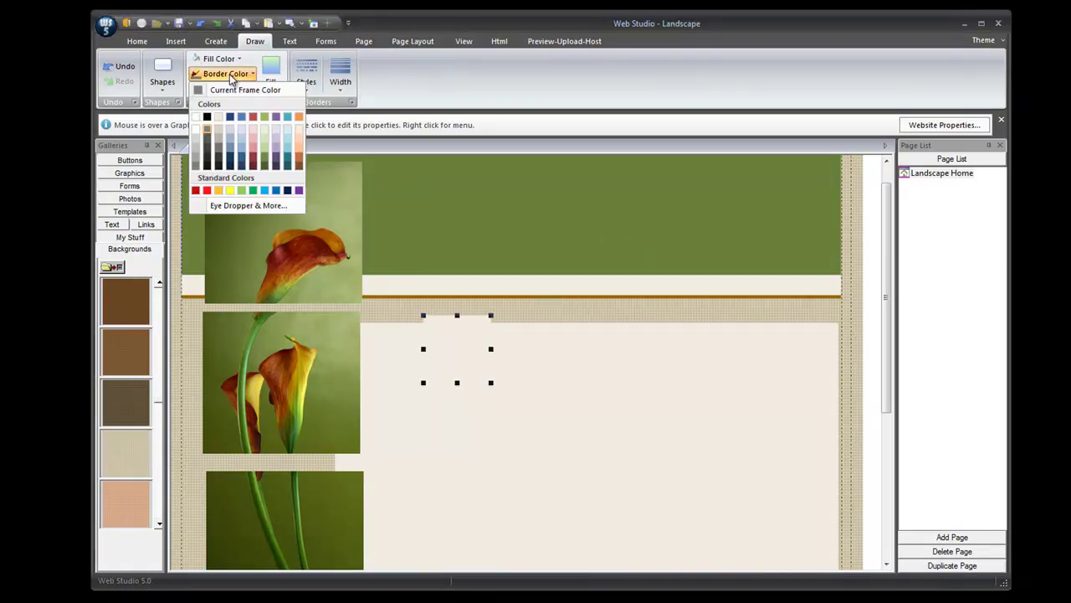
pyautogui.click(248, 205)
pyautogui.click(632, 289)
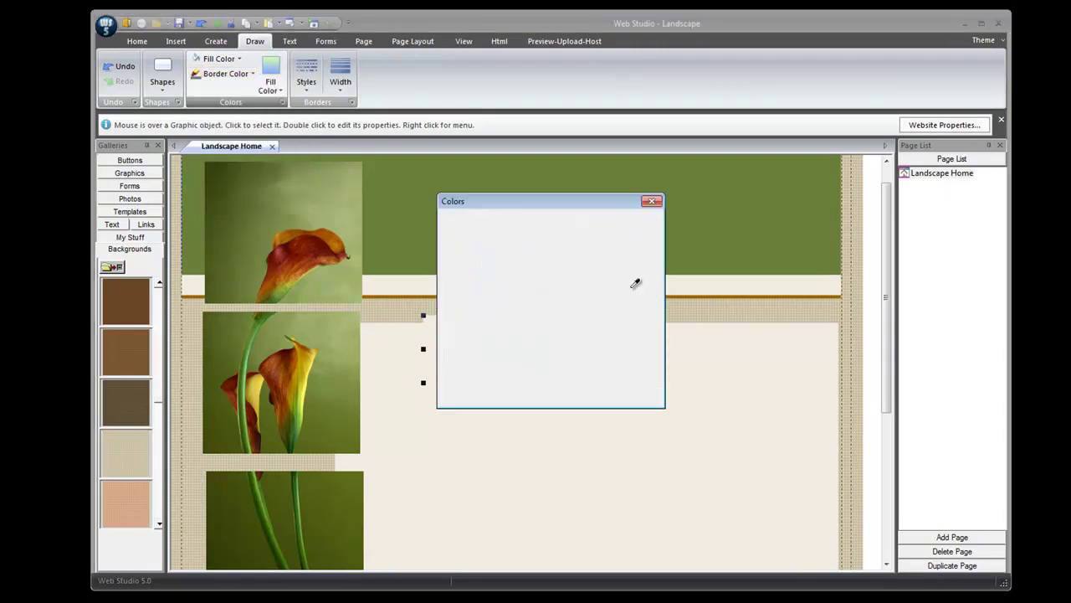
pyautogui.click(676, 294)
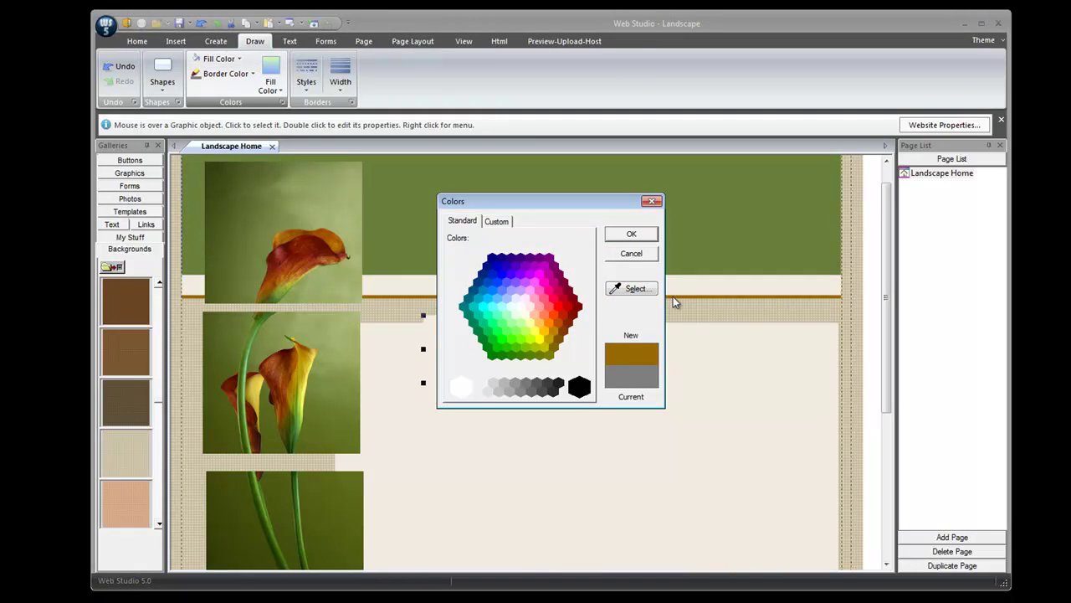
pyautogui.click(633, 237)
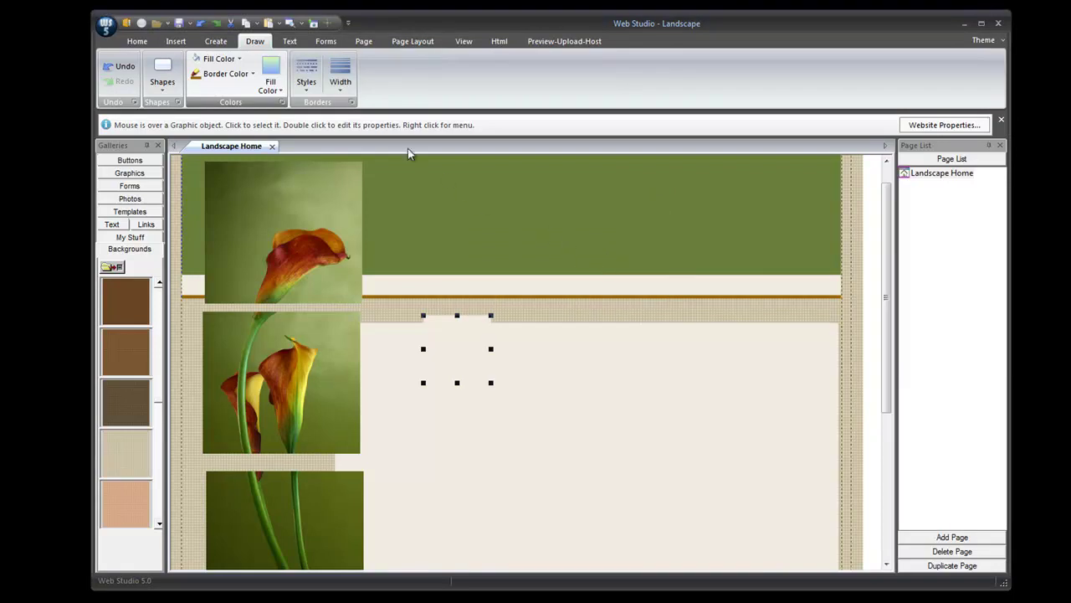
pyautogui.click(340, 87)
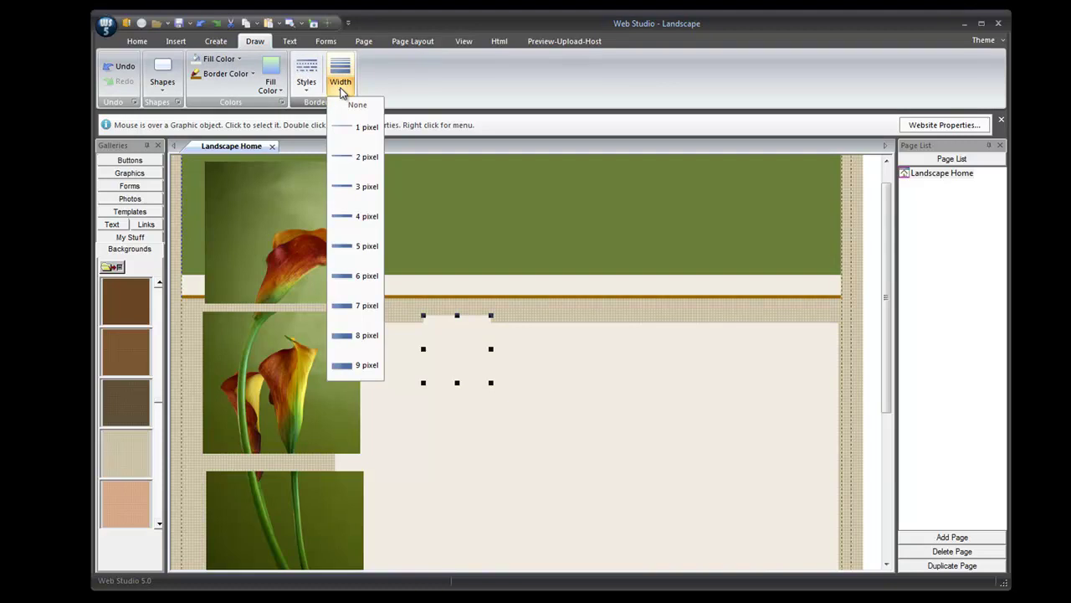
pyautogui.click(335, 154)
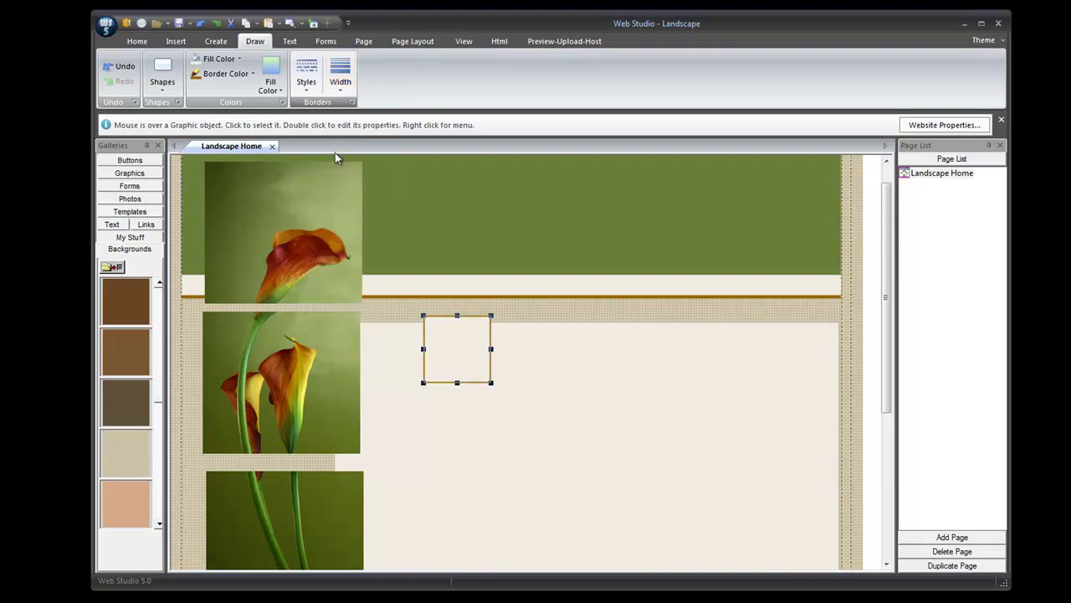
pyautogui.click(341, 81)
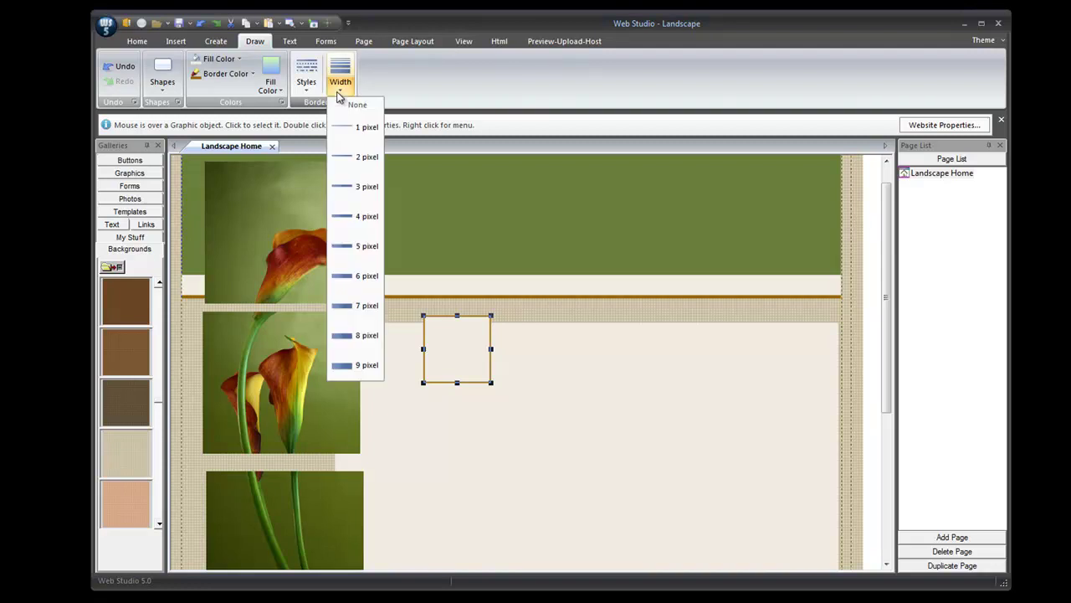
pyautogui.click(341, 187)
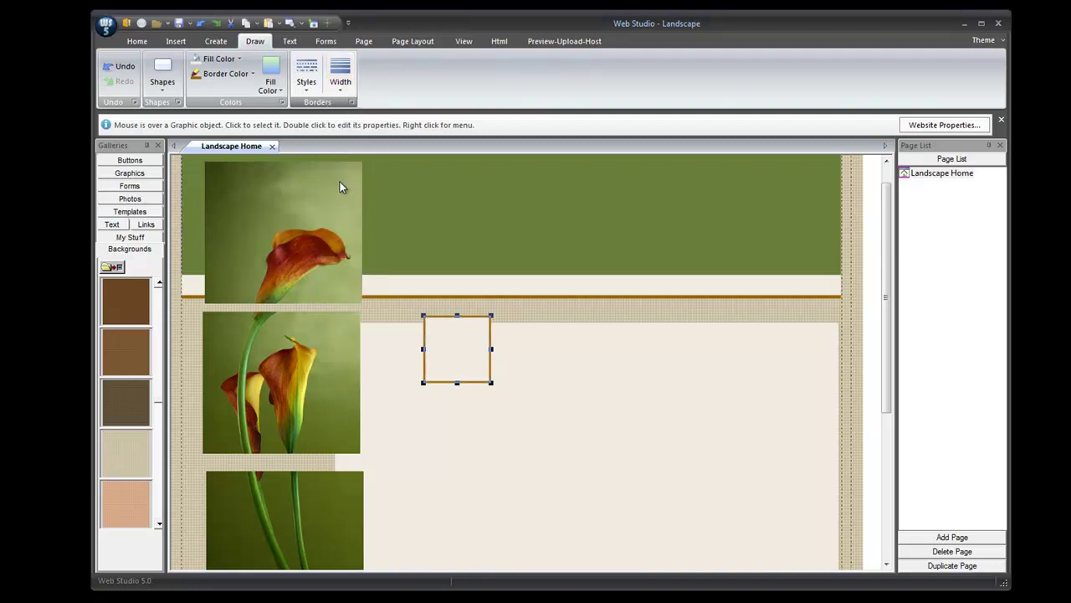
# Move the content rectangle down, place the upper flower photo in the open space, and stretch the bordered rectangle to cover it.
pyautogui.scroll(1, 366, 276)
pyautogui.moveTo(354, 267); pyautogui.dragTo(559, 399)
pyautogui.moveTo(460, 354); pyautogui.dragTo(667, 350)
pyautogui.click(548, 365)
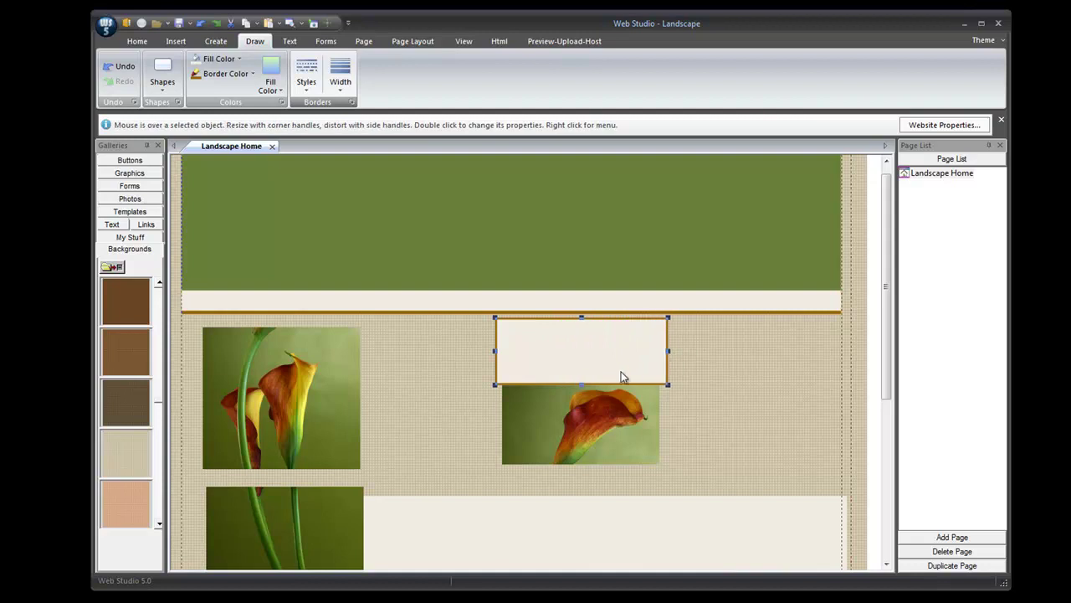
pyautogui.moveTo(583, 384); pyautogui.dragTo(579, 470)
# Send the bordered rectangle to the back behind the upper flower photo and nudge the photo slightly left and up inside it.
pyautogui.click(413, 41)
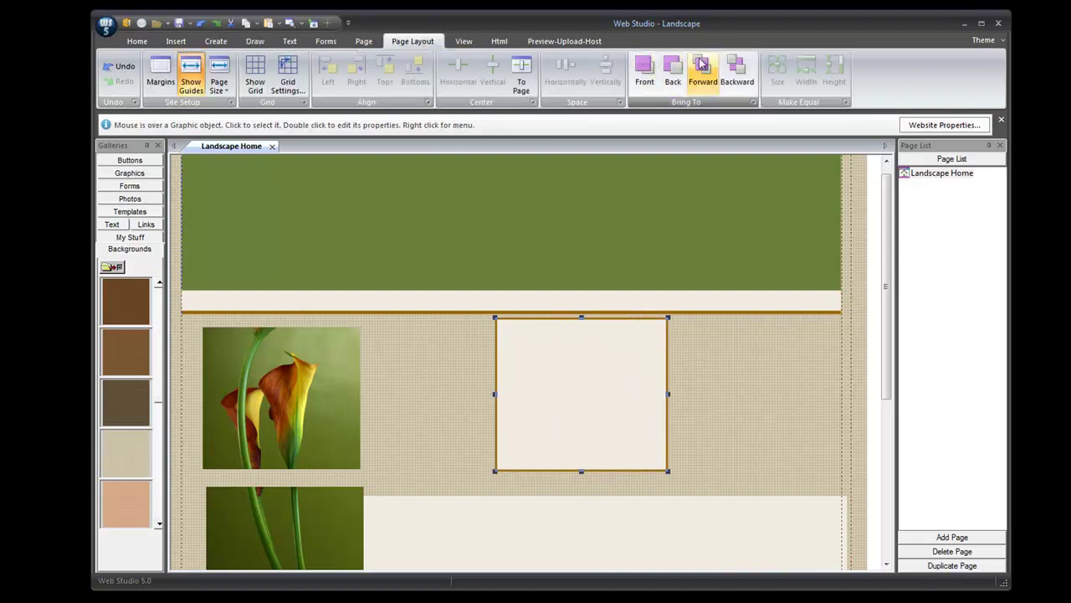
pyautogui.click(673, 69)
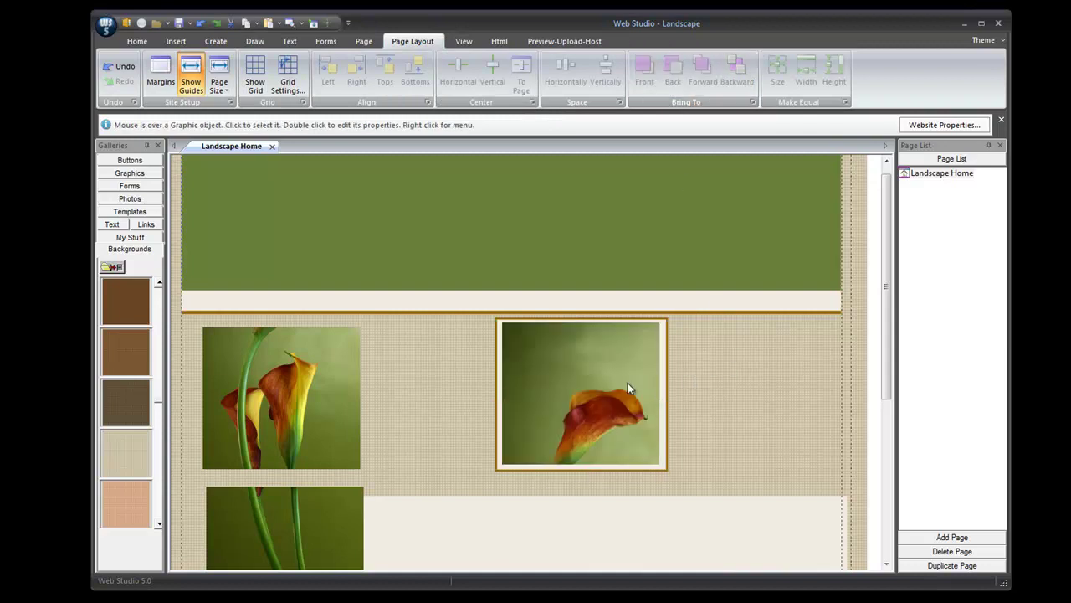
pyautogui.press('Left')
pyautogui.press('Left')
pyautogui.press('Left')
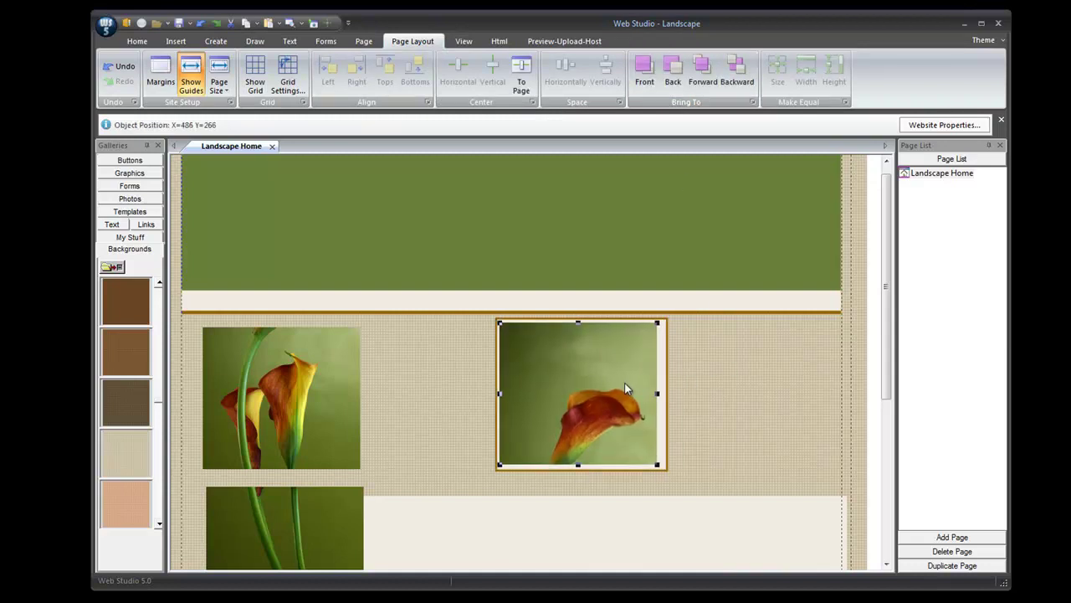
pyautogui.press('Up')
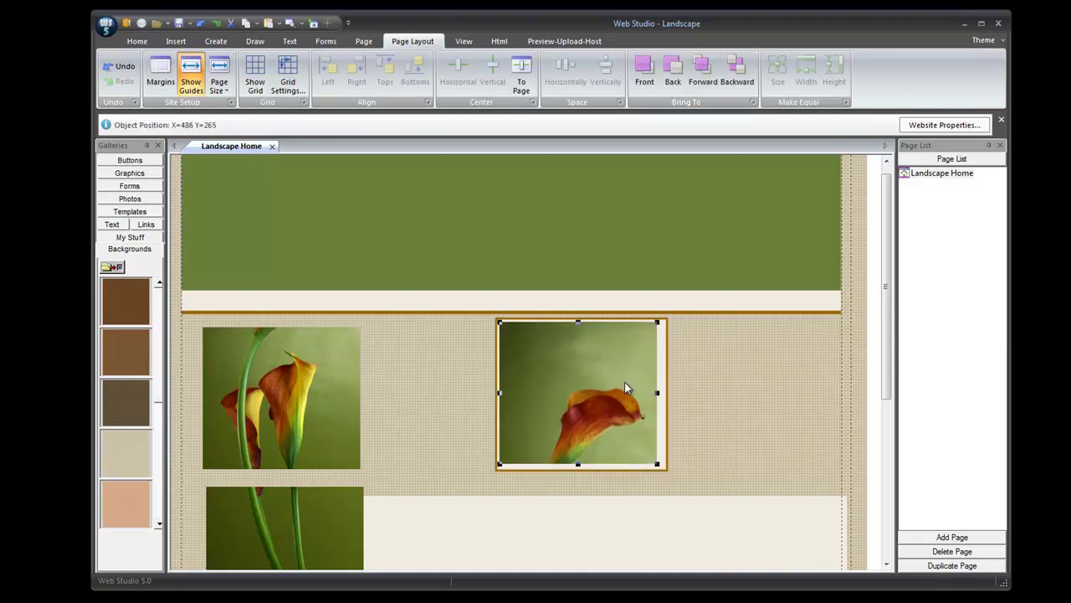
# Shrink the bordered rectangle to about 248 wide and 224 high for a narrow, even margin around the upper flower photo.
pyautogui.click(666, 402)
pyautogui.moveTo(666, 394); pyautogui.dragTo(662, 394)
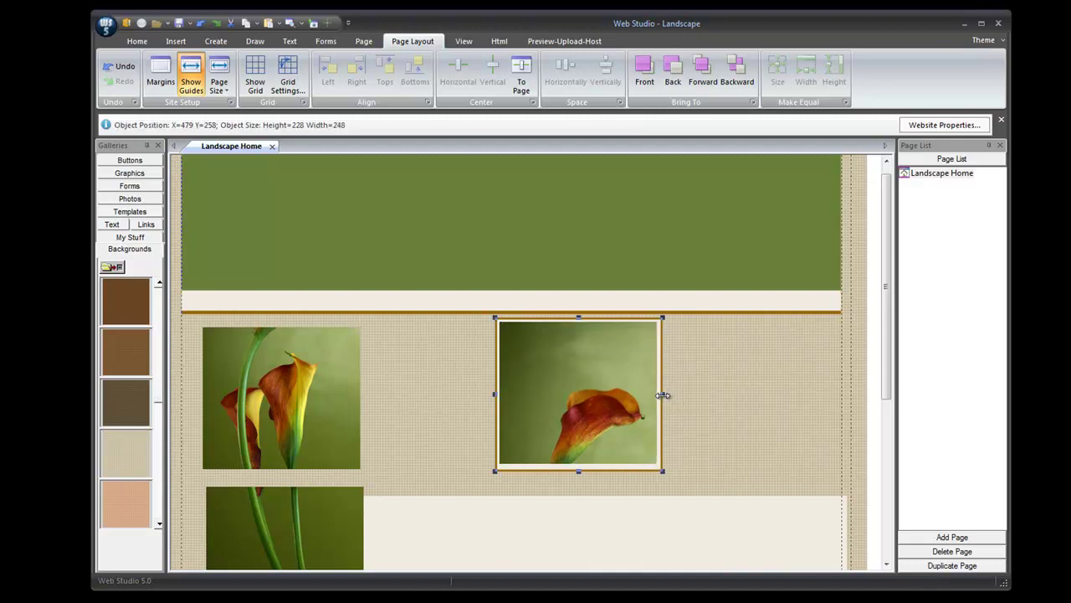
pyautogui.moveTo(578, 470); pyautogui.dragTo(578, 466)
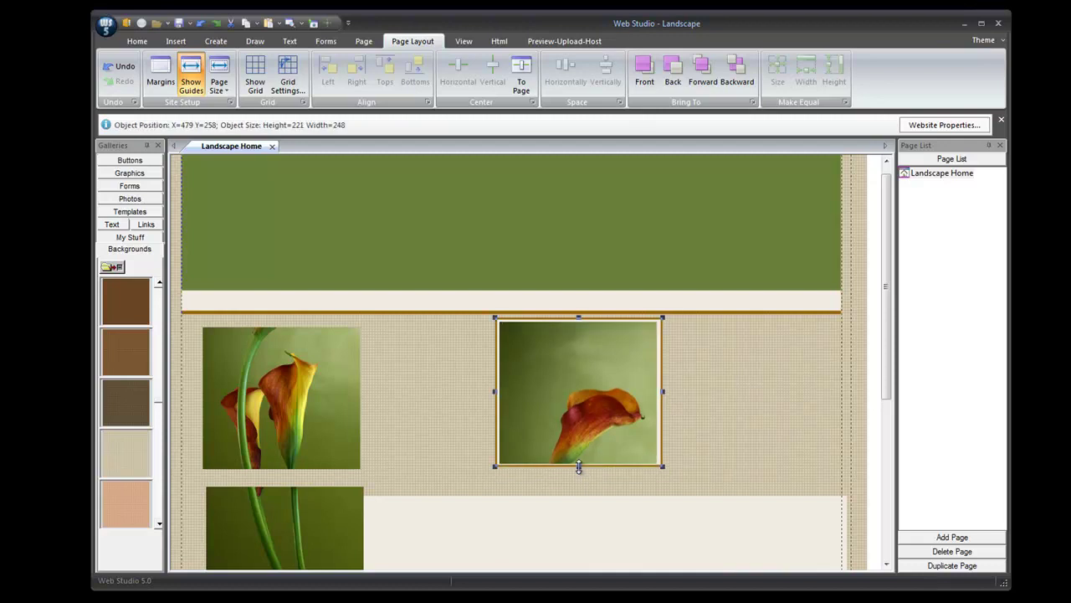
pyautogui.click(740, 425)
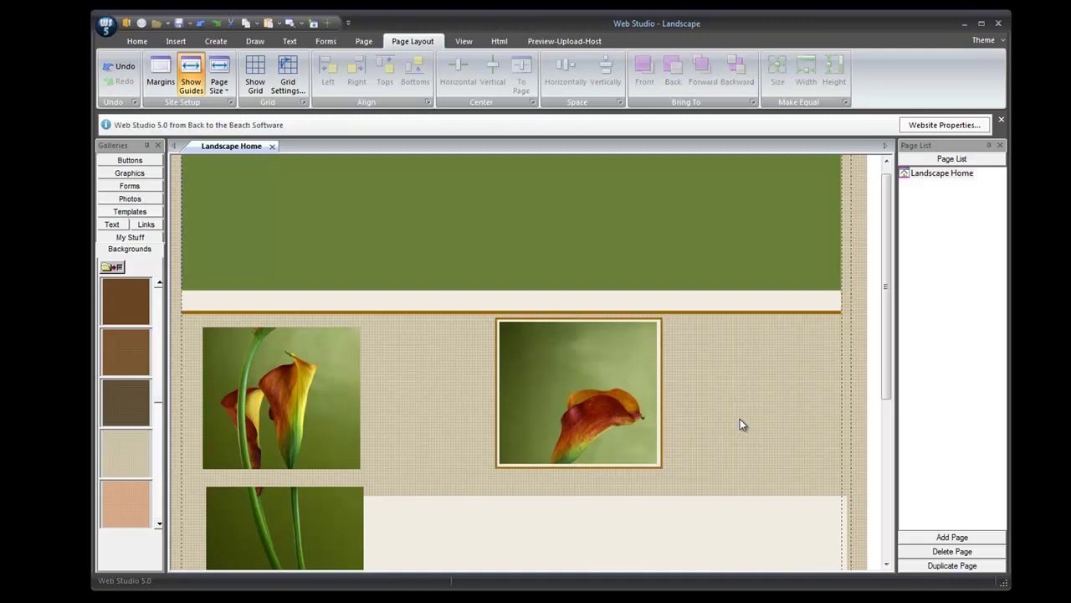
# Check the width and height of the upper flower photo and of its bordered frame in their object properties.
pyautogui.doubleClick(598, 366)
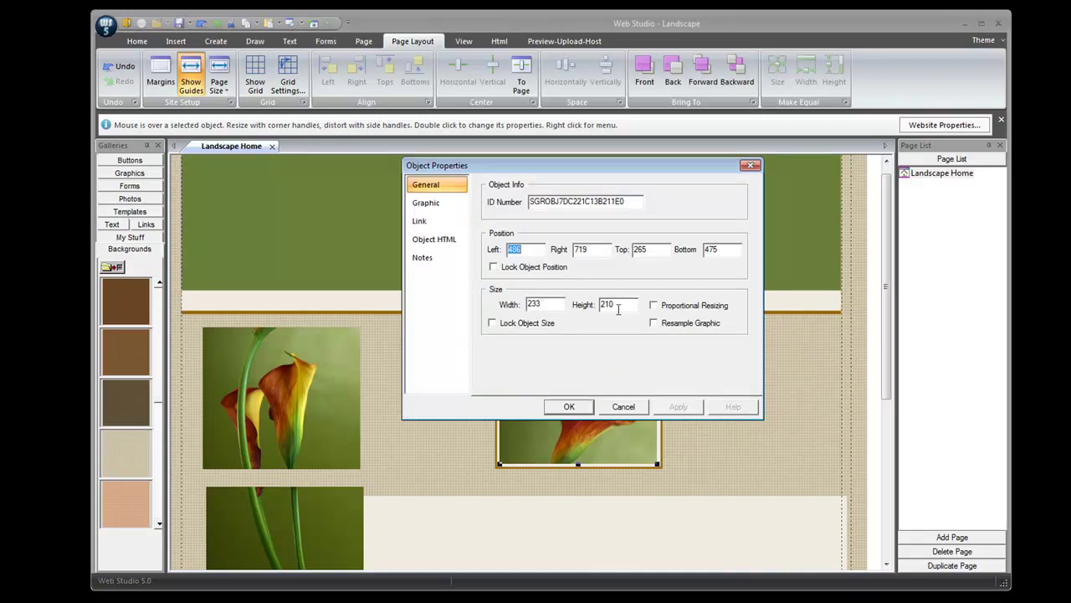
pyautogui.click(569, 407)
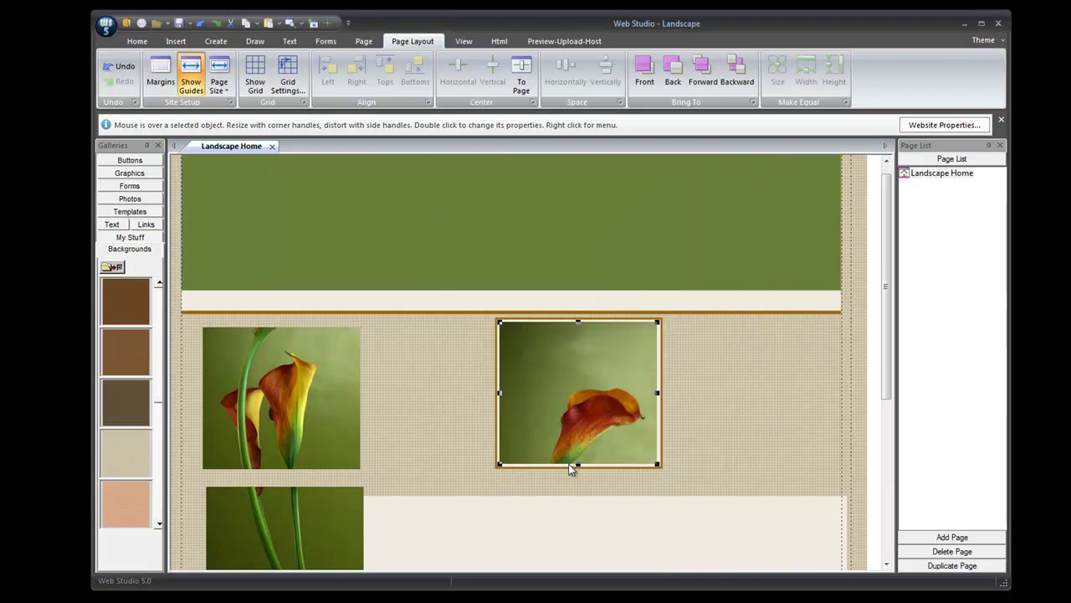
pyautogui.doubleClick(558, 464)
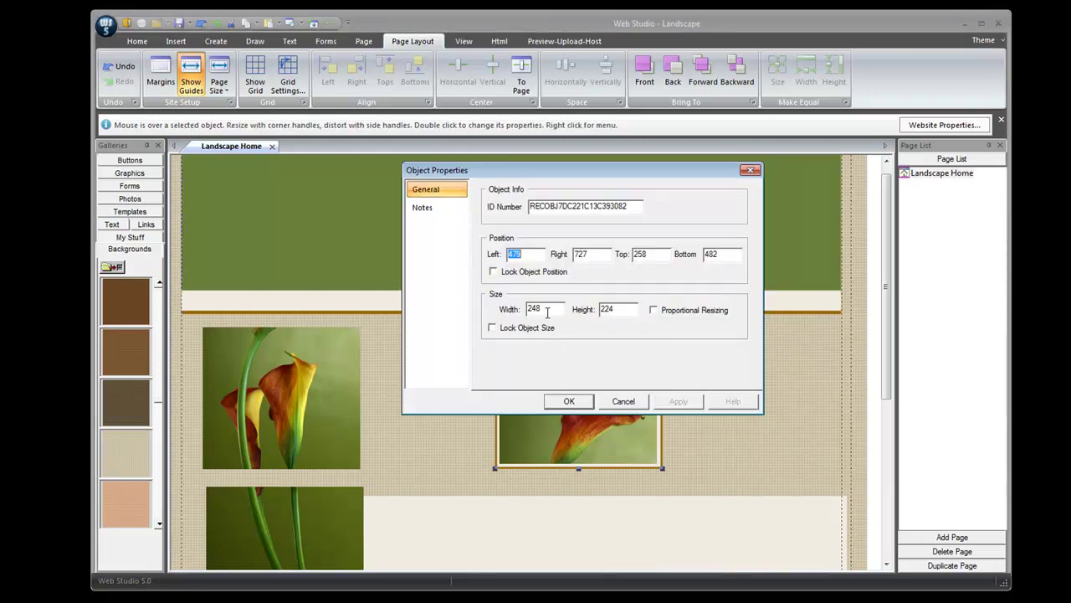
pyautogui.click(572, 402)
pyautogui.click(744, 423)
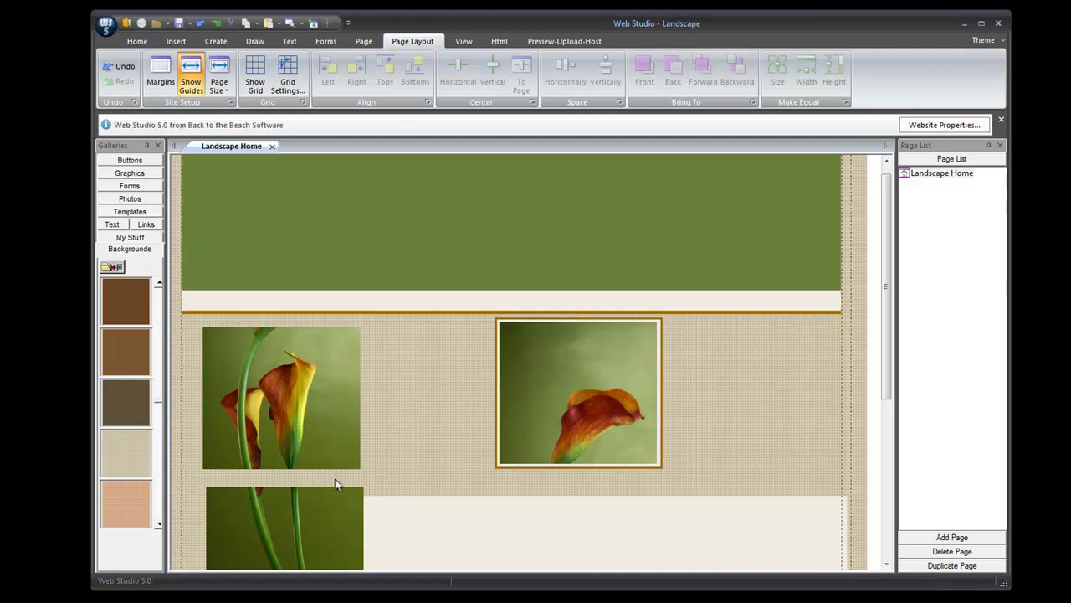
# Duplicate the bordered frame twice and place one copy over each of the other two flower photos.
pyautogui.click(611, 466)
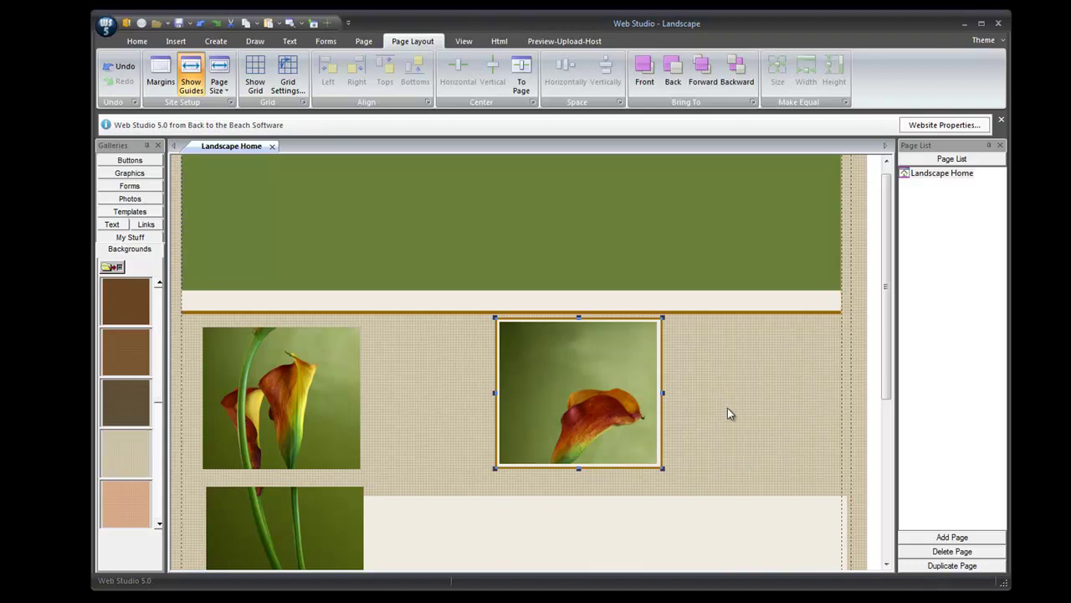
pyautogui.hotkey('ctrl', 'v')
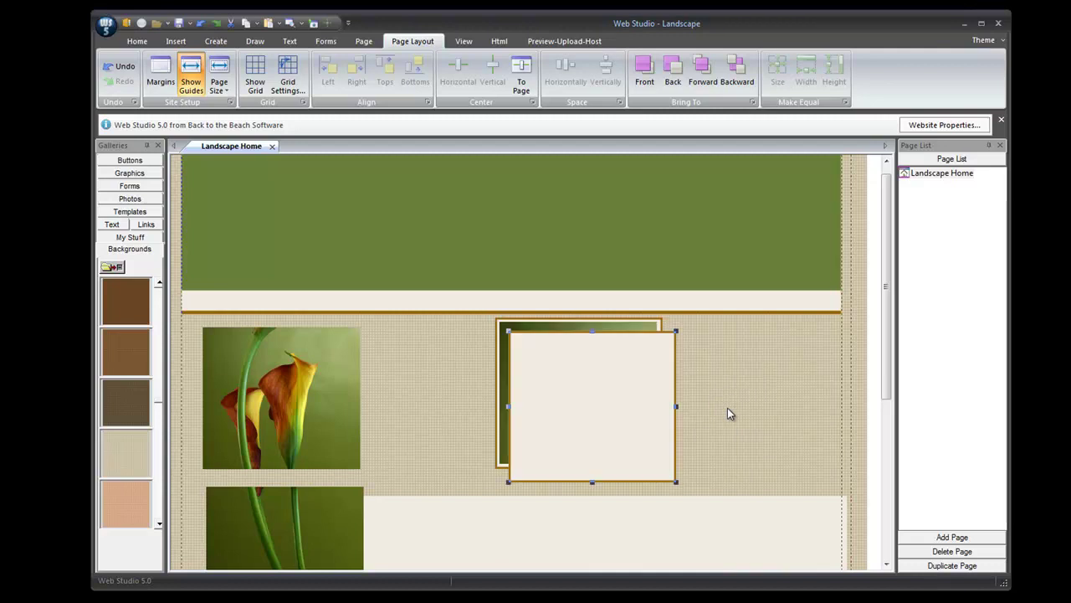
pyautogui.hotkey('ctrl', 'v')
pyautogui.moveTo(574, 416); pyautogui.dragTo(254, 393)
pyautogui.click(556, 419)
pyautogui.moveTo(556, 418); pyautogui.dragTo(279, 571)
pyautogui.click(474, 351)
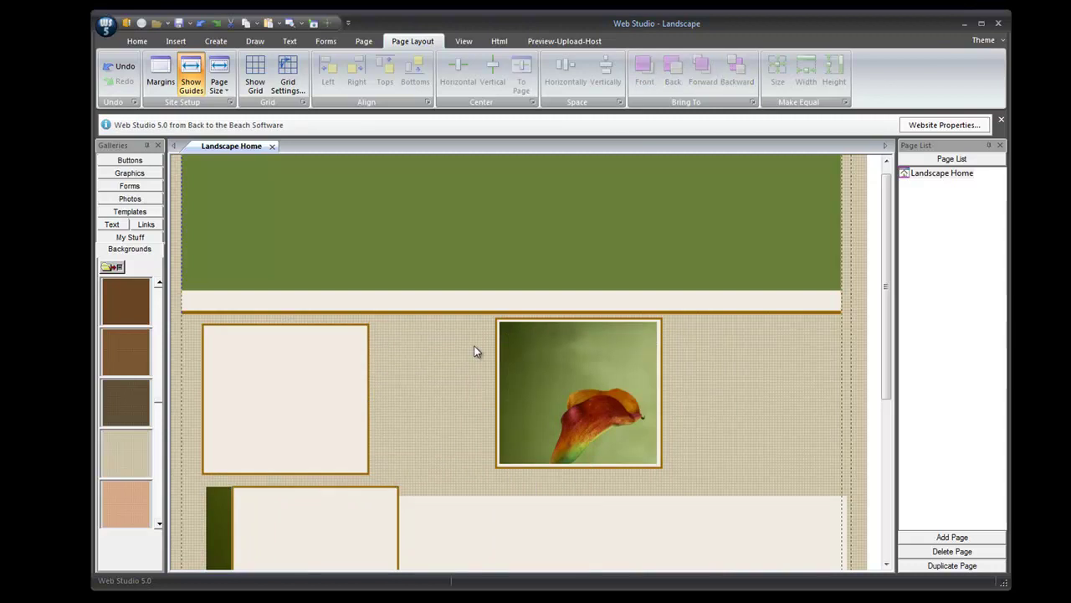
# Combine the single-bloom photo, centered in its frame, into one object with the frame and move it up over the green header.
pyautogui.moveTo(547, 410); pyautogui.dragTo(799, 390)
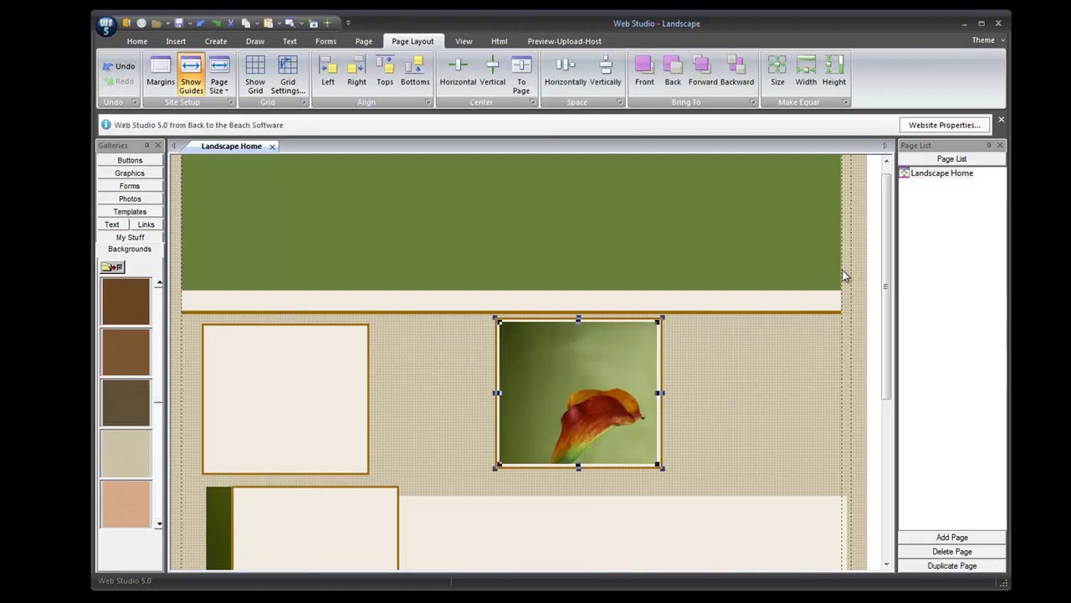
pyautogui.click(458, 69)
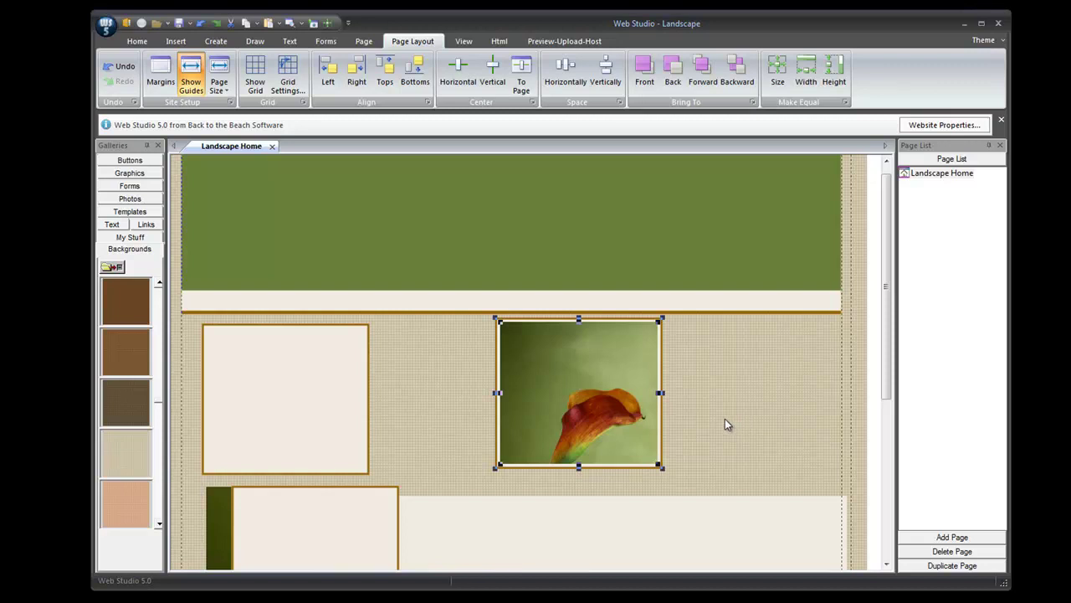
pyautogui.click(216, 42)
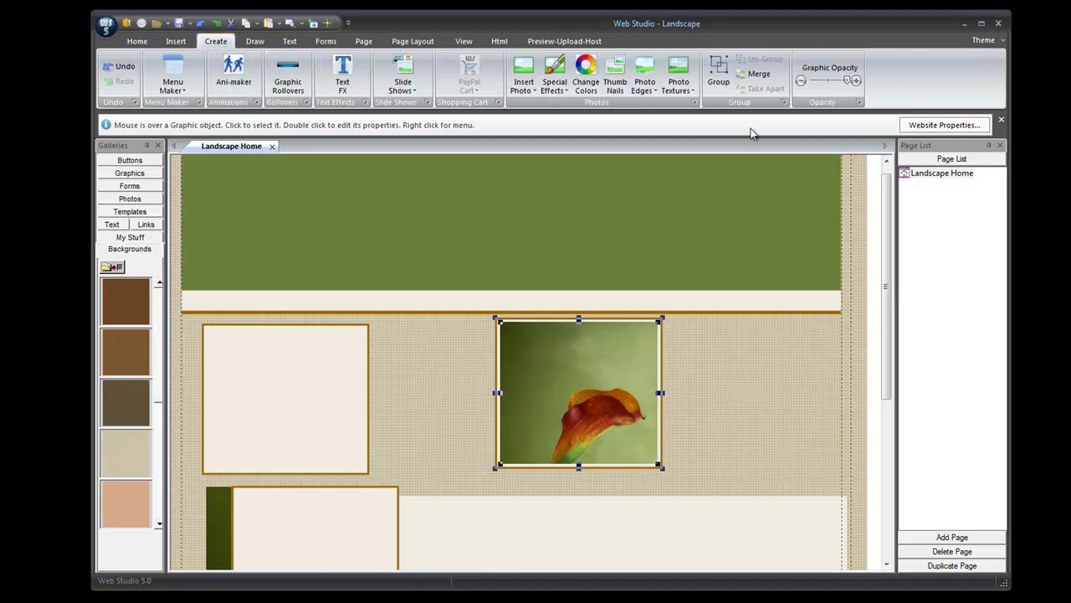
pyautogui.click(718, 203)
pyautogui.moveTo(599, 361); pyautogui.dragTo(523, 268)
# Send the frame covering the two-bloom photo to the back and nudge that photo into the frame.
pyautogui.click(313, 418)
pyautogui.click(413, 41)
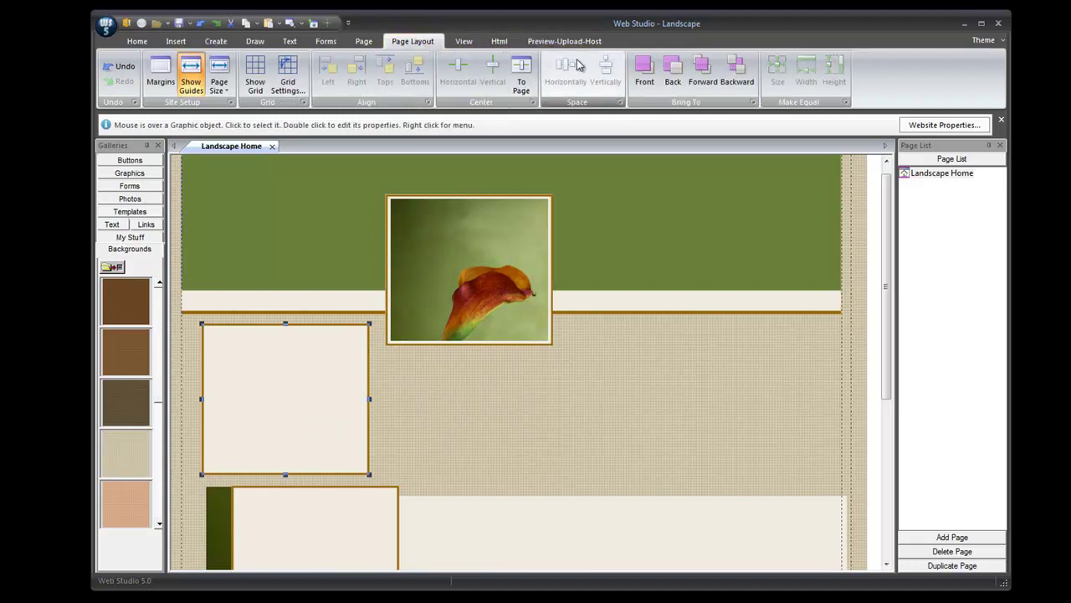
pyautogui.click(673, 74)
pyautogui.moveTo(300, 413); pyautogui.dragTo(300, 421)
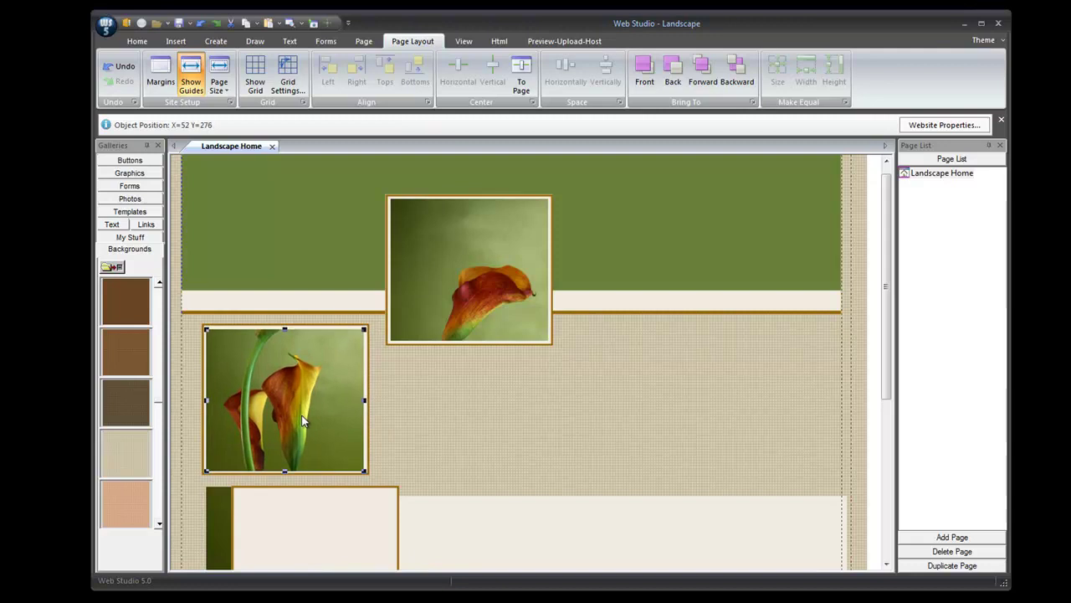
# Center the two-bloom photo horizontally and vertically in its frame and combine both into one object.
pyautogui.click(239, 410)
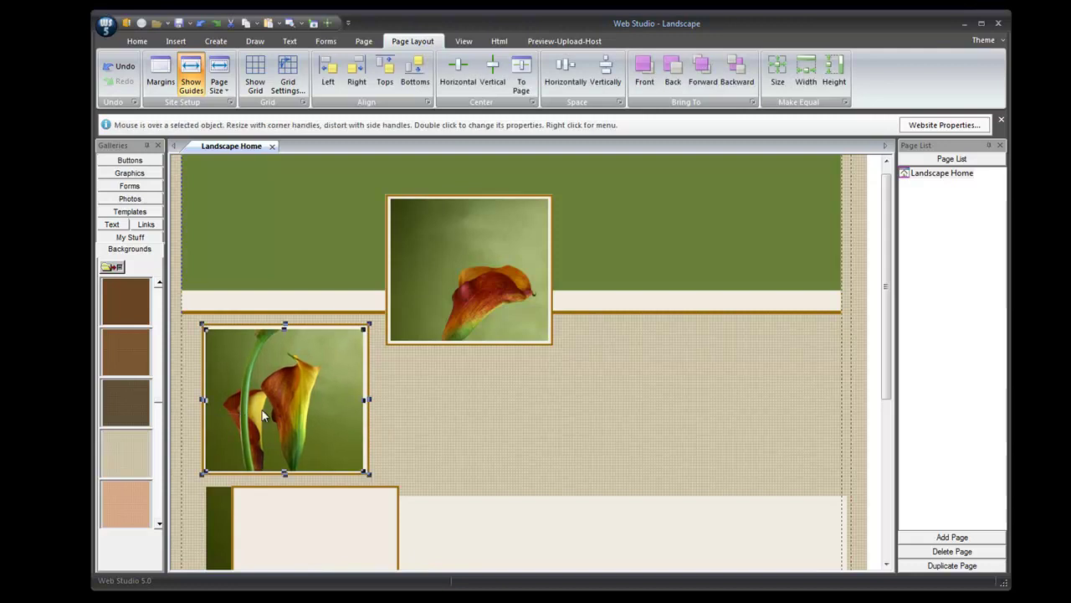
pyautogui.click(457, 73)
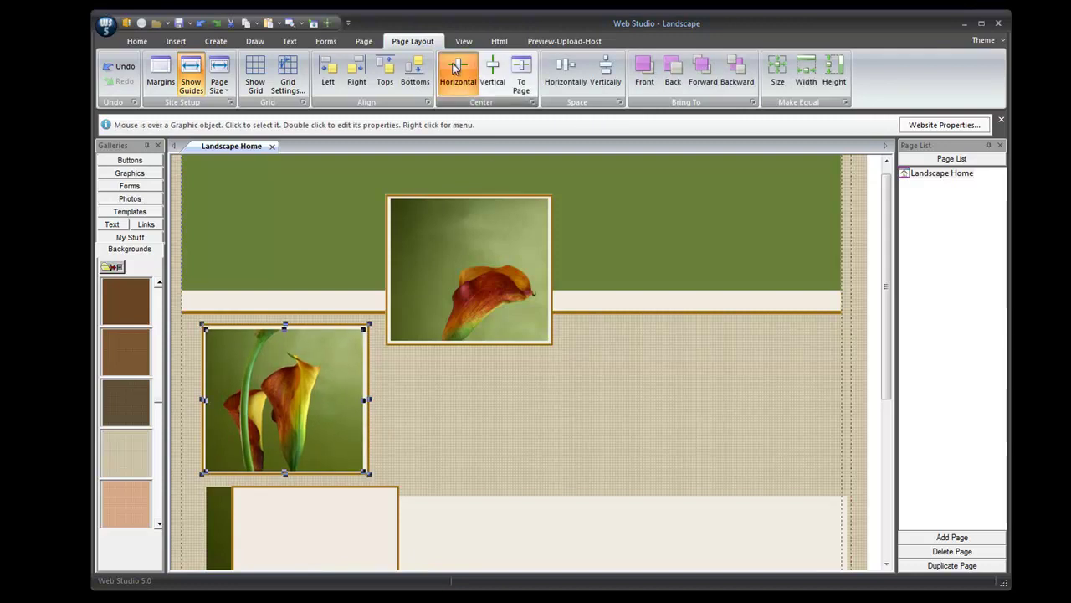
pyautogui.click(493, 75)
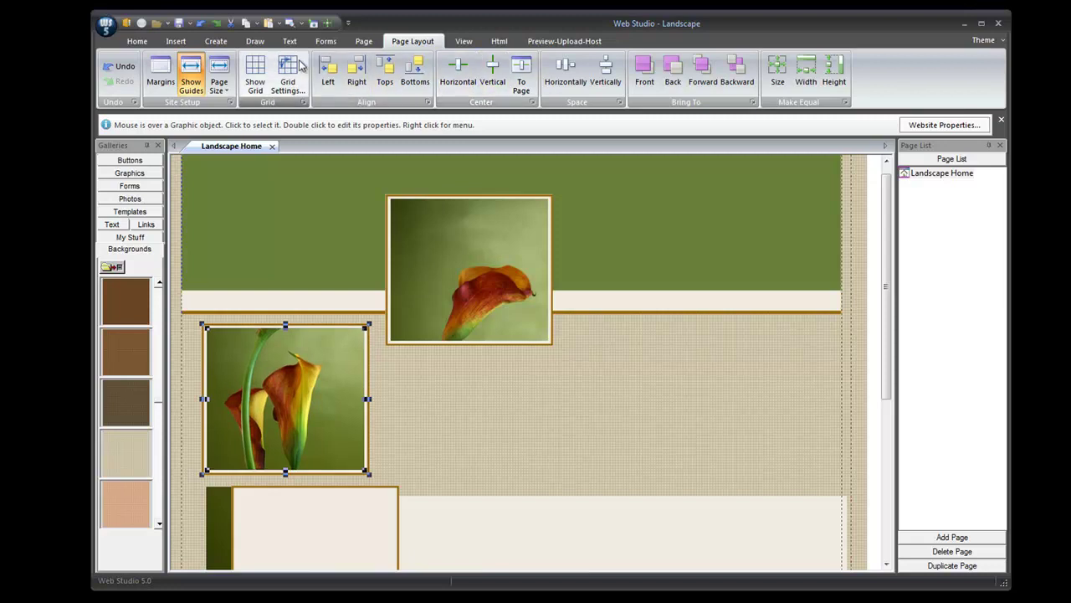
pyautogui.click(217, 43)
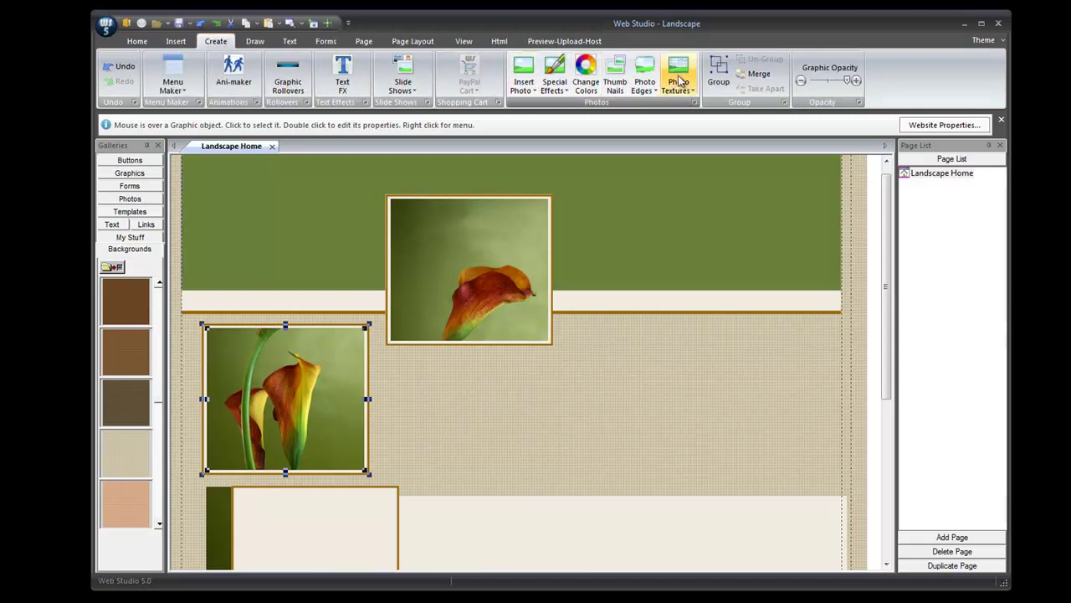
pyautogui.click(713, 249)
# Shift the content rectangle aside, then place the remaining frame over the stems photo and send it to the back.
pyautogui.moveTo(884, 338); pyautogui.dragTo(876, 387)
pyautogui.moveTo(434, 524); pyautogui.dragTo(459, 563)
pyautogui.moveTo(332, 505); pyautogui.dragTo(296, 498)
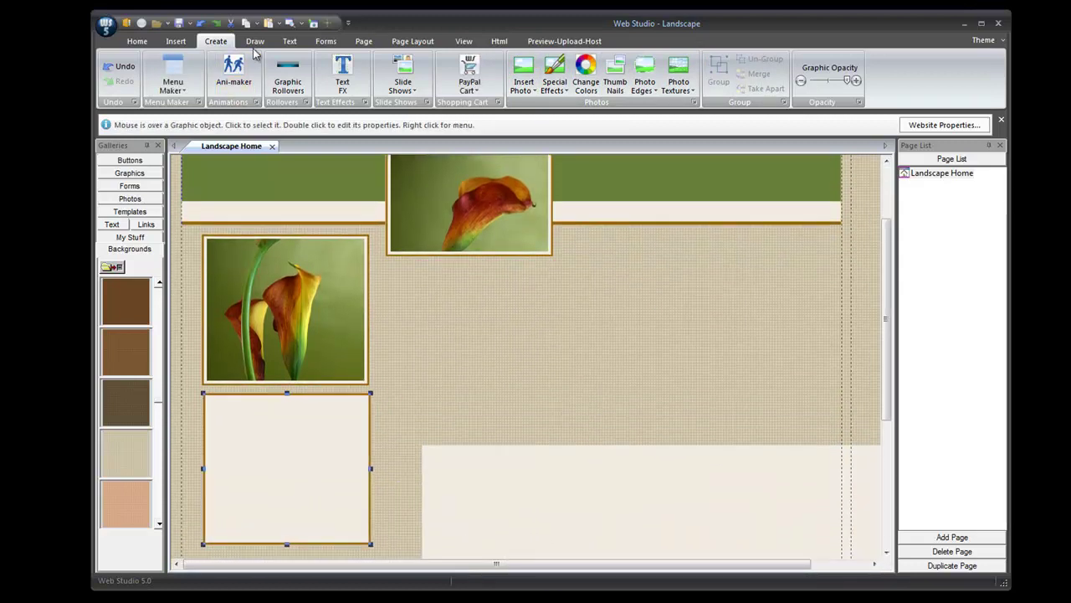
pyautogui.click(412, 41)
pyautogui.click(673, 65)
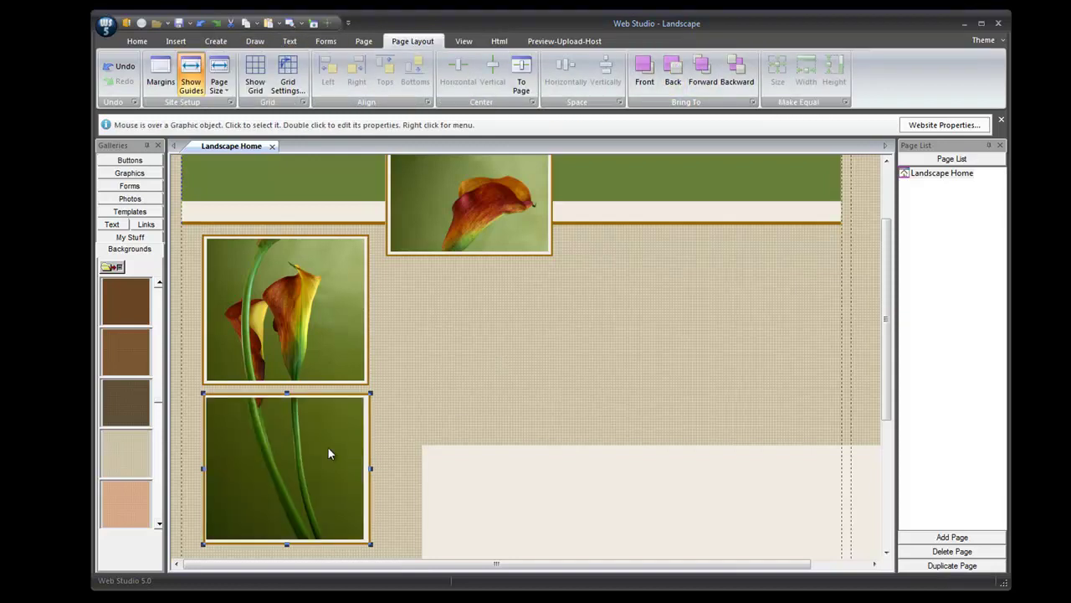
# Center the stems photo in its frame and combine the two into one object.
pyautogui.moveTo(193, 446); pyautogui.dragTo(270, 489)
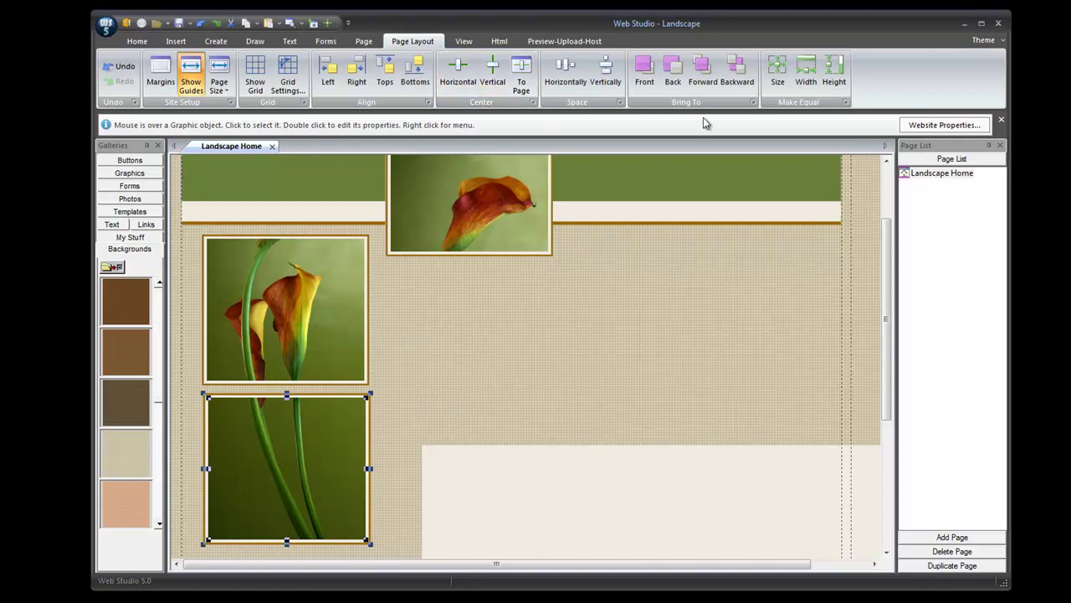
pyautogui.click(216, 41)
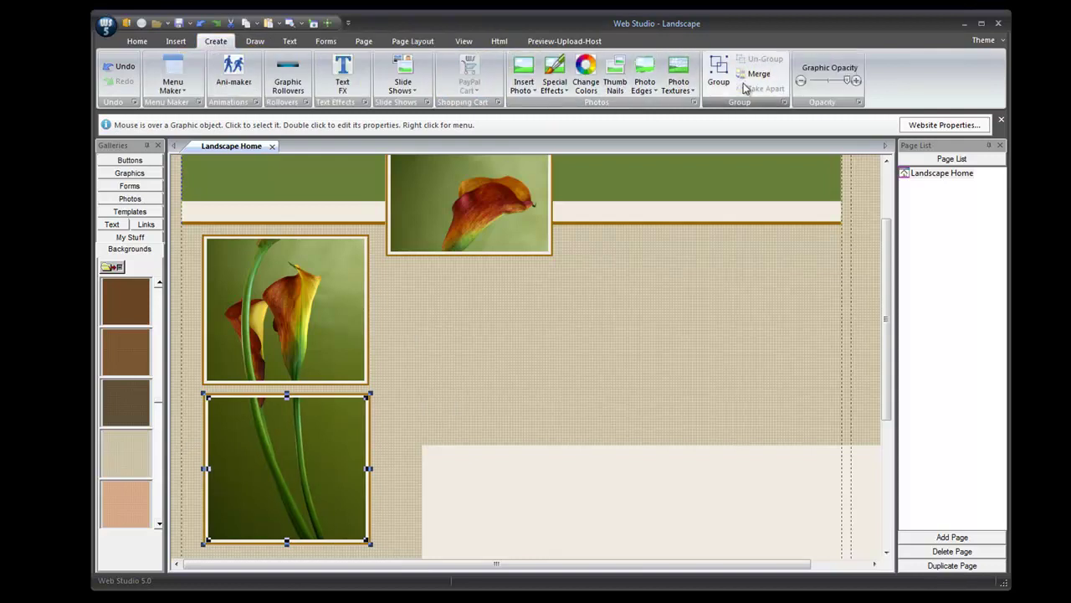
pyautogui.click(461, 340)
# Stack the three framed photos in an evenly spaced column along the left guide, from single bloom down to stems.
pyautogui.moveTo(315, 418); pyautogui.dragTo(294, 477)
pyautogui.moveTo(302, 329); pyautogui.dragTo(286, 376)
pyautogui.moveTo(438, 222); pyautogui.dragTo(234, 238)
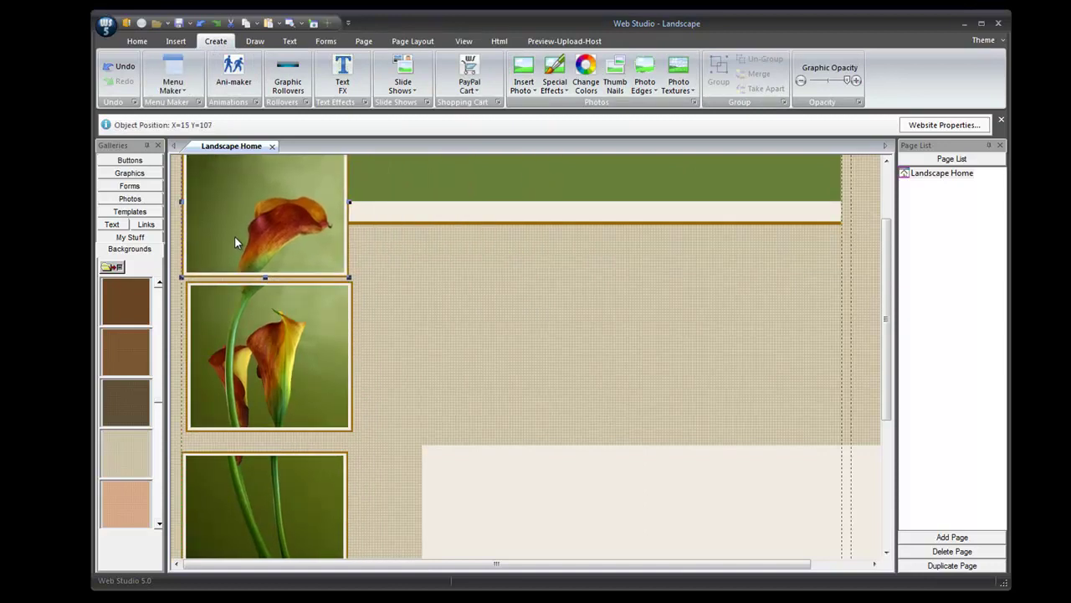
pyautogui.scroll(-2, 883, 281)
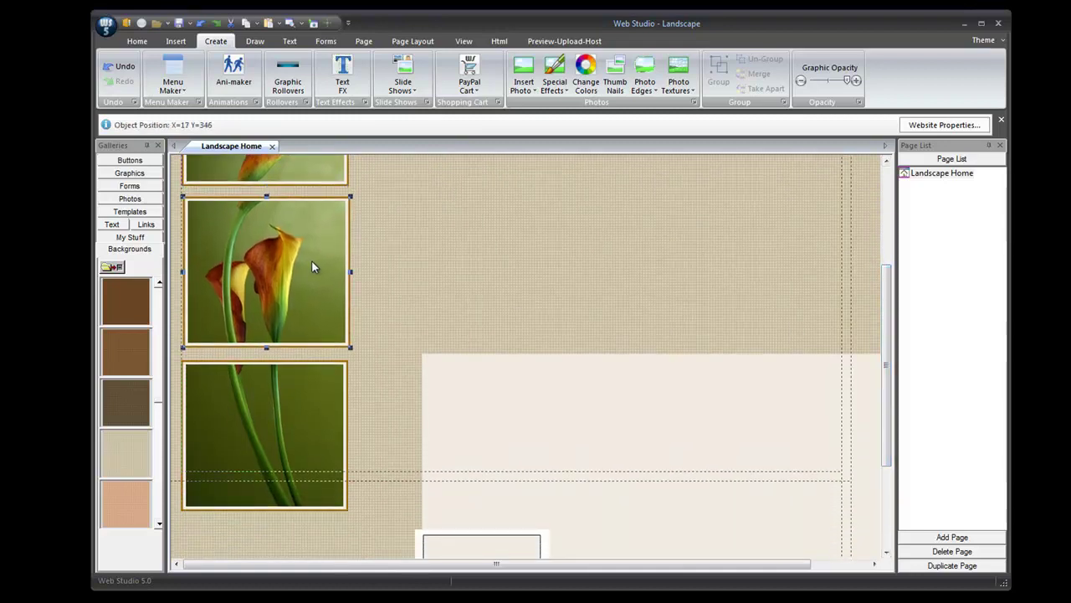
pyautogui.click(313, 393)
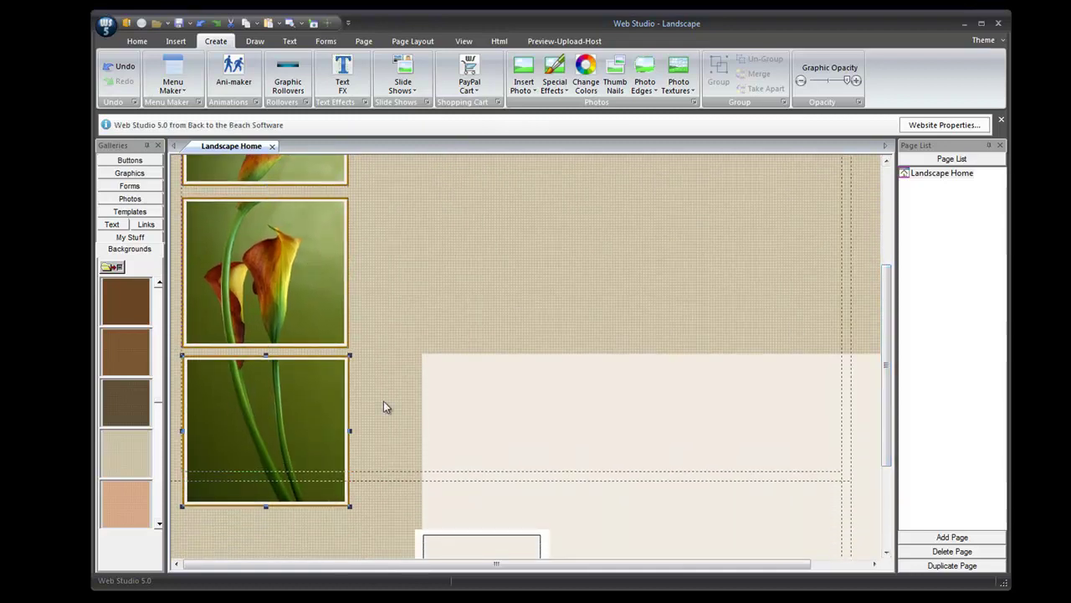
# Move the content rectangle beside the photo column and resize it to fit between the photos, header strip, right guide and lower guide.
pyautogui.moveTo(650, 377); pyautogui.dragTo(635, 213)
pyautogui.scroll(2, 889, 285)
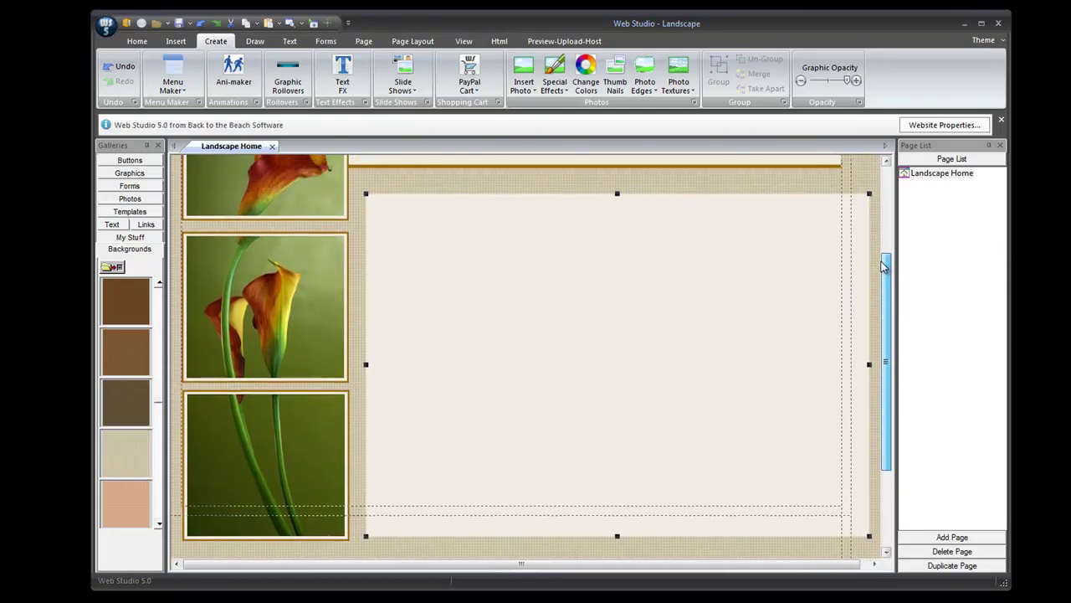
pyautogui.moveTo(868, 376); pyautogui.dragTo(841, 376)
pyautogui.moveTo(602, 206); pyautogui.dragTo(599, 189)
pyautogui.moveTo(367, 369); pyautogui.dragTo(358, 369)
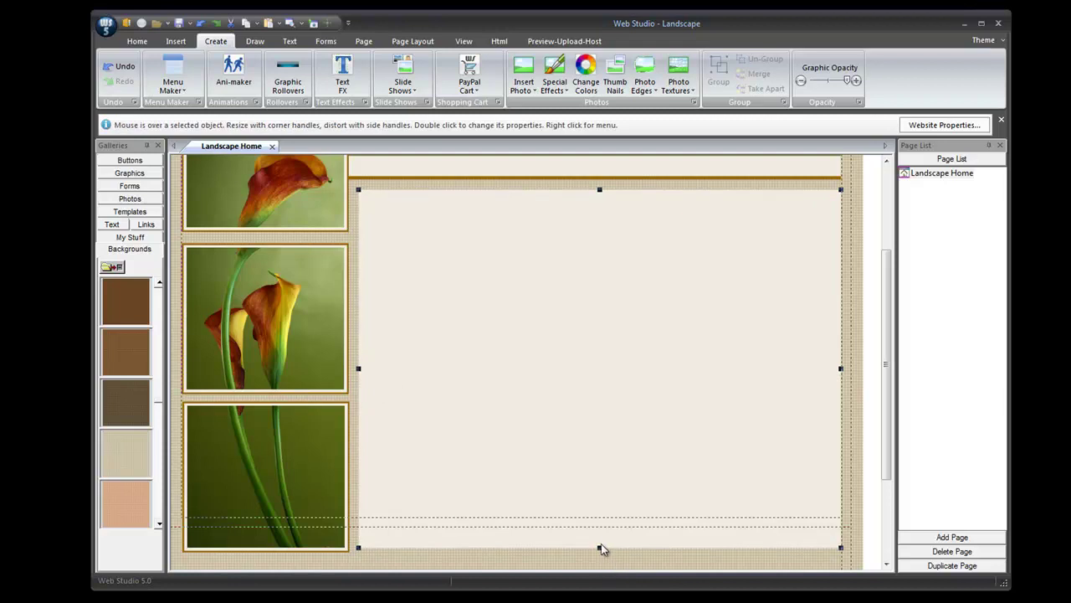
pyautogui.moveTo(601, 548); pyautogui.dragTo(600, 525)
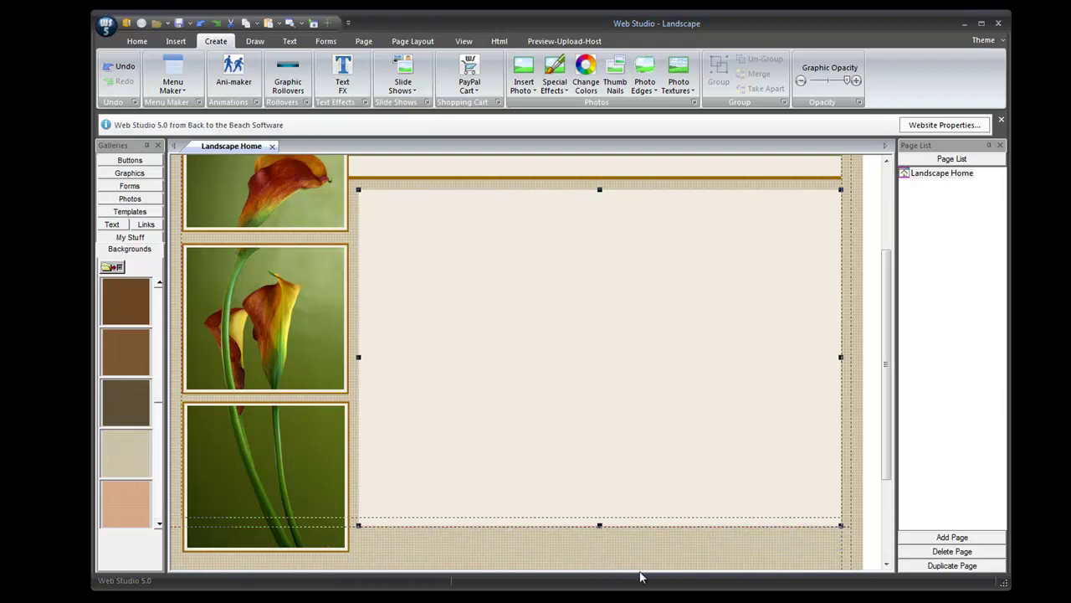
# Draw a brown footer bar just below the content rectangle, matching its width and ending level with the lowest framed photo.
pyautogui.click(255, 41)
pyautogui.click(162, 71)
pyautogui.click(162, 122)
pyautogui.moveTo(243, 205); pyautogui.dragTo(357, 362)
pyautogui.moveTo(410, 466); pyautogui.dragTo(842, 513)
pyautogui.moveTo(363, 507); pyautogui.dragTo(360, 506)
pyautogui.moveTo(600, 475); pyautogui.dragTo(599, 552)
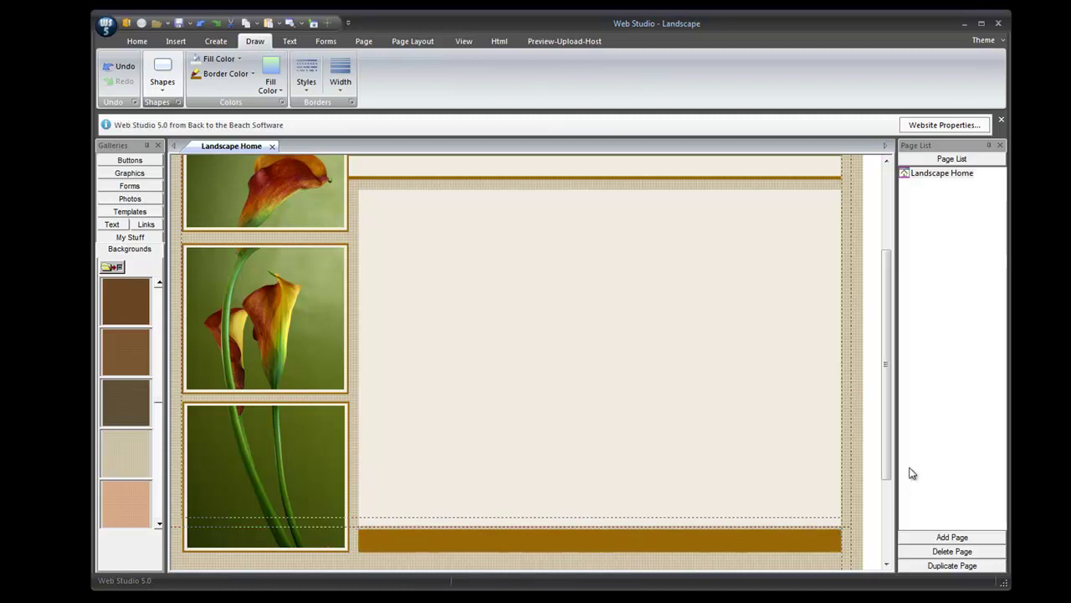
# Add a new text object in the green header with the text "west coast".
pyautogui.moveTo(885, 410); pyautogui.dragTo(866, 248)
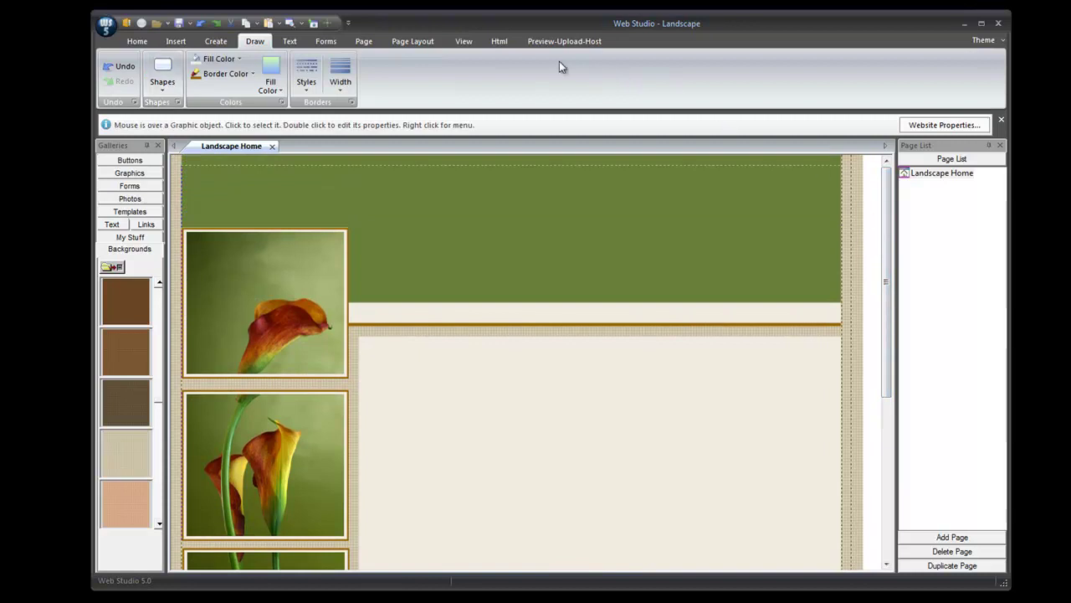
pyautogui.click(288, 39)
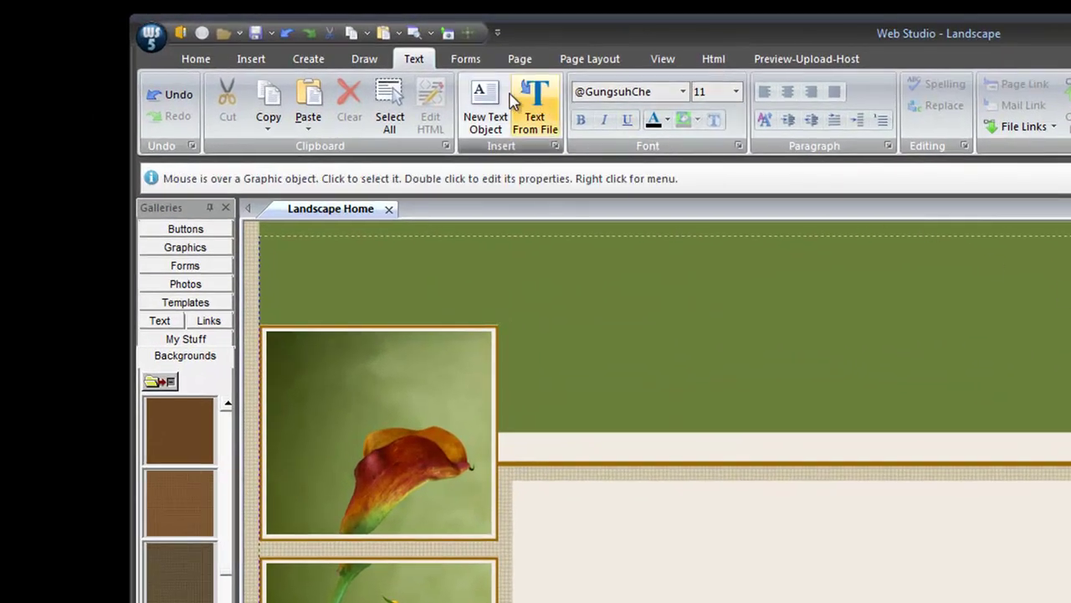
pyautogui.click(493, 98)
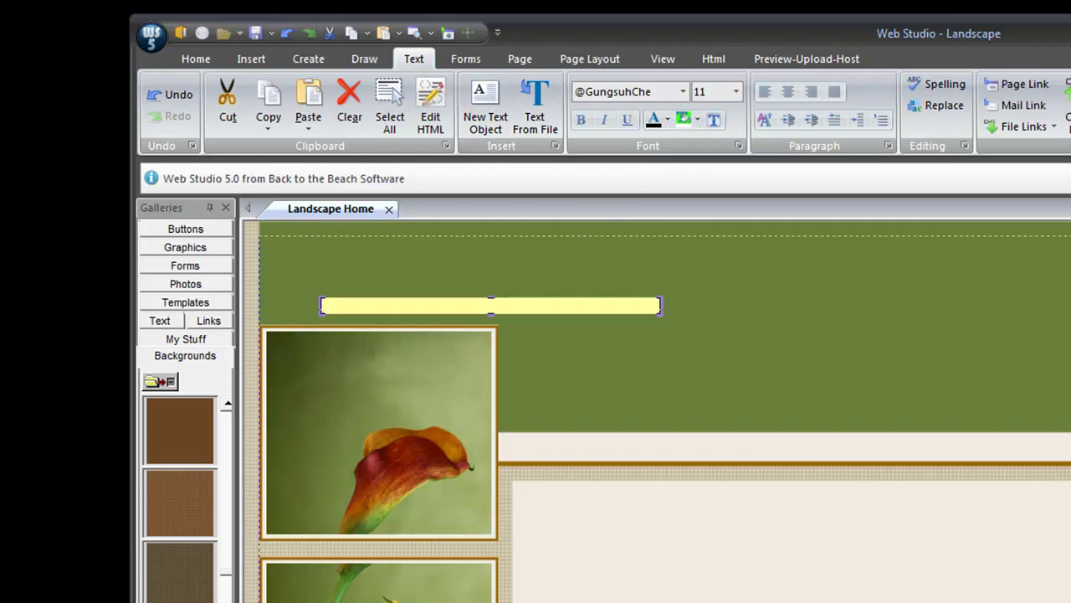
pyautogui.write('west c')
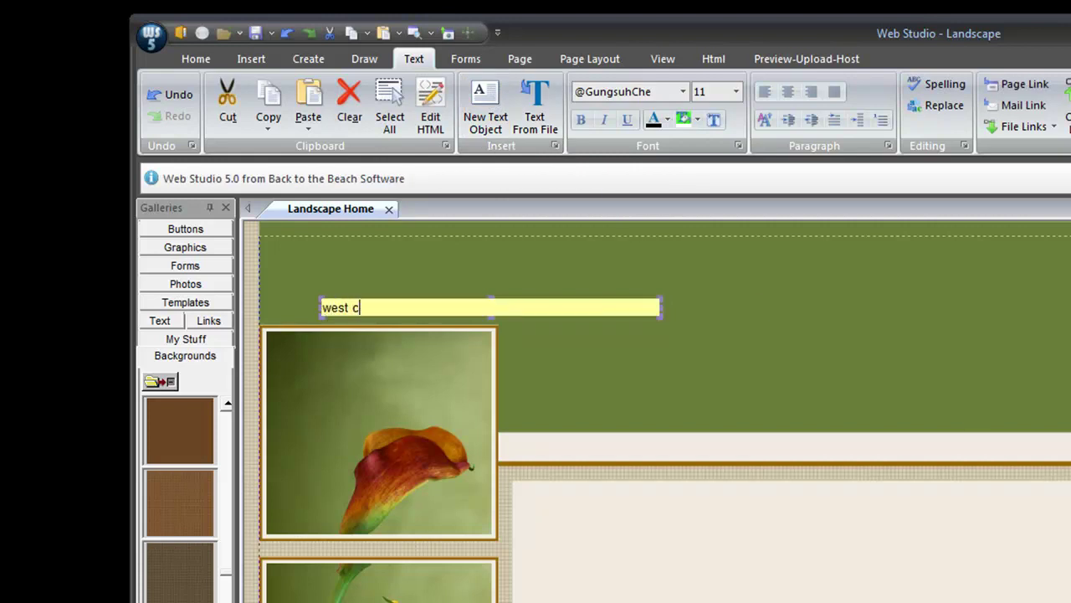
pyautogui.write('oast')
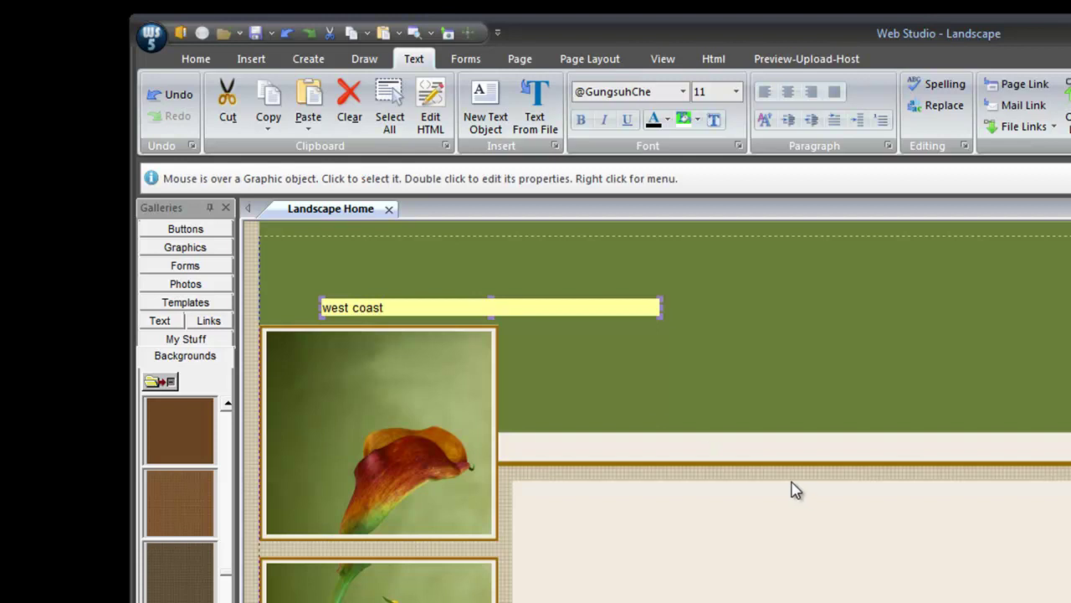
# Move the "west coast" text object from the green header into the upper part of the beige content rectangle.
pyautogui.click(788, 482)
pyautogui.moveTo(371, 309); pyautogui.dragTo(653, 516)
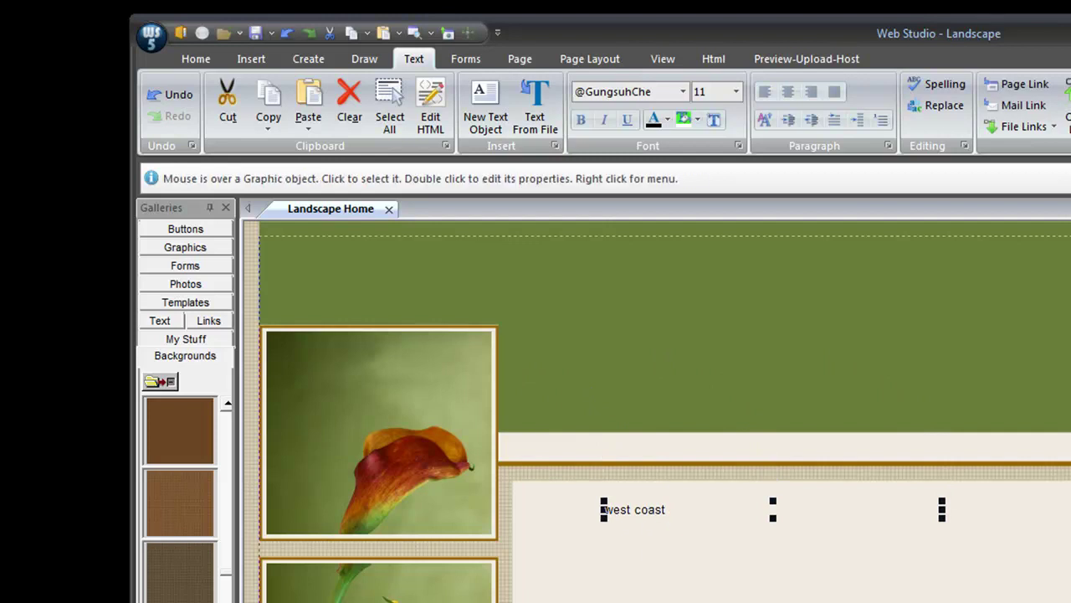
# Set the font size of the whole "west coast" text to 36.
pyautogui.doubleClick(655, 515)
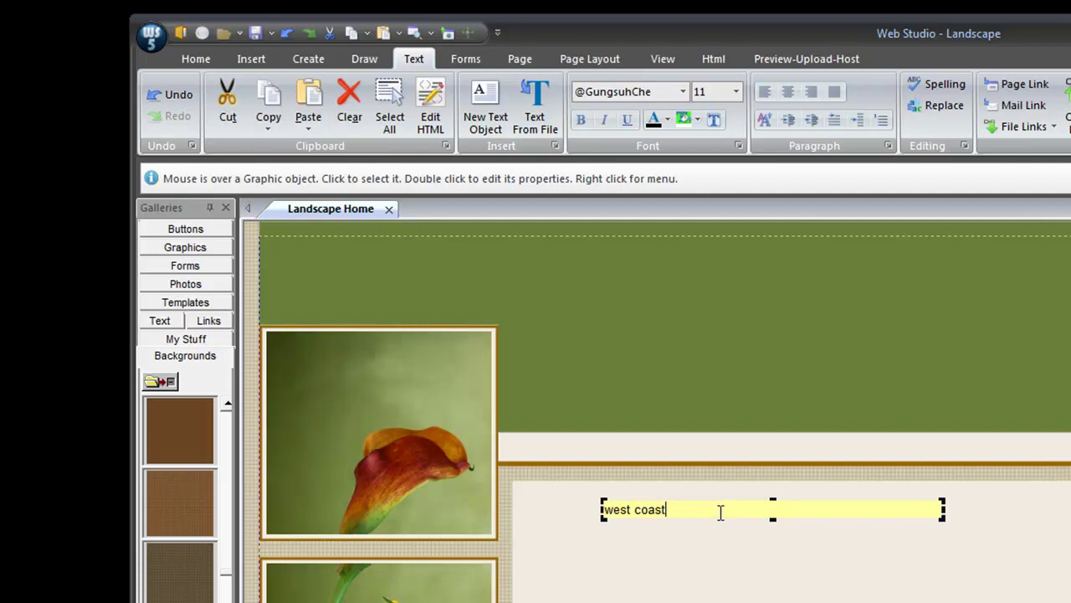
pyautogui.moveTo(720, 511); pyautogui.dragTo(597, 511)
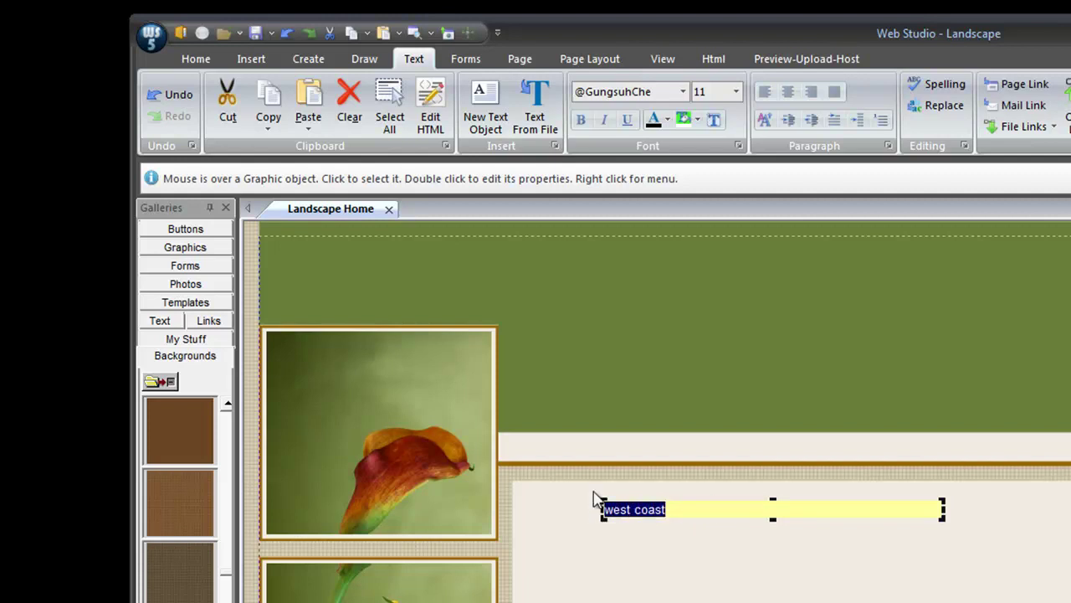
pyautogui.click(686, 512)
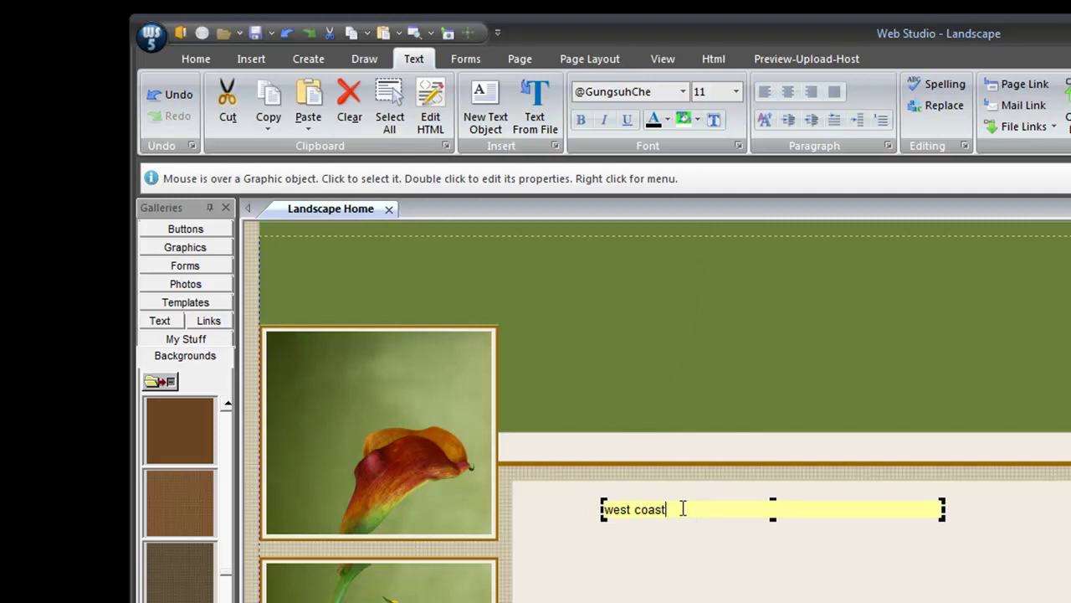
pyautogui.moveTo(683, 509); pyautogui.dragTo(601, 507)
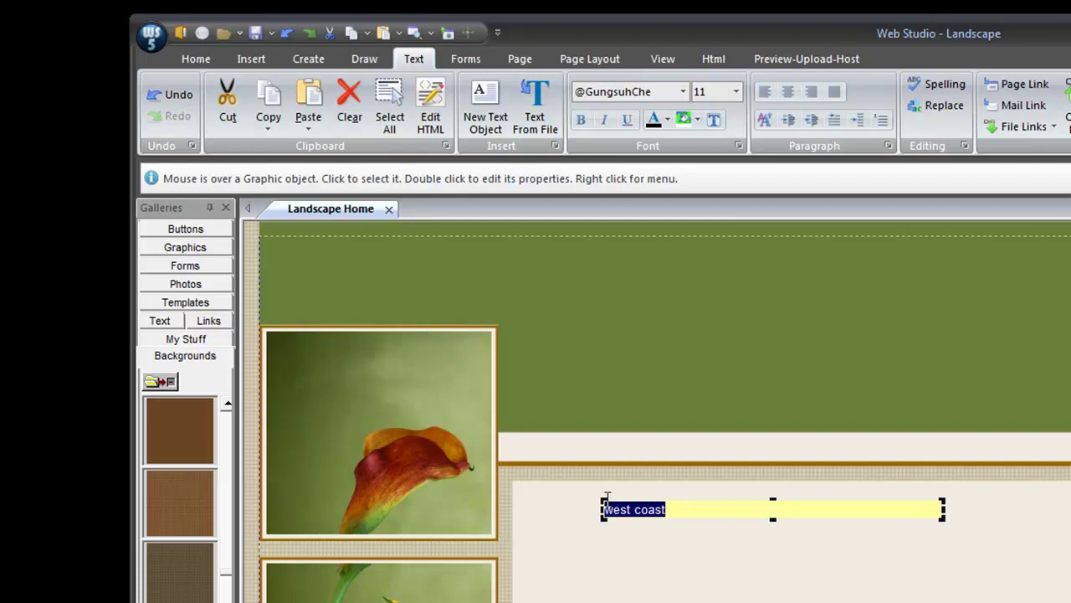
pyautogui.click(736, 91)
pyautogui.click(768, 226)
pyautogui.click(769, 227)
pyautogui.click(768, 226)
pyautogui.click(768, 227)
pyautogui.click(769, 227)
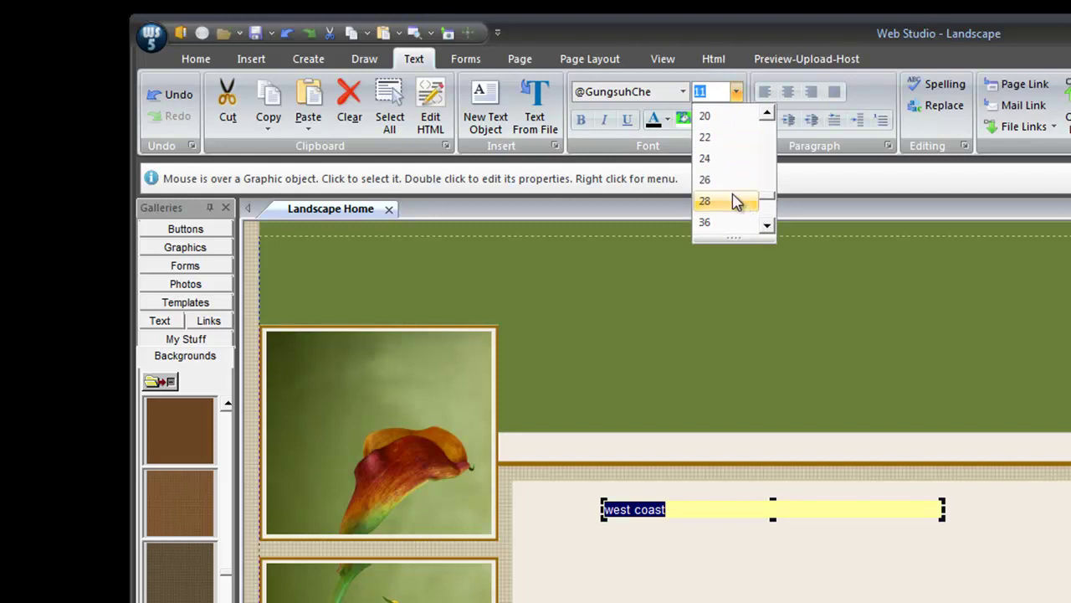
pyautogui.click(732, 180)
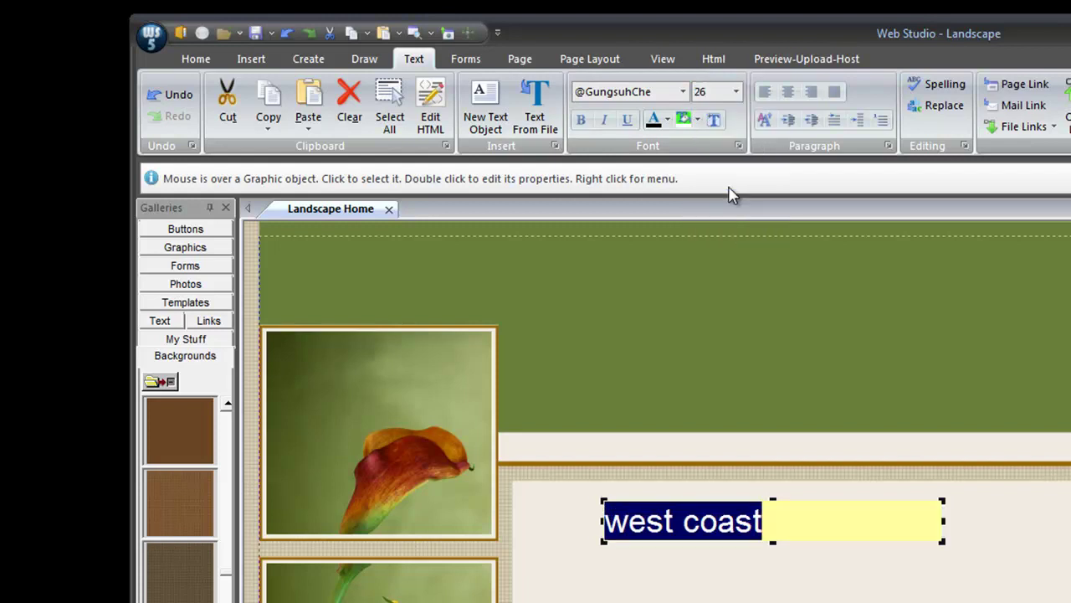
pyautogui.click(735, 91)
pyautogui.click(722, 178)
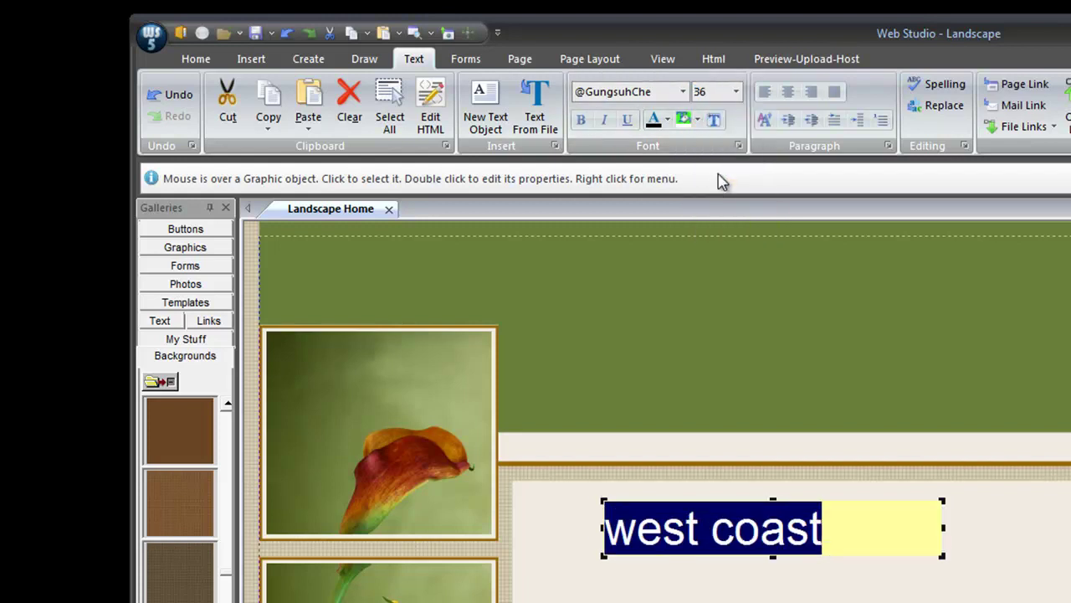
# Color the "west coast" text with the content rectangle's beige, sampled by eyedropper, and place it in the green header above the first photo.
pyautogui.click(668, 123)
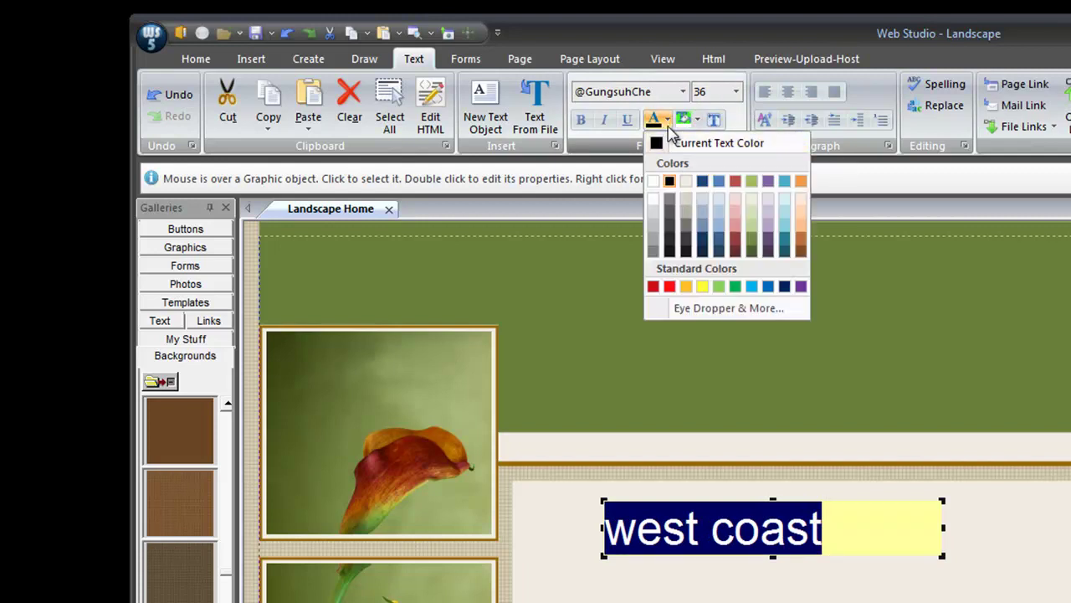
pyautogui.click(709, 308)
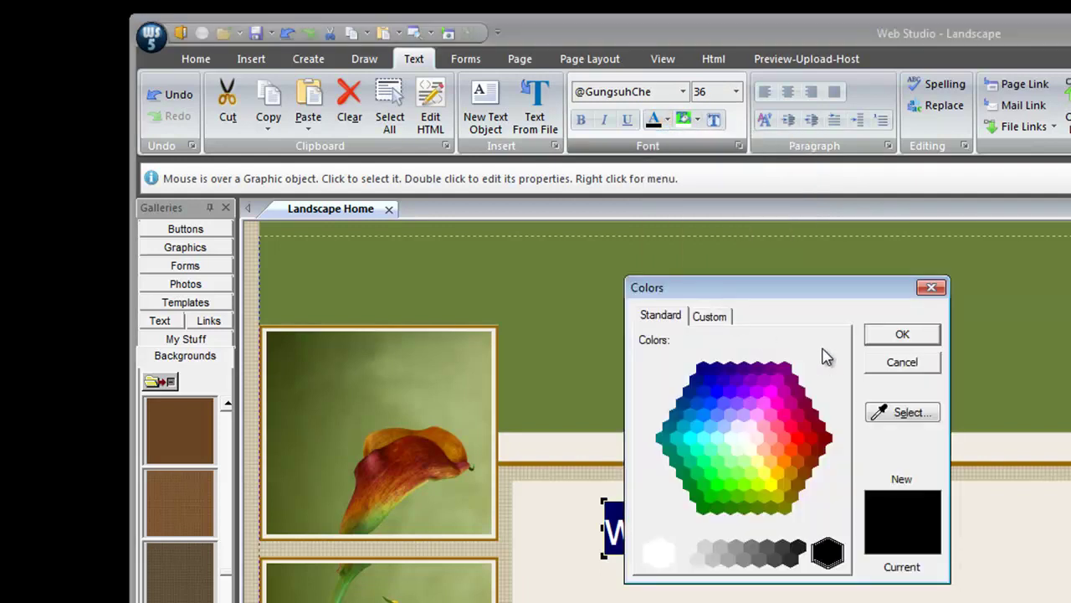
pyautogui.click(904, 414)
pyautogui.click(1033, 533)
pyautogui.click(901, 336)
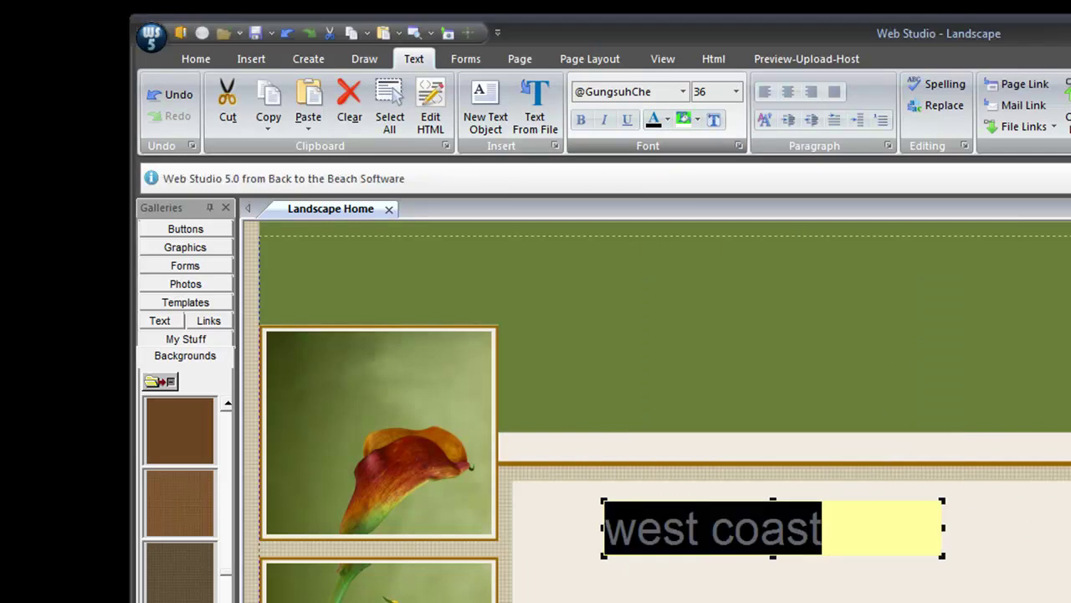
pyautogui.press('Escape')
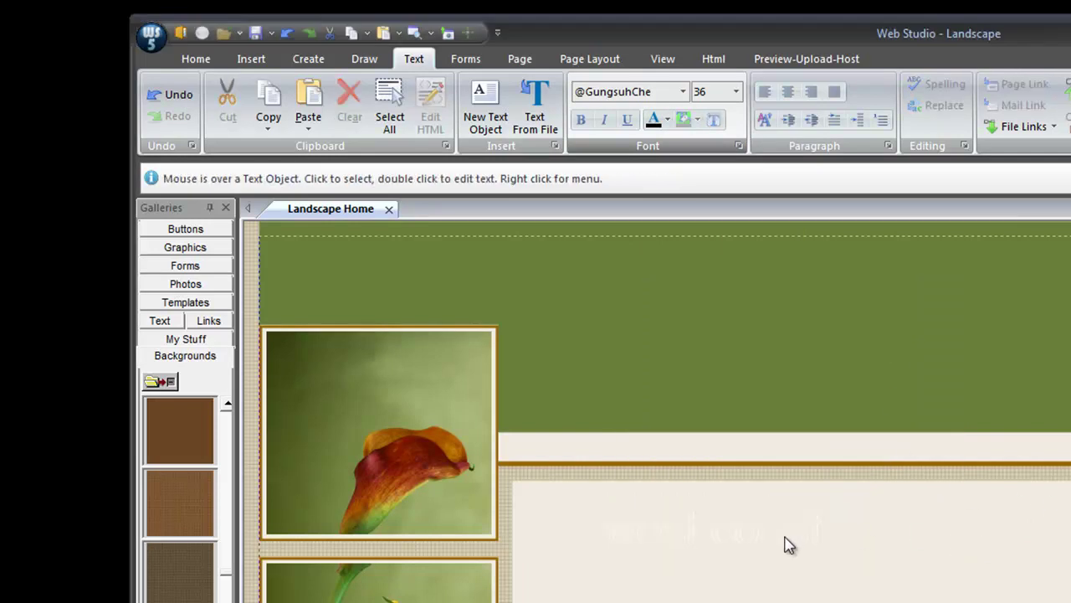
pyautogui.moveTo(785, 533); pyautogui.dragTo(455, 281)
pyautogui.click(599, 481)
# Preview the Landscape Home page, close the preview and save the project.
pyautogui.click(431, 34)
pyautogui.click(456, 65)
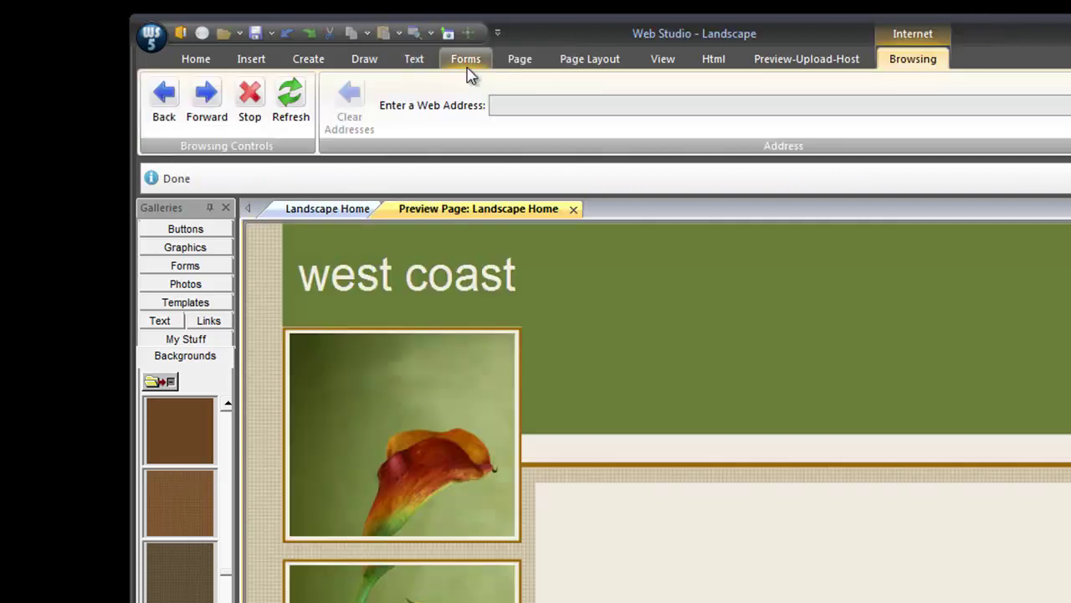
pyautogui.click(574, 209)
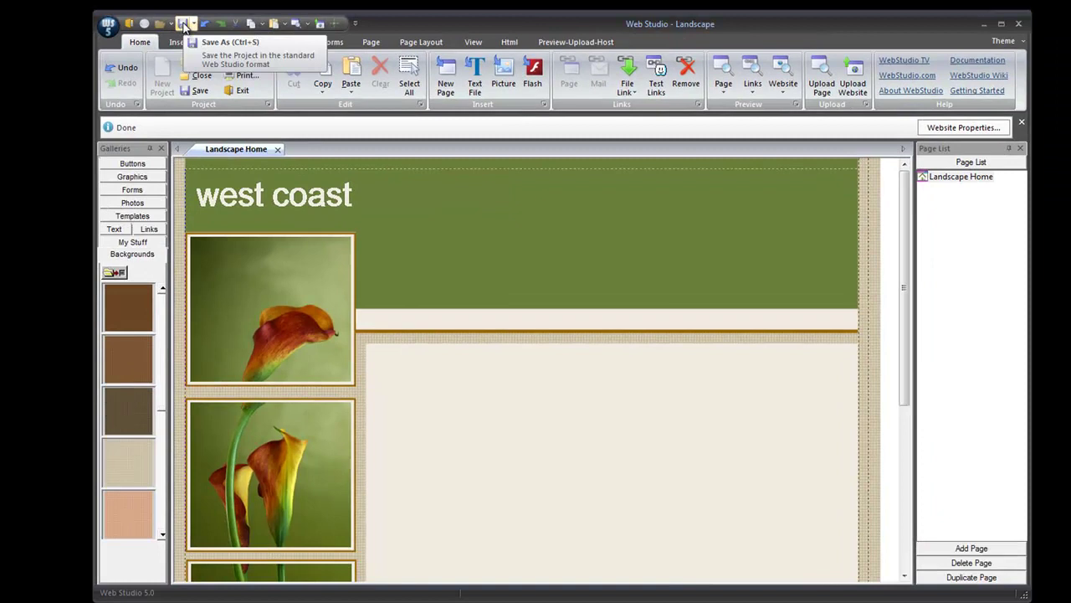
pyautogui.click(255, 33)
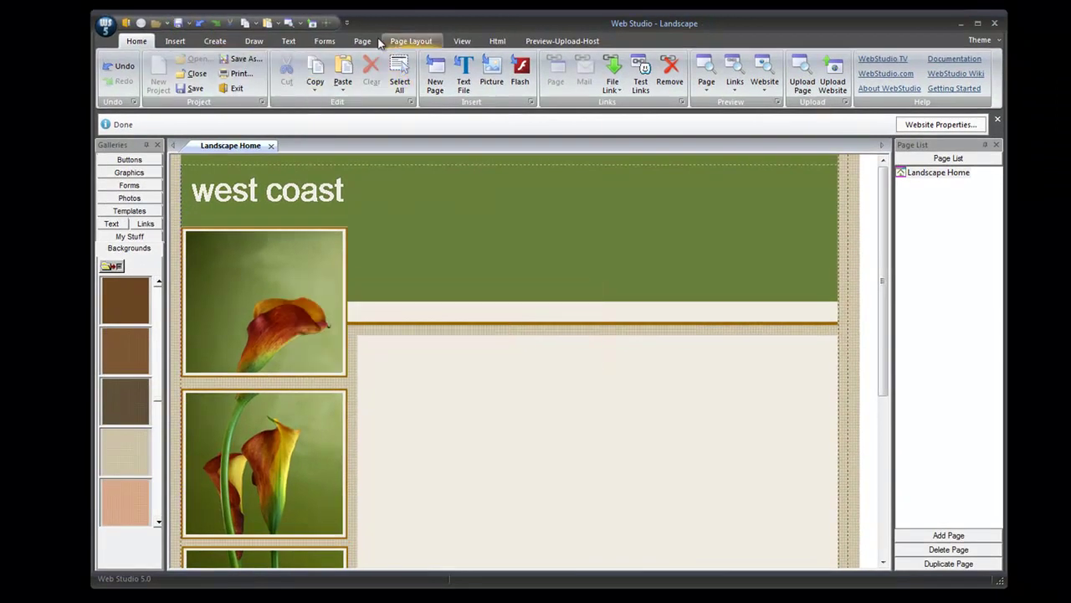
# Add a new text object reading "landscaping" and place it in the green header beside the first photo.
pyautogui.click(288, 42)
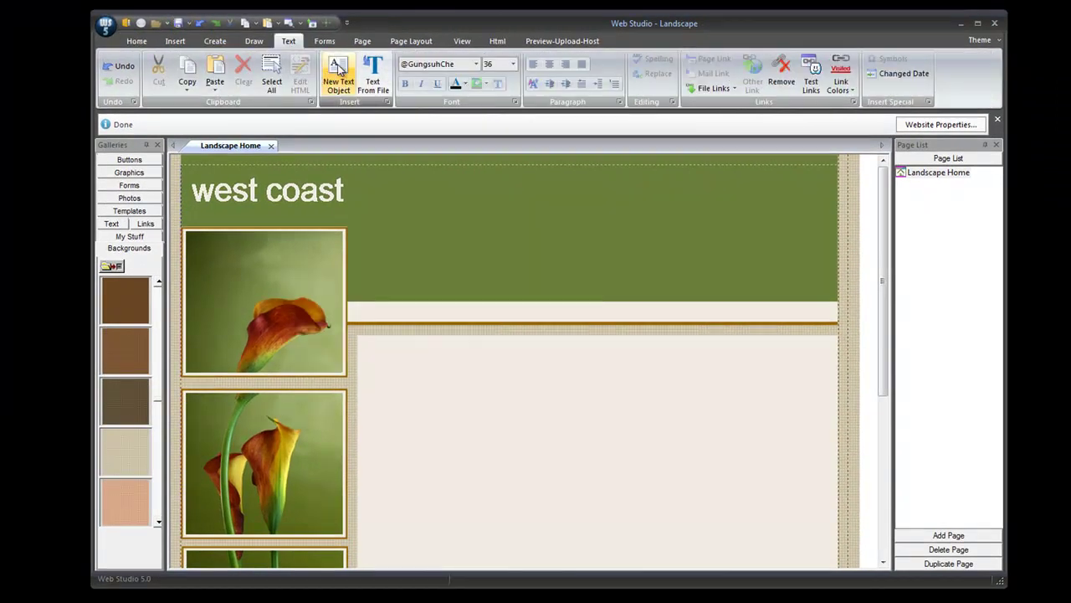
pyautogui.click(338, 73)
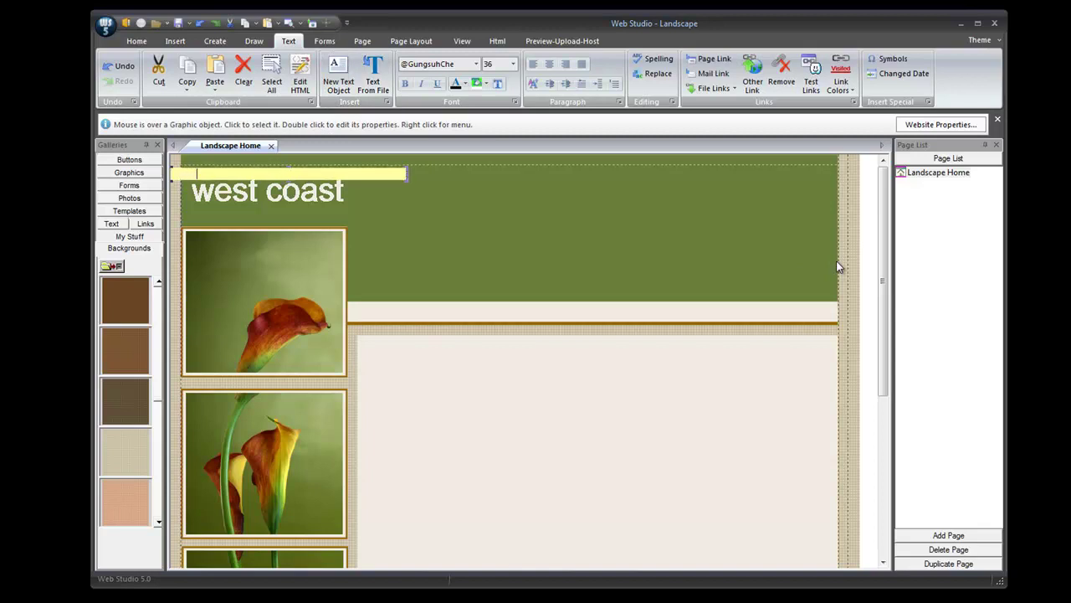
pyautogui.click(753, 333)
pyautogui.moveTo(208, 178); pyautogui.dragTo(480, 259)
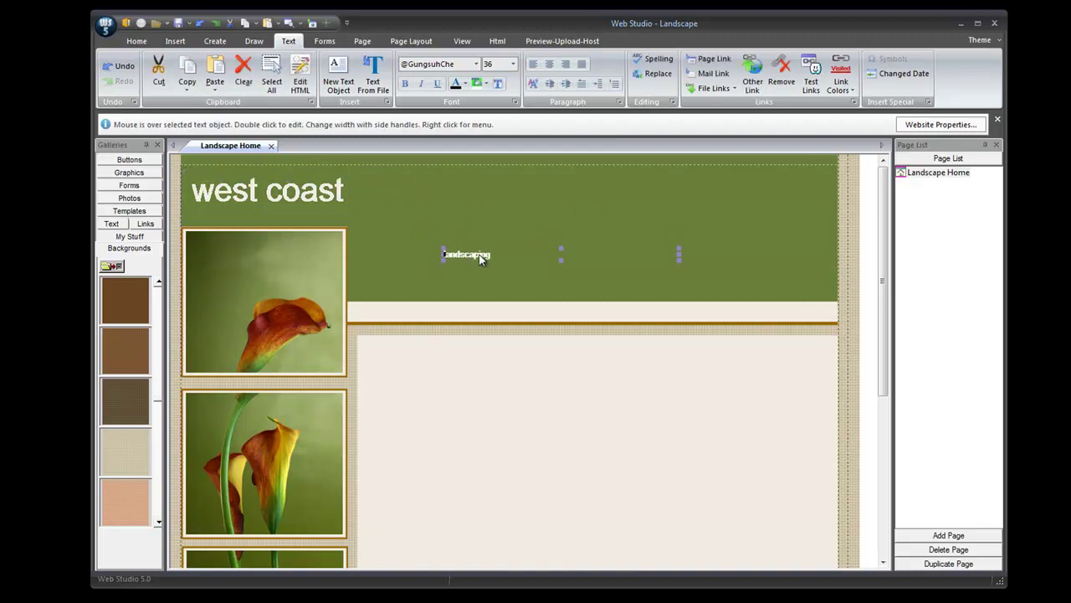
# Set the font size of the whole "landscaping" text to 72.
pyautogui.doubleClick(480, 258)
pyautogui.doubleClick(483, 255)
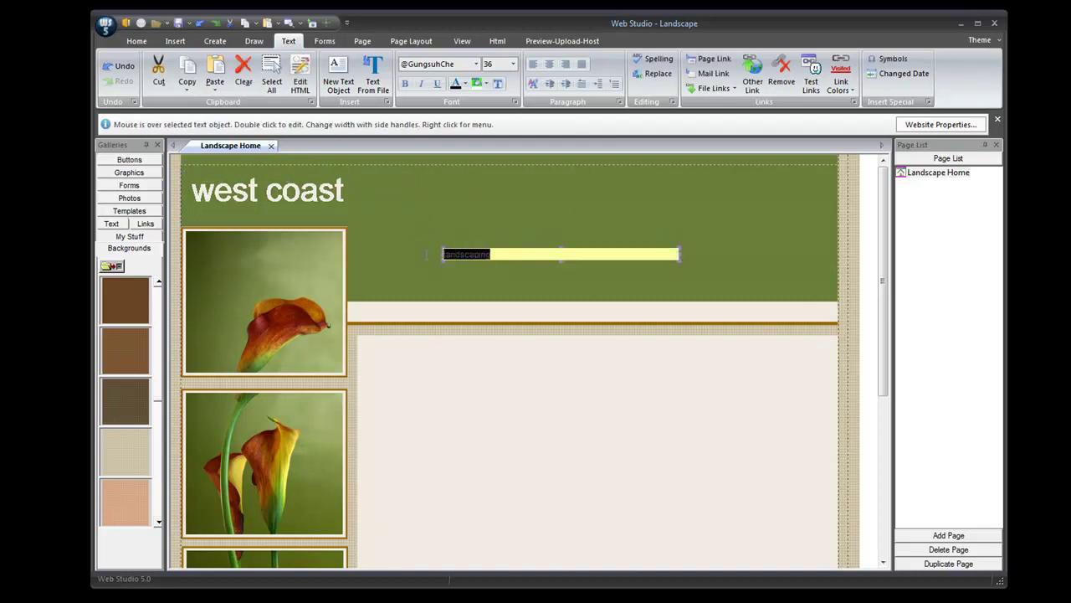
pyautogui.click(513, 64)
pyautogui.click(506, 154)
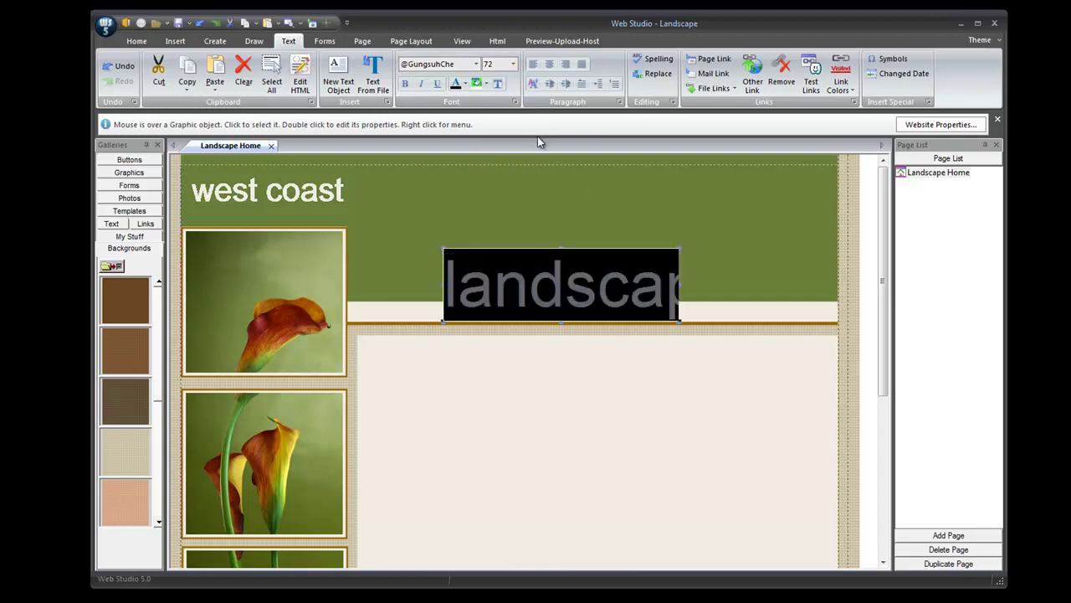
# Color the "landscaping" text with the header green sampled by eyedropper and lightened to luminance 132 (RGB 147, 176, 86).
pyautogui.click(464, 83)
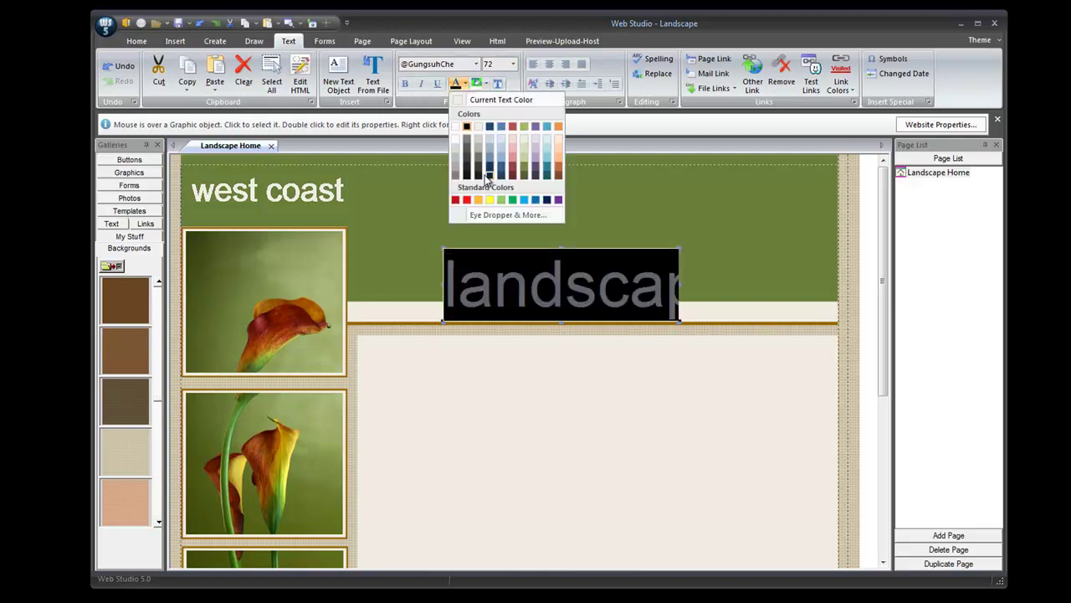
pyautogui.click(497, 217)
pyautogui.click(631, 288)
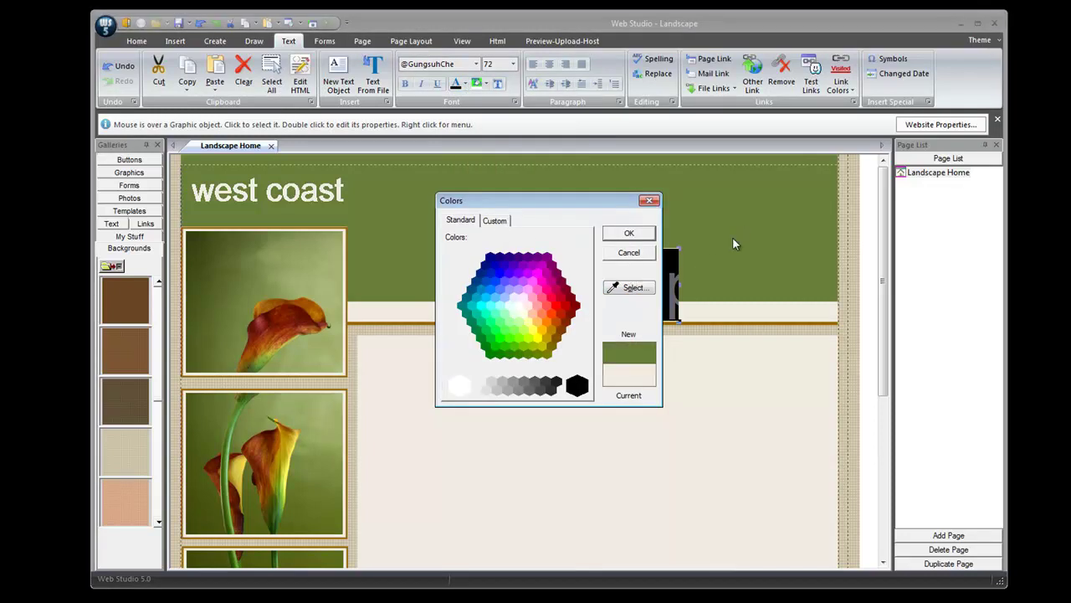
pyautogui.click(495, 220)
pyautogui.moveTo(549, 291); pyautogui.dragTo(555, 285)
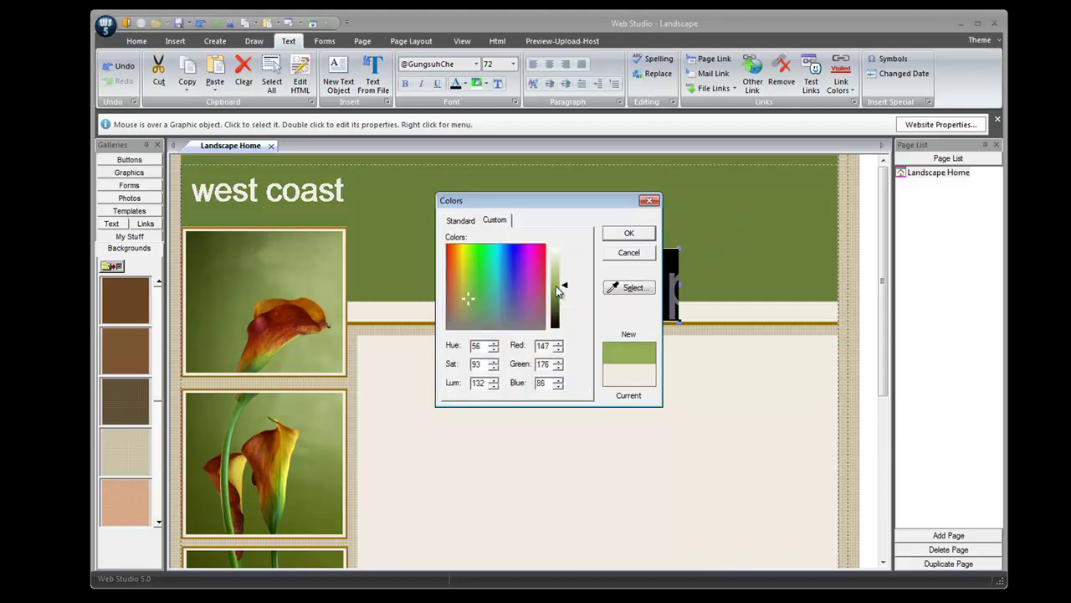
pyautogui.click(625, 234)
pyautogui.click(671, 304)
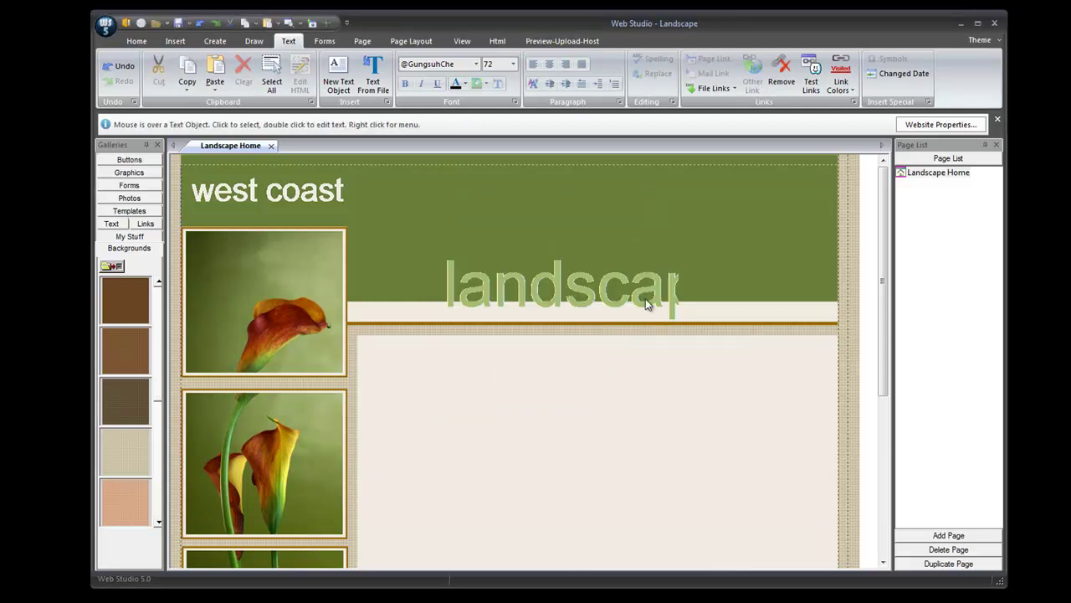
# Reposition the "landscaping" text object inside the green header, closer to the first photo and just above the beige strip.
pyautogui.moveTo(630, 294); pyautogui.dragTo(584, 280)
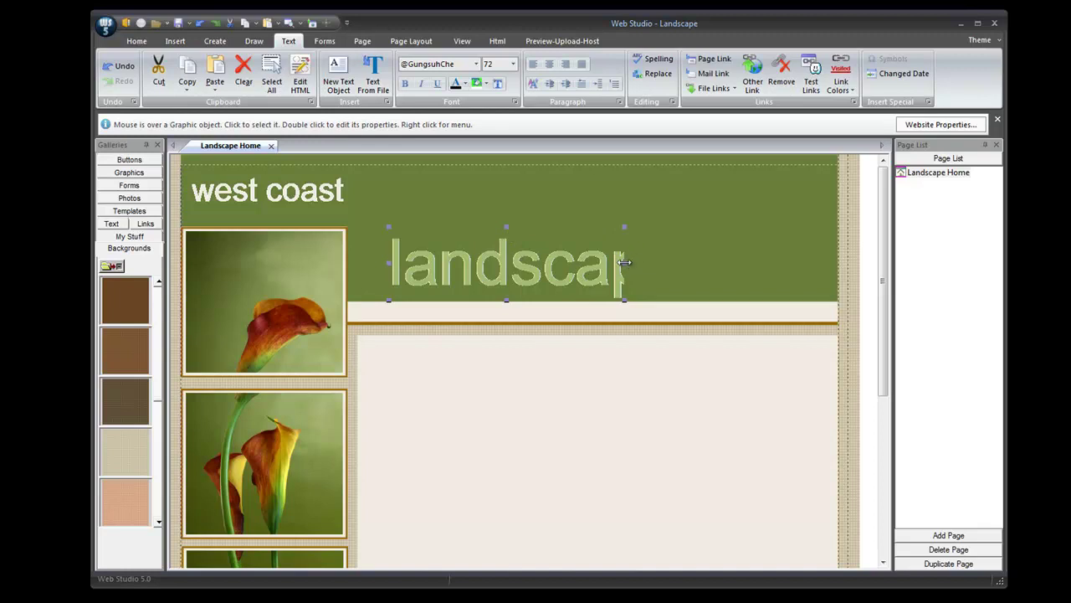
# Widen the "landscaping" text box so the whole word fits on one line, and move it up and right in the green banner.
pyautogui.moveTo(624, 267); pyautogui.dragTo(831, 241)
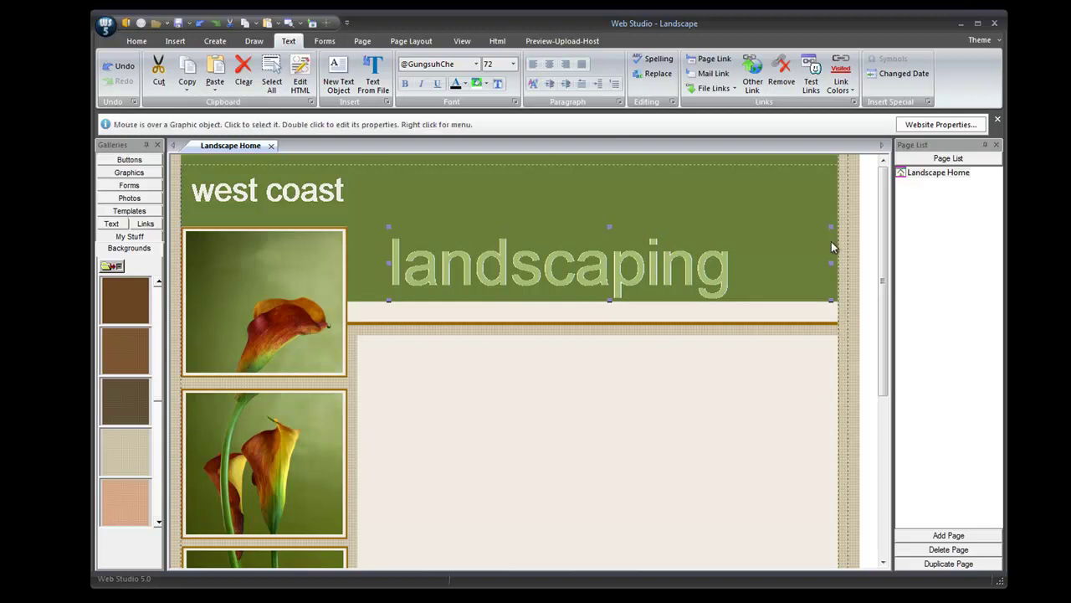
pyautogui.click(849, 251)
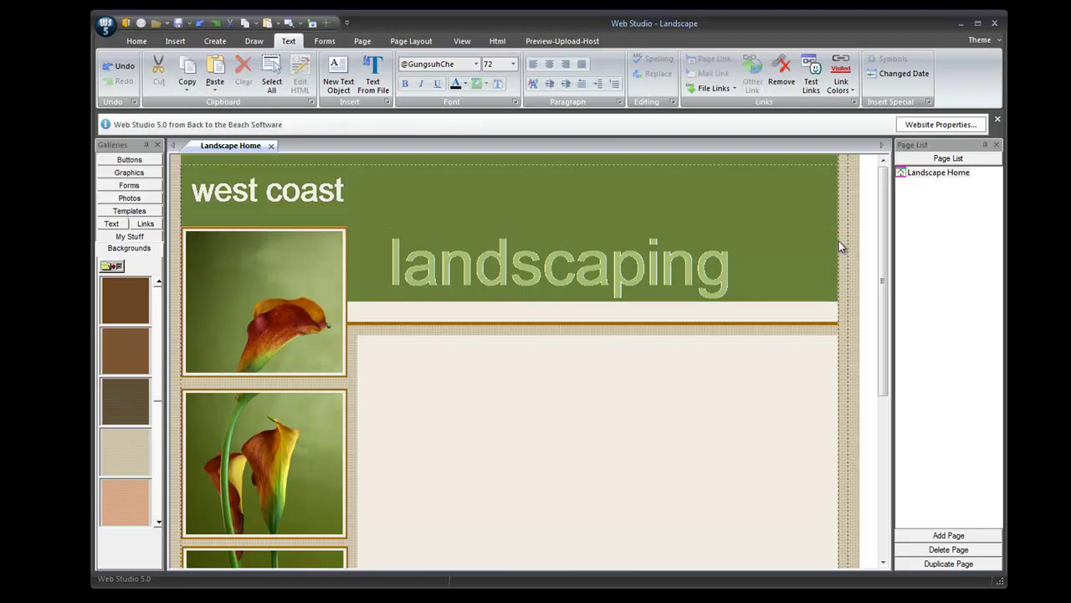
pyautogui.click(304, 194)
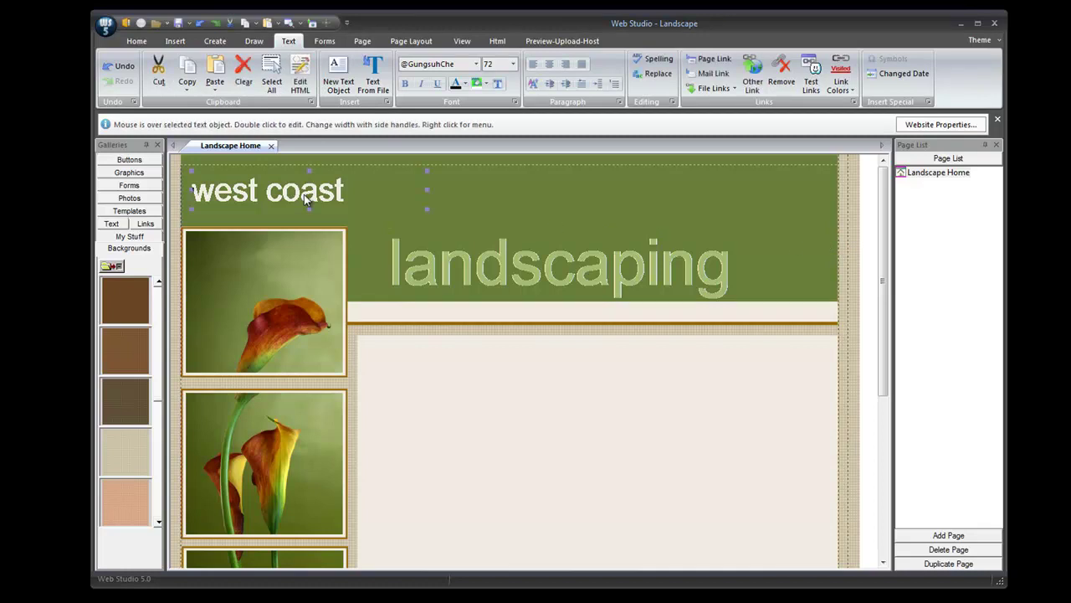
pyautogui.click(849, 324)
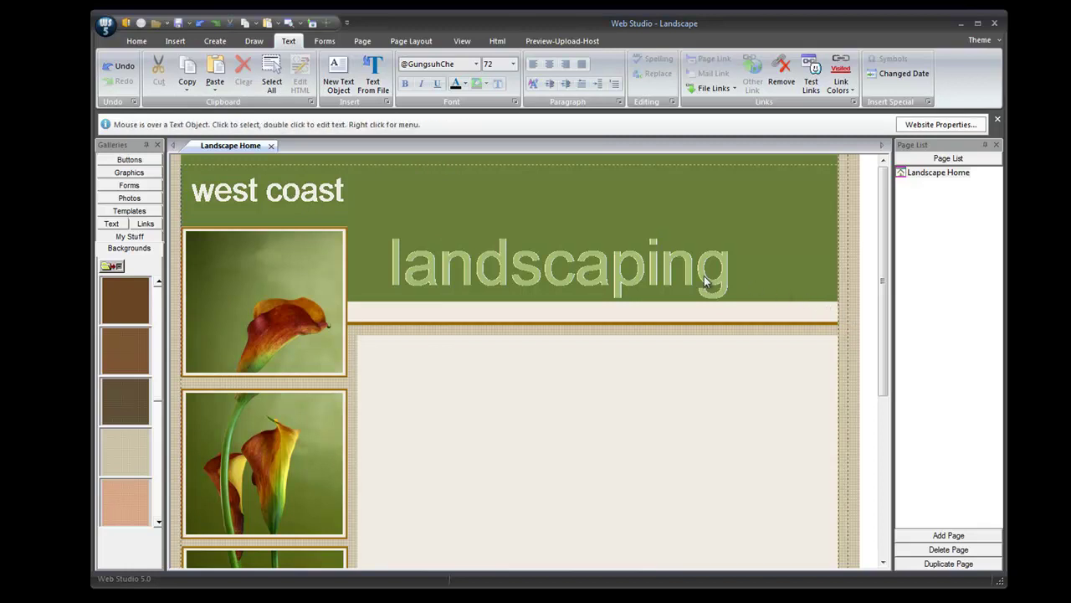
pyautogui.moveTo(706, 287); pyautogui.dragTo(734, 253)
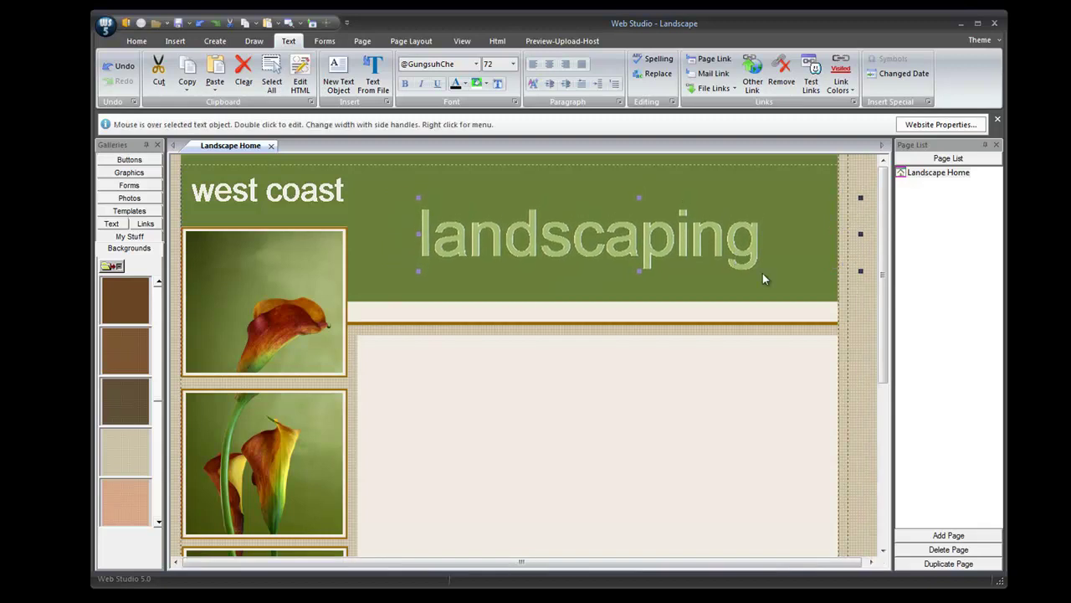
pyautogui.click(858, 334)
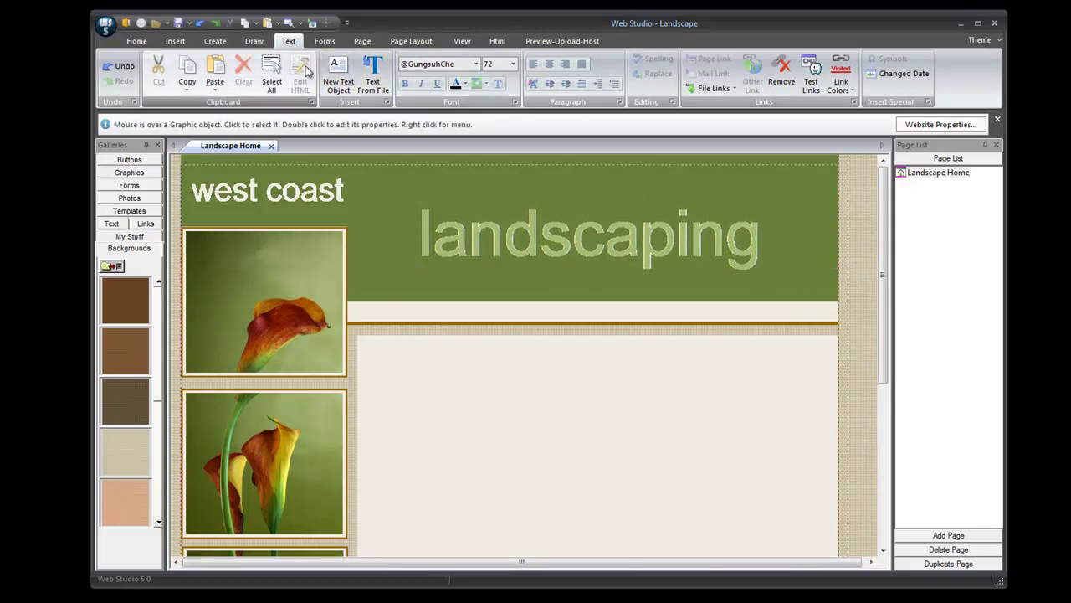
# Add a new text object containing the company's phone number, set to font size 16 and right-aligned.
pyautogui.click(335, 73)
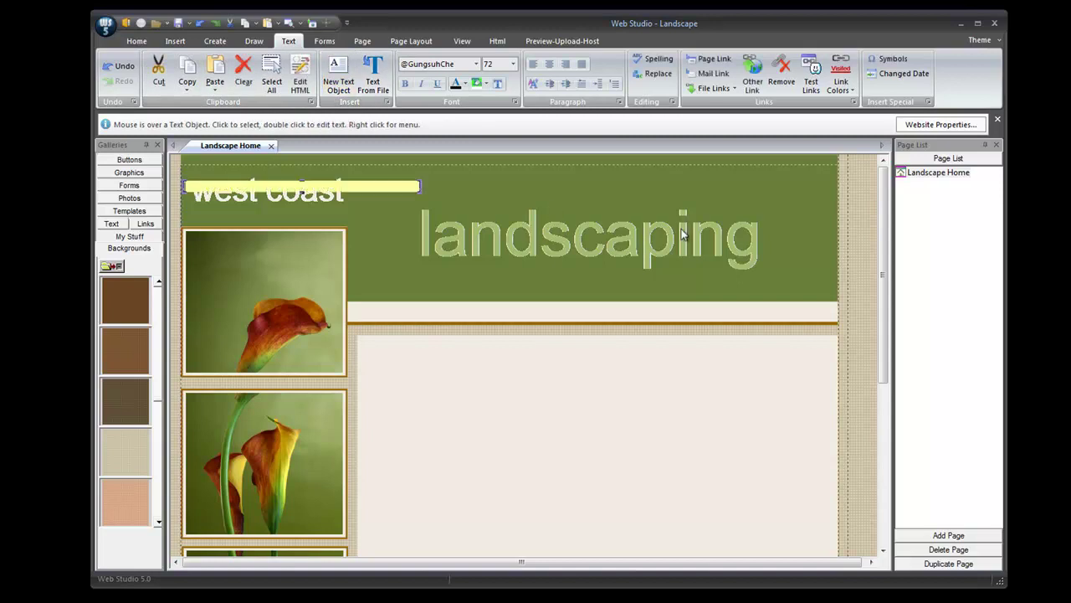
pyautogui.write('W')
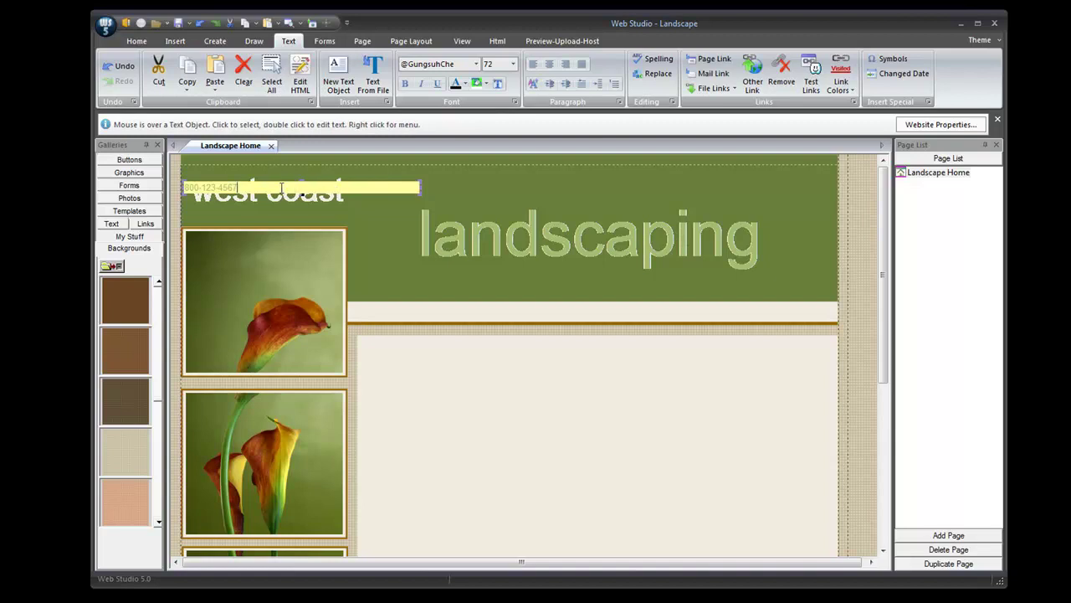
pyautogui.moveTo(241, 187); pyautogui.dragTo(183, 188)
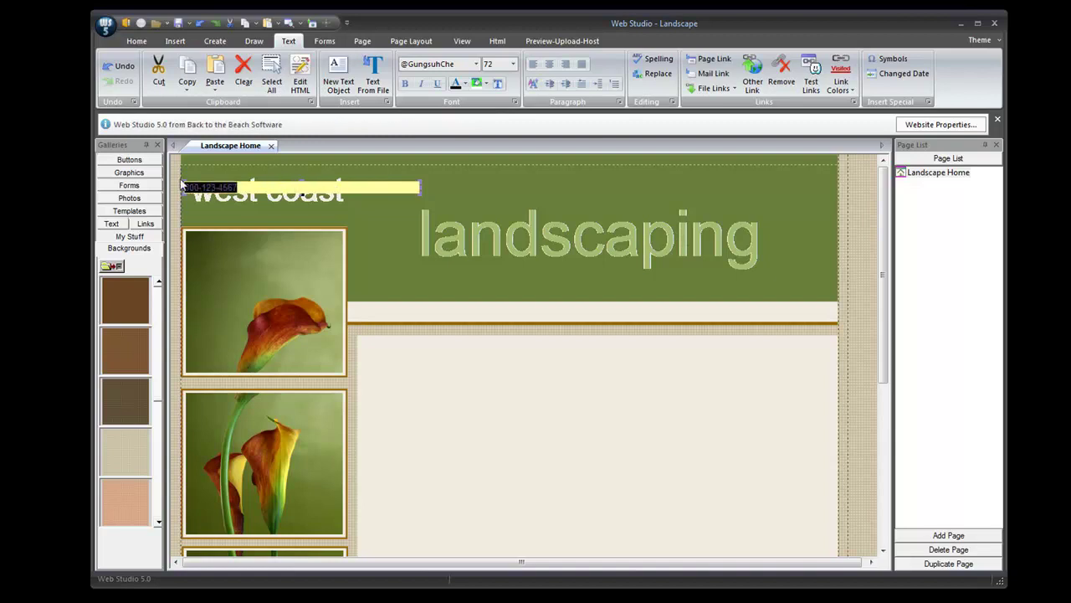
pyautogui.click(513, 64)
pyautogui.click(533, 82)
pyautogui.click(533, 81)
pyautogui.click(533, 81)
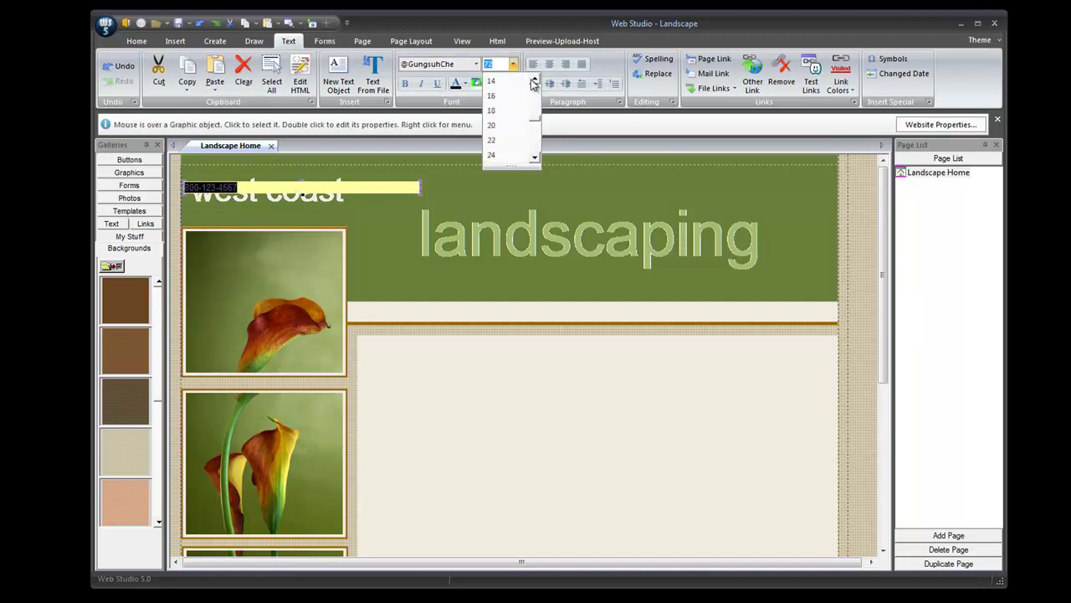
pyautogui.click(499, 95)
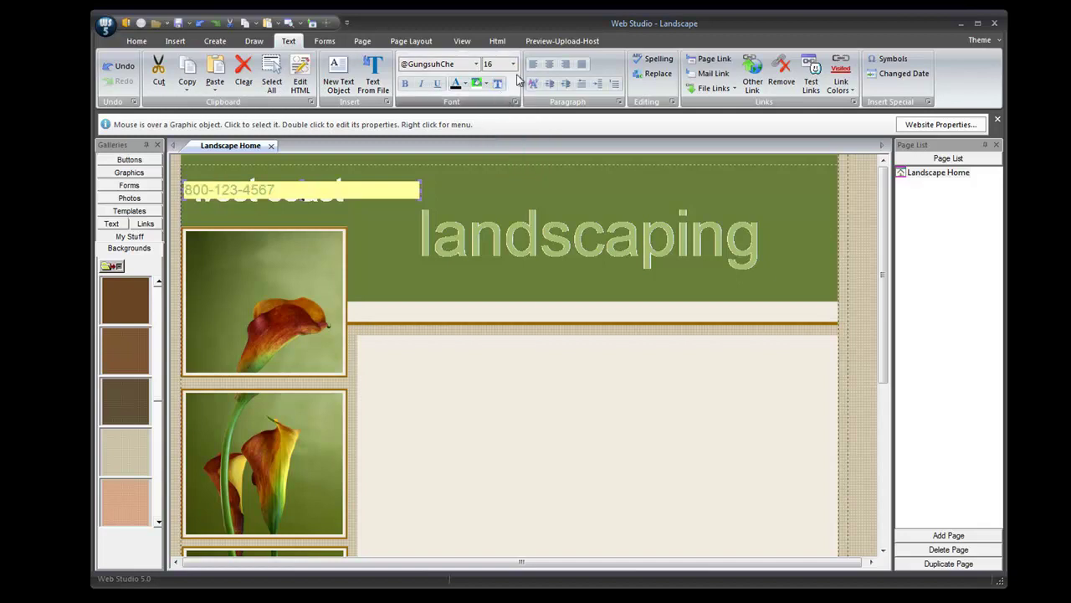
pyautogui.click(565, 63)
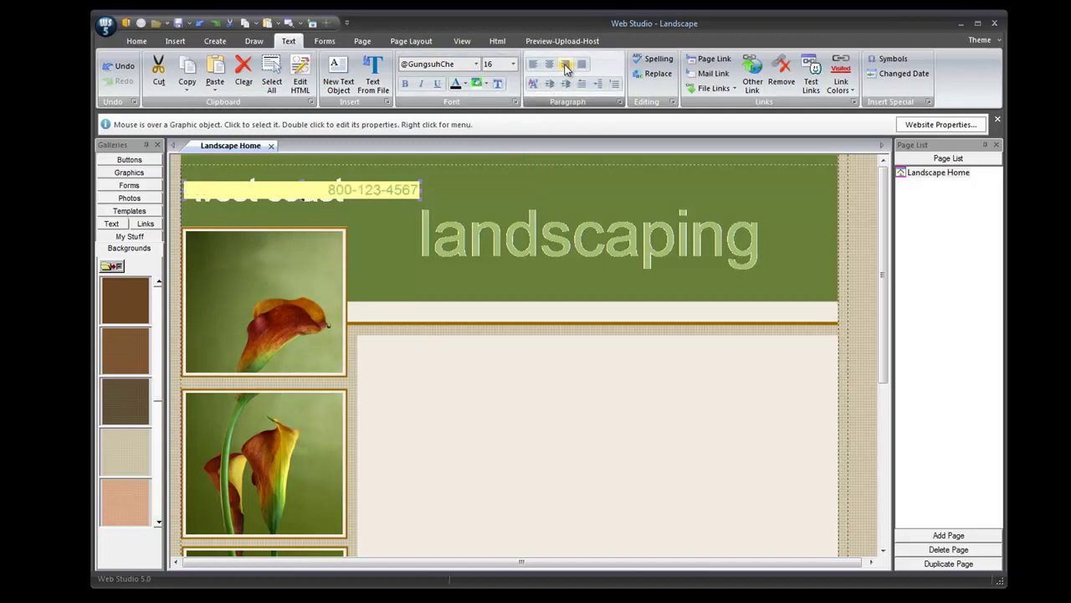
# Colour the phone number with the cream sampled from the content area and place it in the banner's upper-right corner.
pyautogui.click(466, 83)
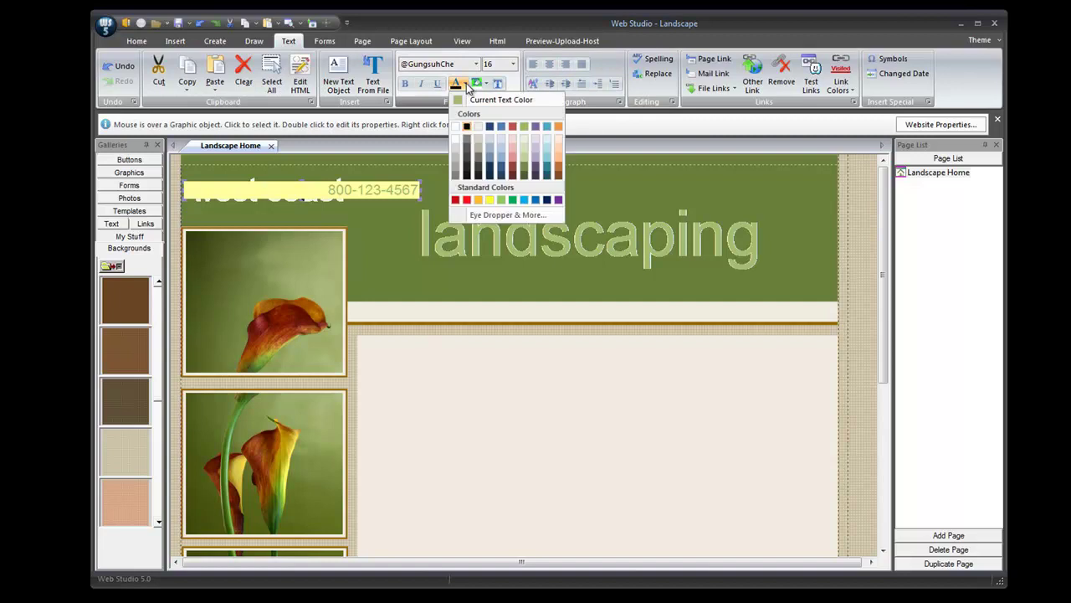
pyautogui.click(494, 216)
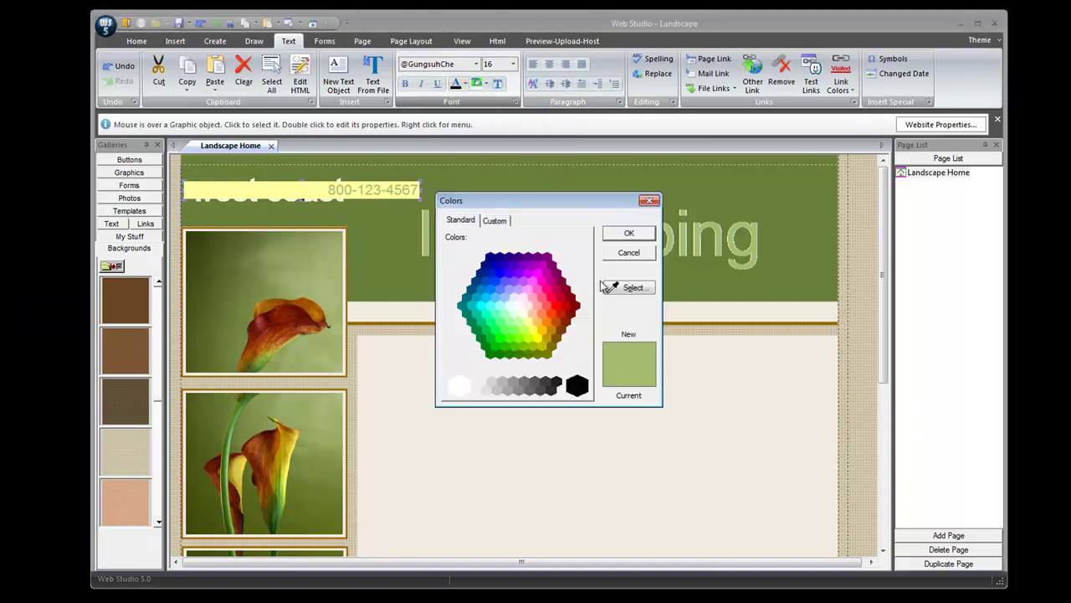
pyautogui.click(627, 287)
pyautogui.click(709, 406)
pyautogui.click(632, 234)
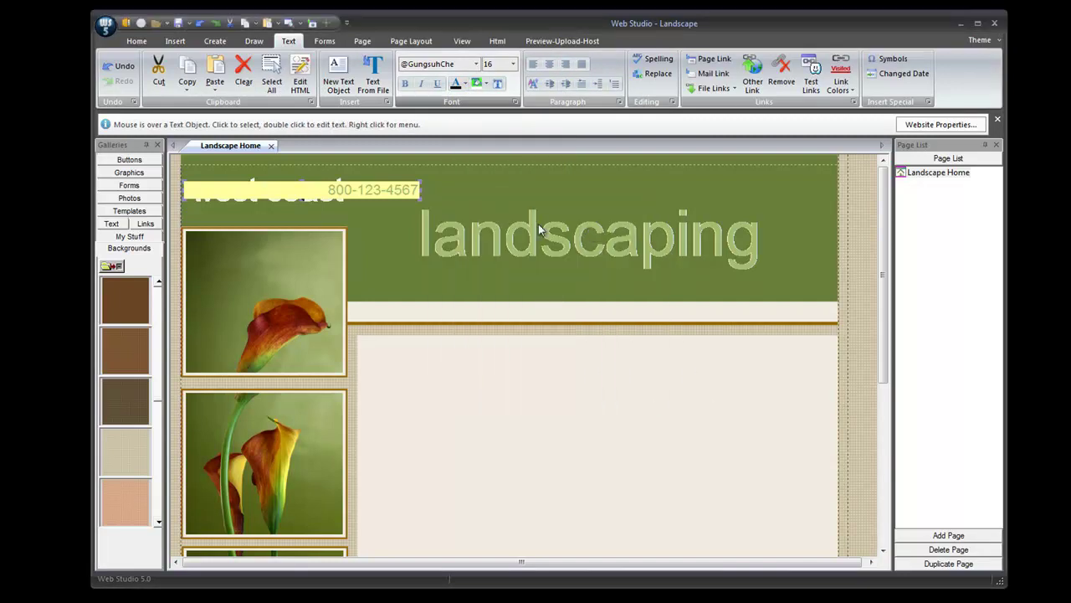
pyautogui.moveTo(408, 187); pyautogui.dragTo(818, 179)
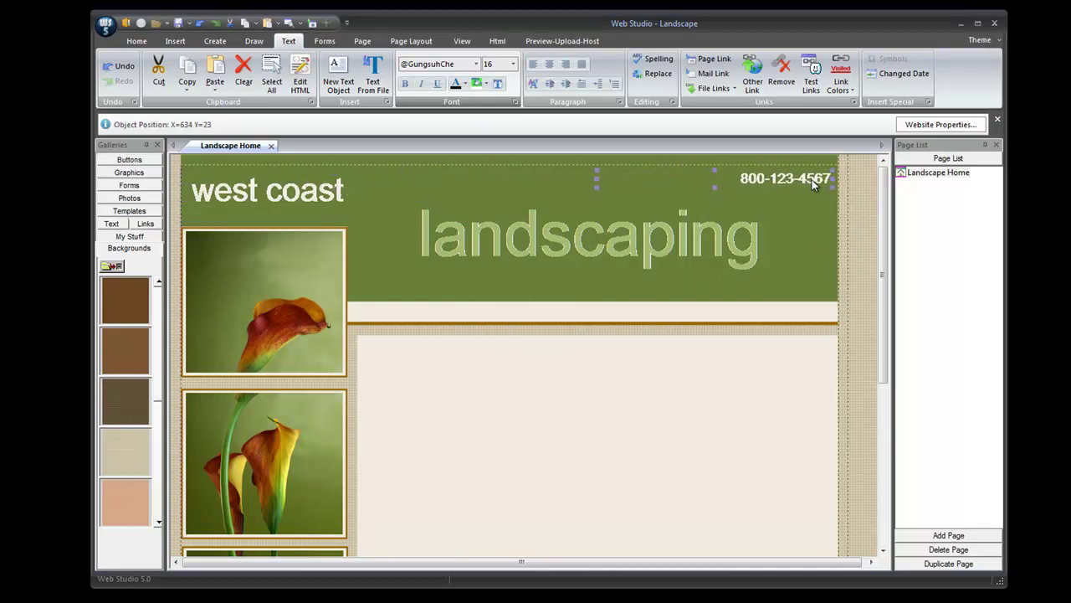
pyautogui.click(856, 179)
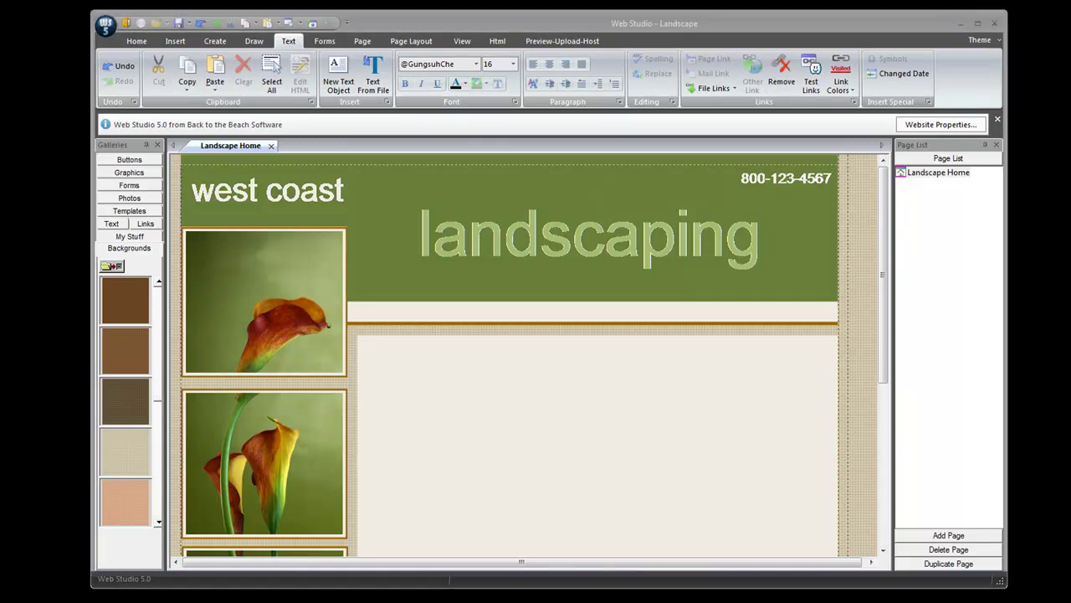
# Paste the welcome heading and the West Coast Landscaping description into the content area, with the description below the heading.
pyautogui.click(861, 478)
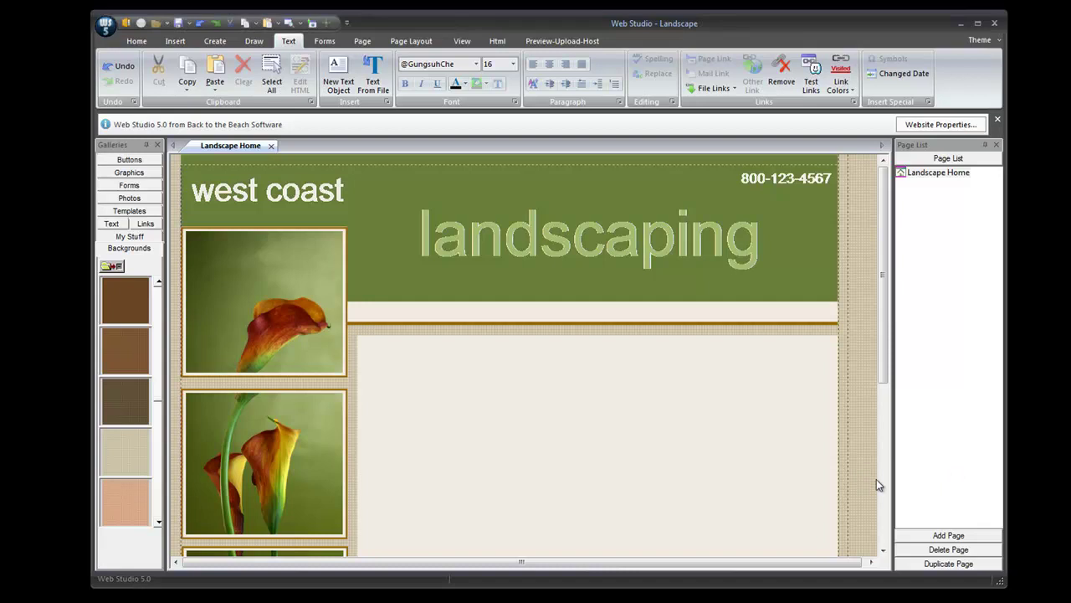
pyautogui.hotkey('ctrl', 'v')
pyautogui.moveTo(579, 361); pyautogui.dragTo(638, 355)
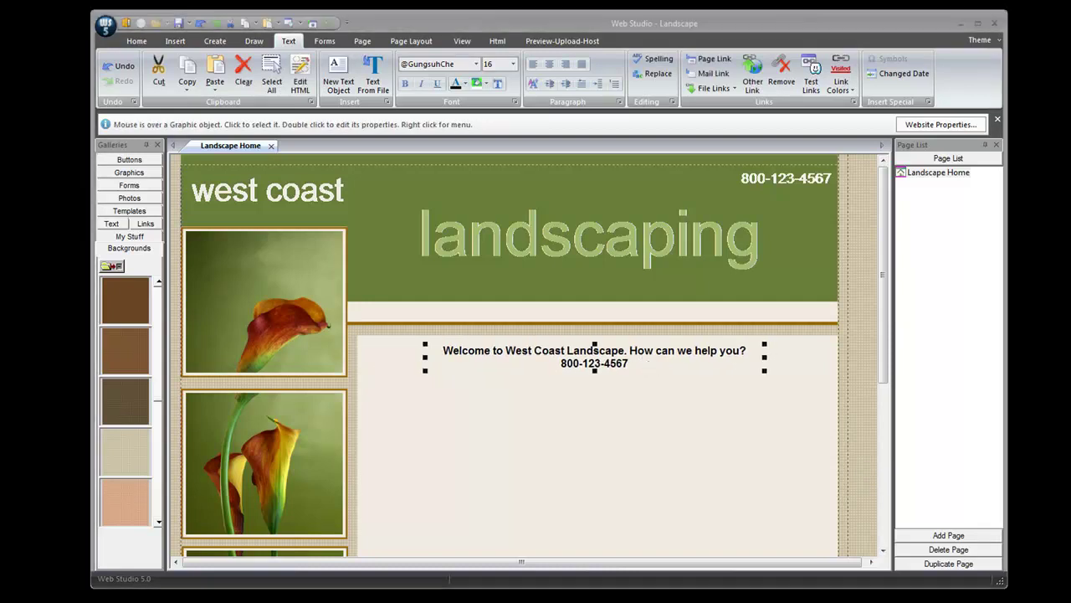
pyautogui.click(866, 503)
pyautogui.hotkey('ctrl', 'v')
pyautogui.moveTo(429, 425); pyautogui.dragTo(458, 420)
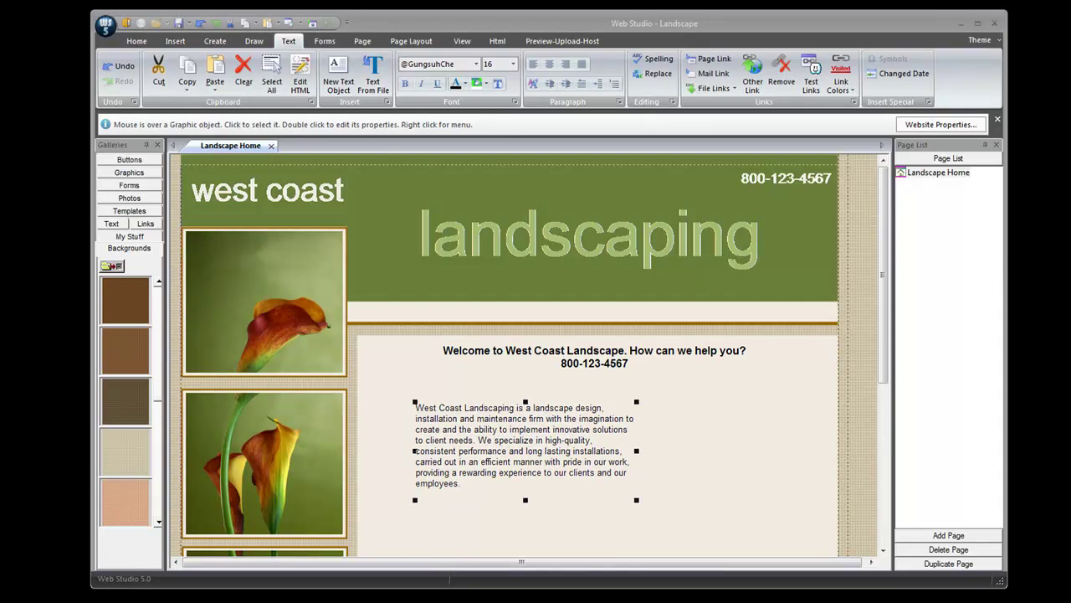
# Paste the photo gallery paragraph, place it below the company description, and paste the Landscape Design box onto the page.
pyautogui.click(863, 521)
pyautogui.hotkey('ctrl', 'v')
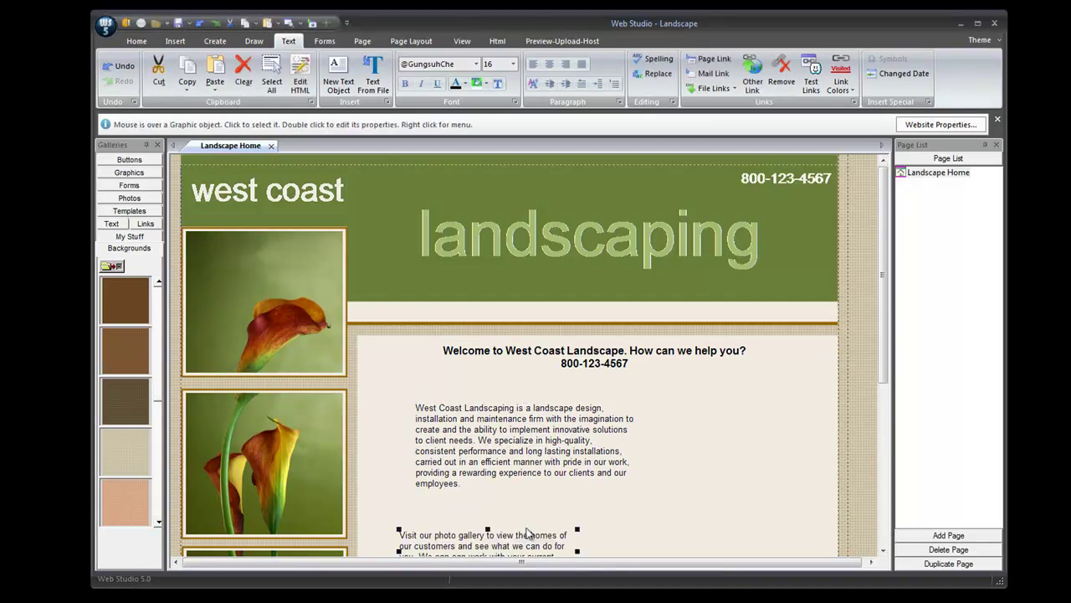
pyautogui.moveTo(540, 547); pyautogui.dragTo(560, 519)
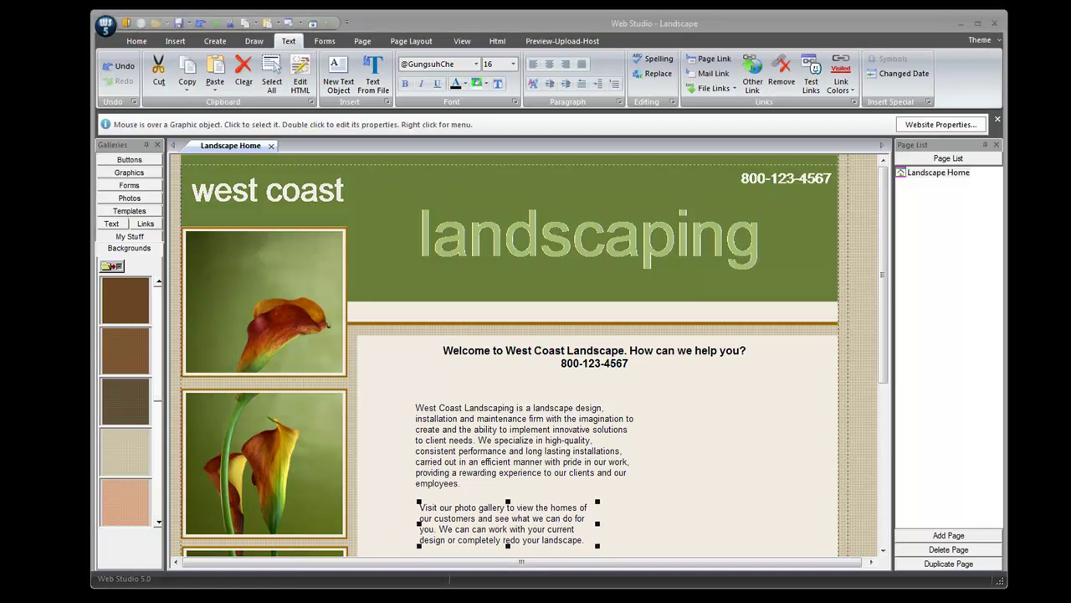
pyautogui.moveTo(882, 374); pyautogui.dragTo(893, 479)
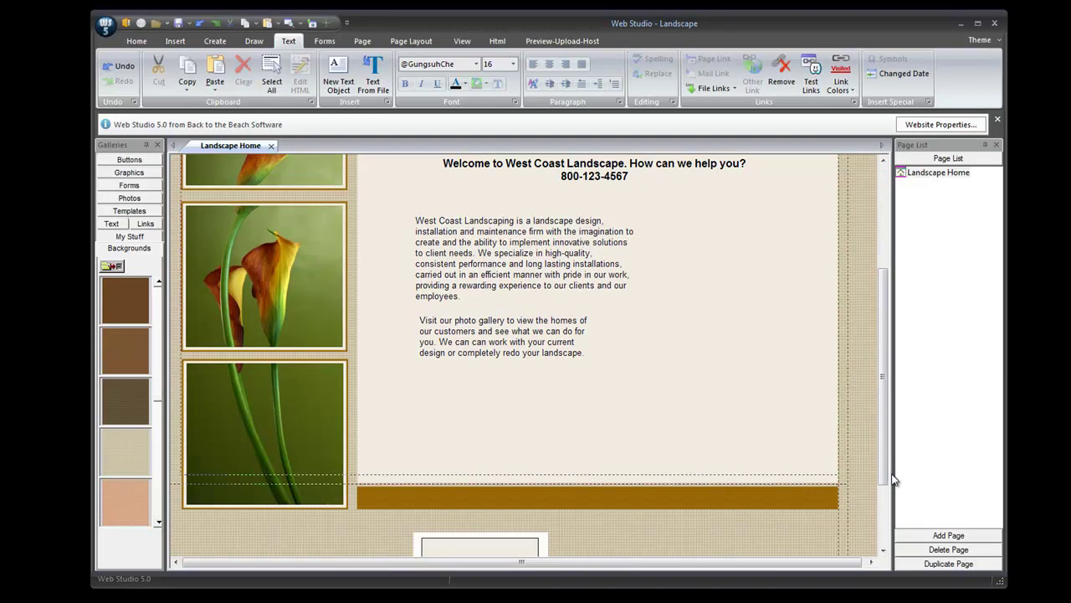
pyautogui.hotkey('ctrl', 'v')
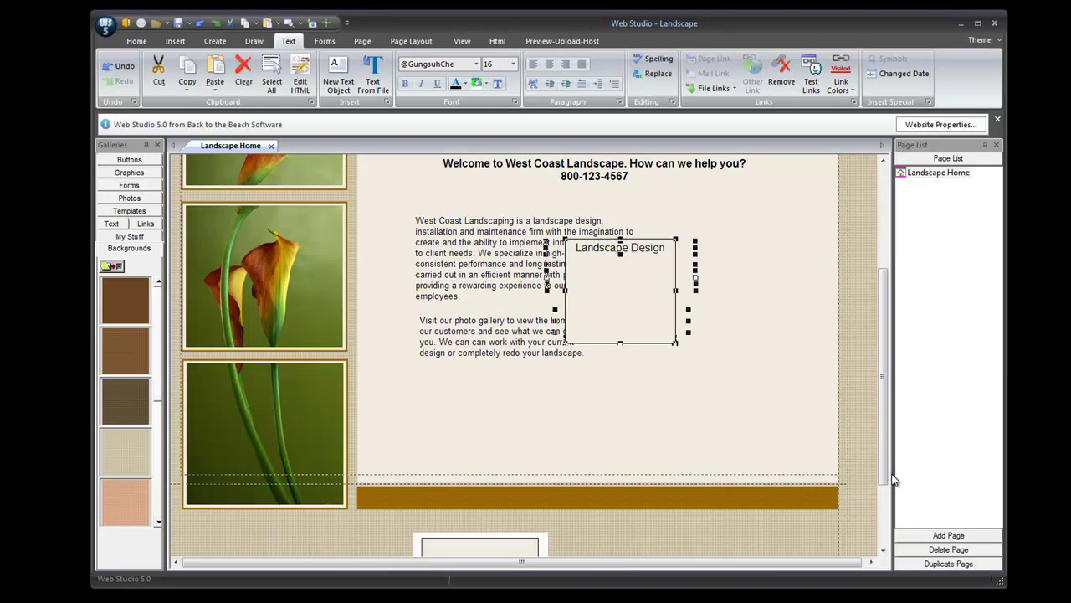
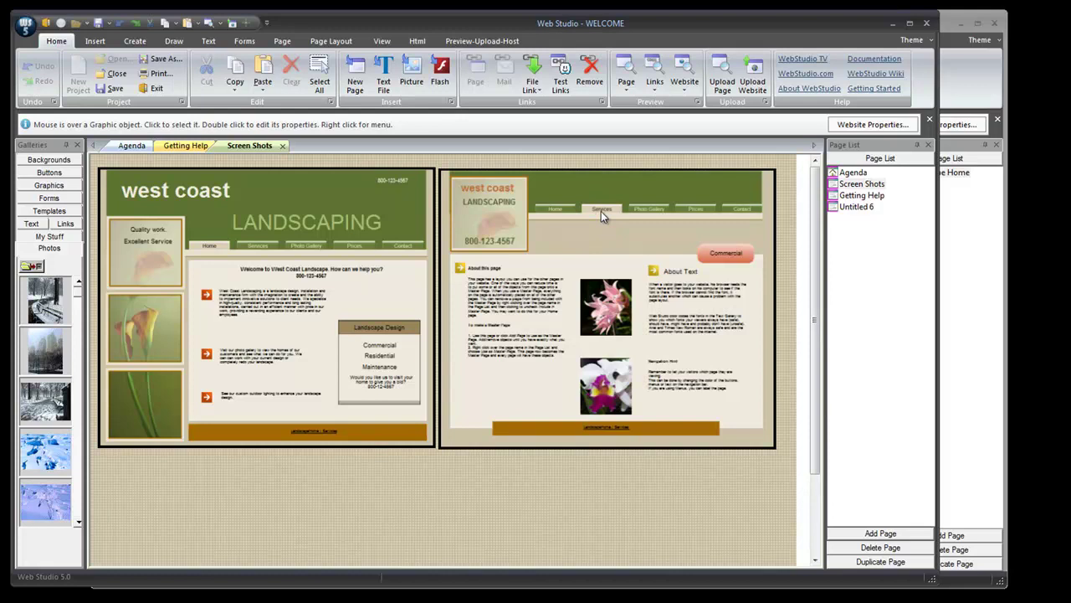
# Return to the Landscape project and add a pale beige rollover button from the Buttons gallery's plain button folder to the banner's lower edge.
pyautogui.click(893, 25)
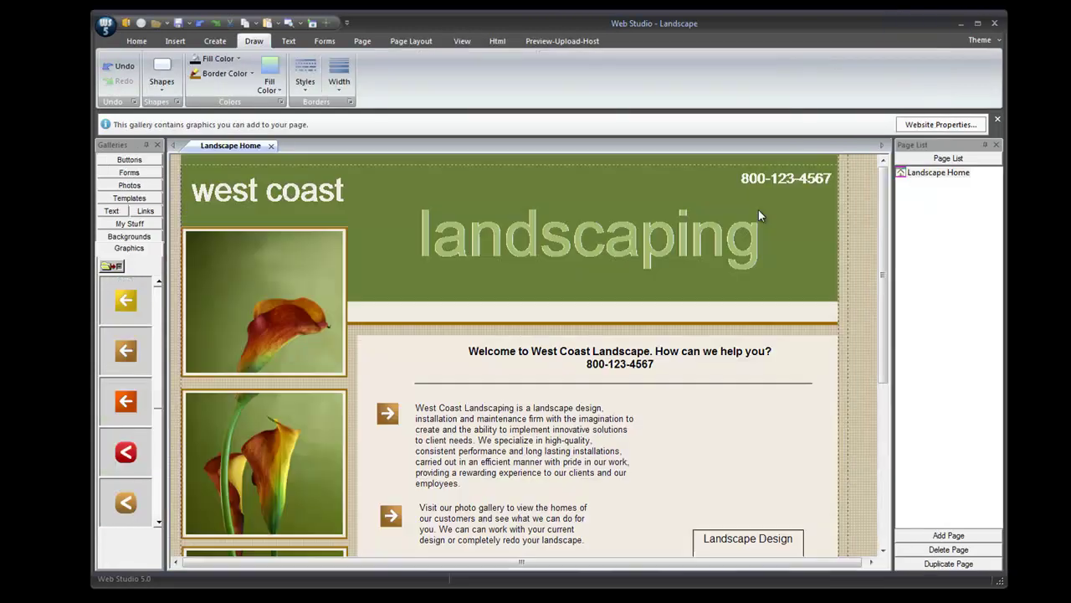
pyautogui.click(130, 160)
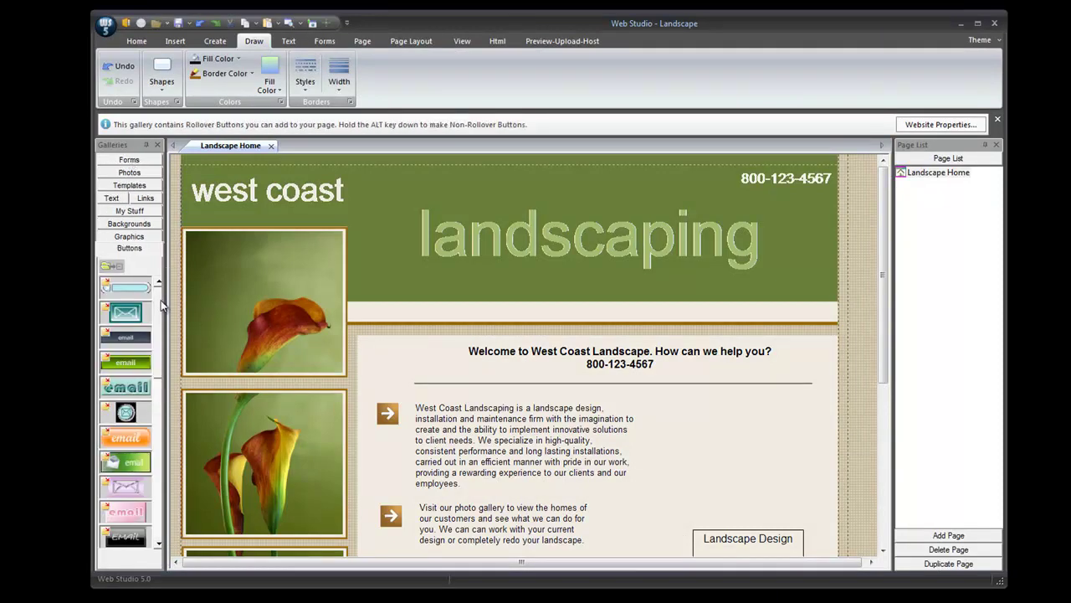
pyautogui.moveTo(162, 331); pyautogui.dragTo(161, 405)
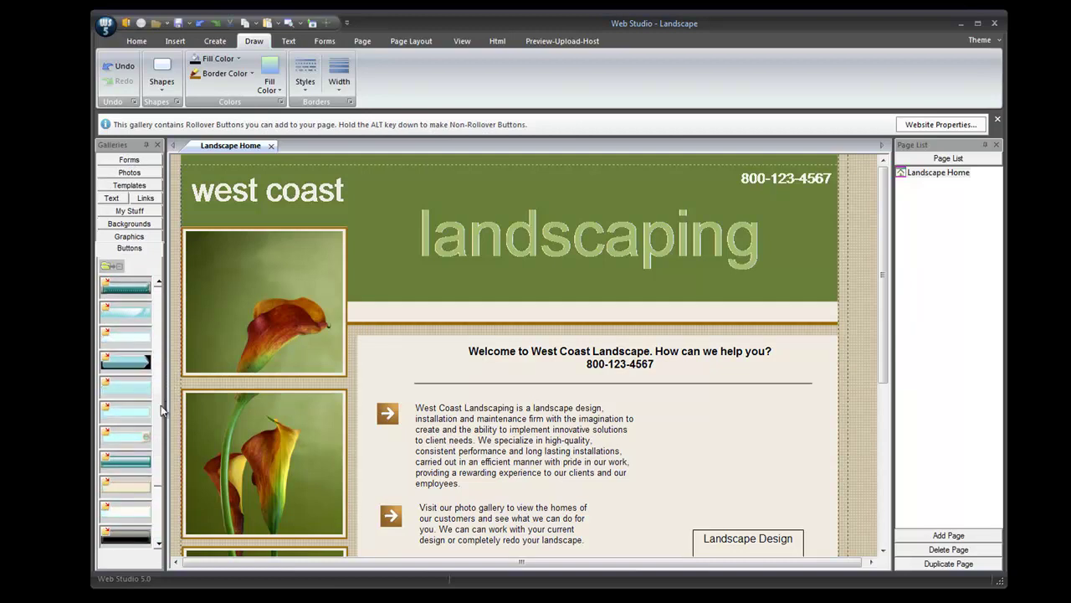
pyautogui.doubleClick(109, 390)
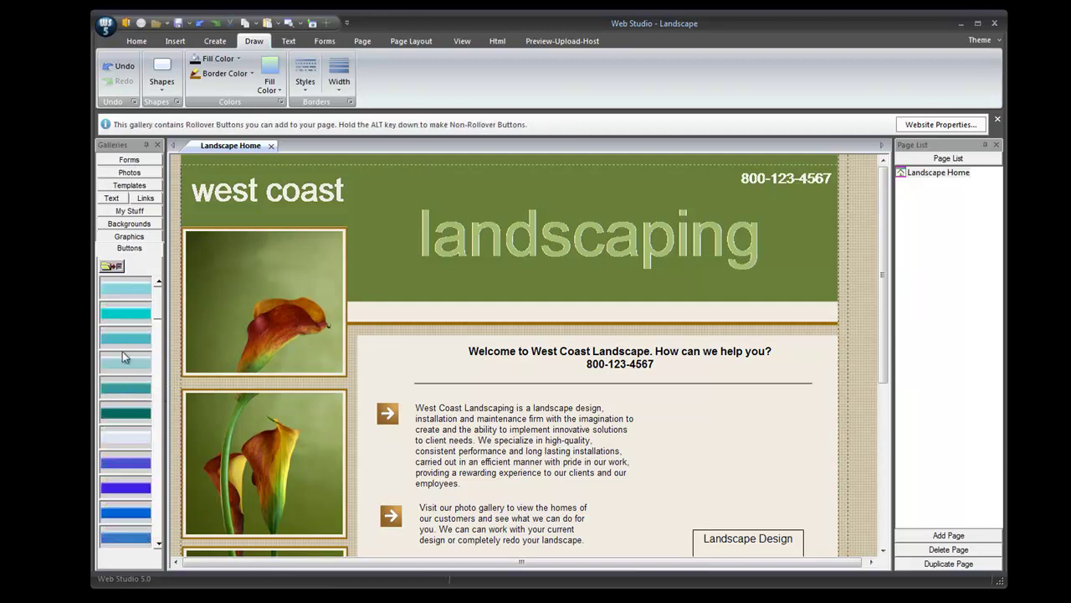
pyautogui.moveTo(156, 307); pyautogui.dragTo(153, 418)
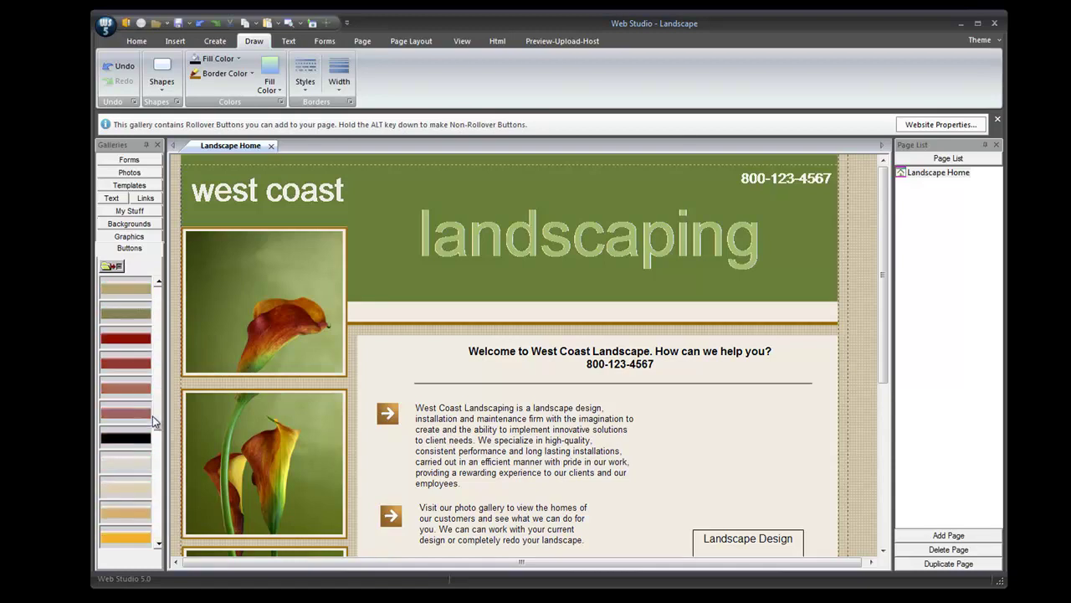
pyautogui.moveTo(107, 464); pyautogui.dragTo(390, 275)
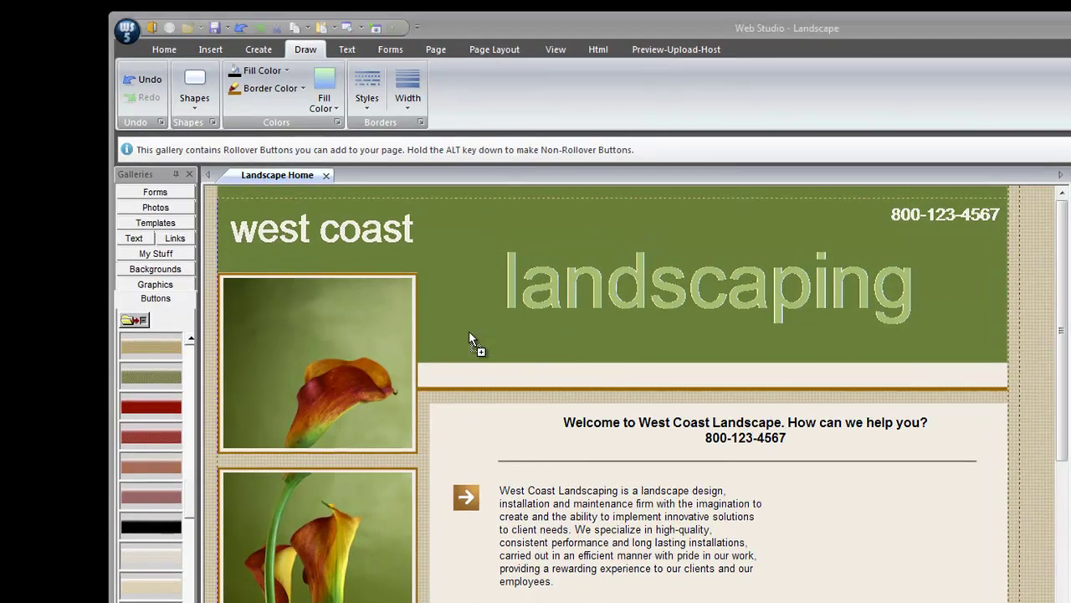
pyautogui.moveTo(469, 332); pyautogui.dragTo(469, 332)
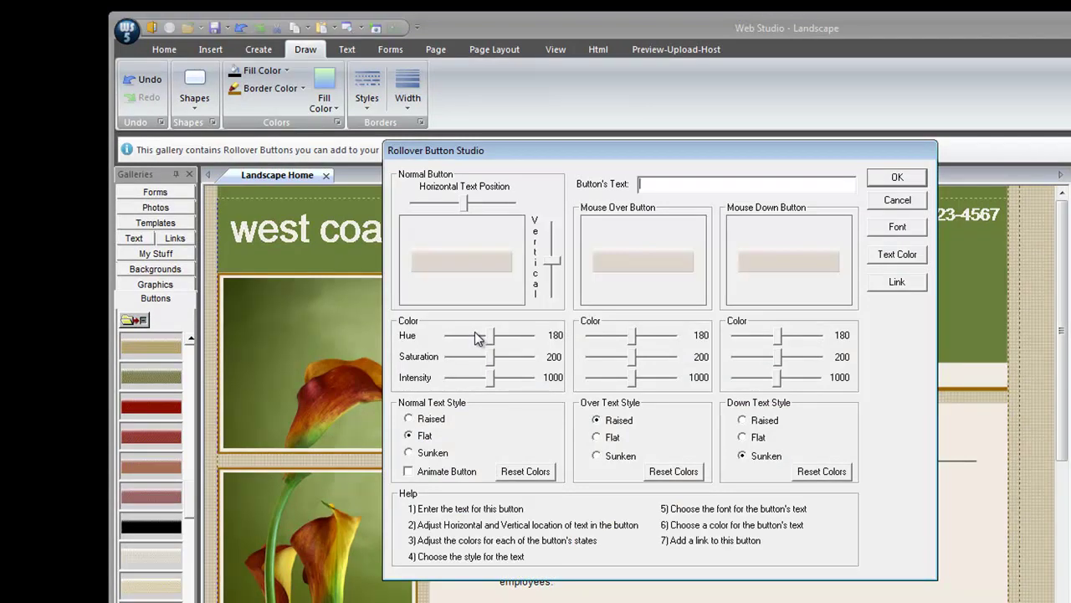
# Label the rollover button "Home" and give its mouse-over state hue 256, saturation 185, intensity 885 and flat text.
pyautogui.write('Home')
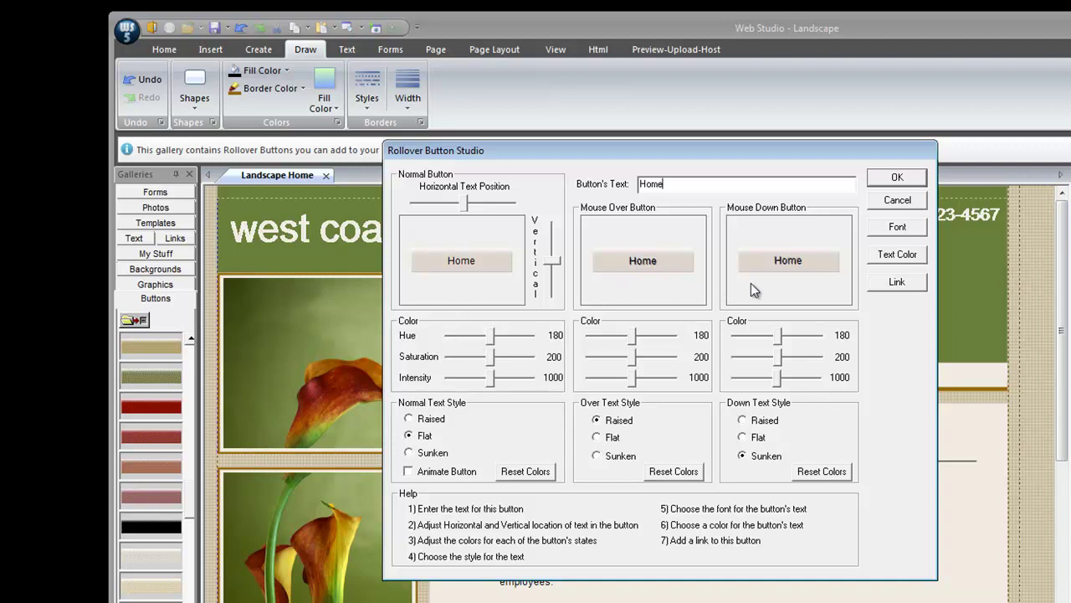
pyautogui.moveTo(631, 337); pyautogui.dragTo(625, 380)
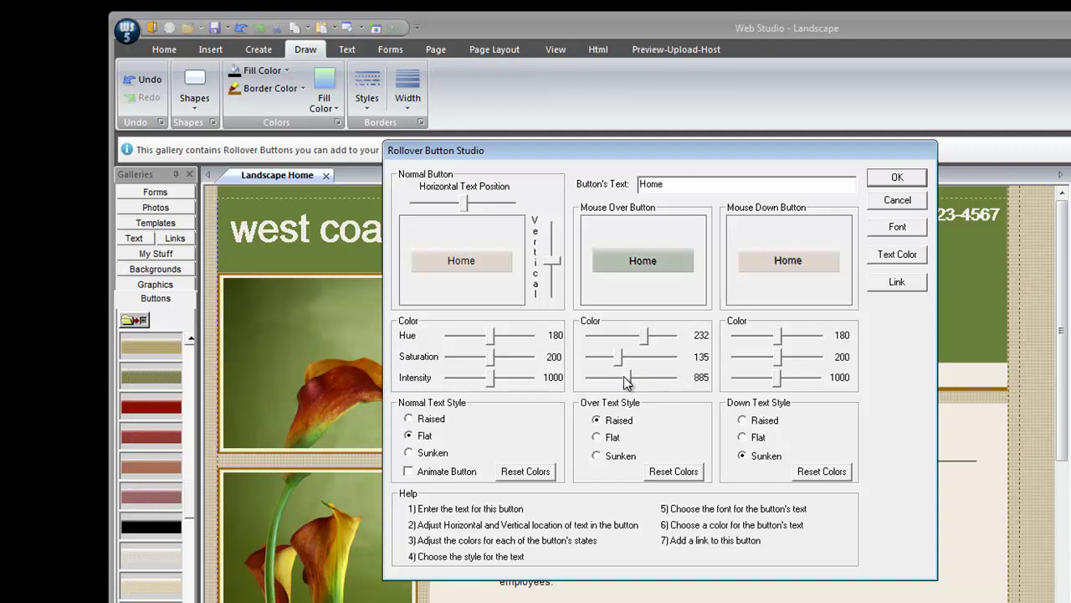
pyautogui.moveTo(645, 336); pyautogui.dragTo(650, 337)
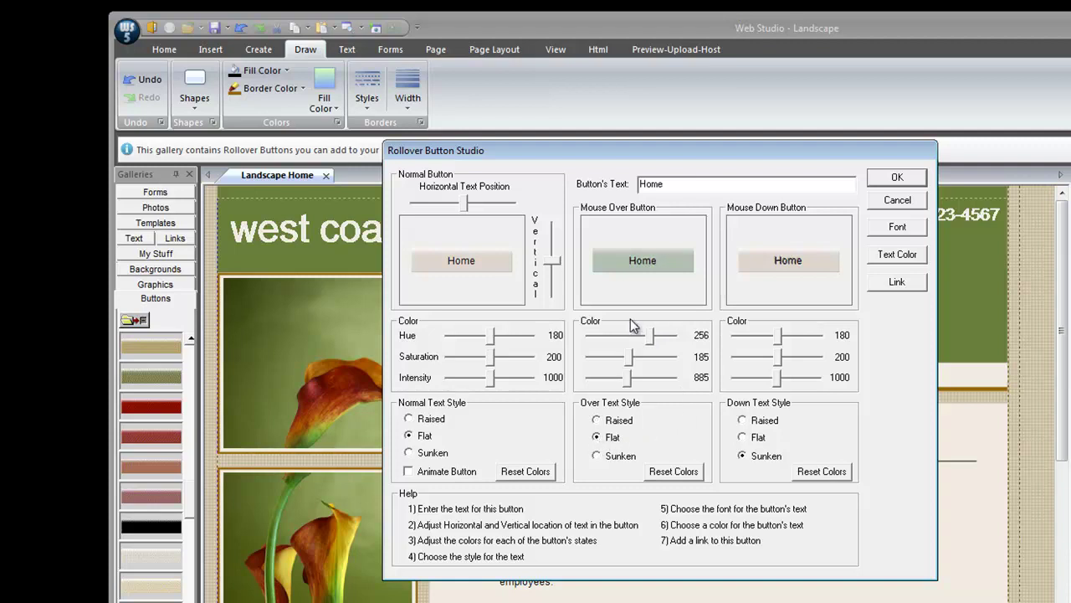
# Give the Home button's mouse-down state flat text and place the button at about X 272, Y 188 on the banner's lower edge.
pyautogui.click(742, 436)
pyautogui.click(910, 185)
pyautogui.click(1032, 271)
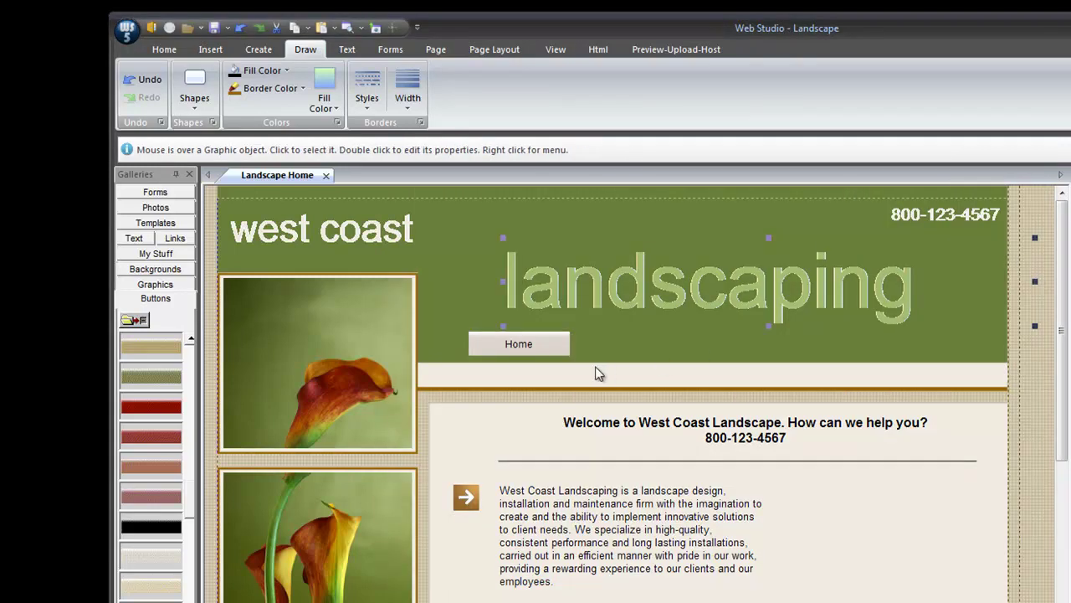
pyautogui.moveTo(540, 354); pyautogui.dragTo(499, 354)
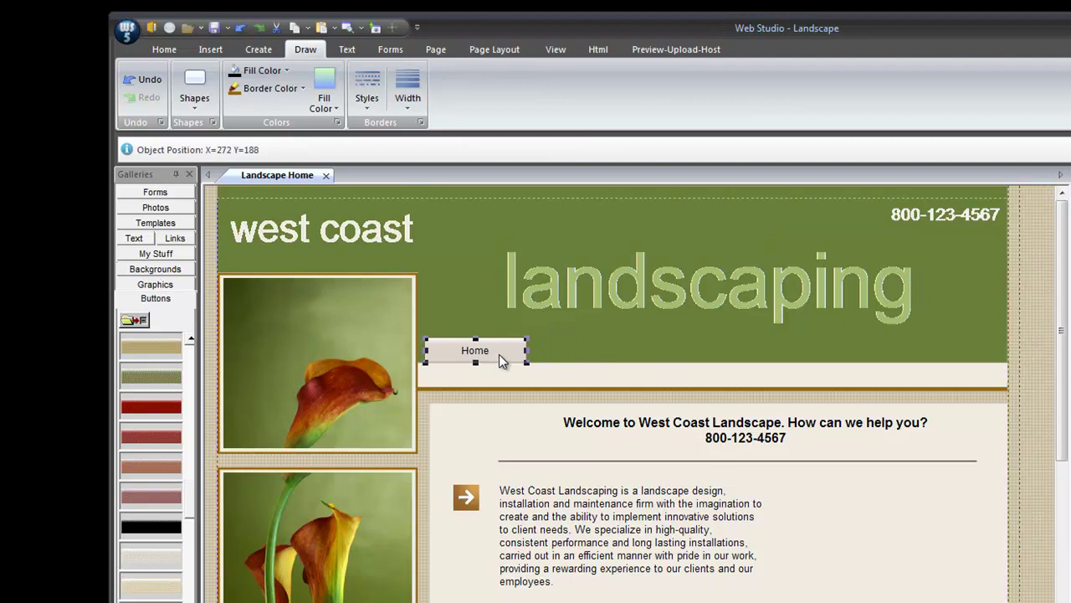
pyautogui.click(1019, 404)
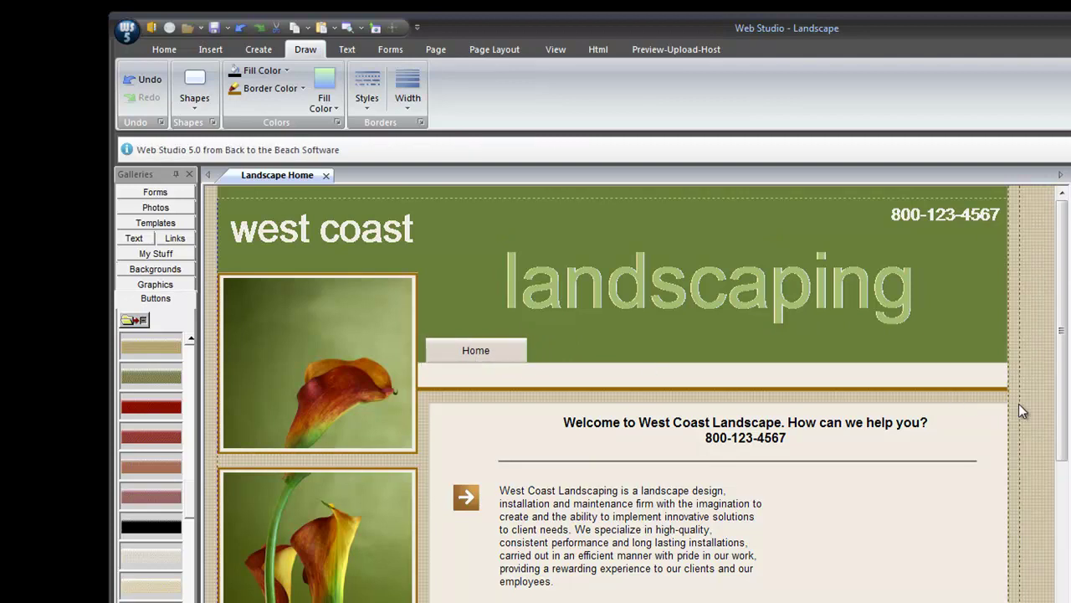
# Save the project, preview the page in the WebStudio browser and close the preview.
pyautogui.click(217, 30)
pyautogui.click(360, 28)
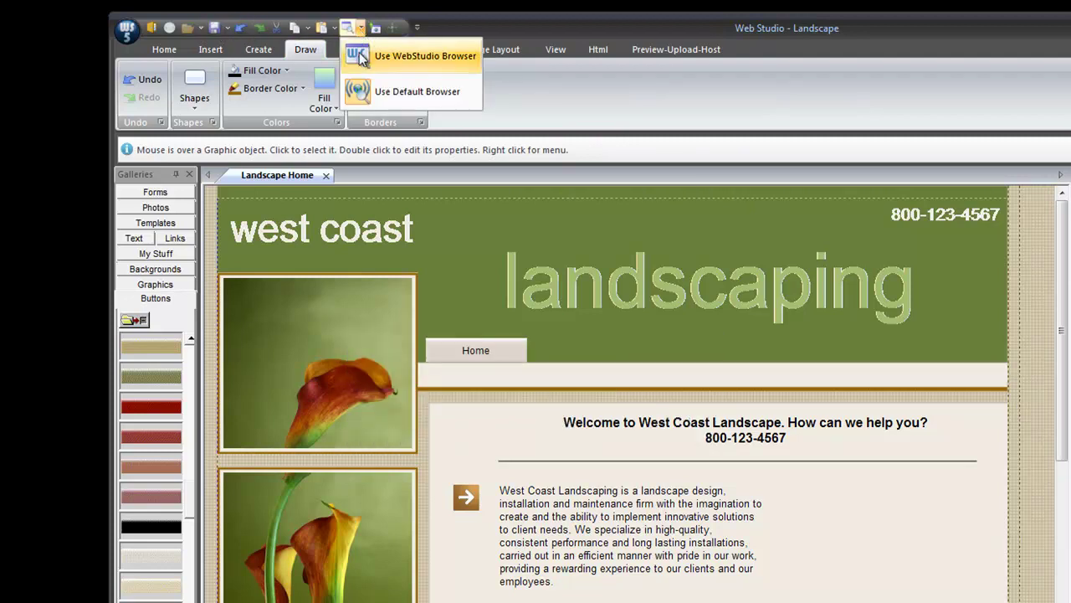
pyautogui.click(360, 56)
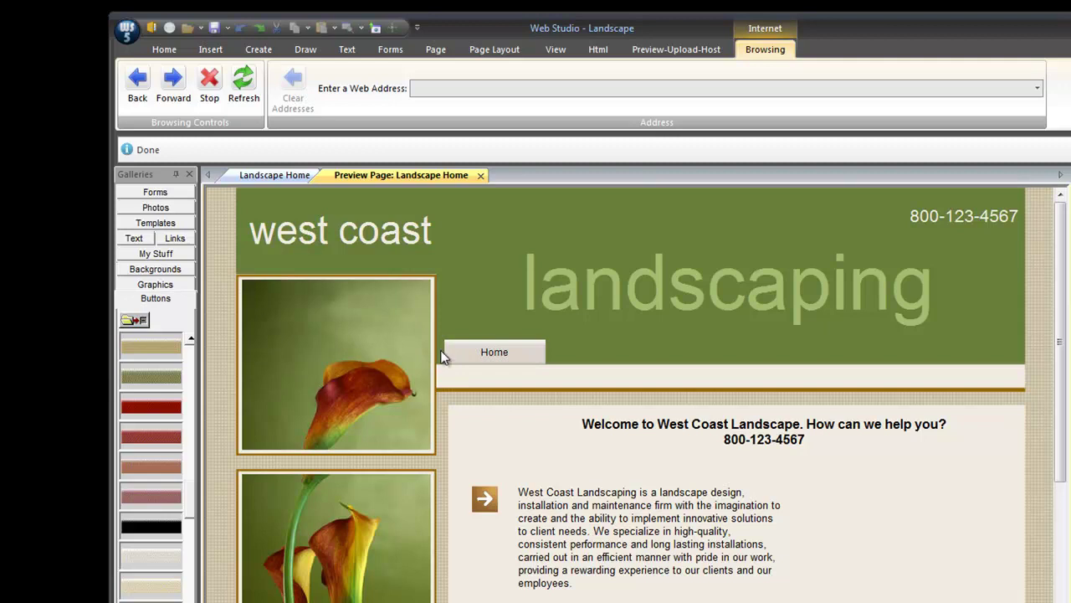
pyautogui.click(481, 176)
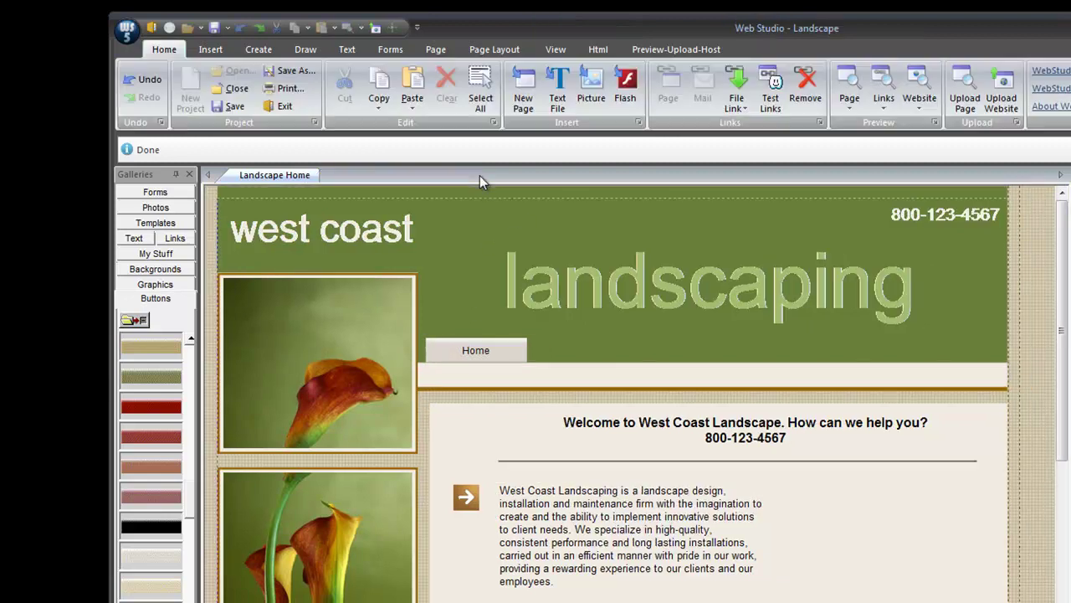
pyautogui.click(504, 360)
pyautogui.doubleClick(505, 360)
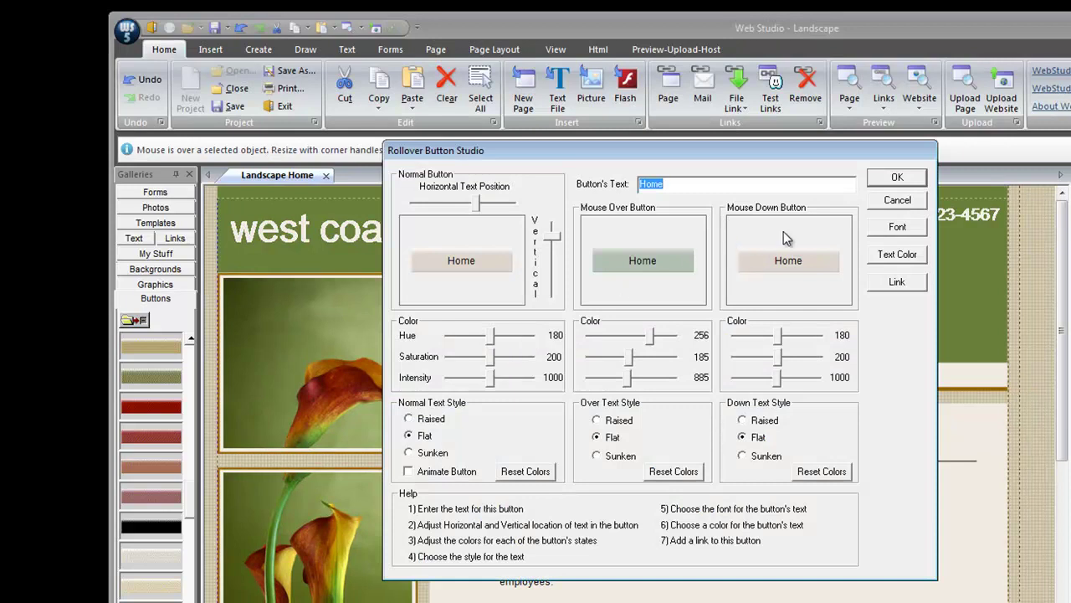
pyautogui.click(884, 203)
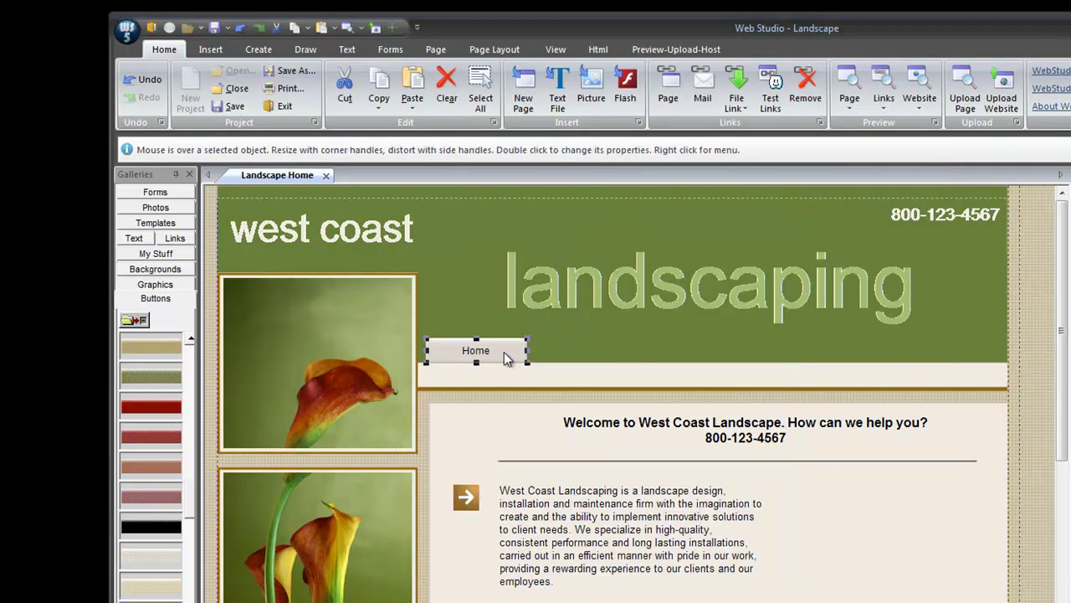
# Set the Home button's JPG graphic compression to Q1 : Perfect Quality in its object properties.
pyautogui.rightClick(508, 358)
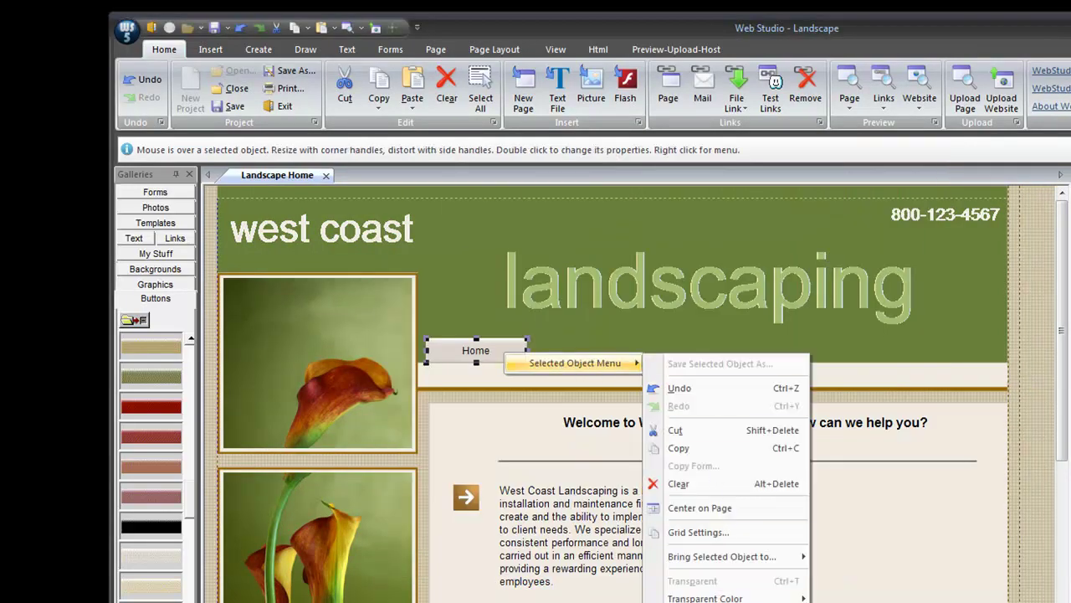
pyautogui.click(577, 364)
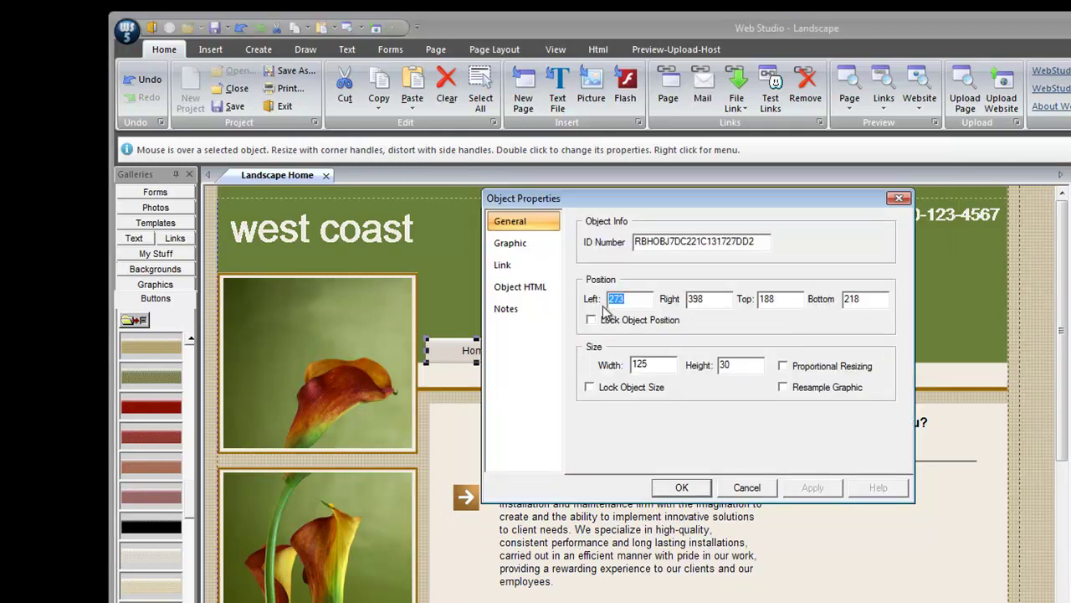
pyautogui.click(516, 244)
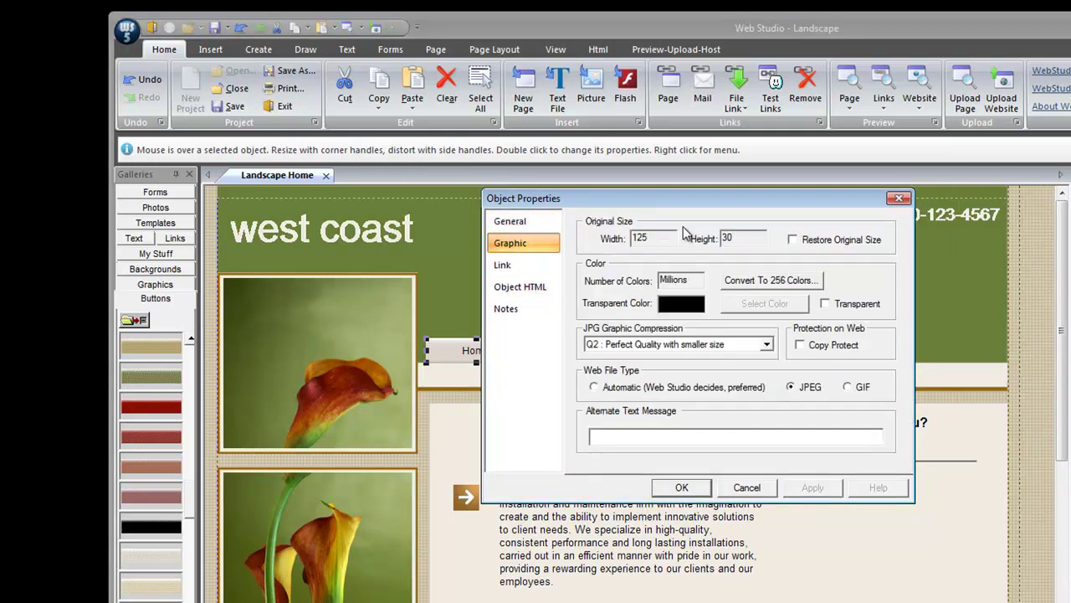
pyautogui.moveTo(720, 202); pyautogui.dragTo(785, 188)
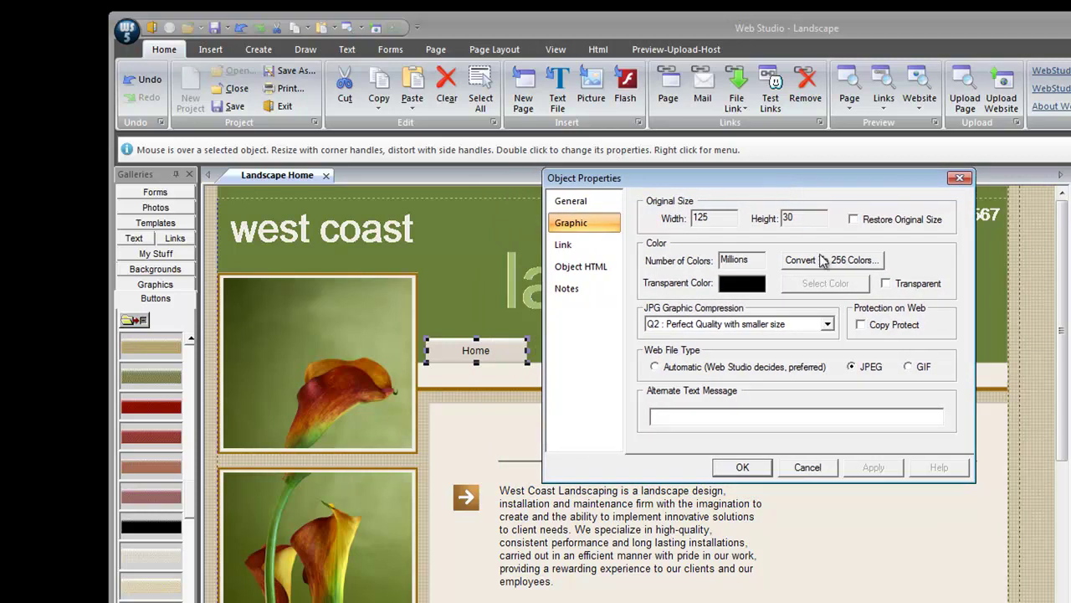
pyautogui.click(826, 326)
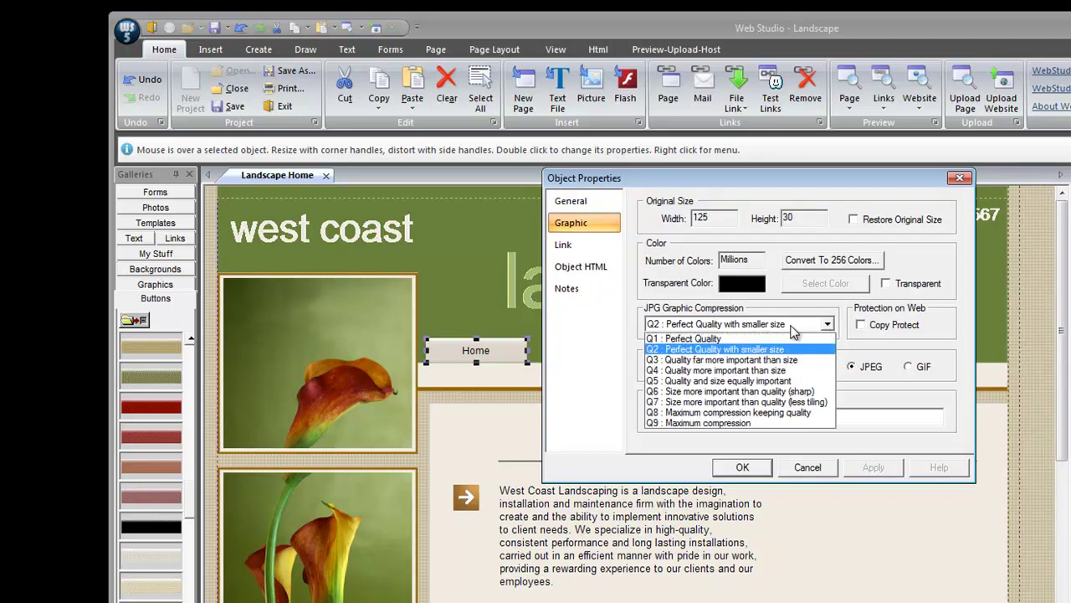
pyautogui.click(707, 339)
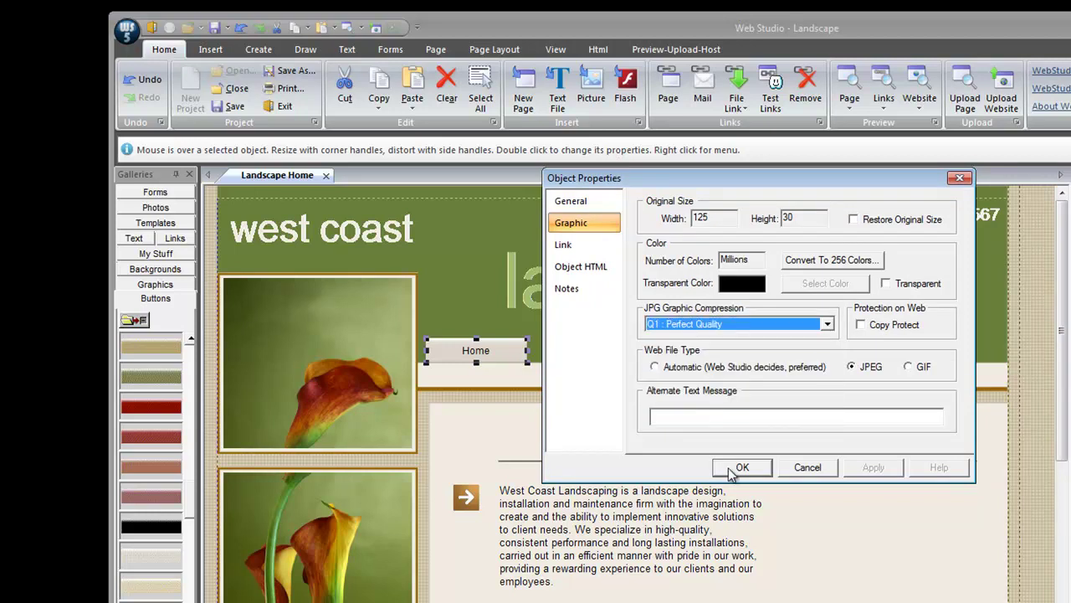
pyautogui.click(729, 467)
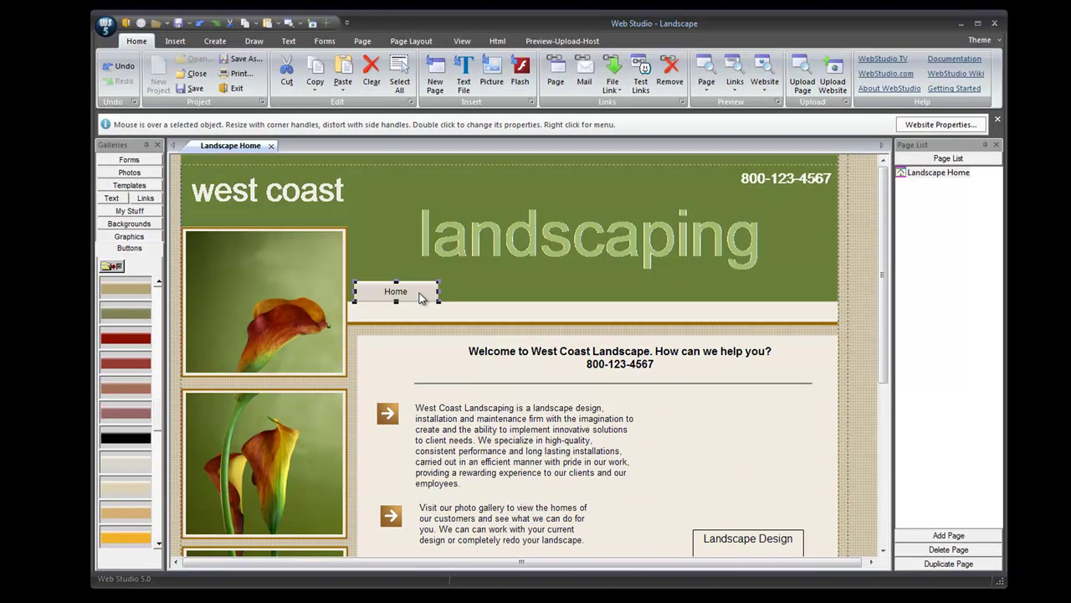
# Review the JPG graphic compression setting and its quality options in the Home button's object properties.
pyautogui.rightClick(420, 298)
pyautogui.moveTo(442, 306)
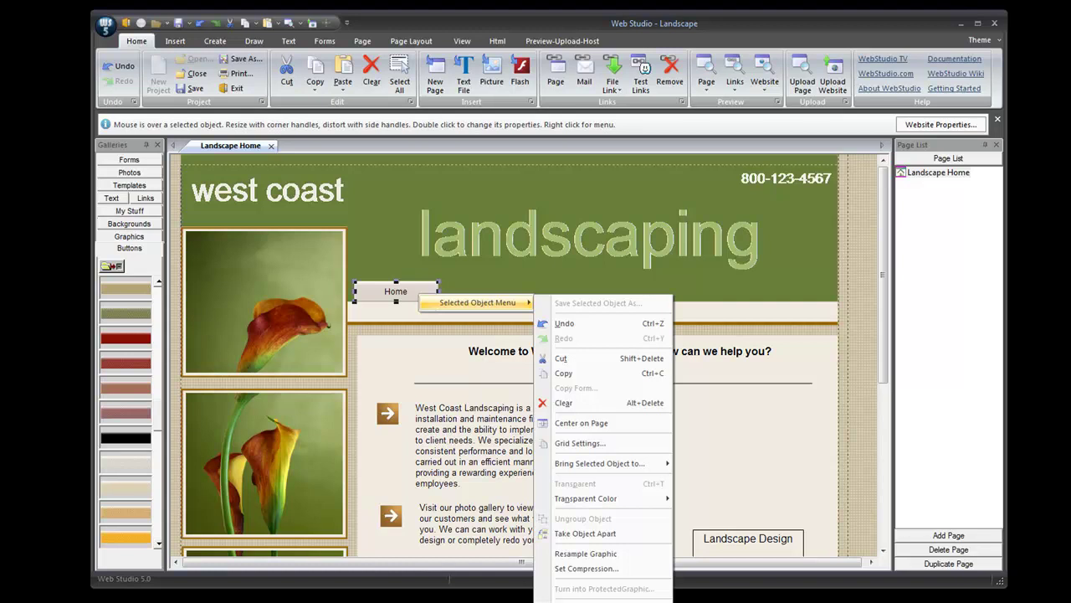
pyautogui.click(585, 596)
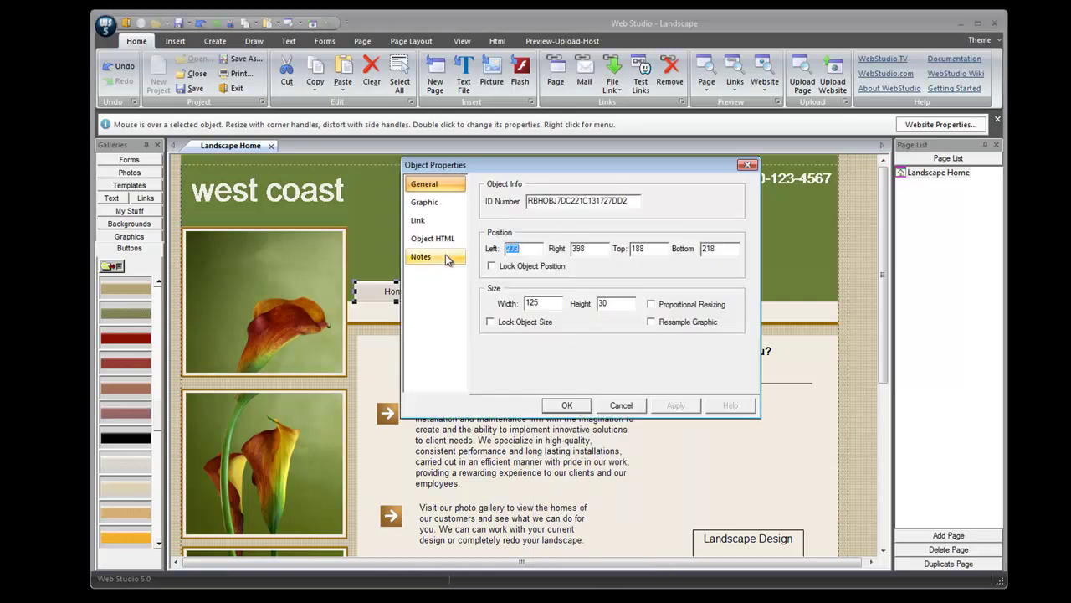
pyautogui.click(425, 203)
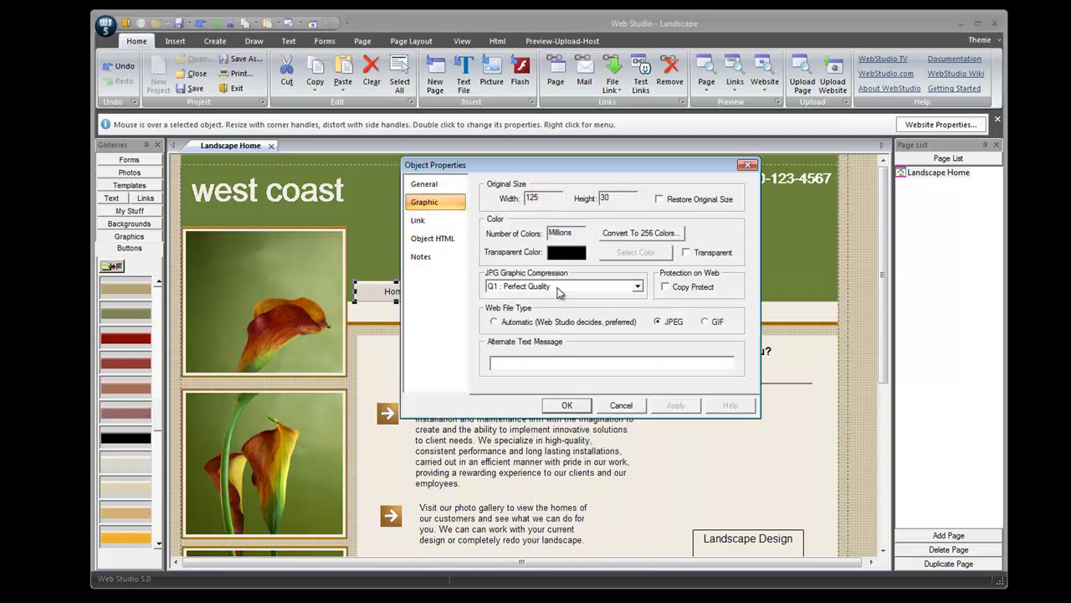
pyautogui.click(638, 287)
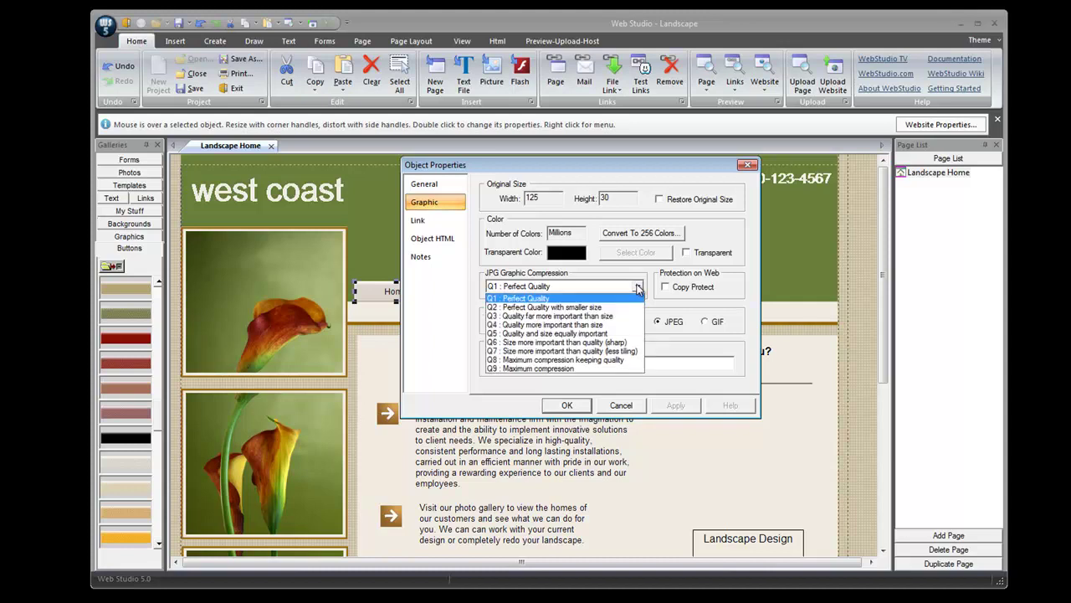
pyautogui.click(638, 289)
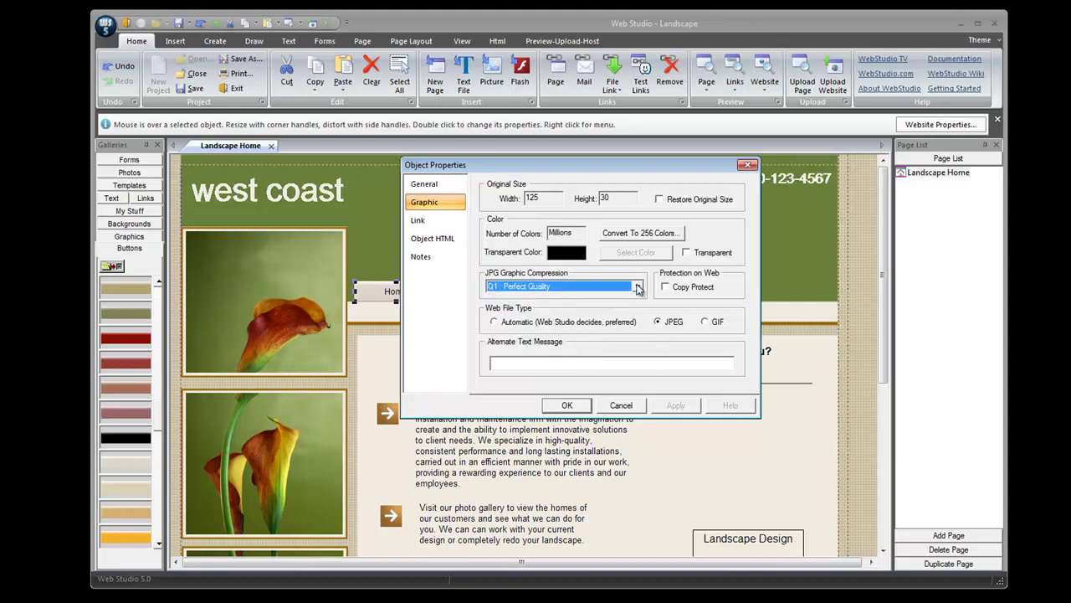
pyautogui.click(567, 406)
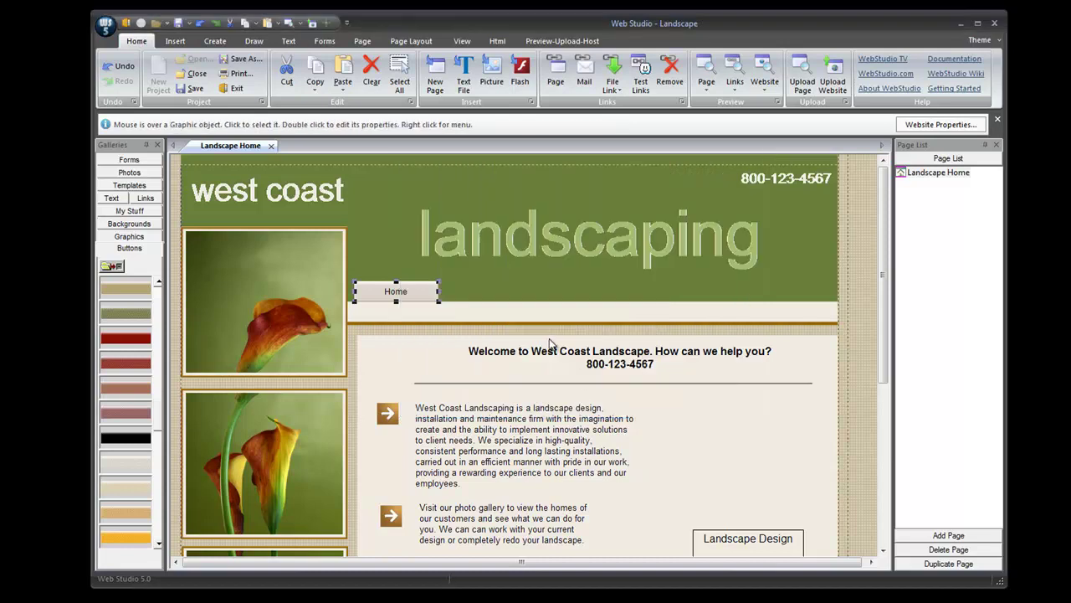
# Preview the updated page in the WebStudio browser, close the preview and save the project.
pyautogui.click(299, 27)
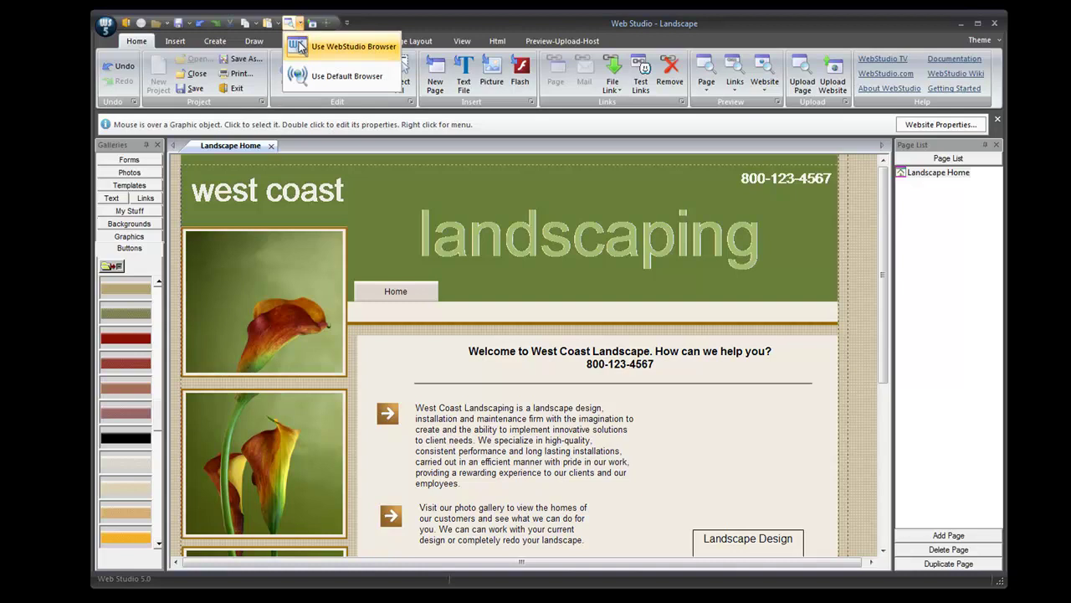
pyautogui.click(301, 41)
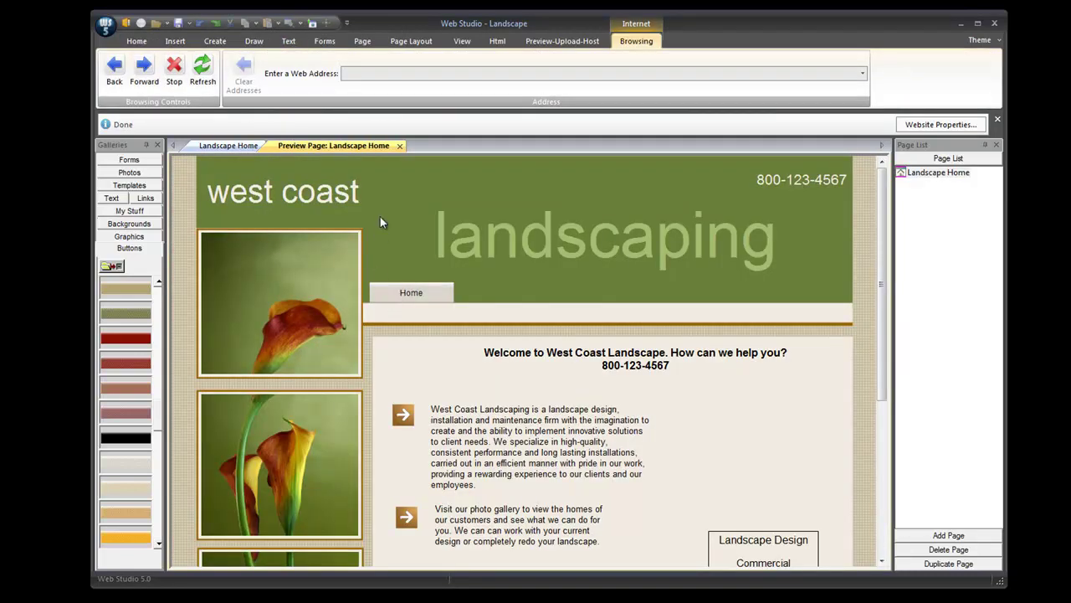
pyautogui.click(399, 146)
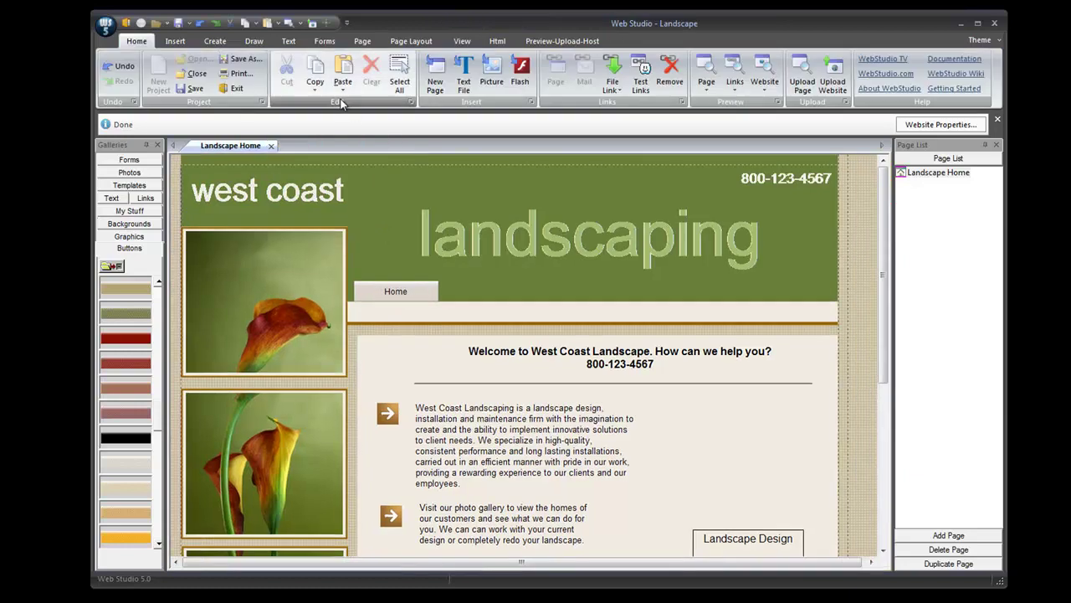
pyautogui.click(178, 23)
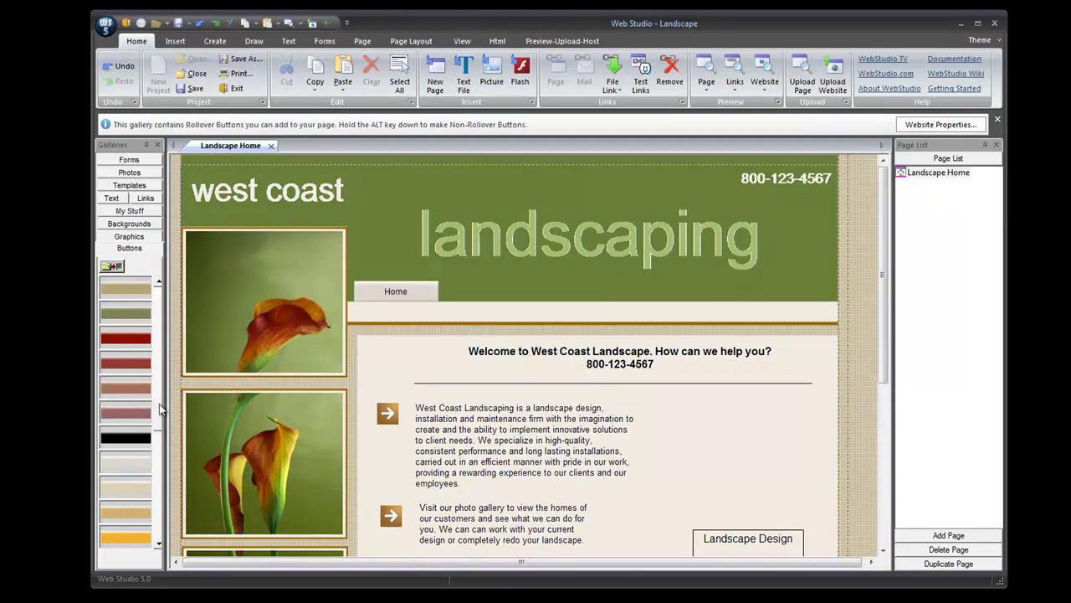
# Add an olive green rollover button labelled "Services" beside Home, with flat mouse-over and mouse-down text and mouse-over intensity 1212.
pyautogui.moveTo(158, 413); pyautogui.dragTo(519, 281)
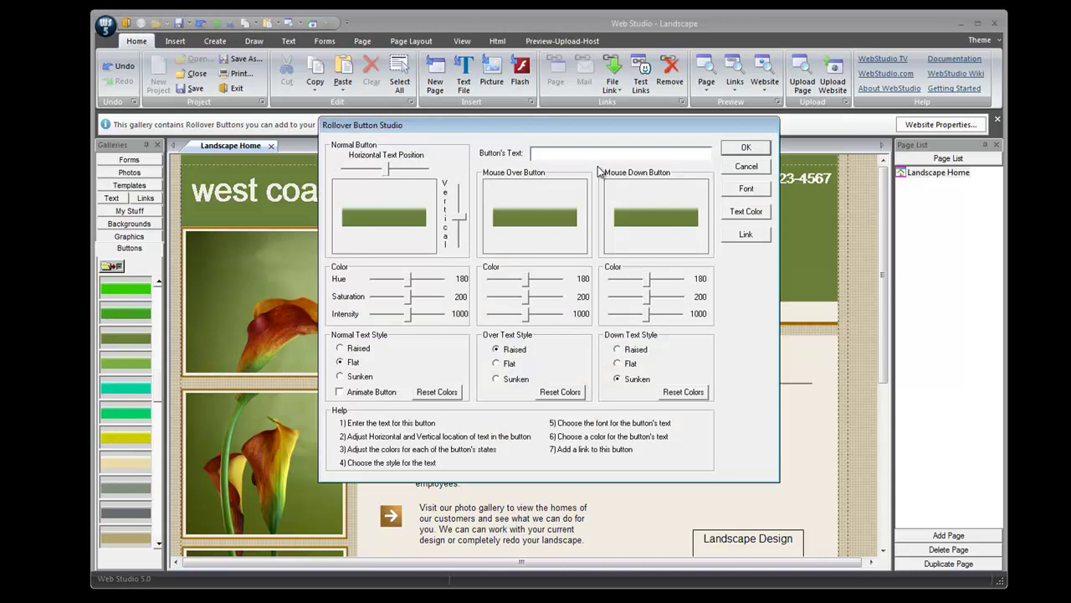
pyautogui.write('Services')
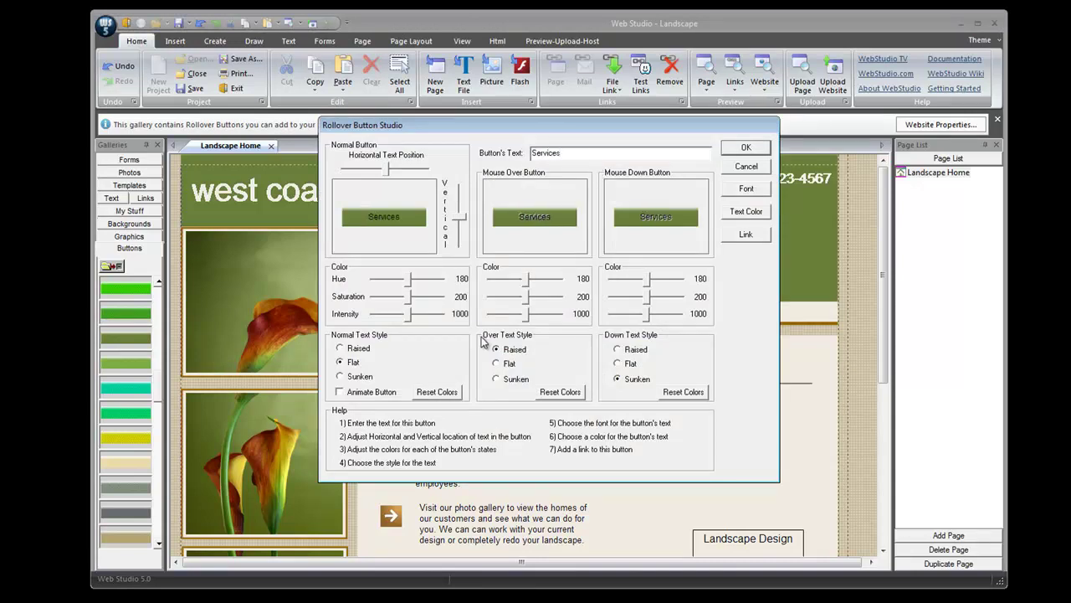
pyautogui.click(497, 363)
pyautogui.click(618, 364)
pyautogui.moveTo(527, 316); pyautogui.dragTo(535, 316)
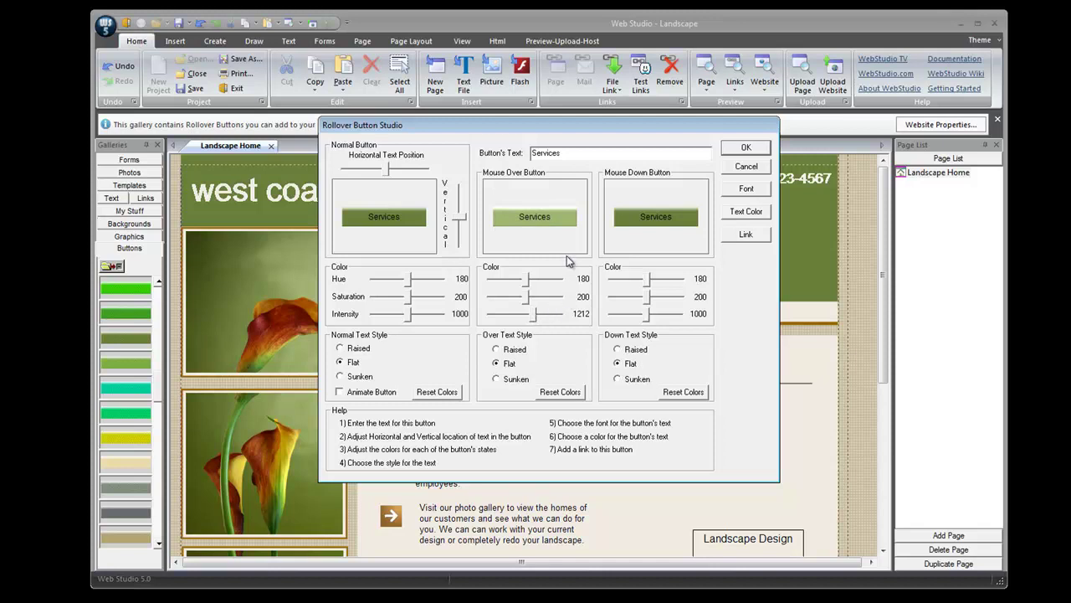
# Set the Services button's text color to the pale beige sampled from the page's content area and apply the button.
pyautogui.click(747, 212)
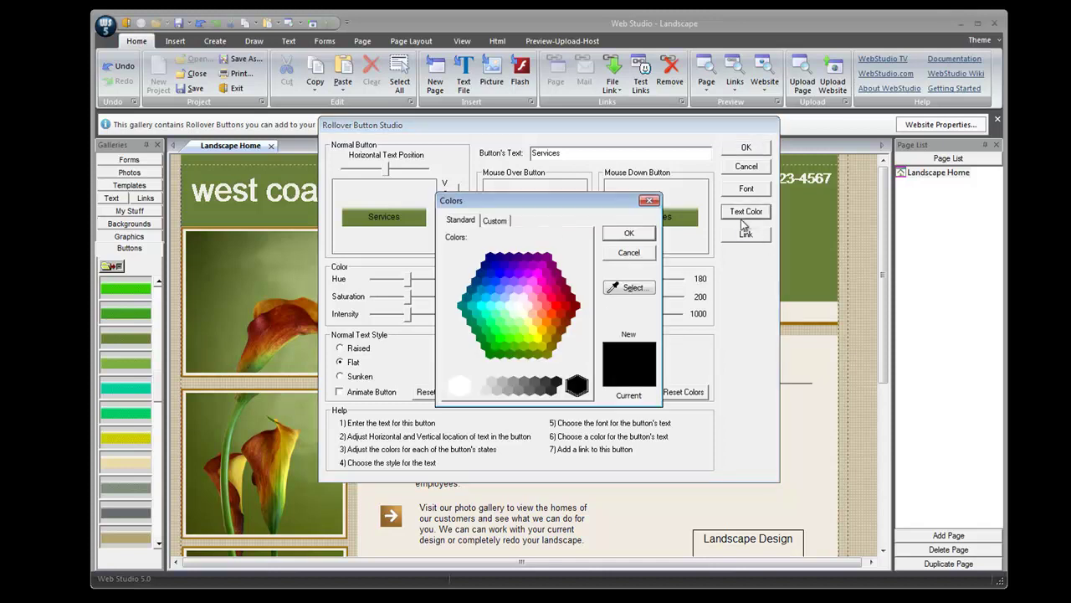
pyautogui.click(615, 286)
pyautogui.click(825, 417)
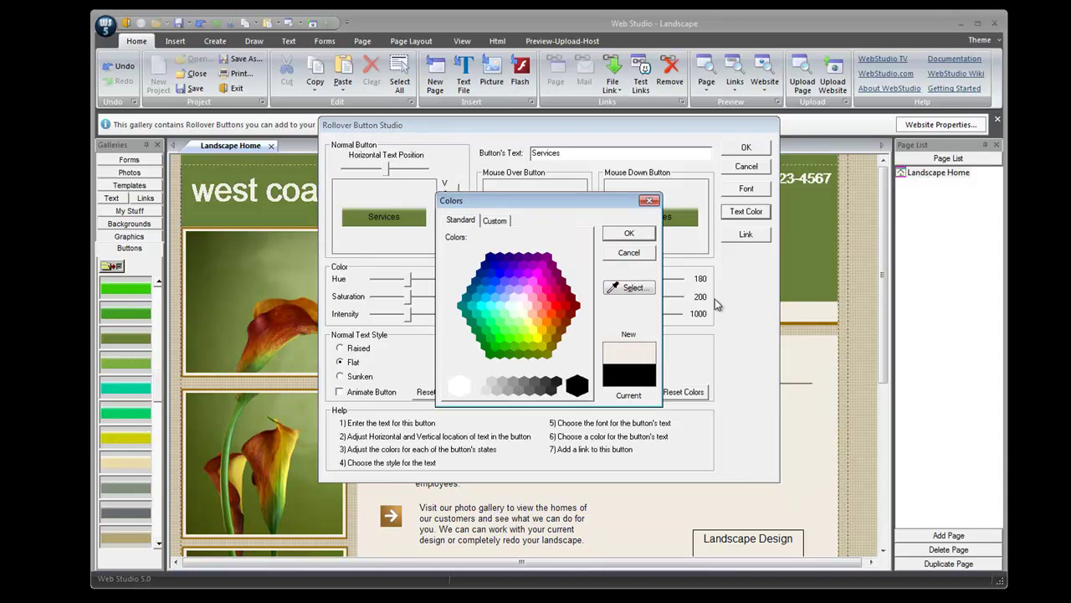
pyautogui.click(639, 235)
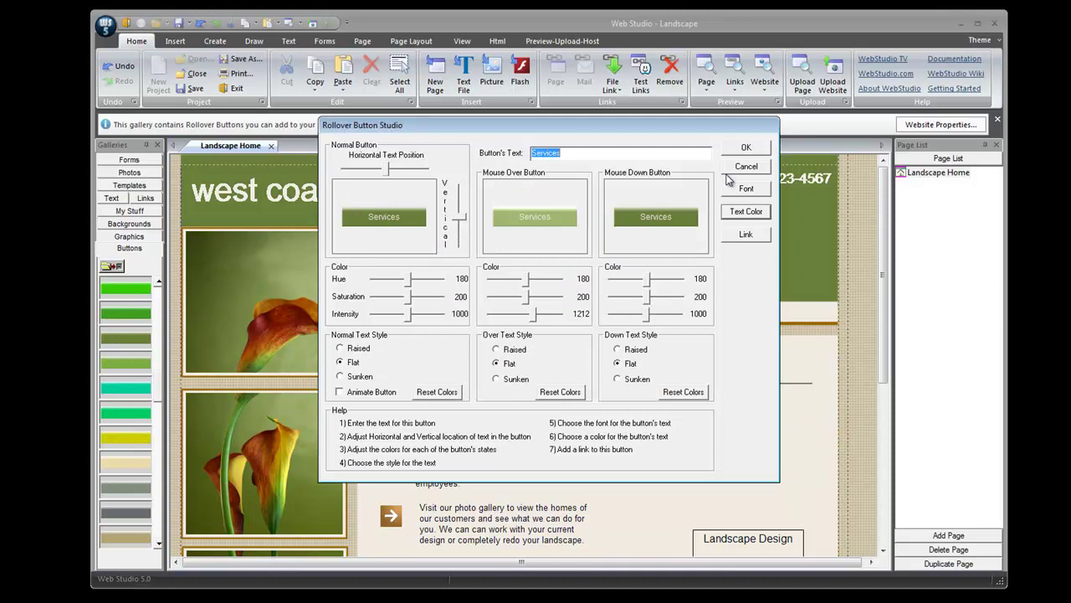
pyautogui.click(744, 149)
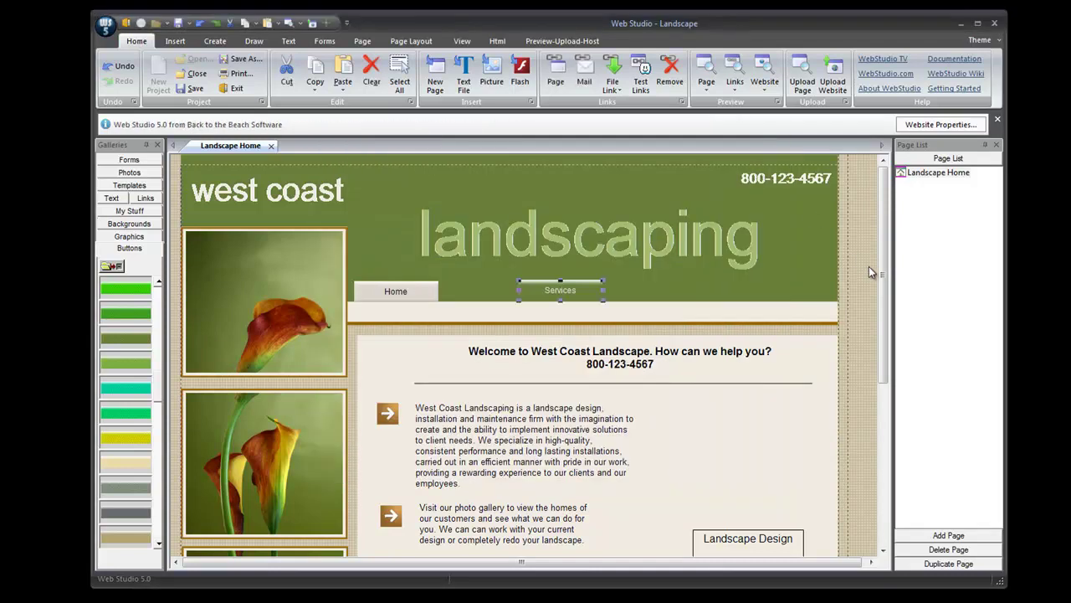
# Set the Services button's JPG graphic compression to Q1: Perfect Quality and move the button close beside Home.
pyautogui.rightClick(564, 294)
pyautogui.moveTo(670, 299)
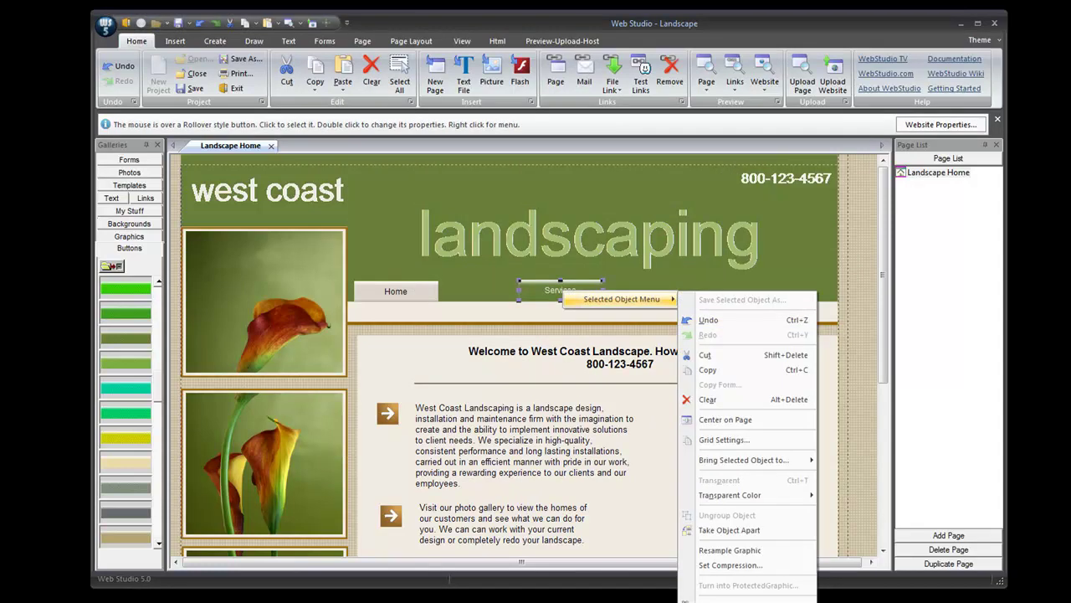
pyautogui.click(737, 590)
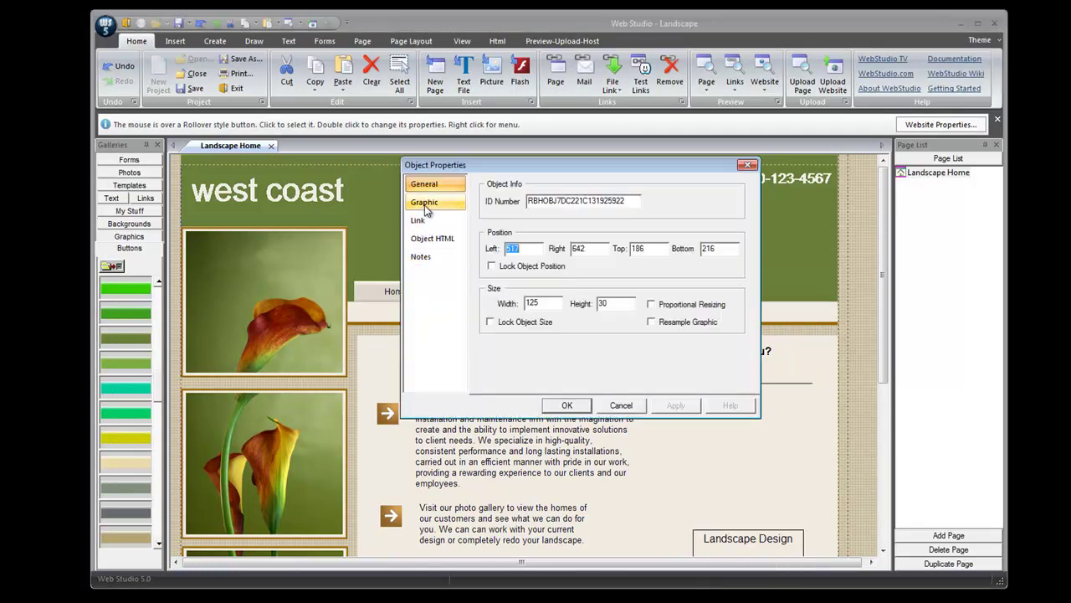
pyautogui.click(426, 204)
pyautogui.click(638, 286)
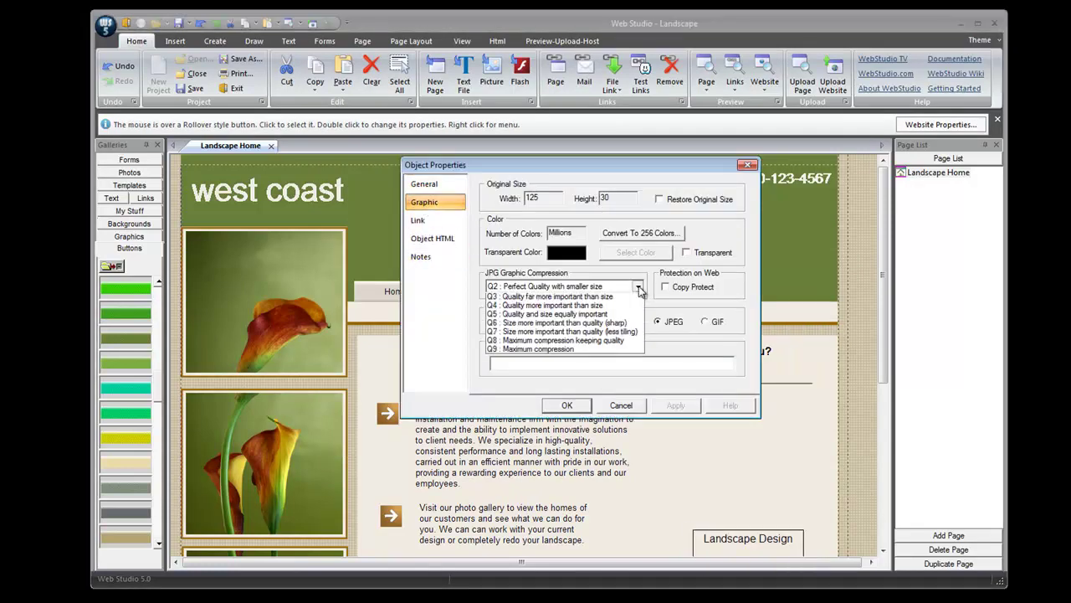
pyautogui.click(596, 298)
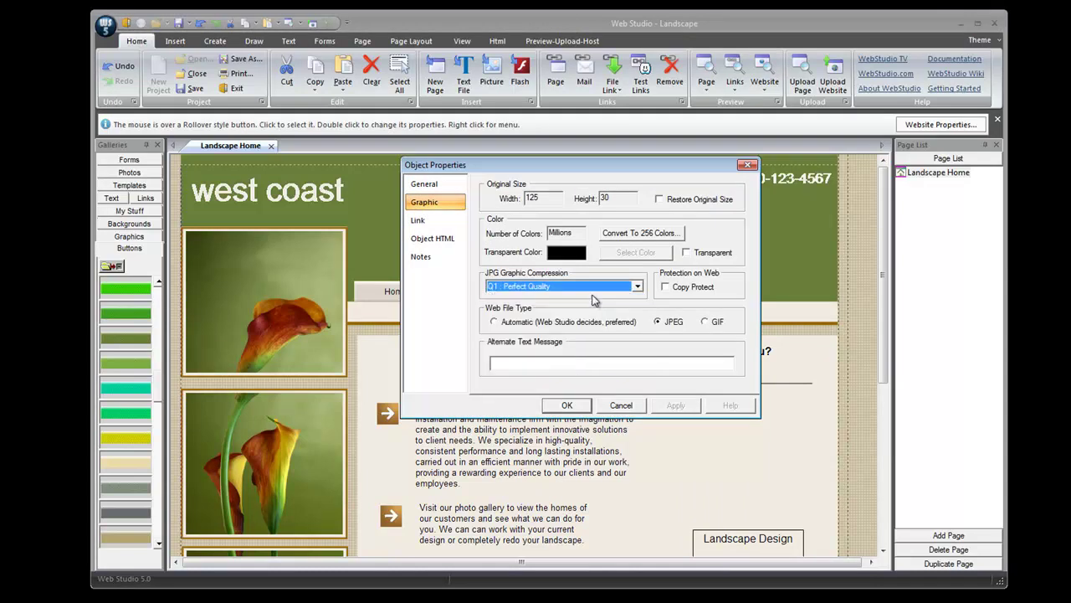
pyautogui.click(570, 405)
pyautogui.moveTo(595, 284); pyautogui.dragTo(526, 285)
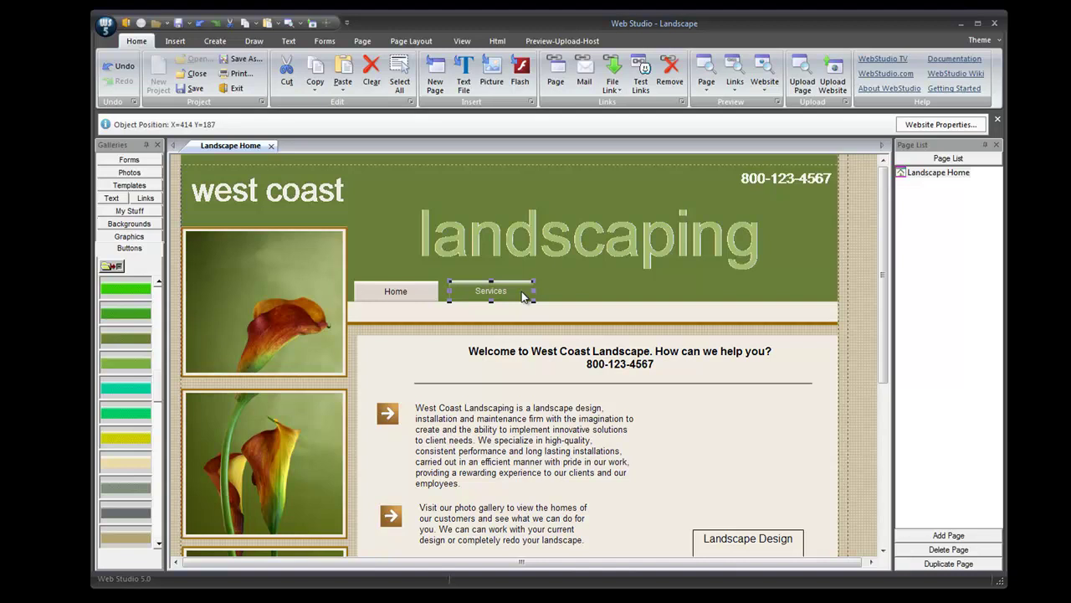
# Preview the Landscape Home page in the built-in browser and close the preview.
pyautogui.click(299, 28)
pyautogui.click(303, 47)
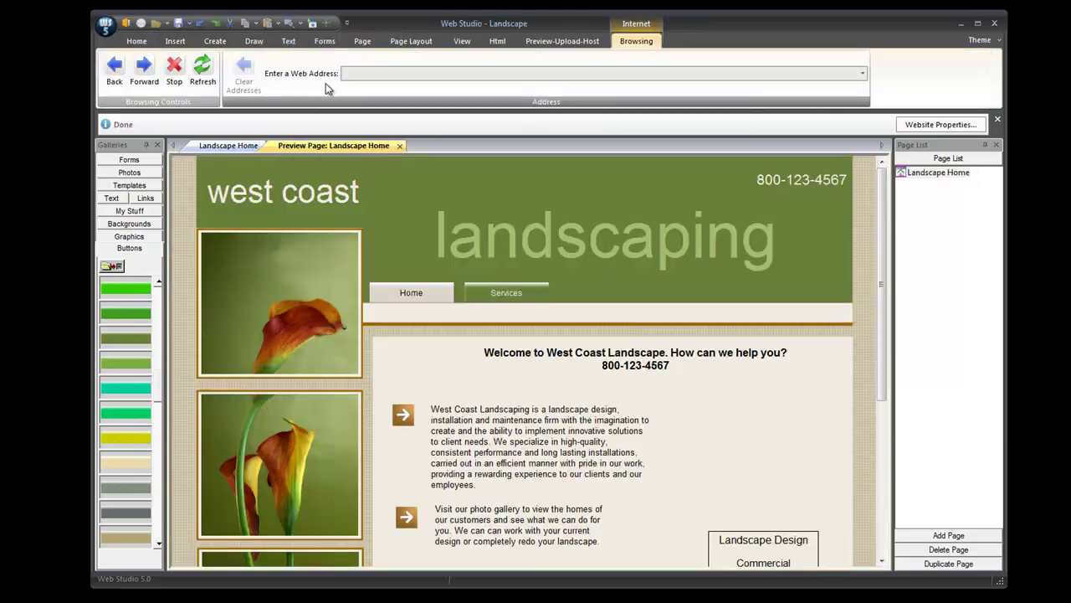
pyautogui.click(400, 145)
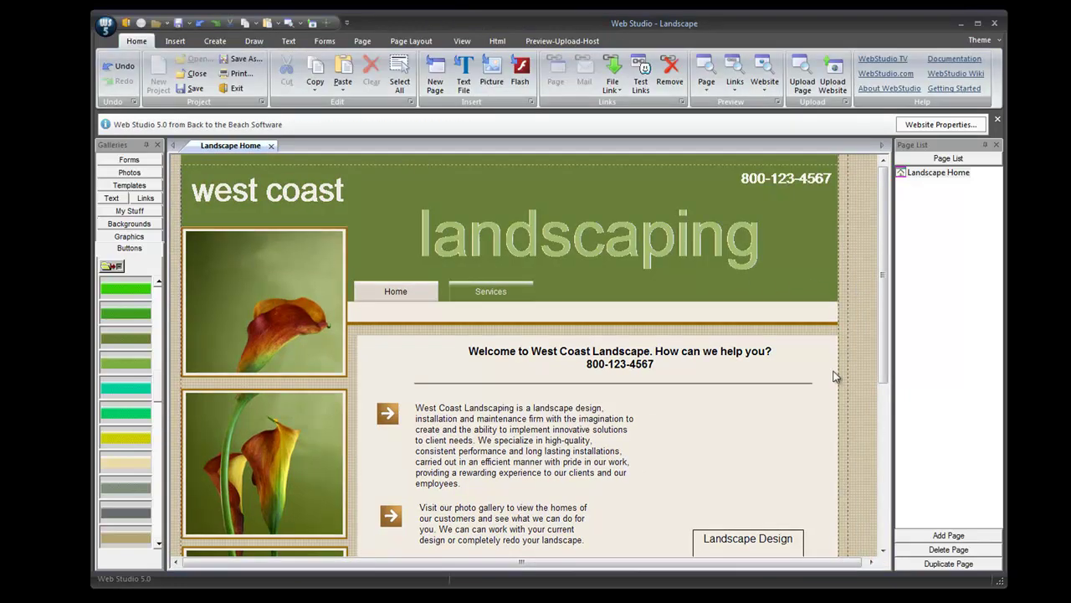
# Duplicate the Services button twice along the navigation row and nudge the middle copy into line.
pyautogui.click(505, 296)
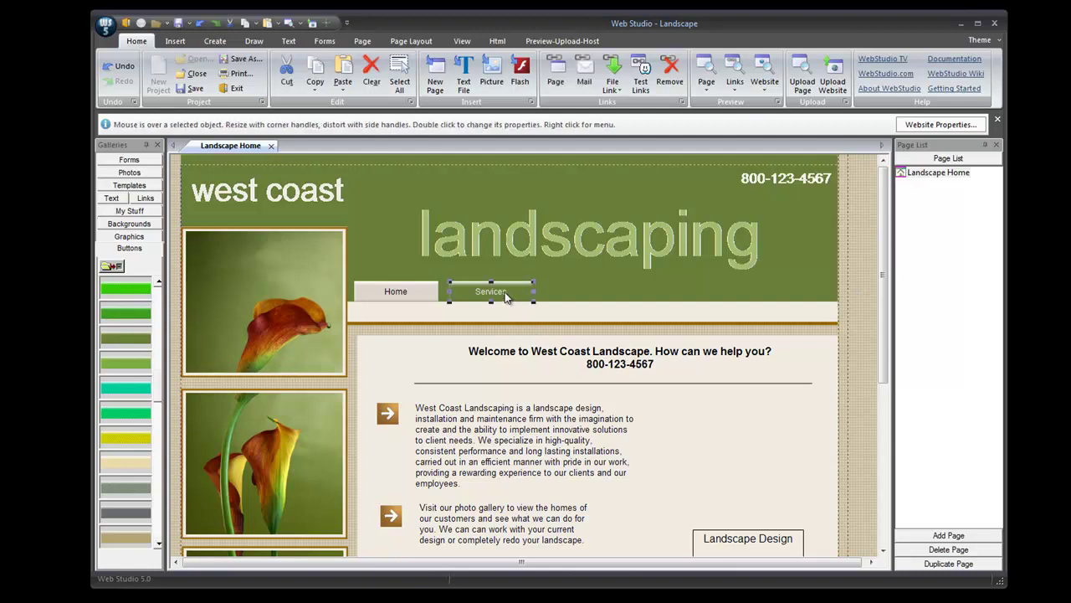
pyautogui.moveTo(506, 296); pyautogui.dragTo(762, 296)
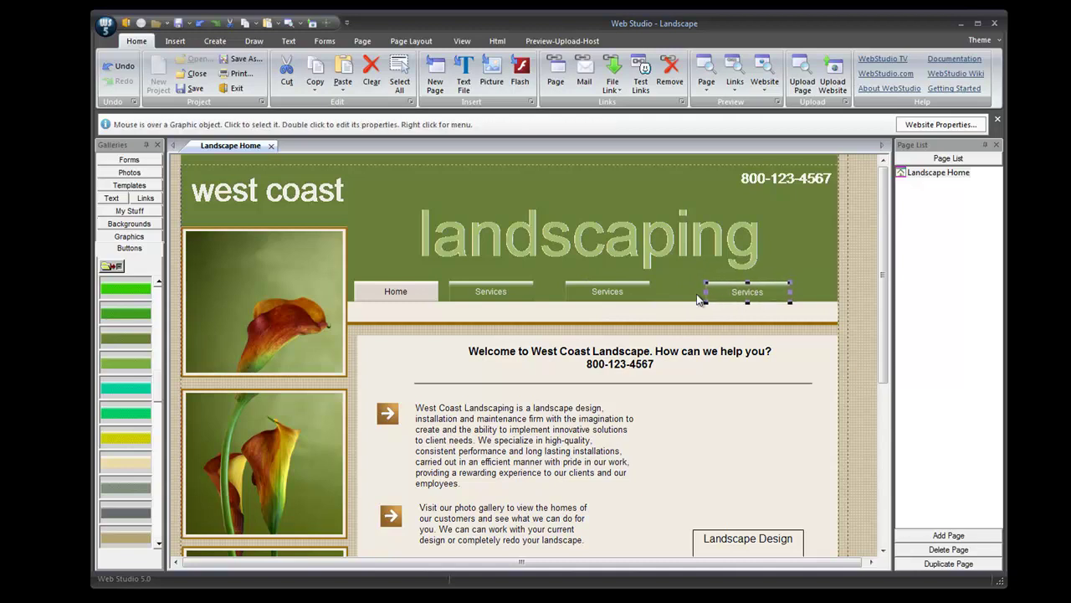
pyautogui.click(636, 297)
pyautogui.moveTo(638, 297); pyautogui.dragTo(643, 295)
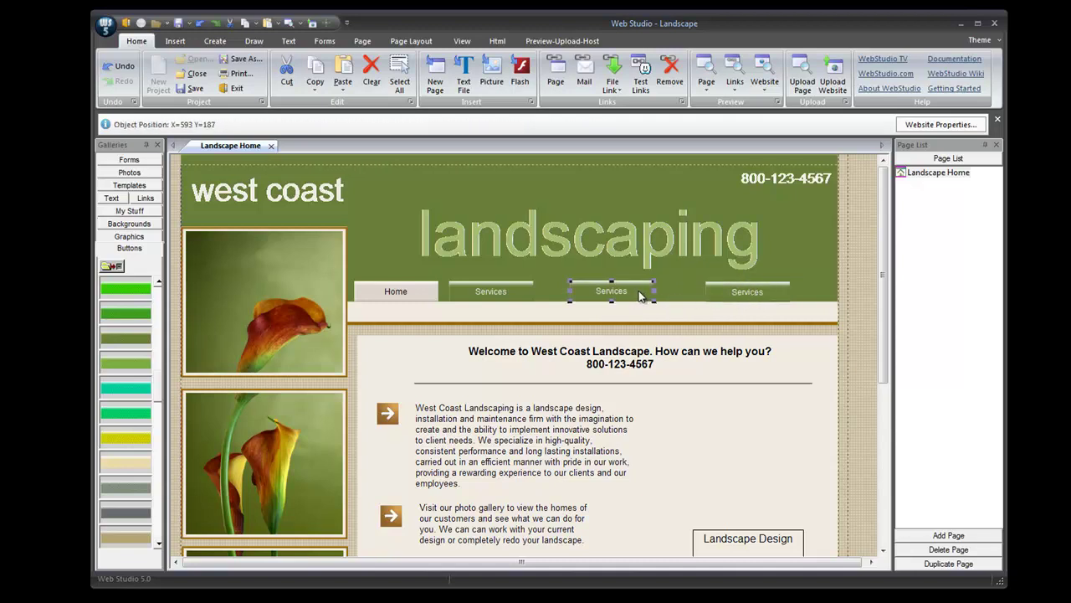
pyautogui.click(850, 334)
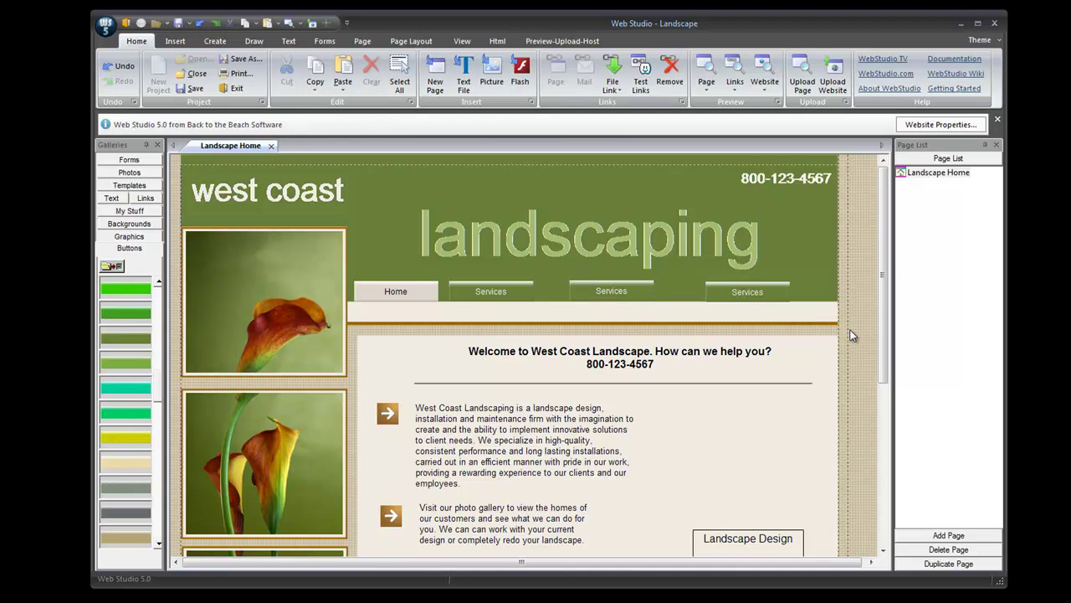
# Change the text of the middle Services copy to "Photos" and apply it.
pyautogui.doubleClick(620, 296)
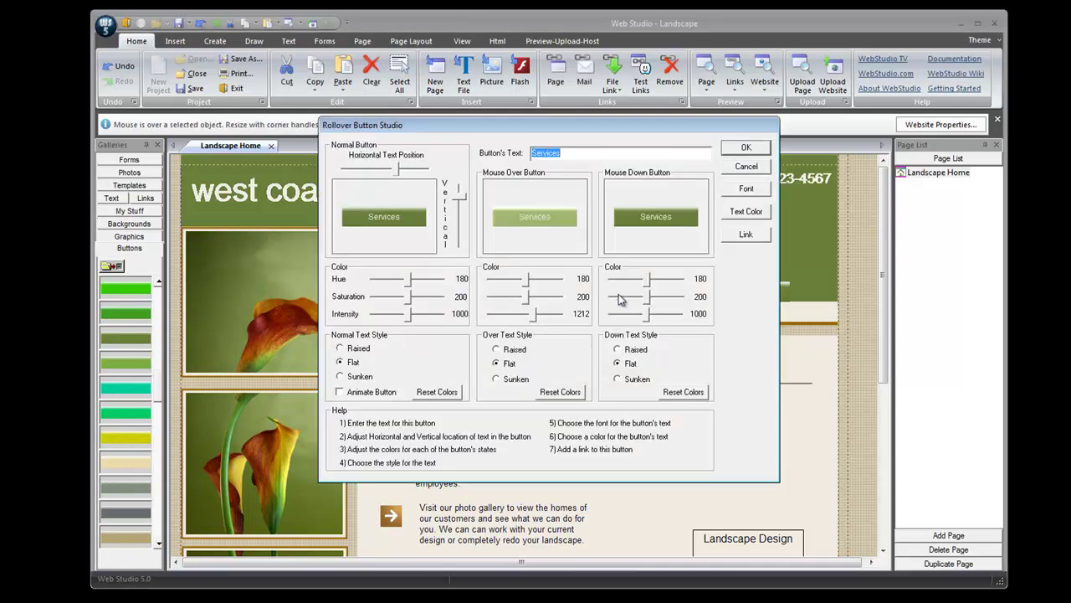
pyautogui.write('Photoso')
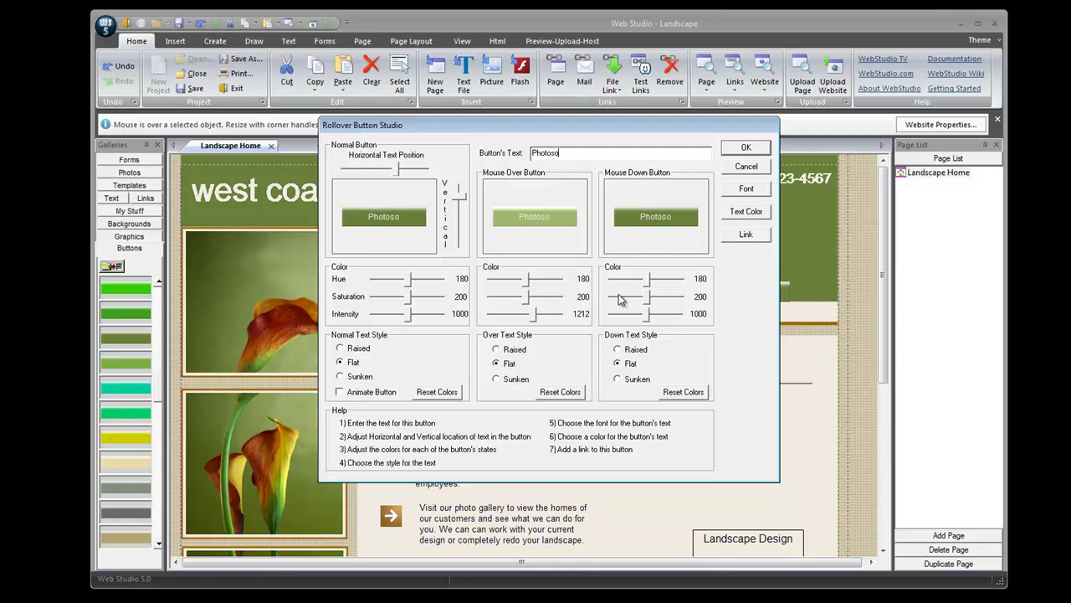
pyautogui.press('BackSpace')
pyautogui.click(734, 152)
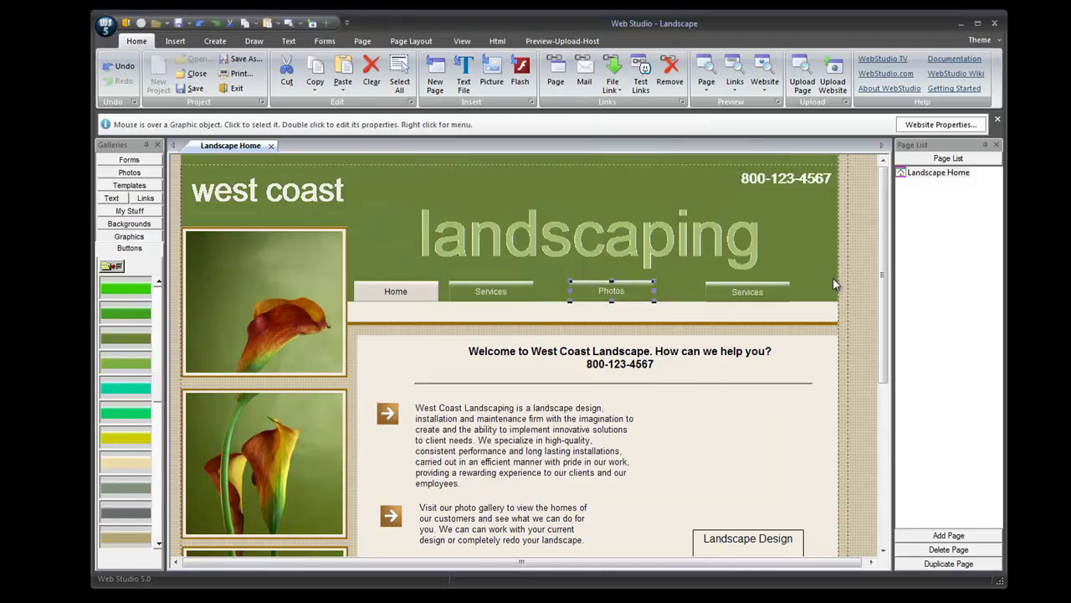
# Change the text of the rightmost Services copy to "Contact" and apply it.
pyautogui.click(767, 295)
pyautogui.doubleClick(766, 294)
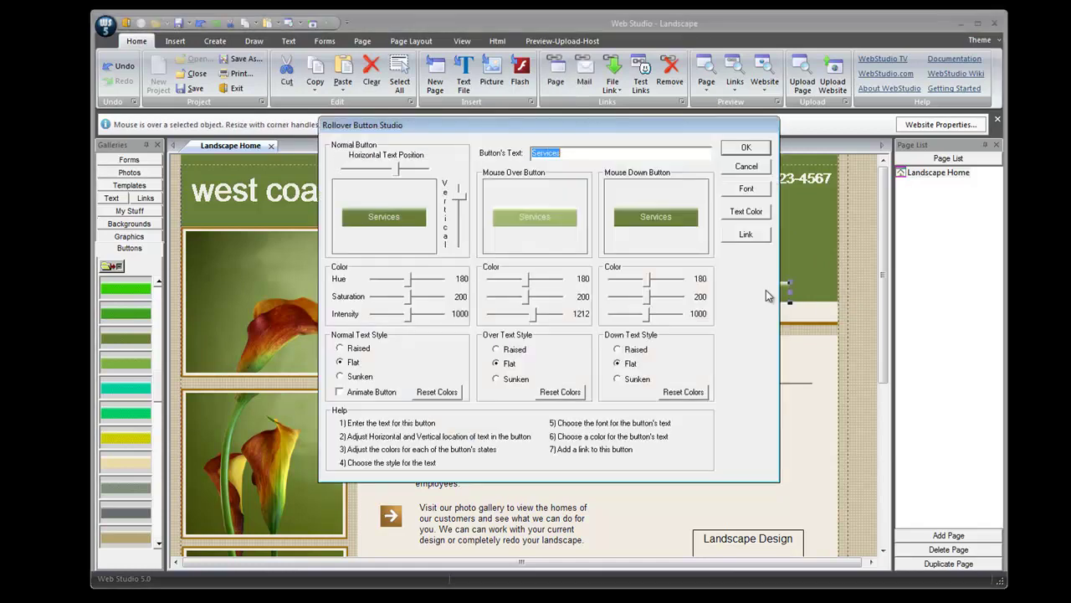
pyautogui.write('Contact')
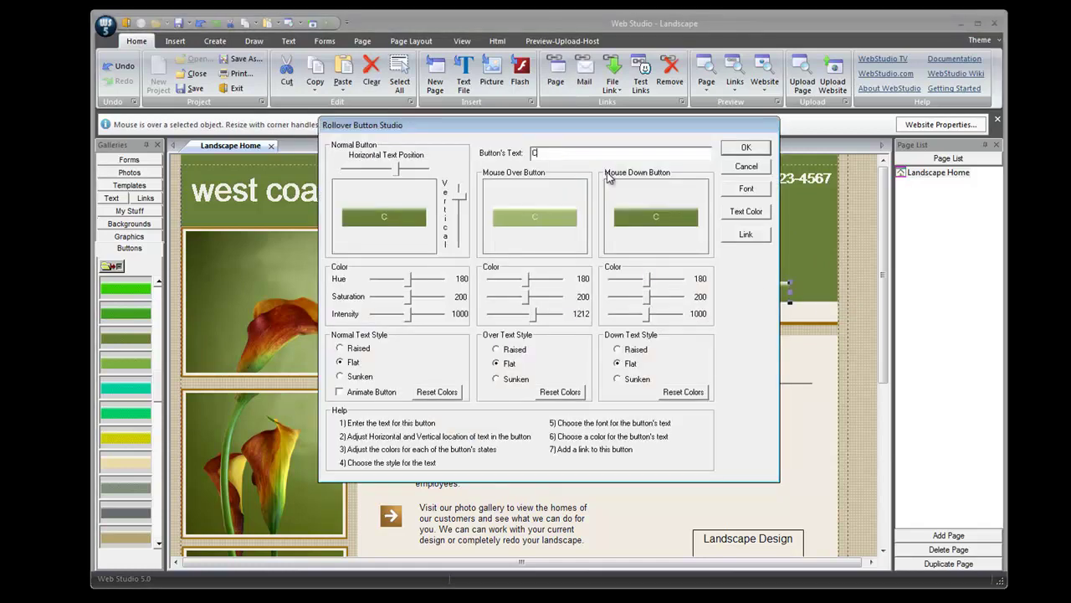
pyautogui.press('BackSpace')
pyautogui.press('BackSpace')
pyautogui.press('BackSpace')
pyautogui.press('BackSpace')
pyautogui.press('BackSpace')
pyautogui.press('BackSpace')
pyautogui.write('ontact')
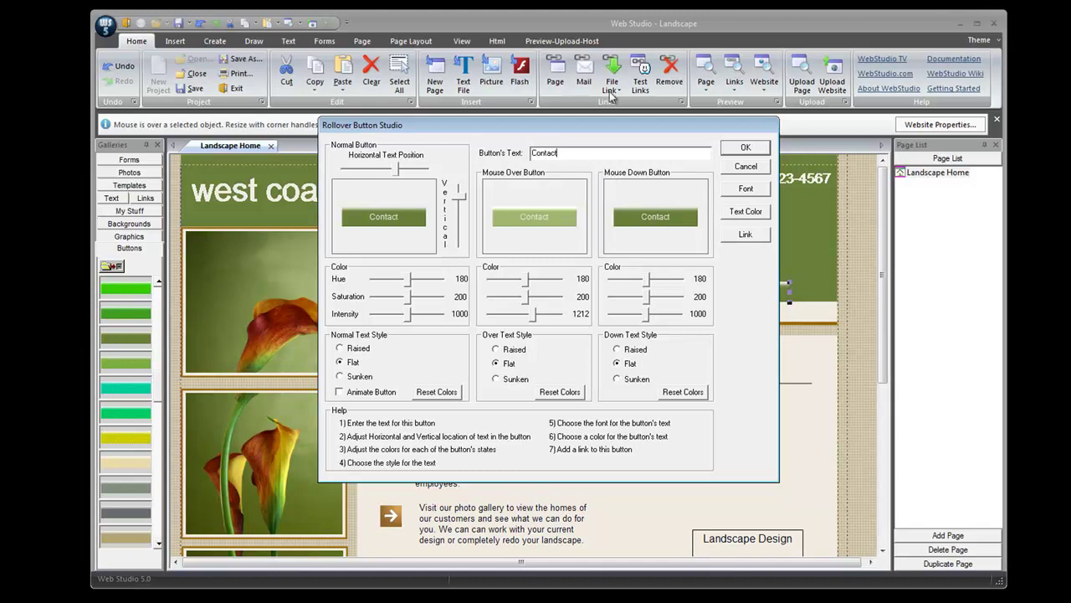
pyautogui.click(744, 148)
# Move the Contact button to the right end of the green banner and nudge the Home button slightly right.
pyautogui.moveTo(766, 296); pyautogui.dragTo(803, 293)
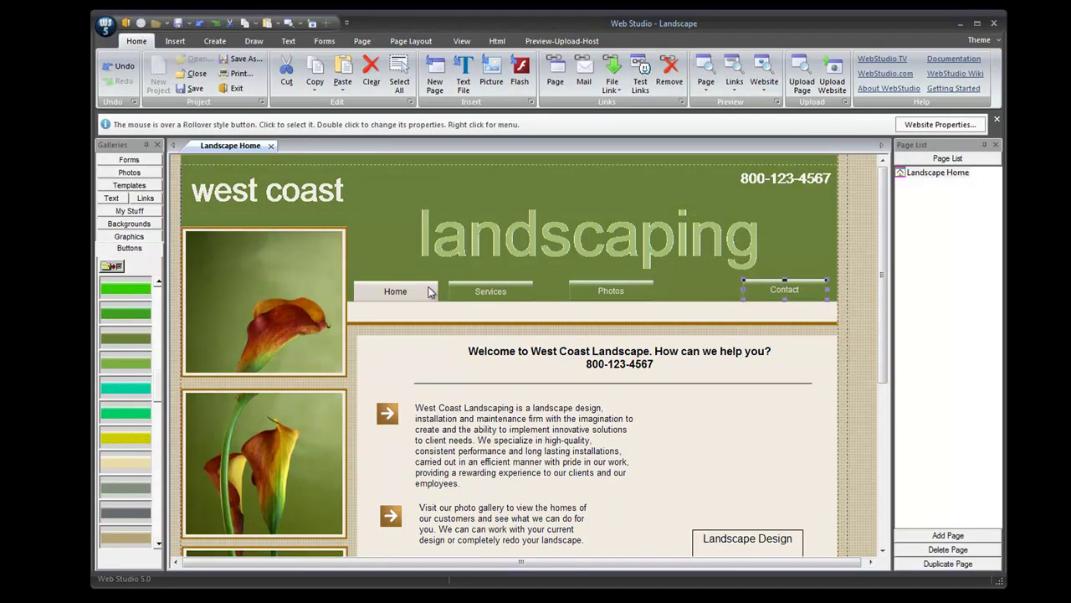
pyautogui.moveTo(815, 298); pyautogui.dragTo(818, 297)
pyautogui.moveTo(427, 296); pyautogui.dragTo(431, 297)
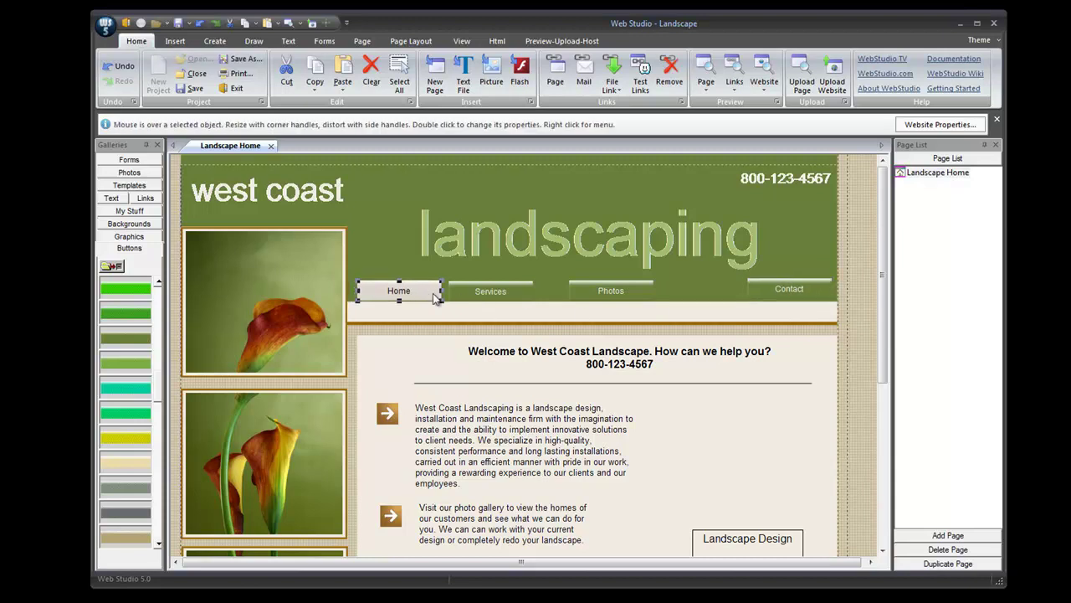
# Align the bottoms of the Home, Services, Photos and Contact buttons and space them evenly horizontally.
pyautogui.keyDown('shift'); pyautogui.click(477, 299); pyautogui.keyUp('shift')
pyautogui.keyDown('shift'); pyautogui.click(625, 287); pyautogui.keyUp('shift')
pyautogui.keyDown('shift'); pyautogui.click(799, 285); pyautogui.keyUp('shift')
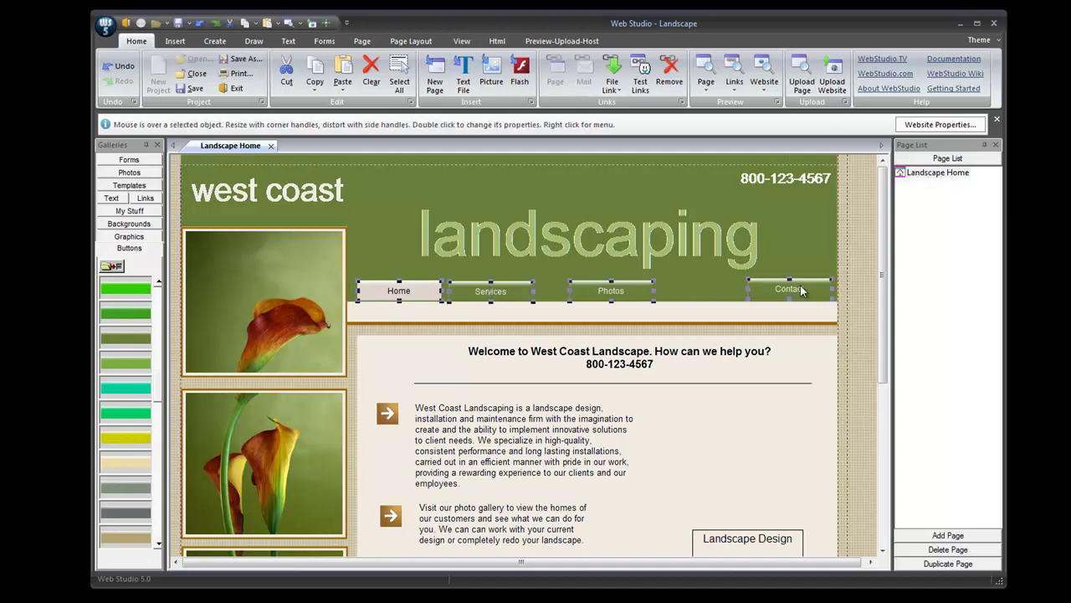
pyautogui.click(409, 42)
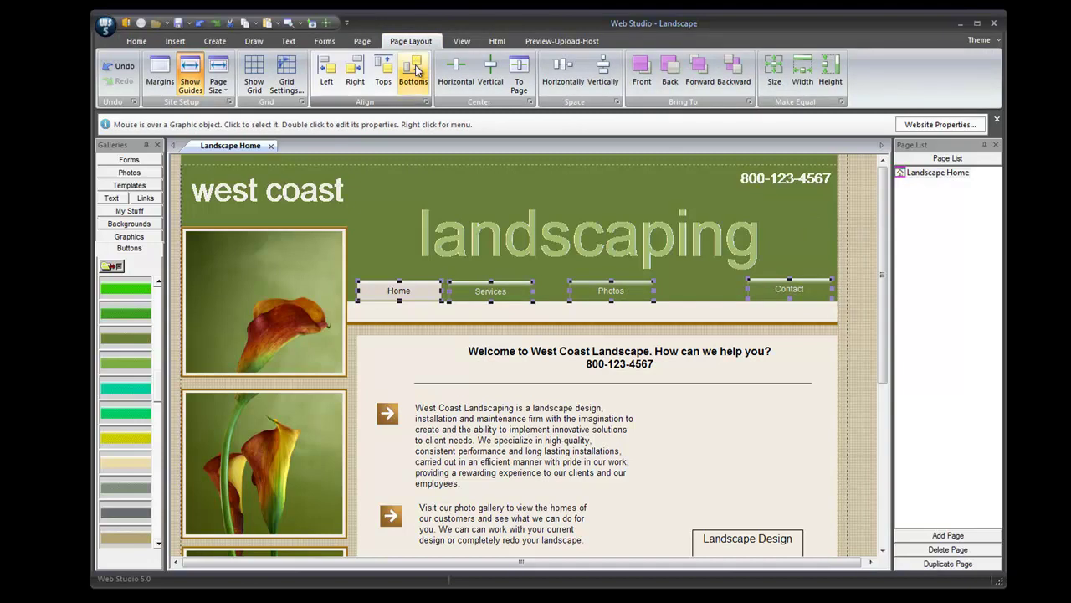
pyautogui.click(416, 76)
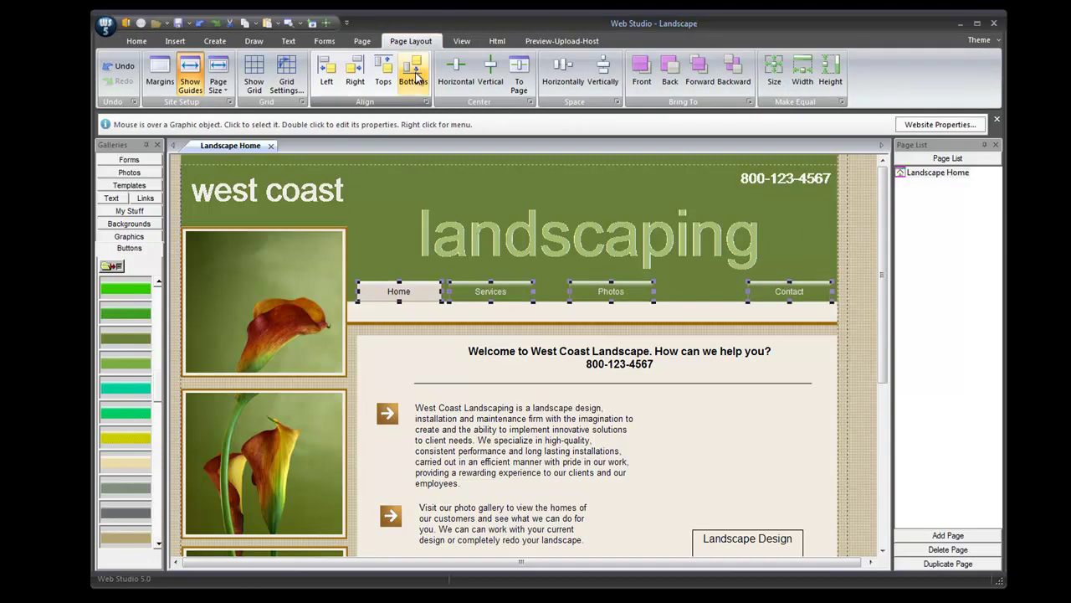
pyautogui.click(566, 75)
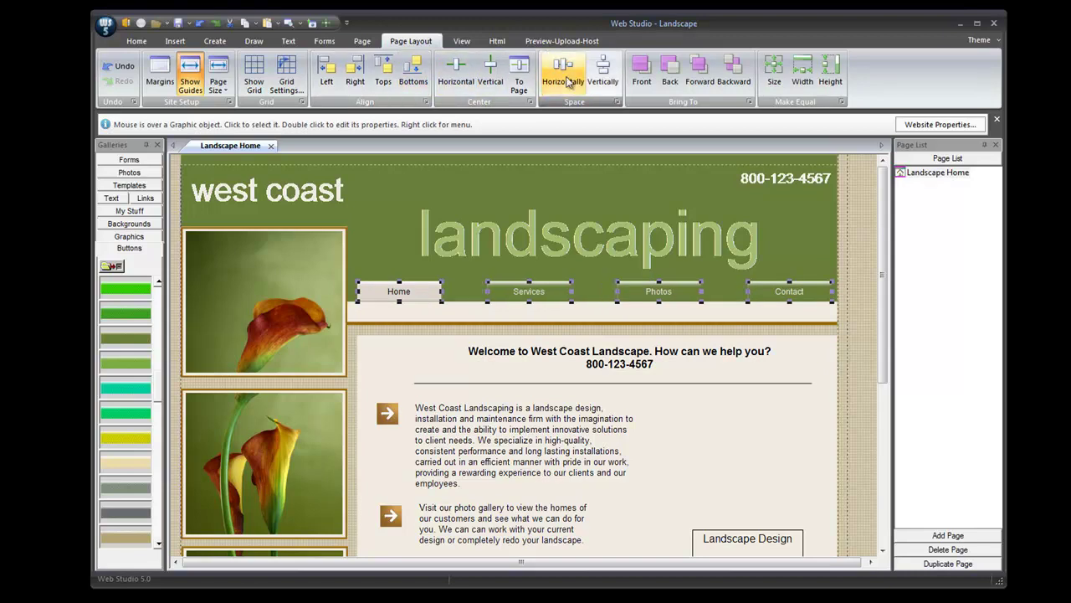
pyautogui.click(859, 231)
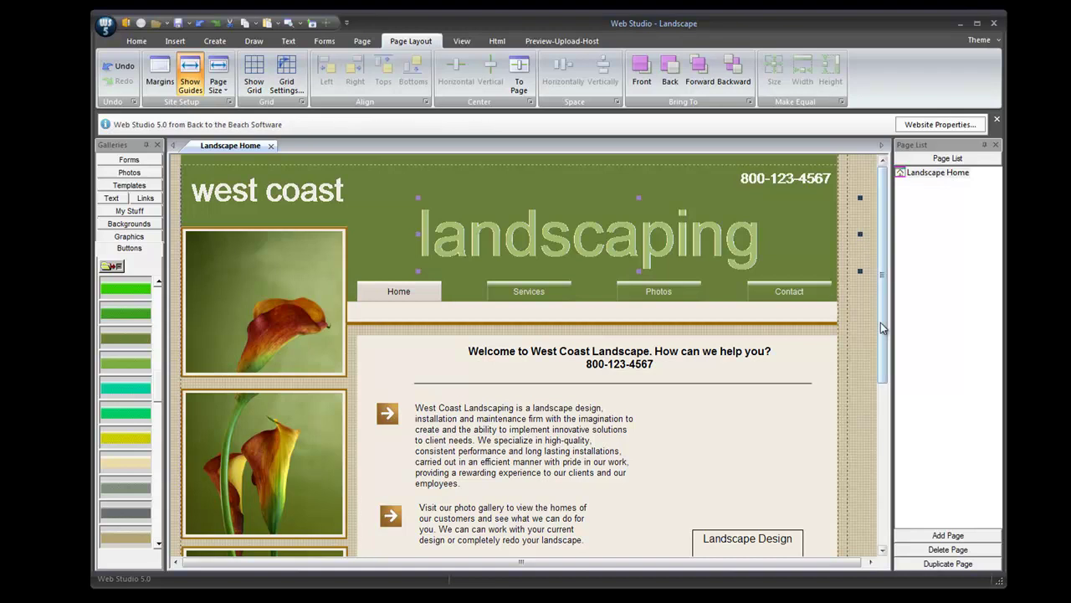
pyautogui.click(862, 359)
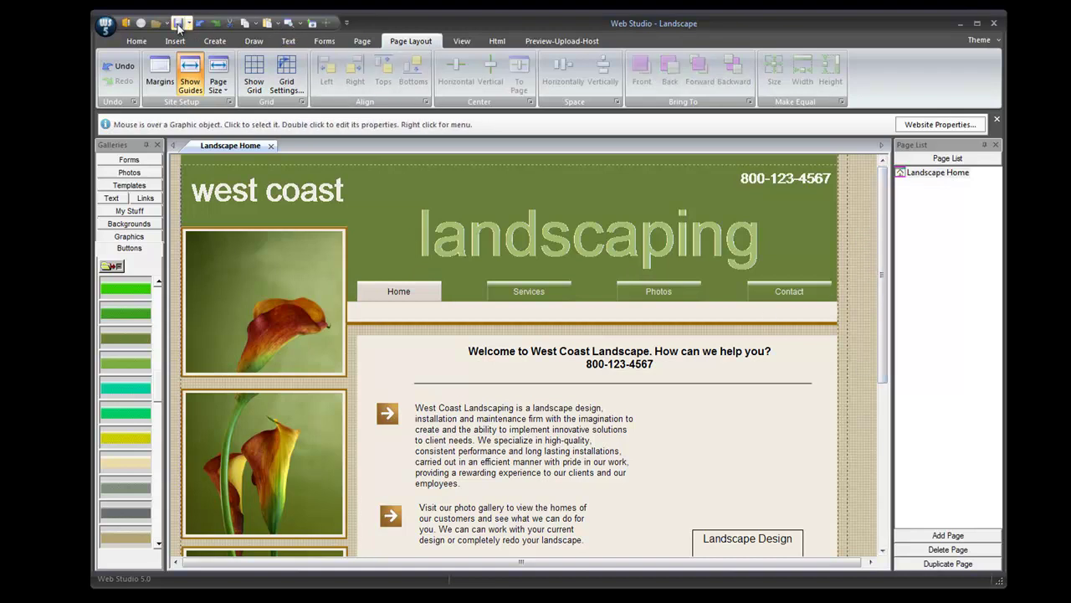
# Save the project, preview the page with its four navigation buttons and close the preview.
pyautogui.click(178, 23)
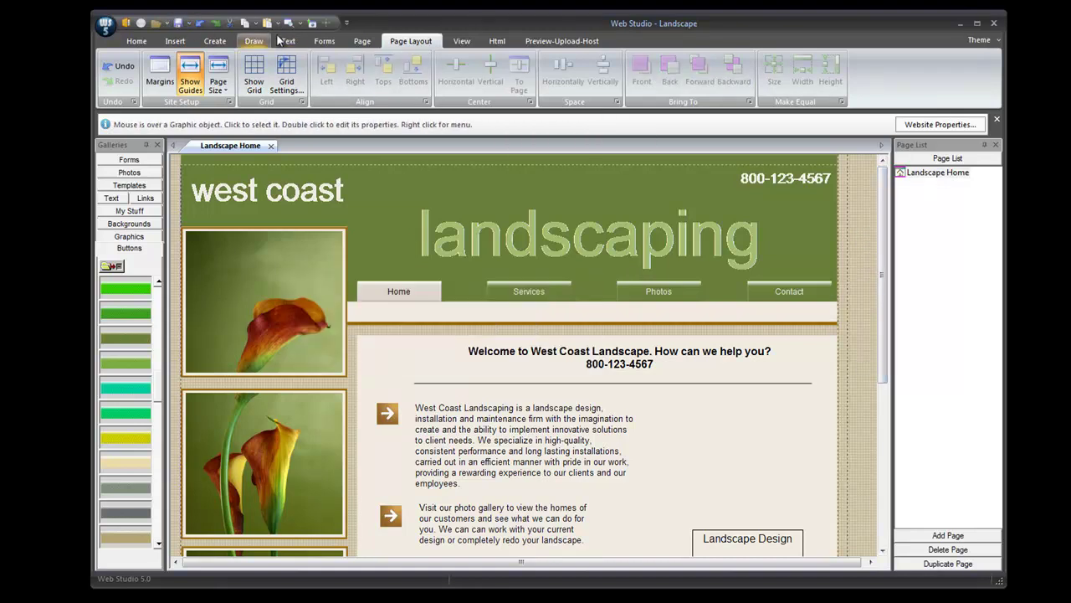
pyautogui.click(280, 26)
pyautogui.click(315, 42)
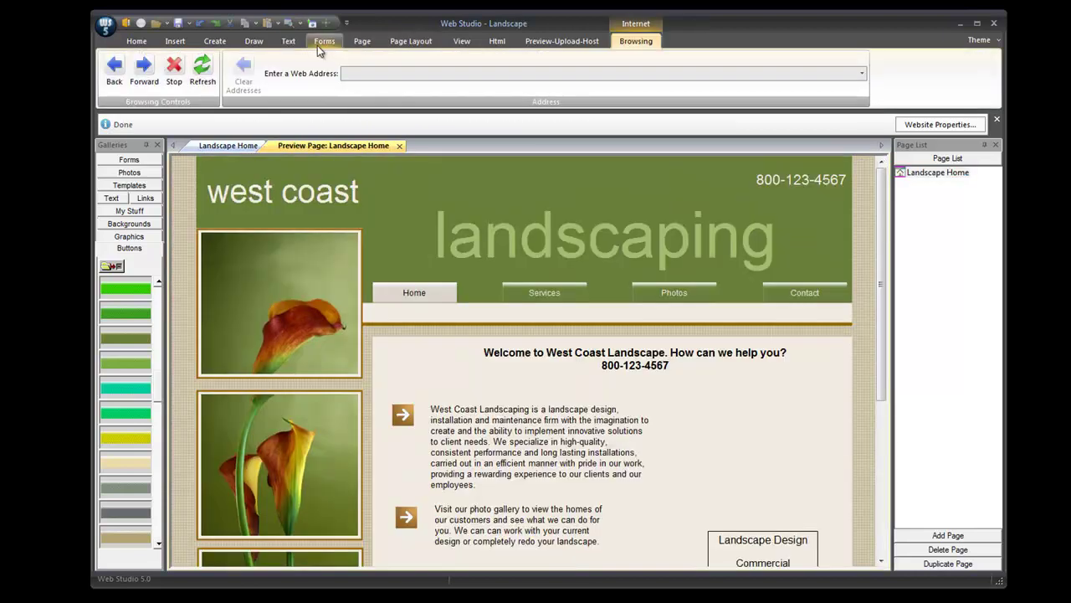
pyautogui.click(400, 145)
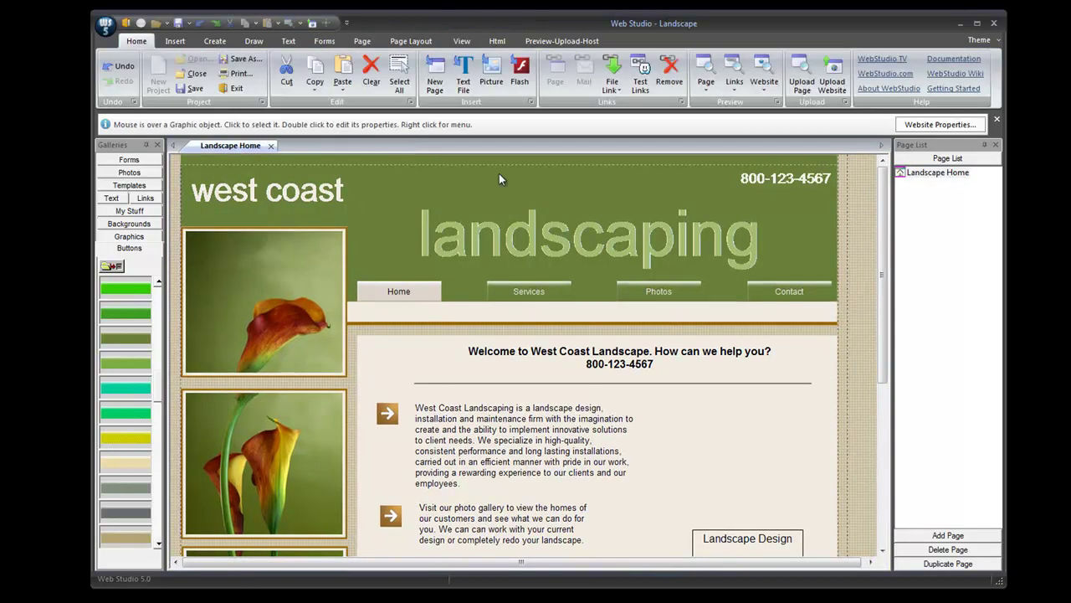
# Duplicate the Landscape Home page in the page list.
pyautogui.click(943, 315)
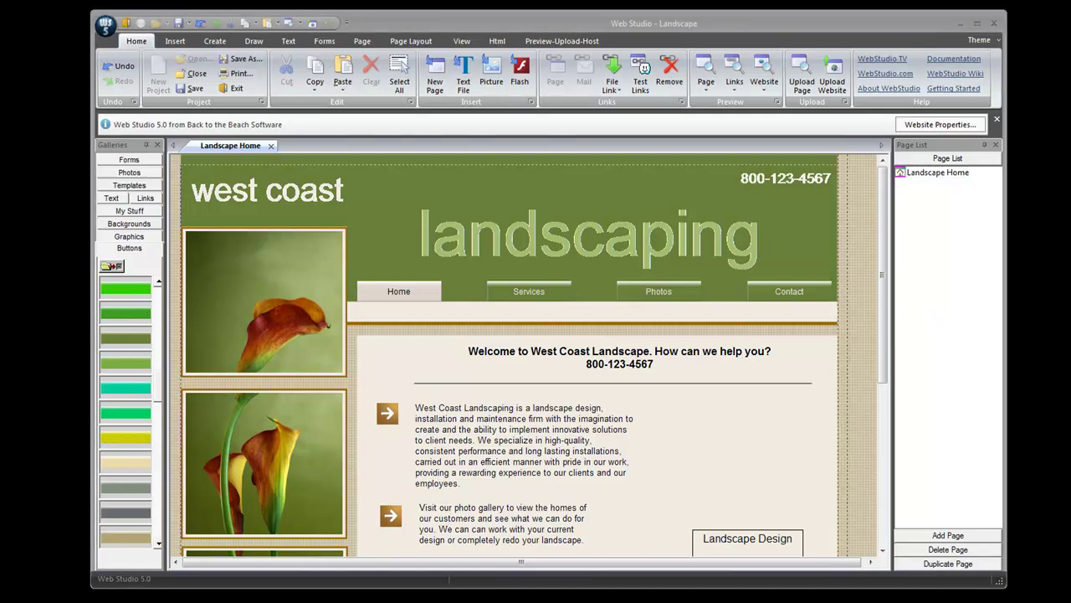
pyautogui.click(954, 227)
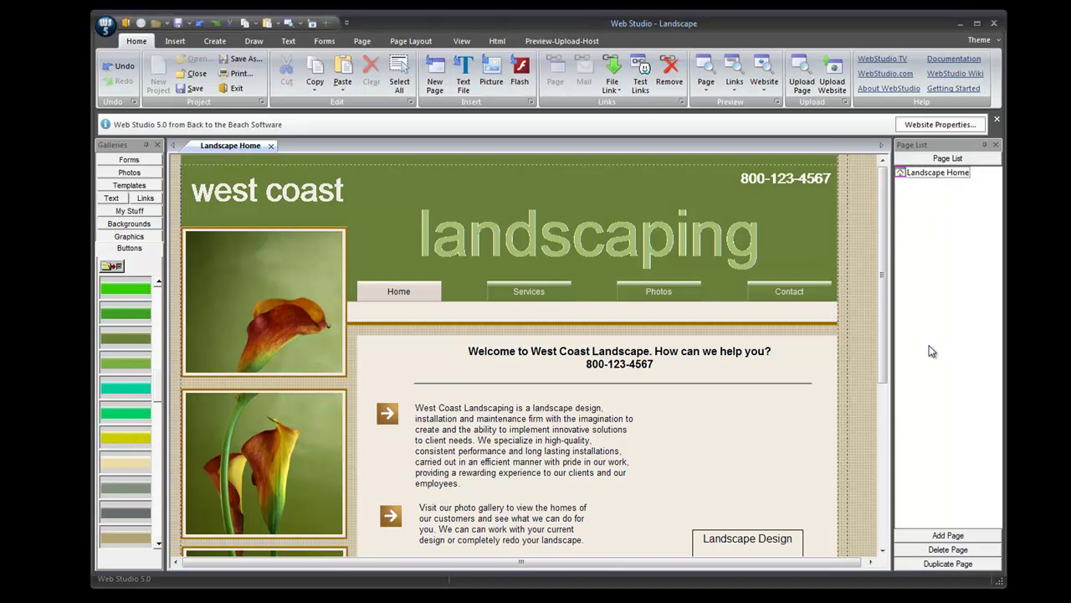
pyautogui.click(926, 176)
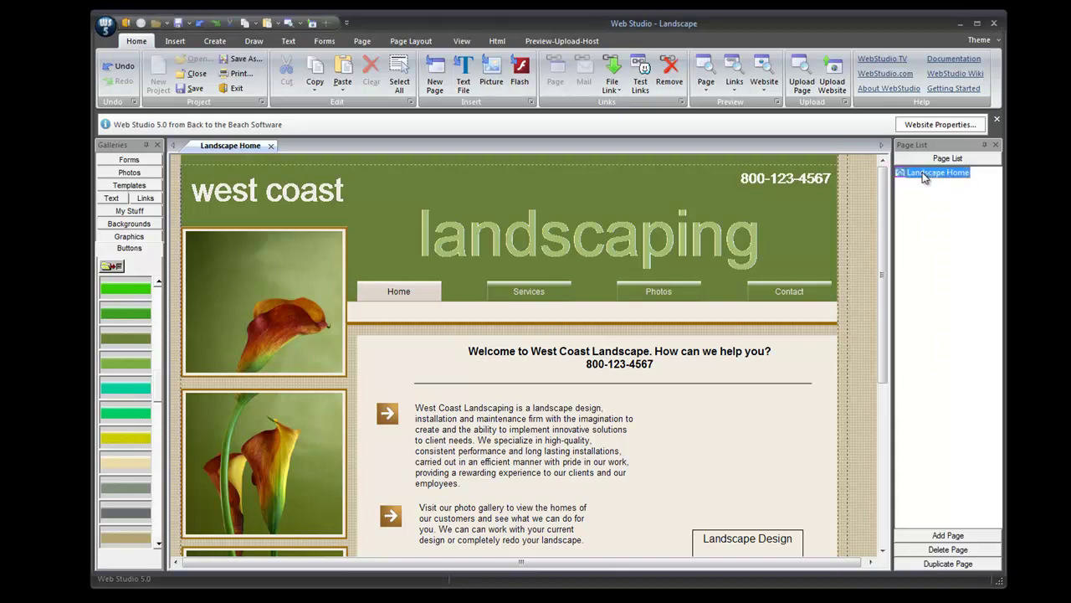
pyautogui.click(949, 564)
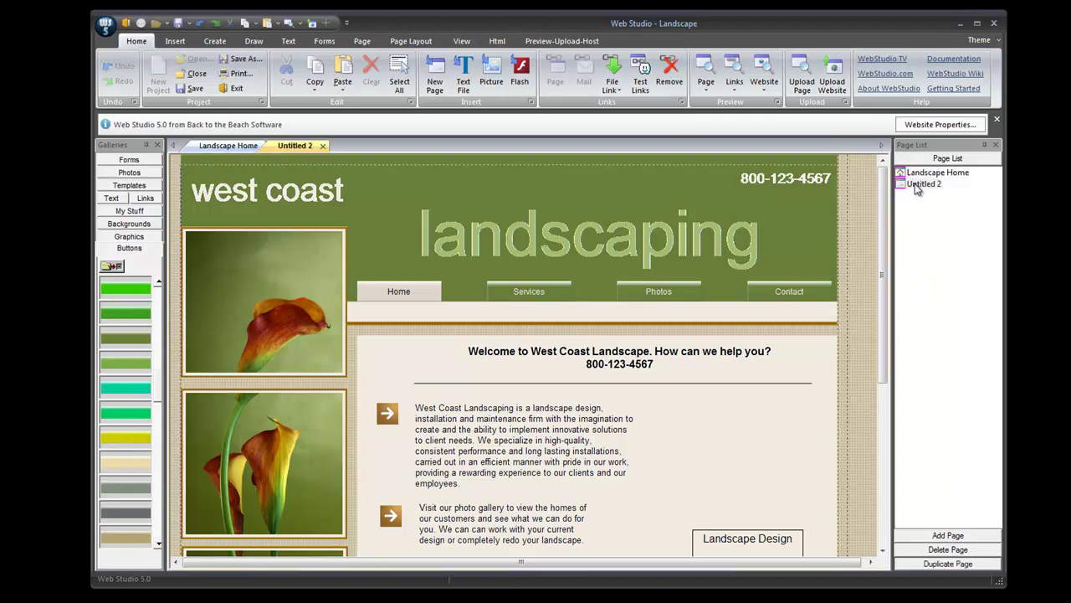
# Rename the duplicated page to "Services".
pyautogui.rightClick(917, 185)
pyautogui.click(902, 364)
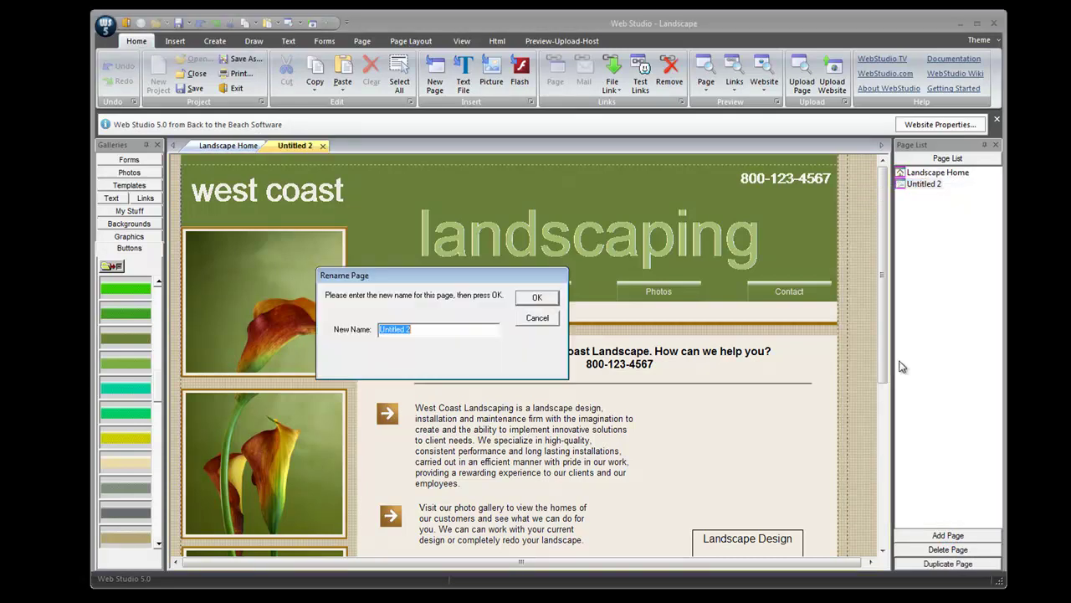
pyautogui.write('Services')
pyautogui.click(536, 296)
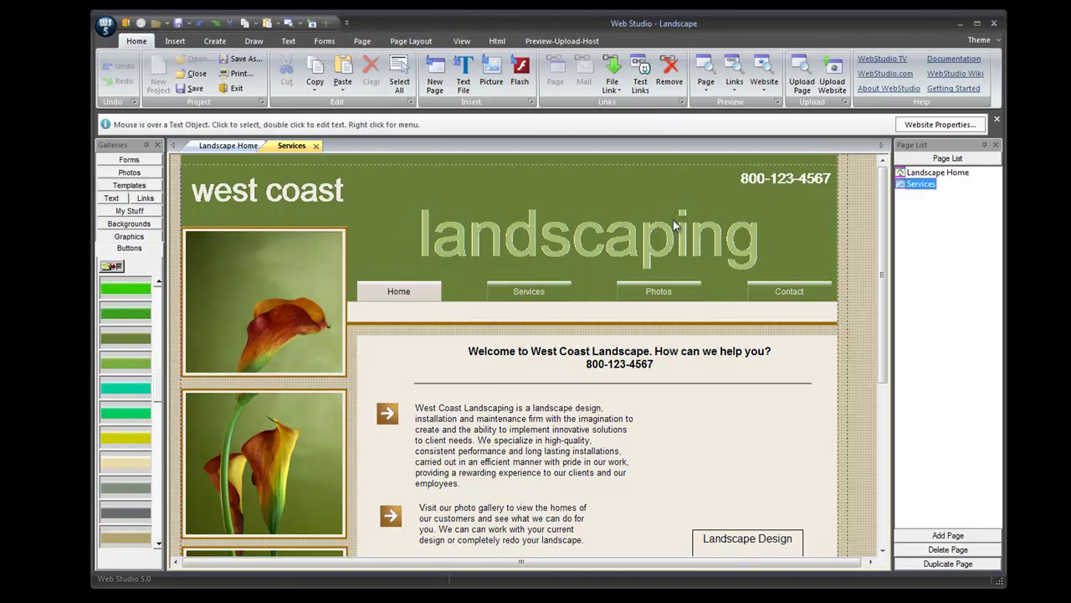
# Delete the framed calla lily photos from the left column of the Services page.
pyautogui.click(275, 283)
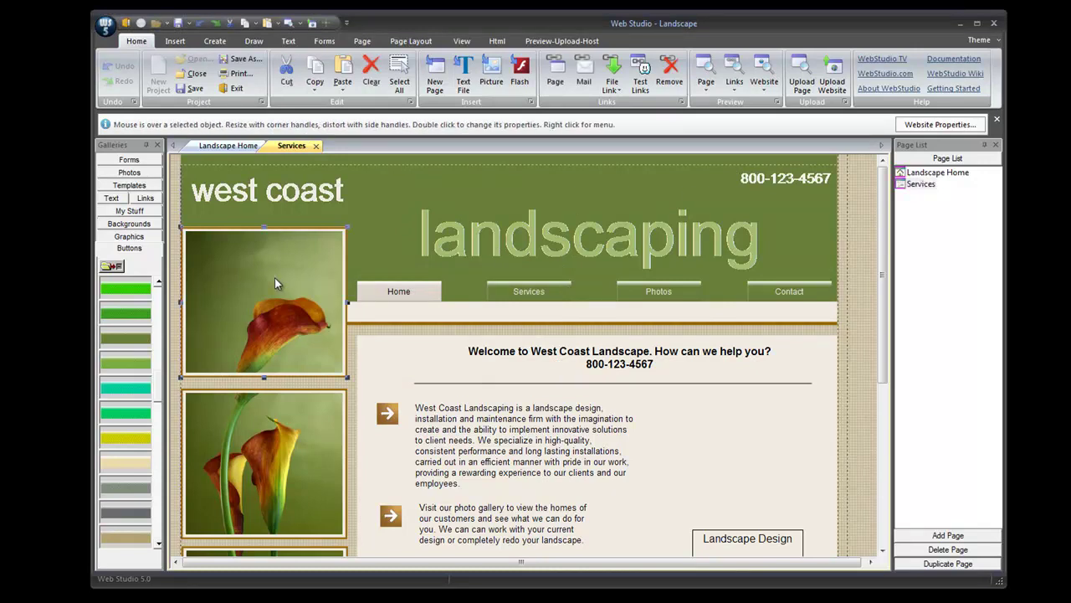
pyautogui.press('Delete')
pyautogui.click(263, 469)
pyautogui.press('Delete')
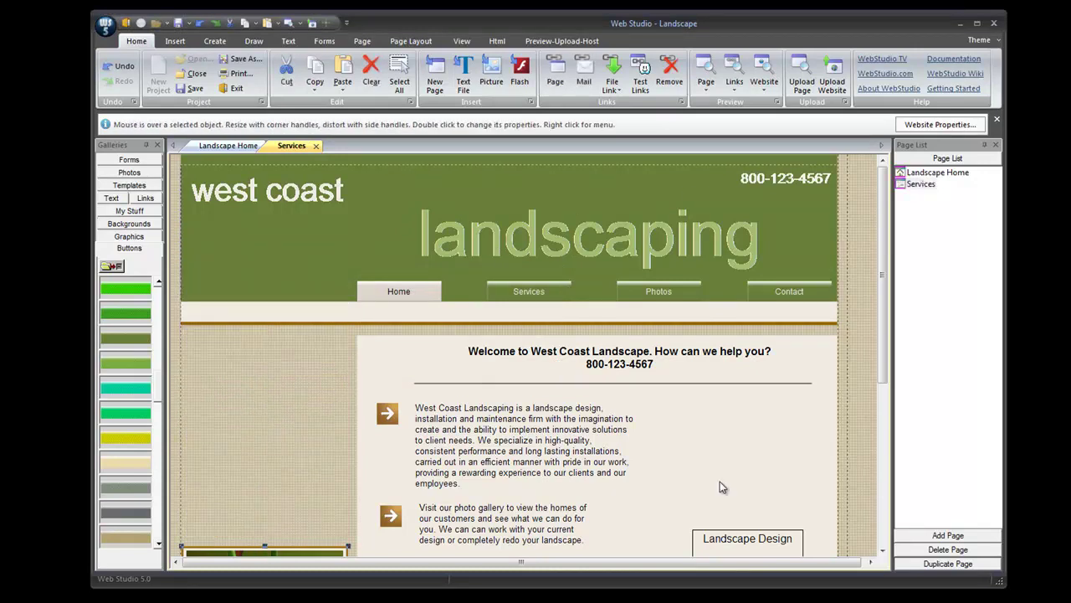
pyautogui.scroll(-2, 888, 379)
pyautogui.scroll(-2, 888, 379)
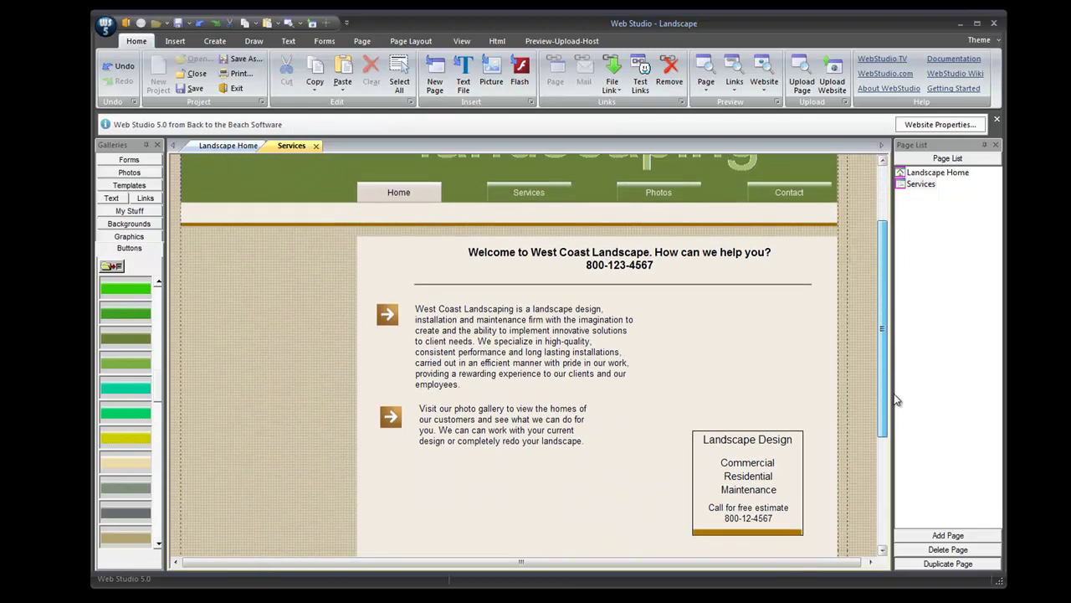
# Delete the Landscape Design box with its service list, free-estimate text, frame and gold bar from the Services page.
pyautogui.click(767, 452)
pyautogui.press('Delete')
pyautogui.click(757, 469)
pyautogui.press('Delete')
pyautogui.press('Delete')
pyautogui.click(748, 489)
pyautogui.press('Delete')
pyautogui.click(747, 509)
pyautogui.press('Delete')
pyautogui.click(742, 530)
pyautogui.press('Delete')
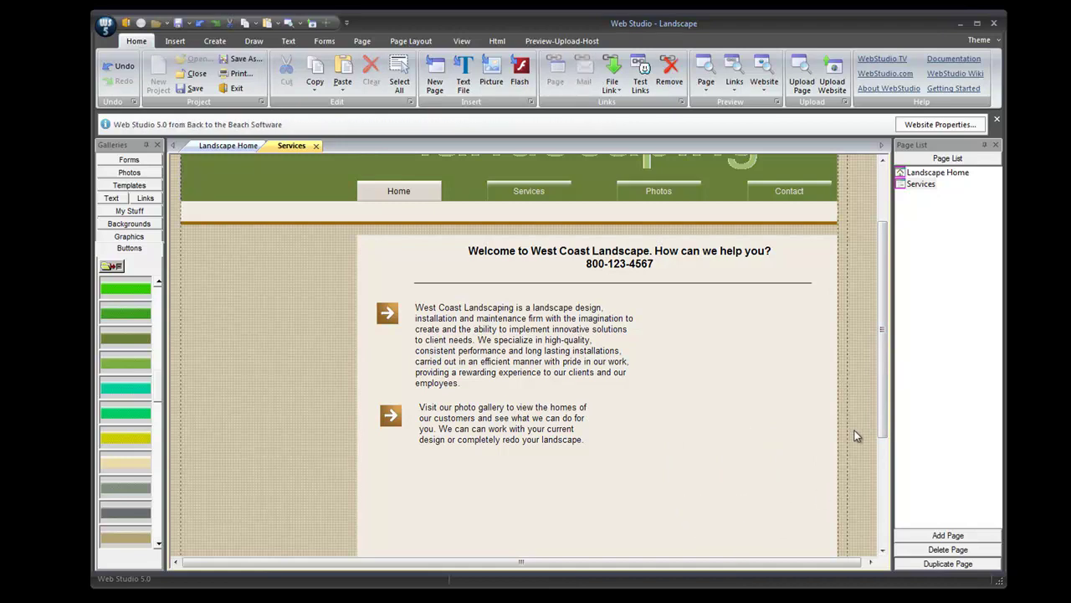
# Delete the "landscaping" and "west coast" titles from the Services page header.
pyautogui.moveTo(883, 385); pyautogui.dragTo(880, 317)
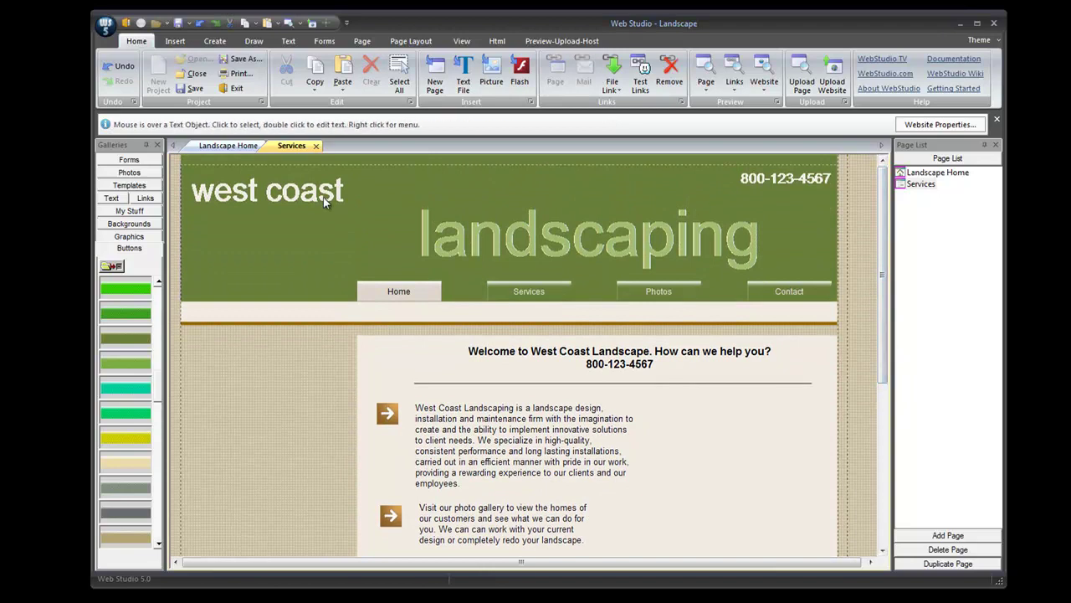
pyautogui.click(470, 234)
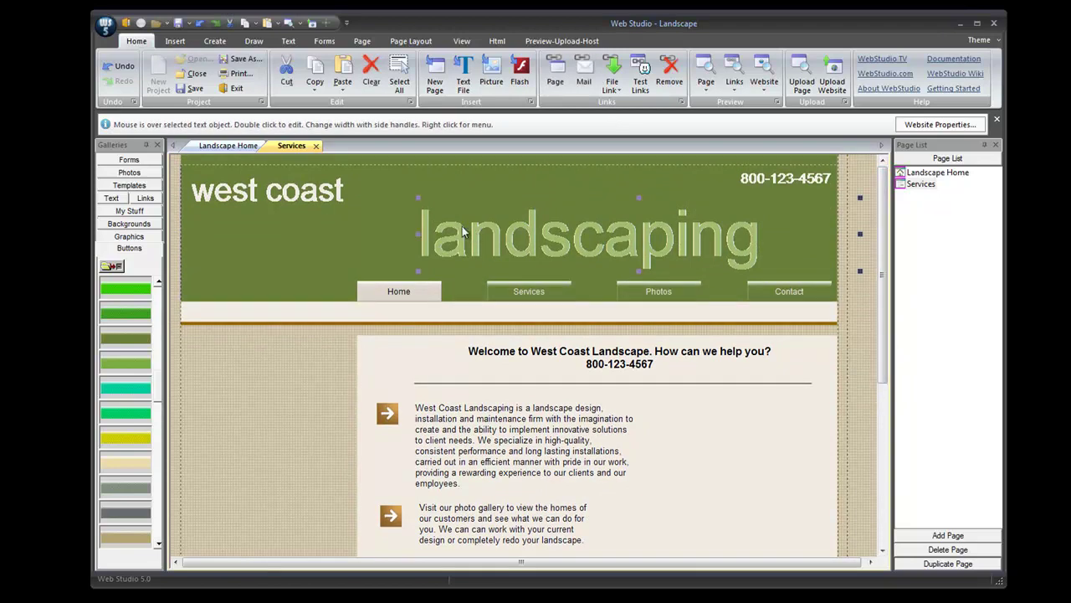
pyautogui.press('Delete')
pyautogui.click(289, 193)
pyautogui.press('Delete')
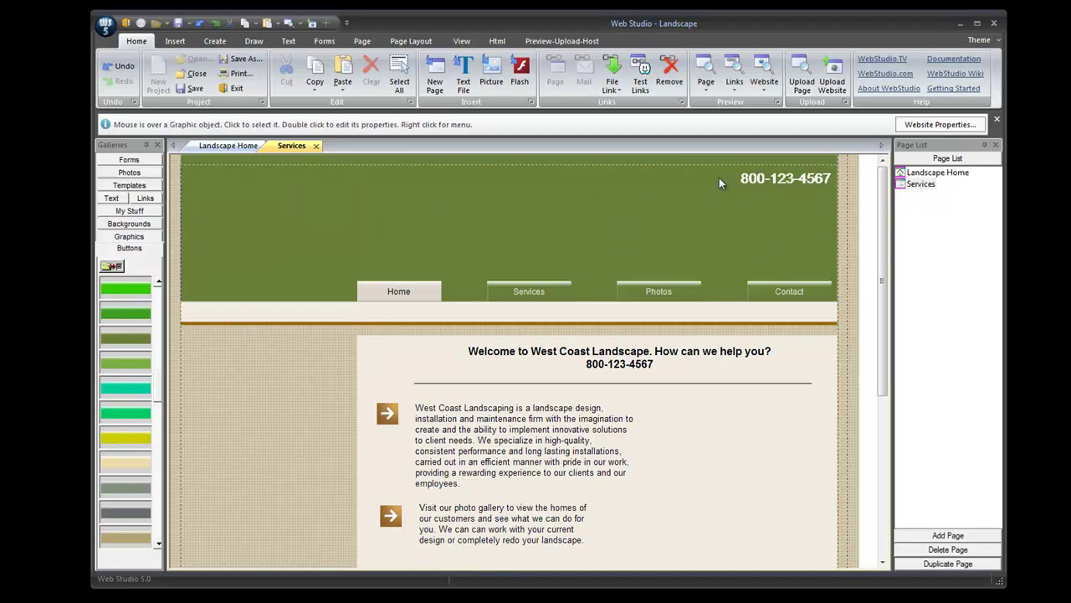
# Lower the header phone number, shorten the green banner from its upper edge and move the whole header with its buttons up to the page top.
pyautogui.moveTo(759, 181); pyautogui.dragTo(761, 221)
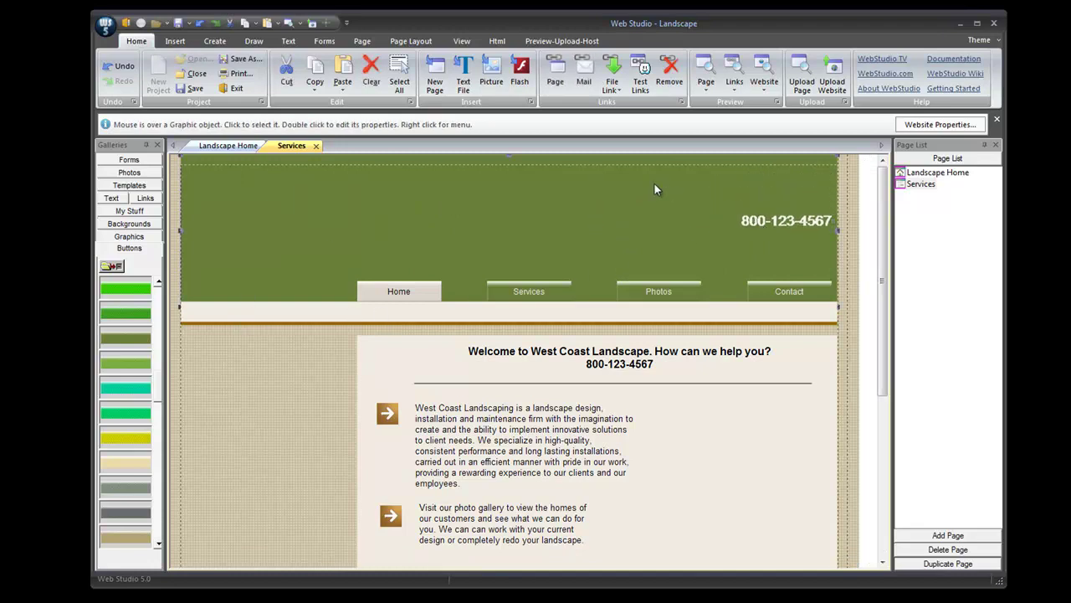
pyautogui.moveTo(510, 156); pyautogui.dragTo(506, 201)
pyautogui.moveTo(175, 179); pyautogui.dragTo(845, 328)
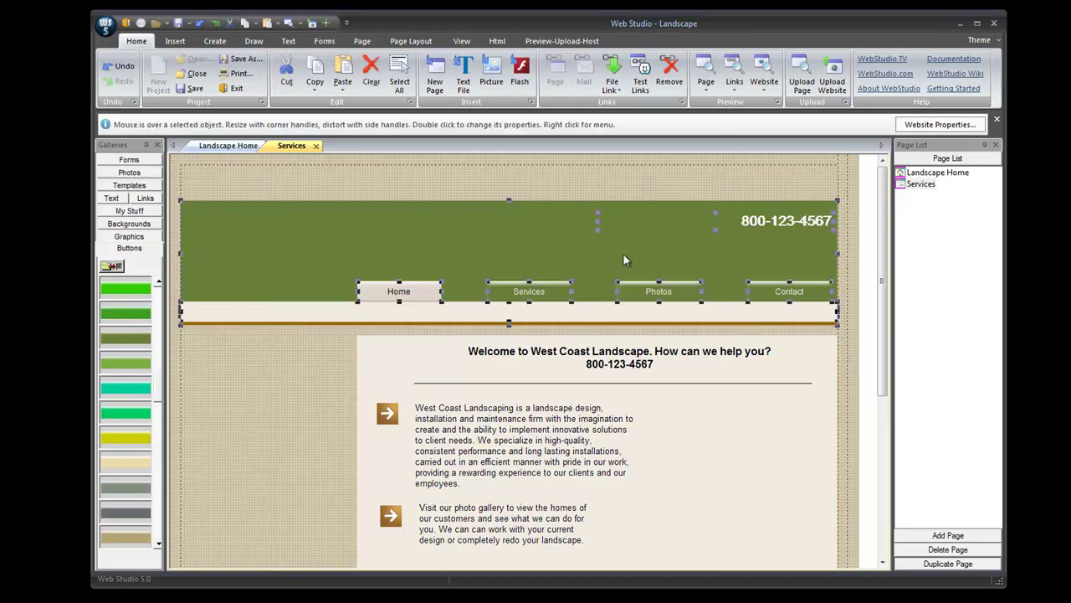
pyautogui.moveTo(624, 255); pyautogui.dragTo(620, 206)
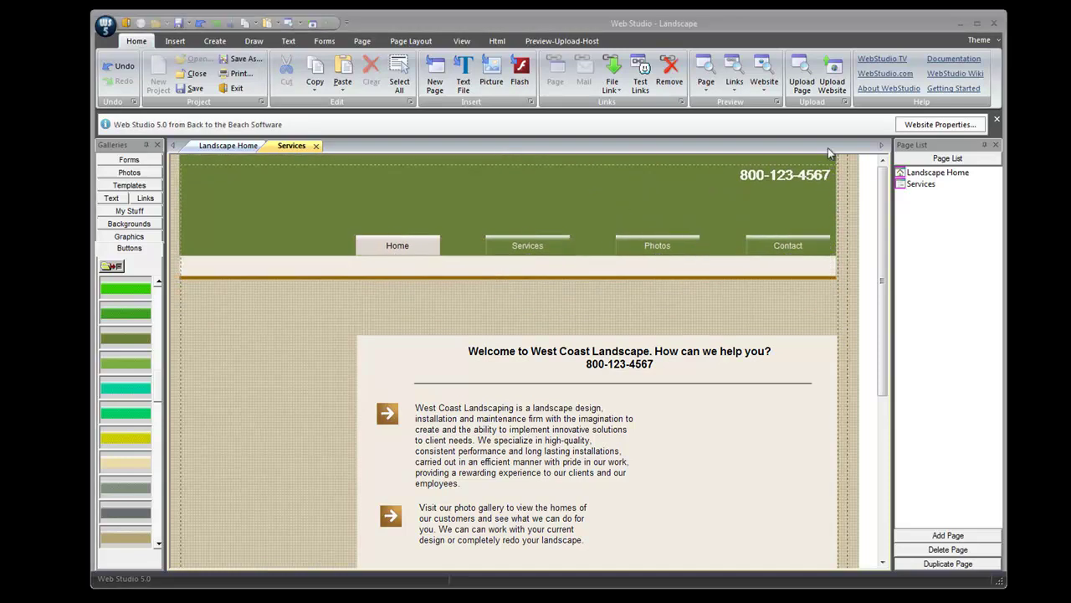
# Copy the upper calla lily photo from Landscape Home to the Services page and place it over the header's left end.
pyautogui.click(943, 174)
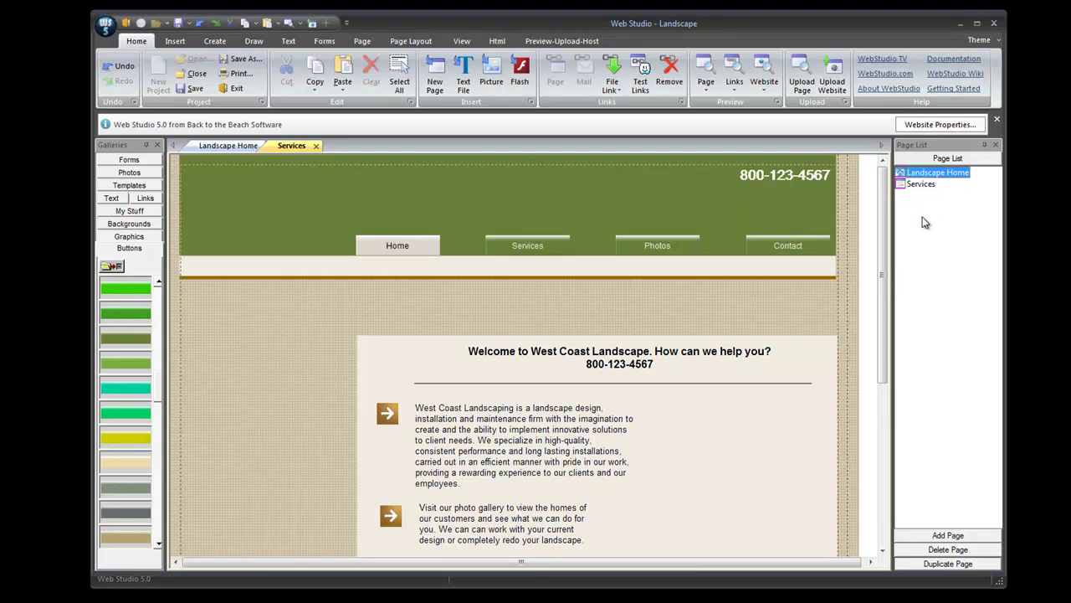
pyautogui.click(260, 299)
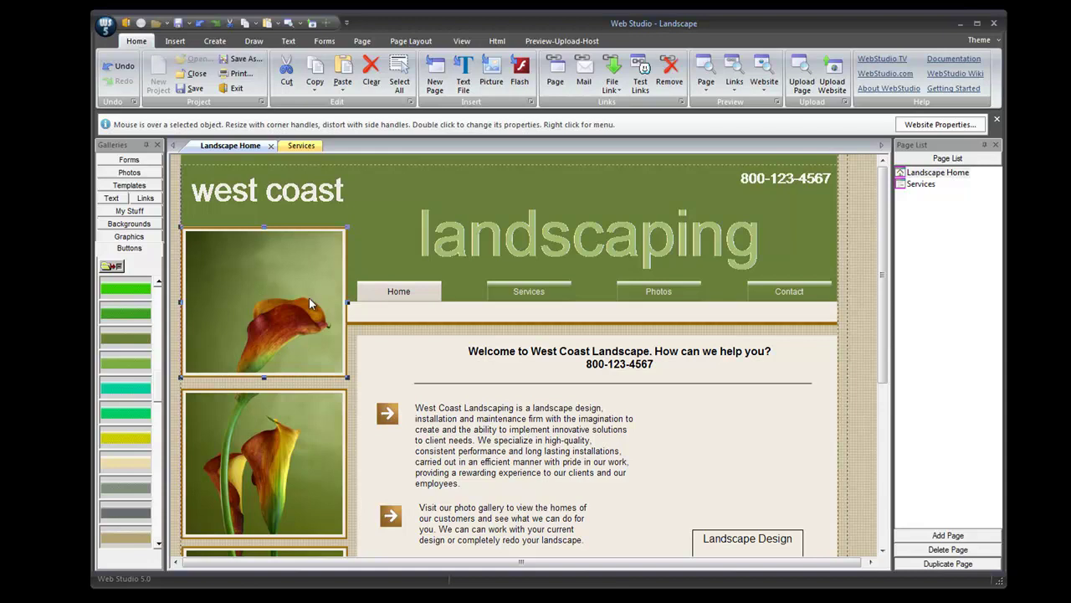
pyautogui.click(920, 184)
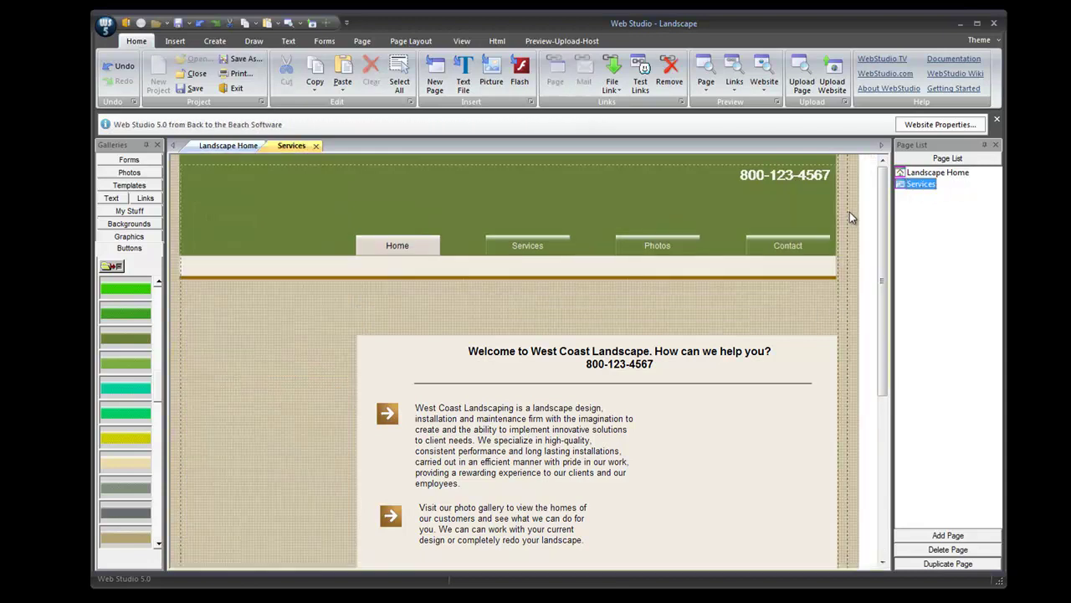
pyautogui.hotkey('ctrl', 'v')
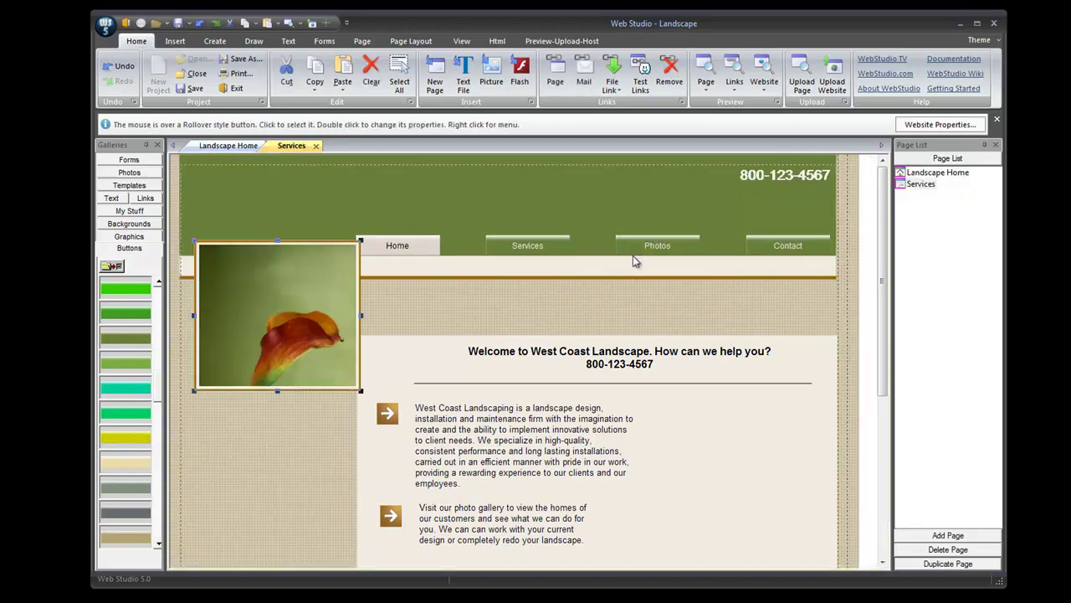
pyautogui.moveTo(299, 302); pyautogui.dragTo(274, 240)
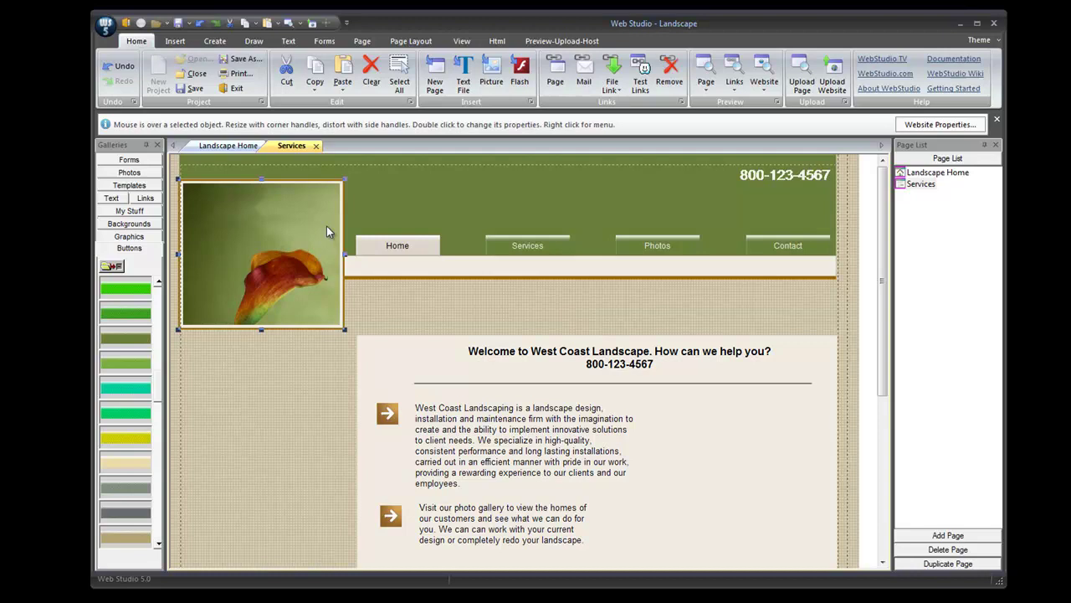
# Reduce the graphic opacity of the calla lily photo by six increments.
pyautogui.click(215, 43)
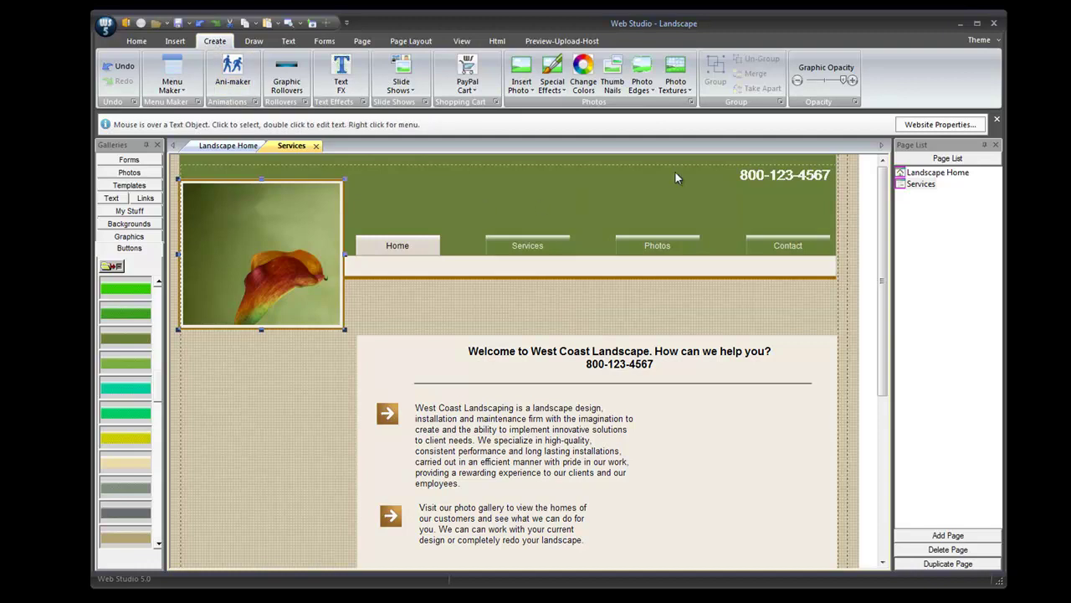
pyautogui.click(797, 82)
pyautogui.click(798, 82)
pyautogui.click(797, 81)
pyautogui.click(797, 81)
pyautogui.click(797, 81)
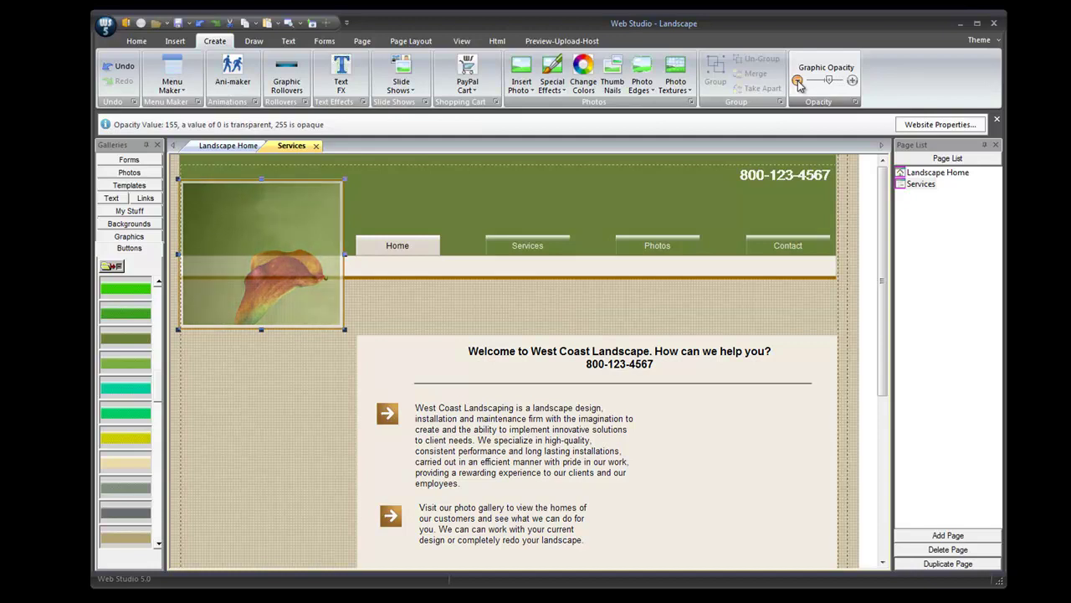
pyautogui.click(798, 82)
# Shift the faded photo down a little and crop its gold and white frame away on all four sides.
pyautogui.moveTo(283, 307); pyautogui.dragTo(279, 338)
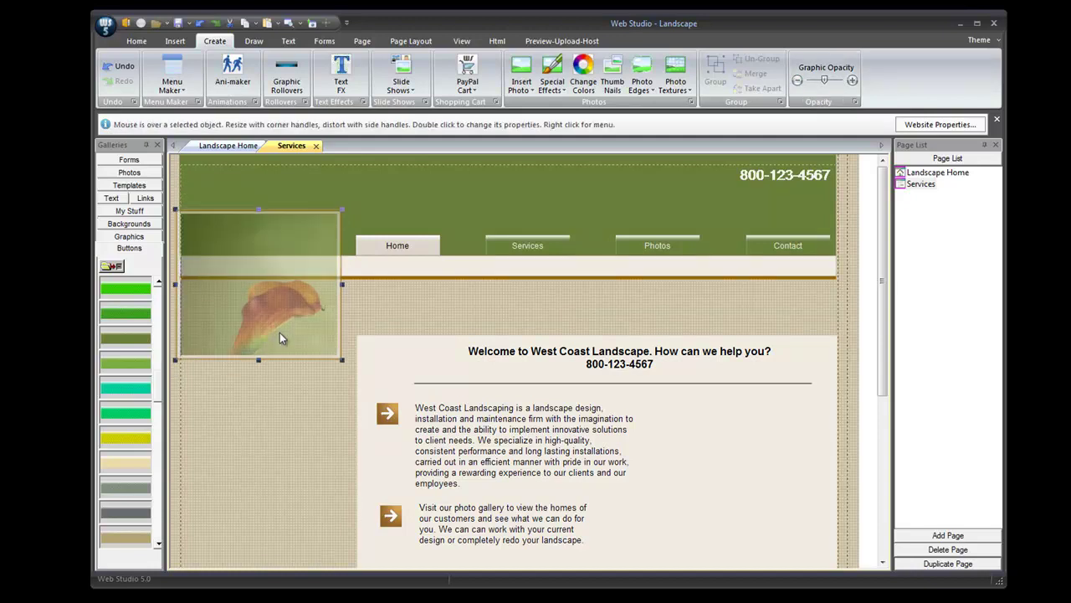
pyautogui.moveTo(260, 210); pyautogui.dragTo(261, 223)
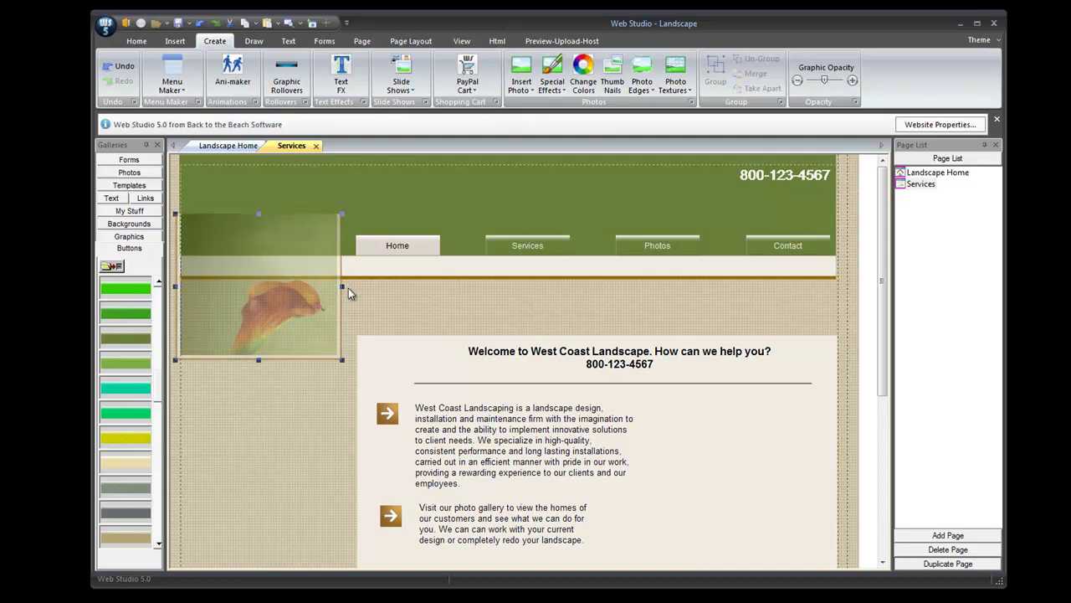
pyautogui.moveTo(339, 286); pyautogui.dragTo(338, 289)
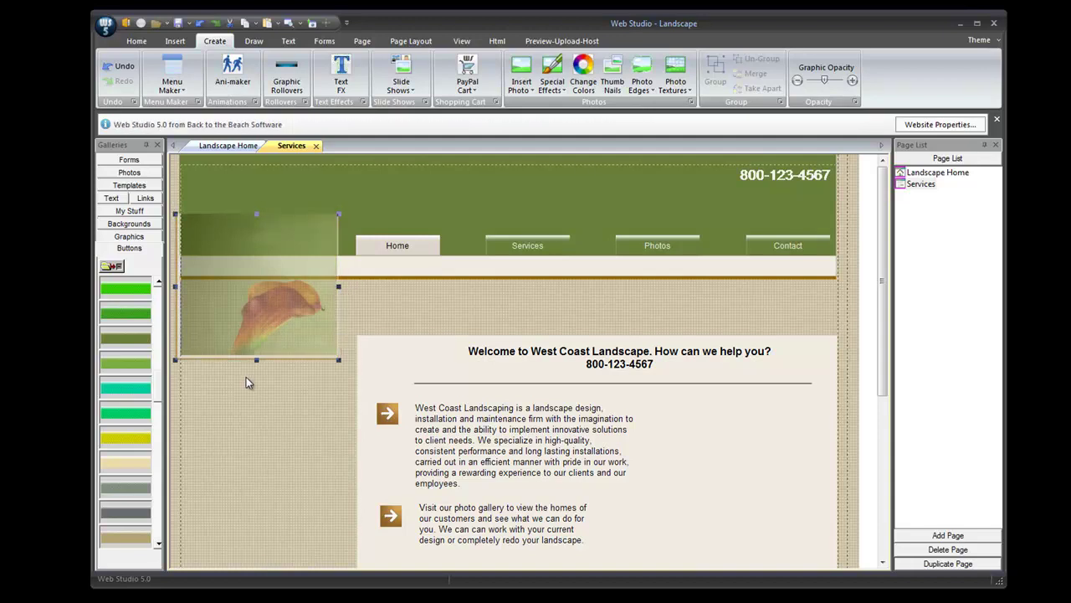
pyautogui.moveTo(258, 360); pyautogui.dragTo(257, 355)
pyautogui.moveTo(175, 284); pyautogui.dragTo(180, 285)
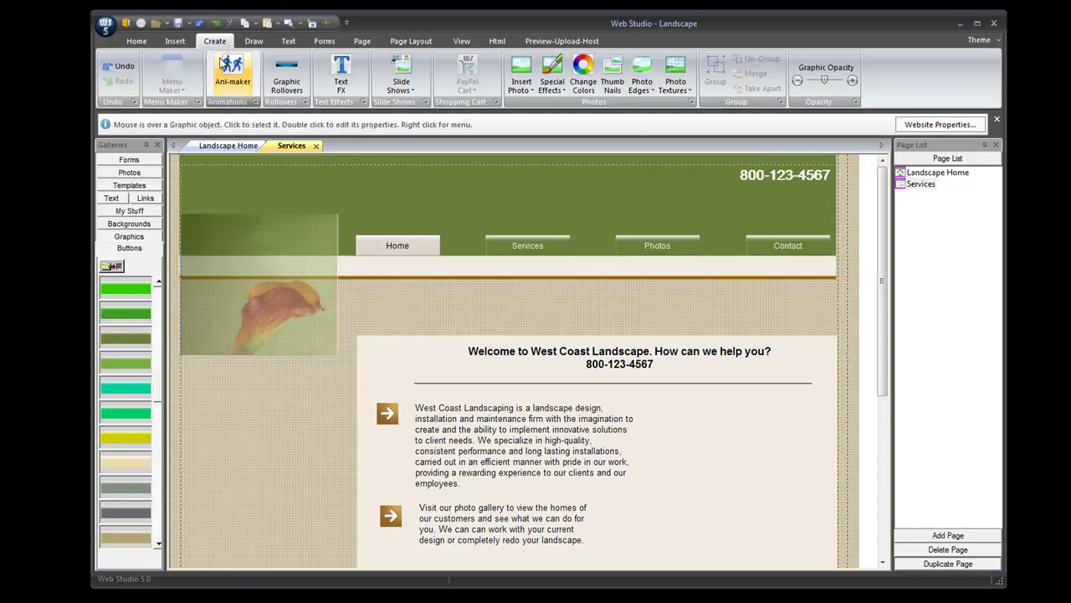
# Draw a square shape on the Services page and place it over the header near the Services button.
pyautogui.click(253, 41)
pyautogui.click(162, 75)
pyautogui.click(170, 121)
pyautogui.moveTo(230, 150); pyautogui.dragTo(255, 227)
pyautogui.moveTo(343, 227); pyautogui.dragTo(550, 226)
# Fill the square with the cream colour sampled from the page and stretch it to cover the faded photo with a small margin.
pyautogui.click(217, 58)
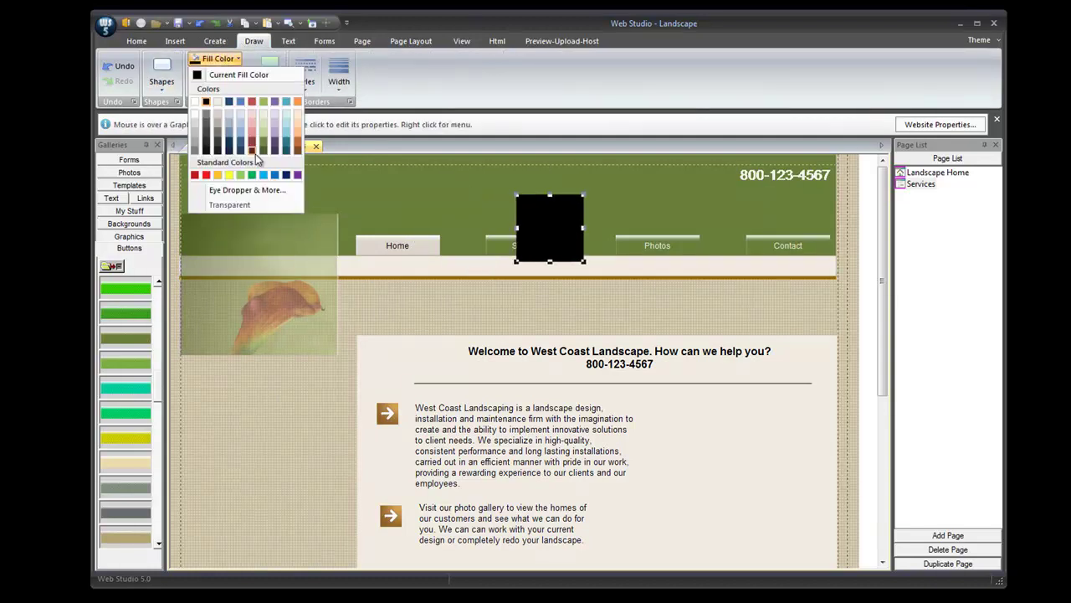
pyautogui.click(248, 190)
pyautogui.click(627, 287)
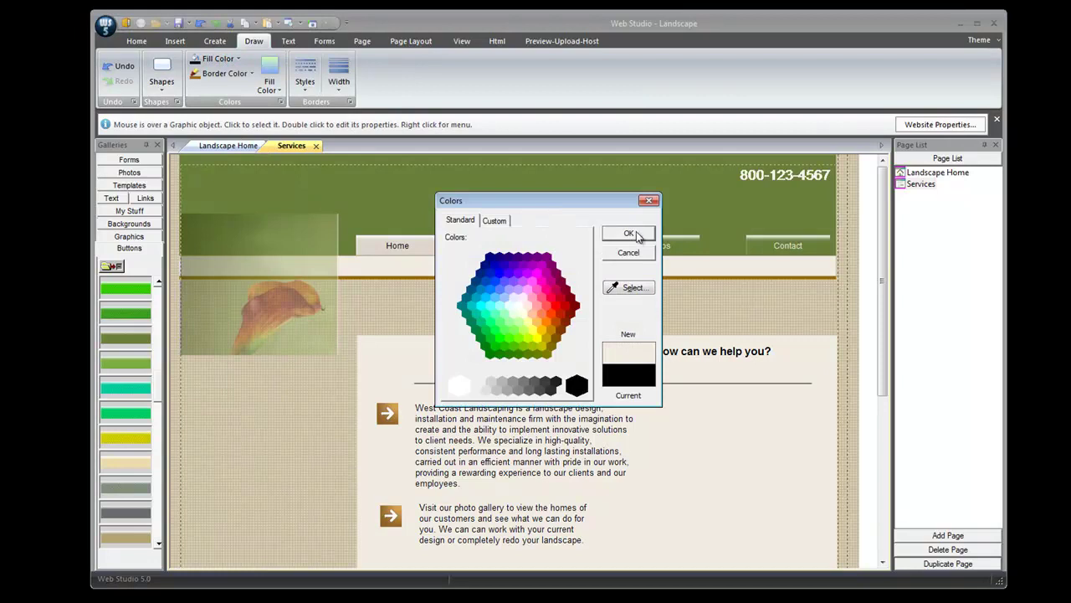
pyautogui.click(636, 237)
pyautogui.moveTo(544, 256); pyautogui.dragTo(343, 243)
pyautogui.moveTo(260, 275); pyautogui.dragTo(259, 362)
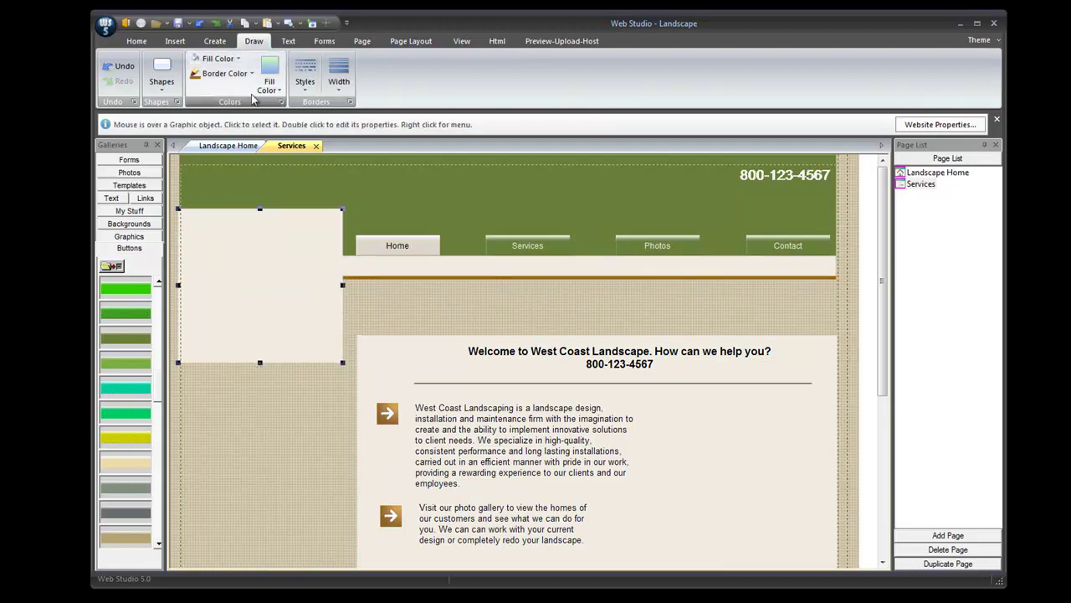
# Give the cream panel a 2 pixel border in the current frame colour and send it backward behind the photo.
pyautogui.click(221, 75)
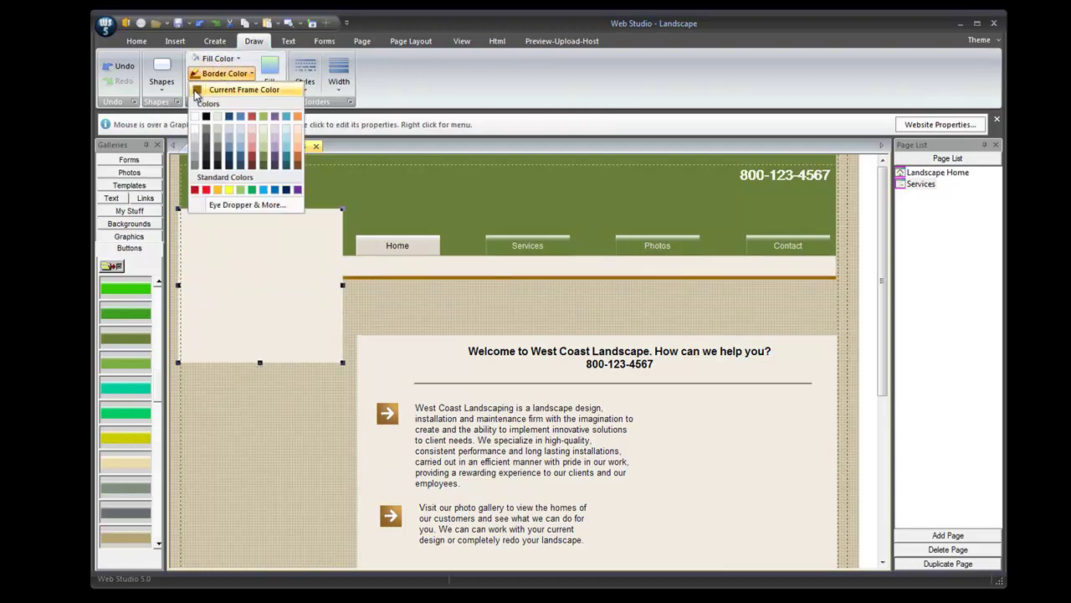
pyautogui.click(201, 89)
pyautogui.click(339, 84)
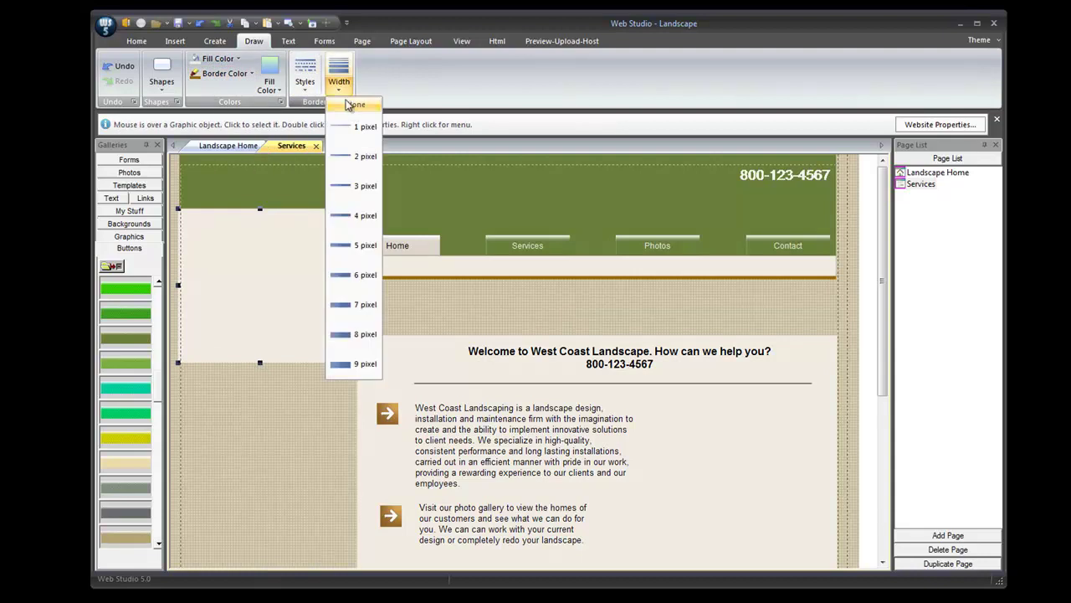
pyautogui.click(348, 159)
pyautogui.click(411, 41)
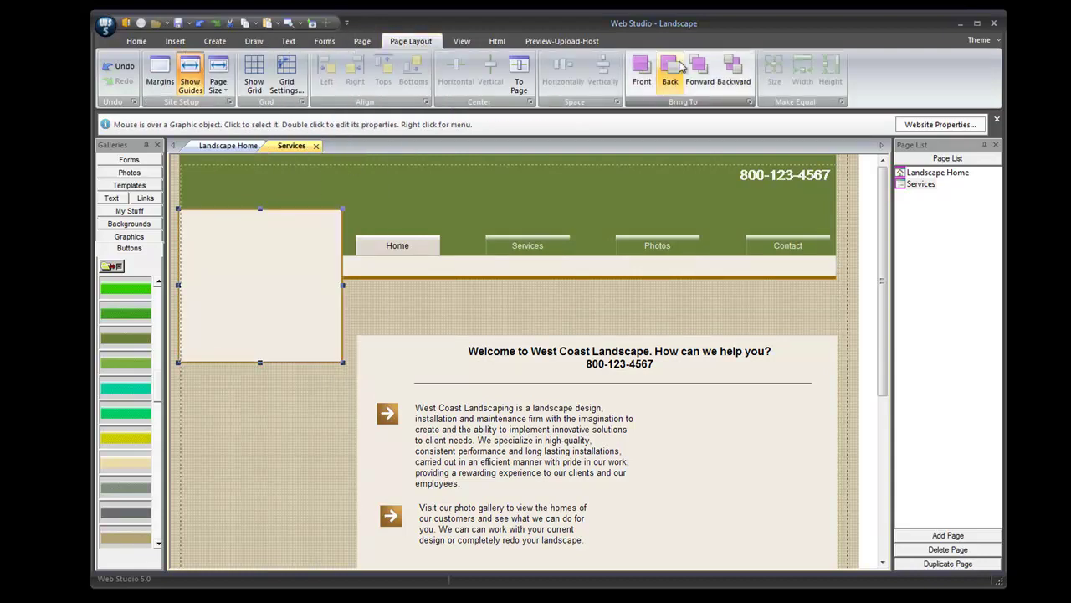
pyautogui.click(734, 68)
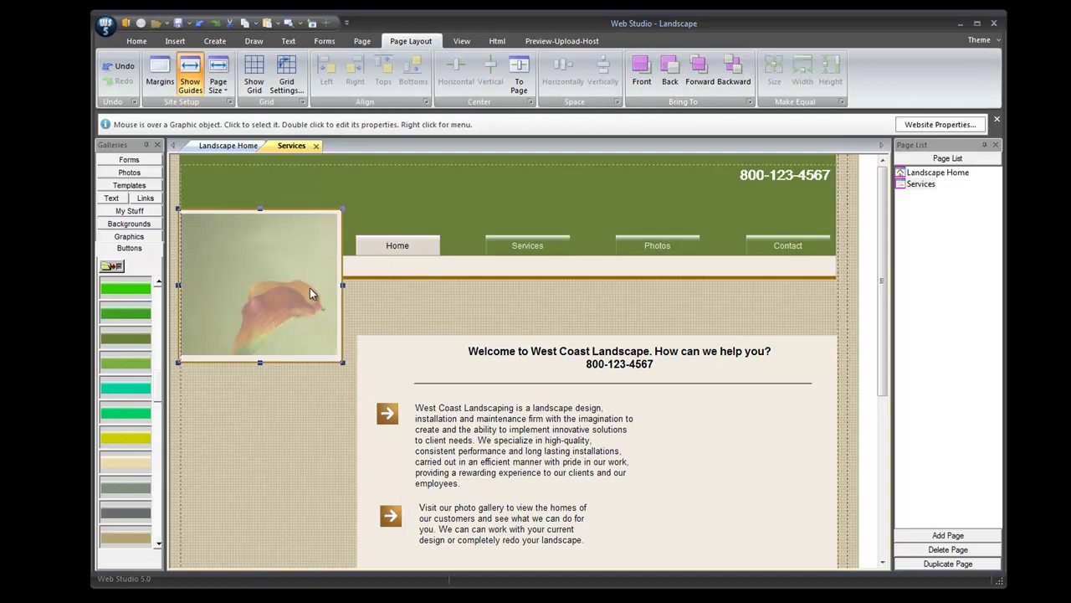
# Centre the faded photo on the cream panel and shorten the panel's lower edge to even out the margin.
pyautogui.click(311, 289)
pyautogui.moveTo(310, 289); pyautogui.dragTo(312, 287)
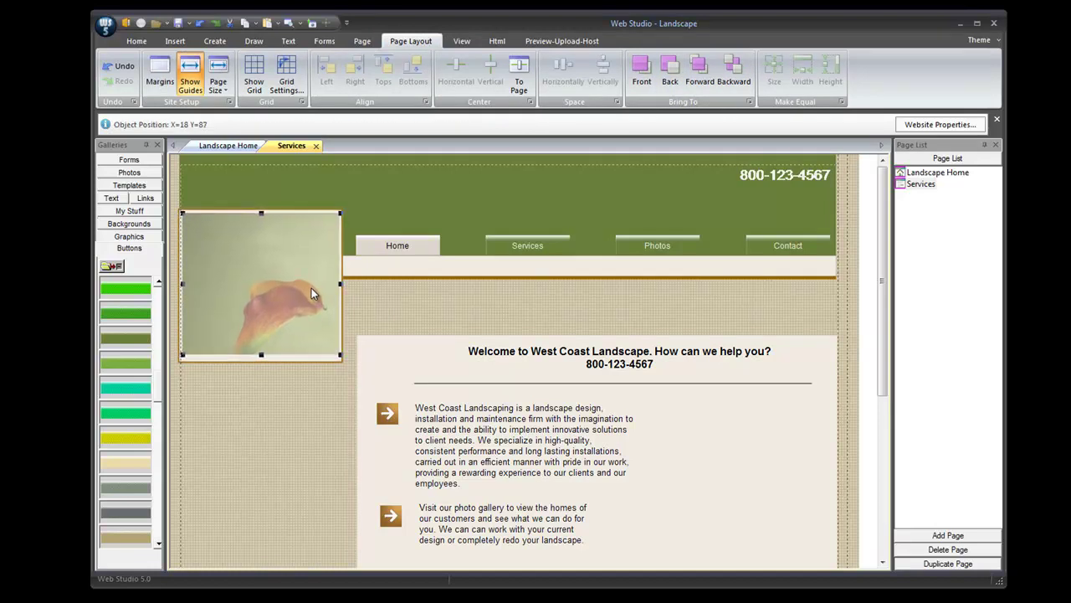
pyautogui.moveTo(259, 360); pyautogui.dragTo(259, 355)
pyautogui.click(259, 383)
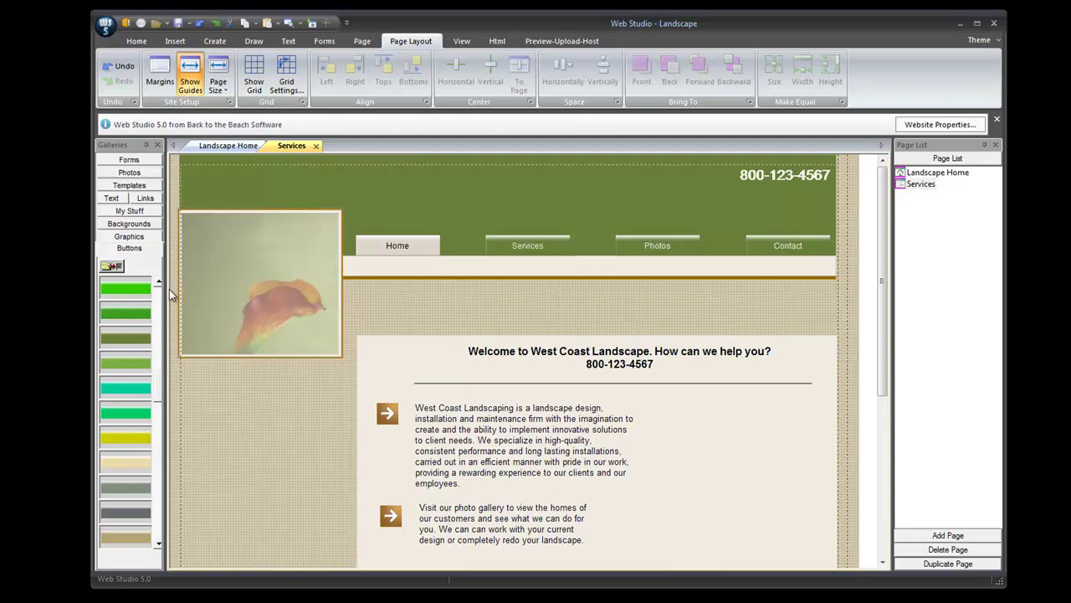
# Nudge the cream panel up about 20 pixels and move the faded photo up onto it at X=17, Y=58.
pyautogui.click(225, 215)
pyautogui.press('Up')
pyautogui.press('Up')
pyautogui.press('Up')
pyautogui.press('Up')
pyautogui.press('Up')
pyautogui.press('Up')
pyautogui.press('Up')
pyautogui.press('Up')
pyautogui.press('Up')
pyautogui.press('Up')
pyautogui.press('Up')
pyautogui.press('Up')
pyautogui.press('Up')
pyautogui.press('Up')
pyautogui.press('Up')
pyautogui.press('Up')
pyautogui.press('Up')
pyautogui.press('Up')
pyautogui.press('Up')
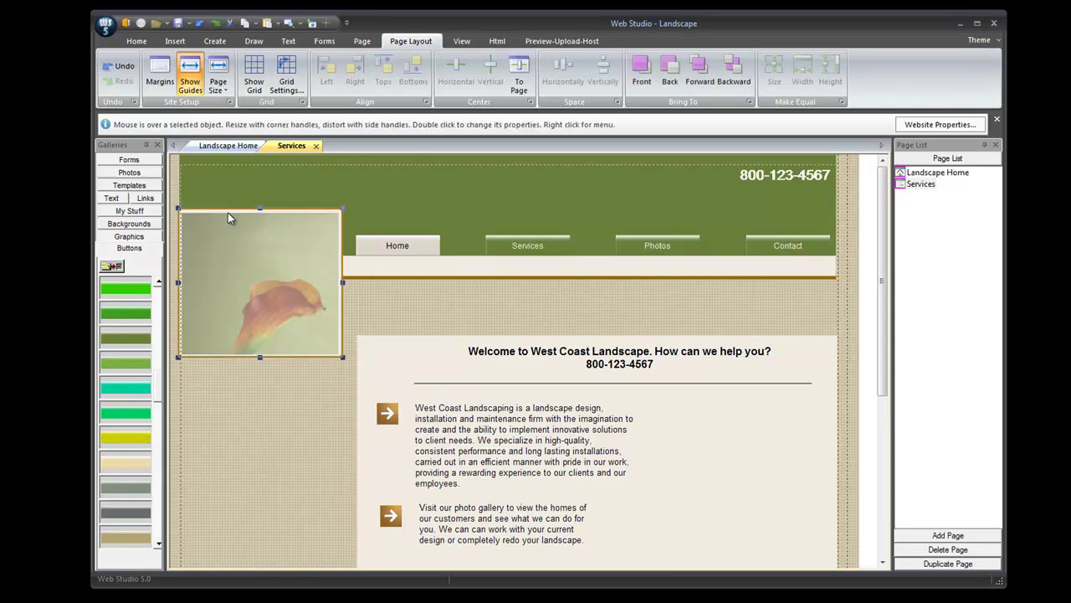
pyautogui.press('Up')
pyautogui.press('Up')
pyautogui.press('Up')
pyautogui.press('Up')
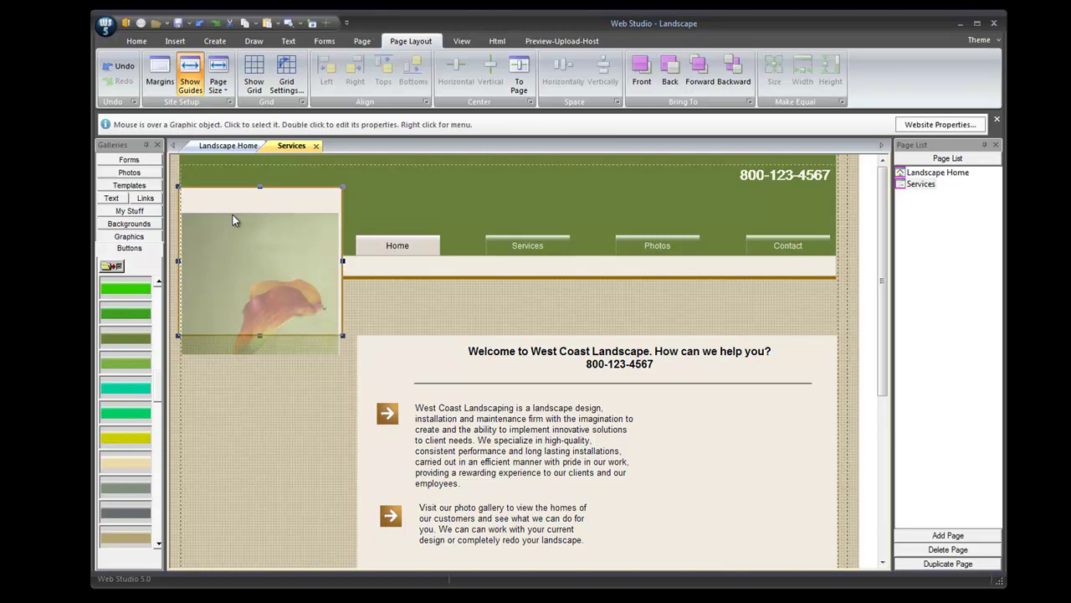
pyautogui.moveTo(246, 239); pyautogui.dragTo(246, 229)
pyautogui.press('Left')
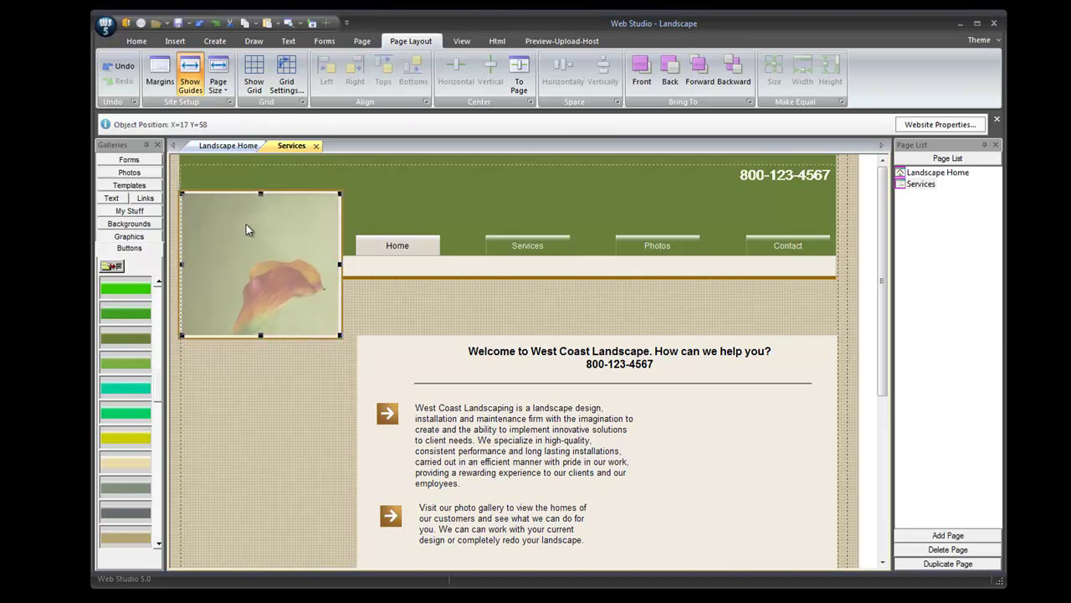
# Paste the copied "west coast", "LANDSCAPING" and phone number texts onto the Services page.
pyautogui.click(556, 292)
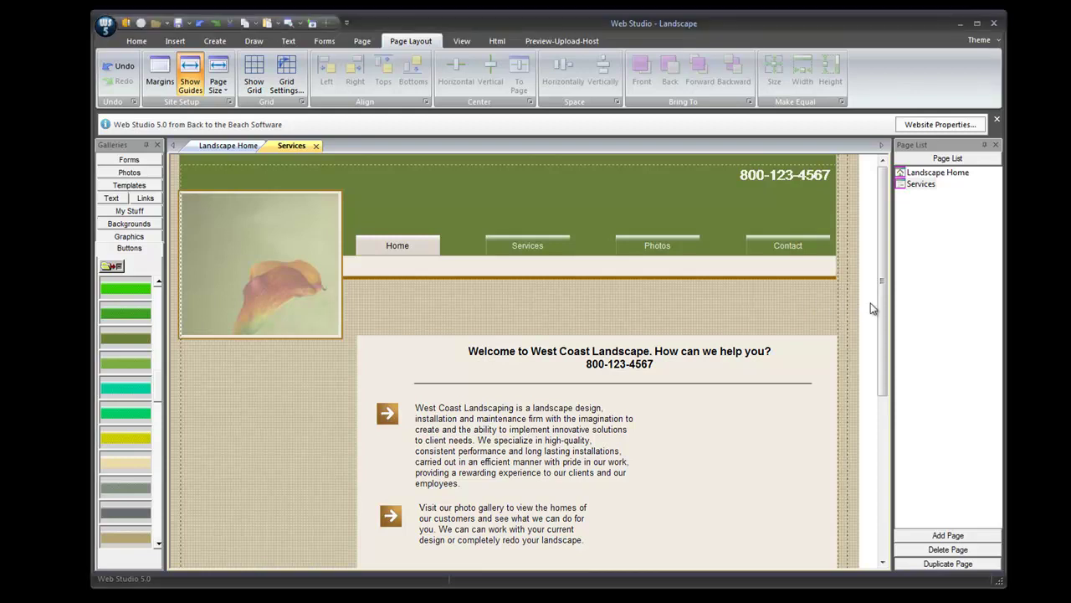
pyautogui.hotkey('ctrl', 'v')
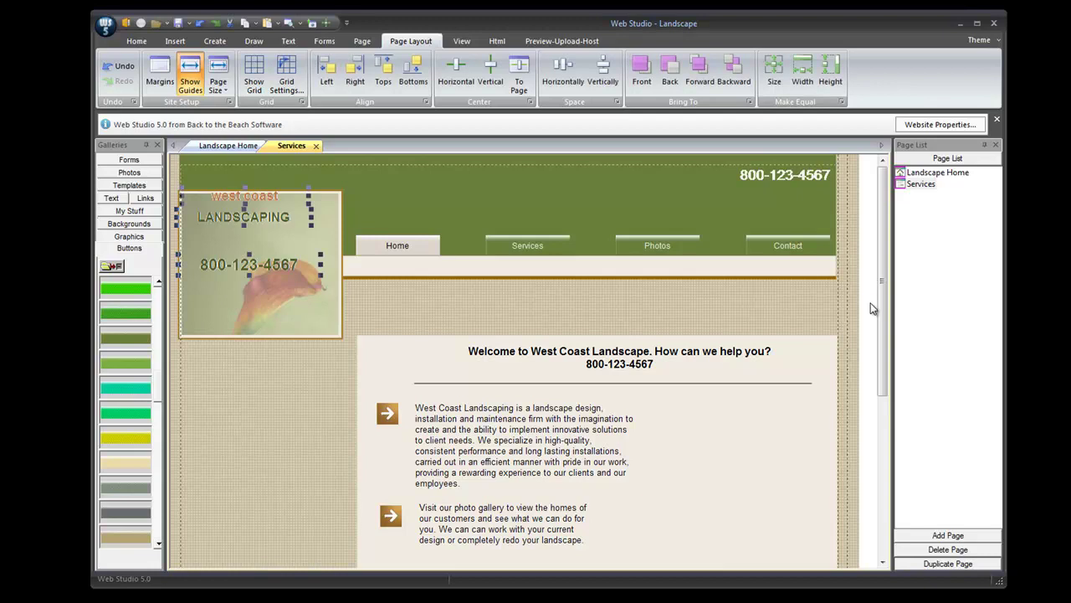
# Move the pasted "west coast", "LANDSCAPING" and phone number texts together onto the faded logo photo at X=35, Y=84.
pyautogui.moveTo(267, 219); pyautogui.dragTo(279, 242)
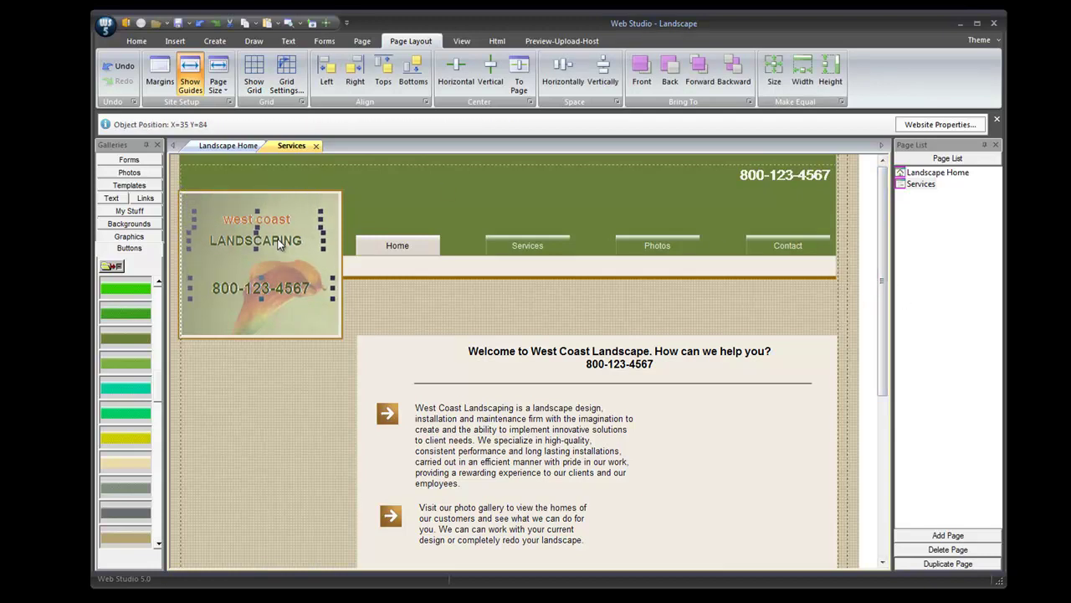
pyautogui.click(471, 306)
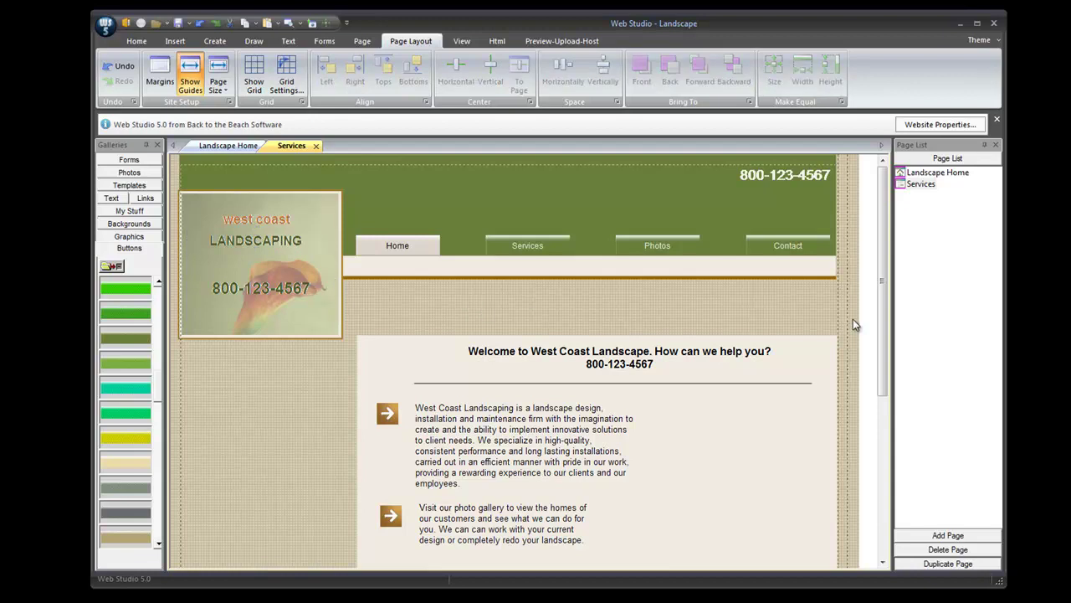
# Delete the "Welcome to West Coast Landscape" heading and both body paragraphs from the content panel.
pyautogui.moveTo(882, 308); pyautogui.dragTo(893, 347)
pyautogui.click(667, 358)
pyautogui.click(617, 269)
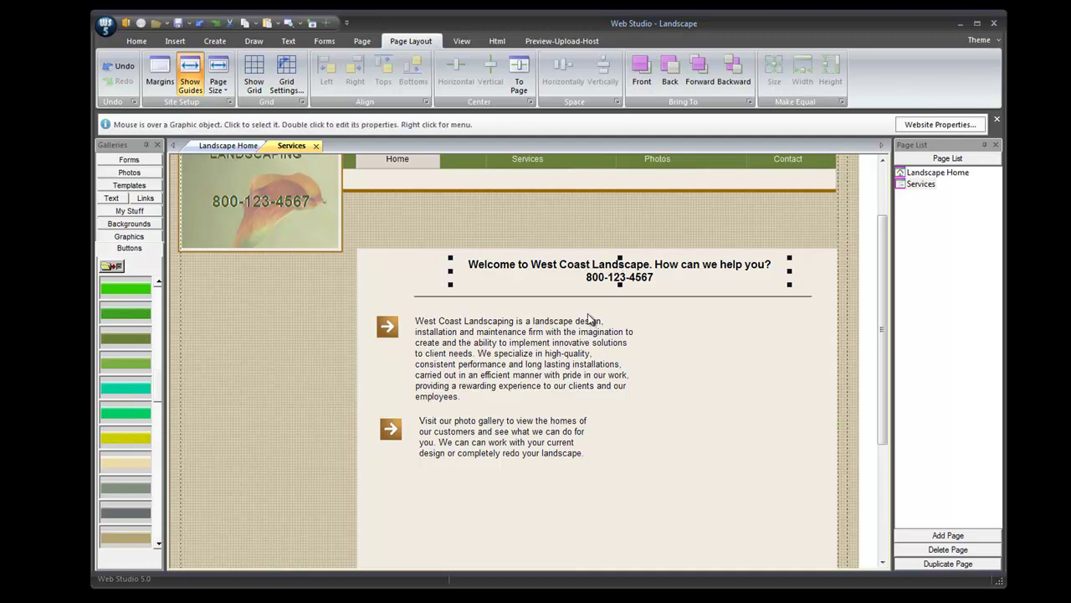
pyautogui.click(133, 41)
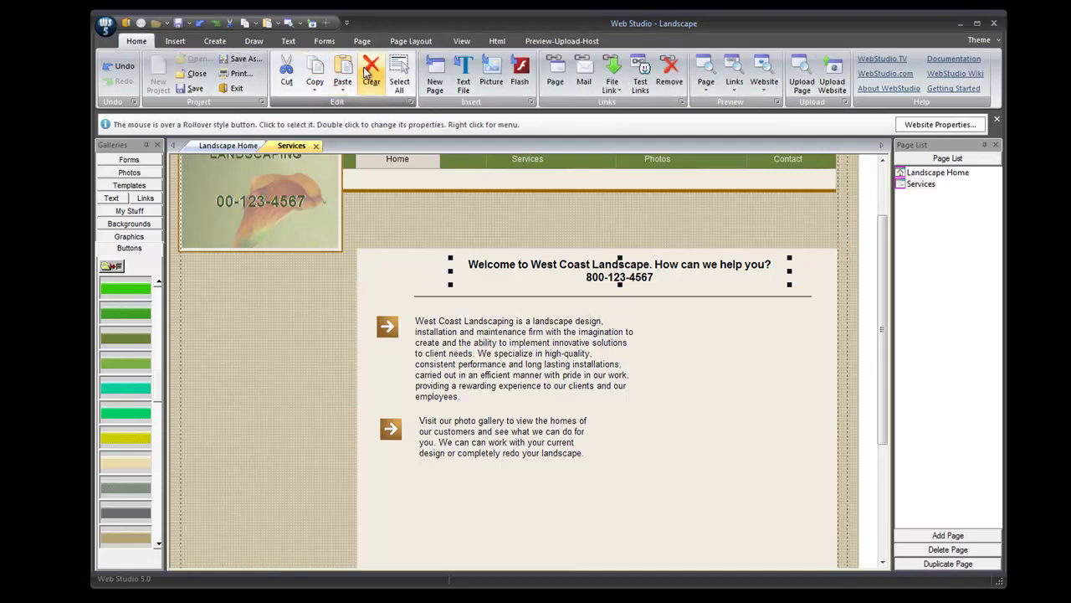
pyautogui.click(370, 75)
pyautogui.click(475, 349)
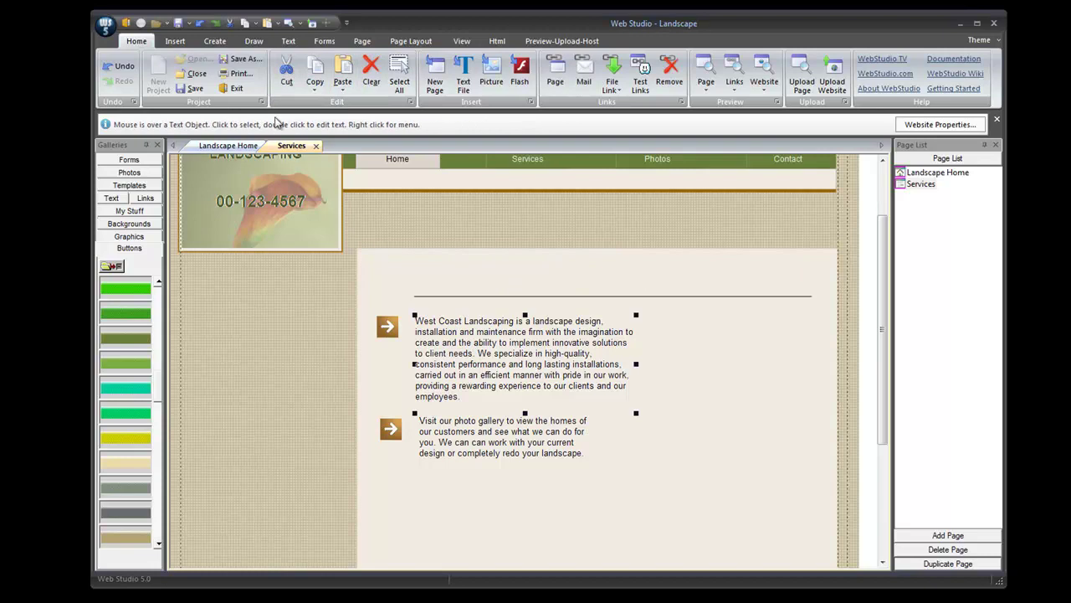
pyautogui.click(371, 75)
pyautogui.click(477, 431)
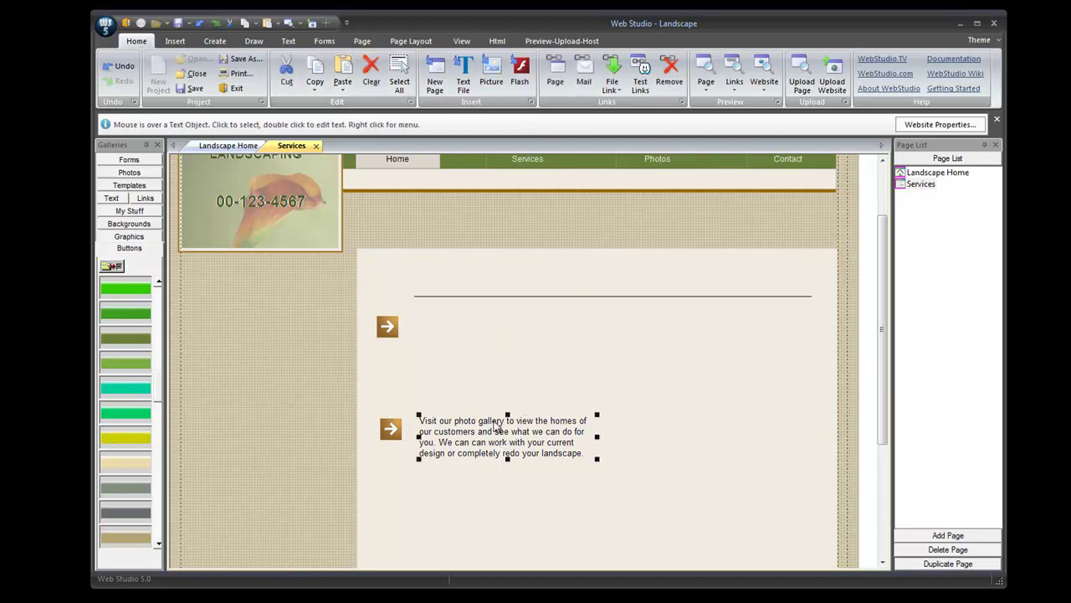
pyautogui.click(370, 75)
# Lower the content panel's top edge to Y=288, widen it to the left page margin, and move the first arrow into its upper-left corner.
pyautogui.click(536, 268)
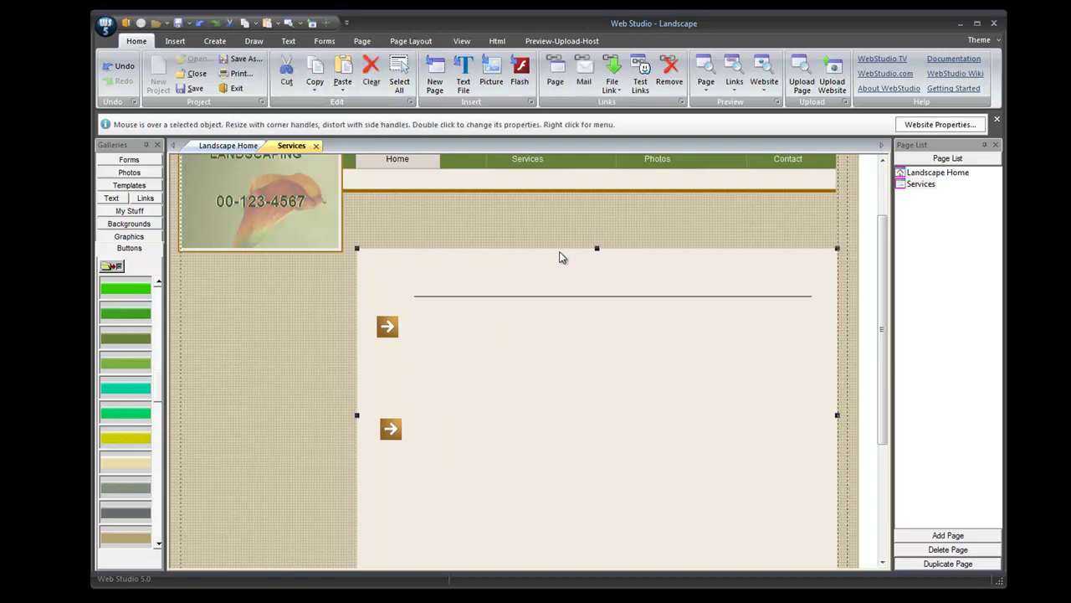
pyautogui.moveTo(596, 249); pyautogui.dragTo(597, 262)
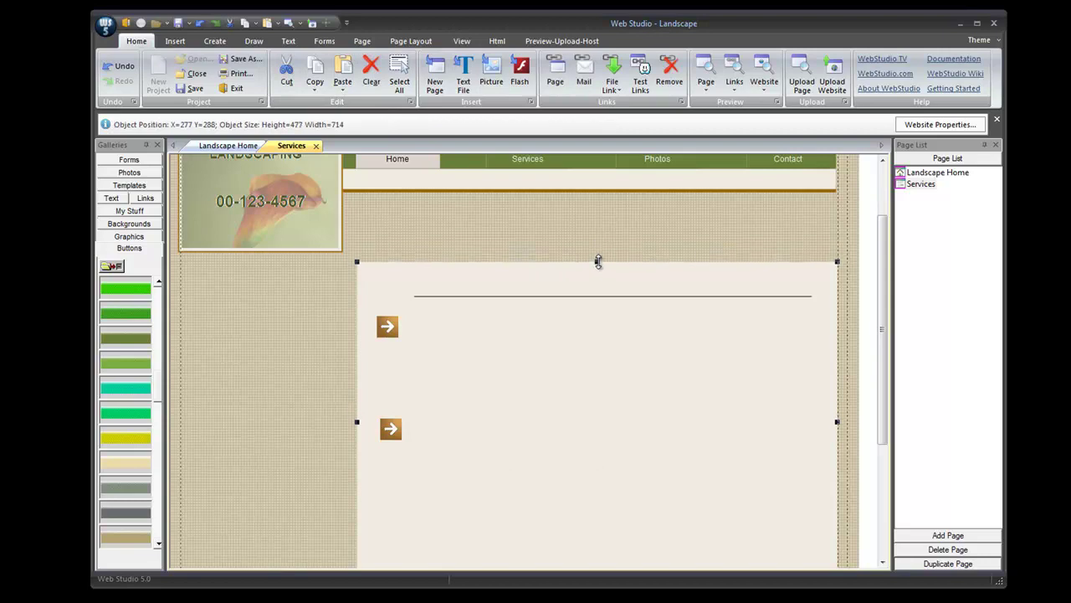
pyautogui.moveTo(357, 423); pyautogui.dragTo(181, 406)
pyautogui.moveTo(385, 327); pyautogui.dragTo(214, 303)
# Delete the thin horizontal line near the top of the content panel.
pyautogui.click(508, 298)
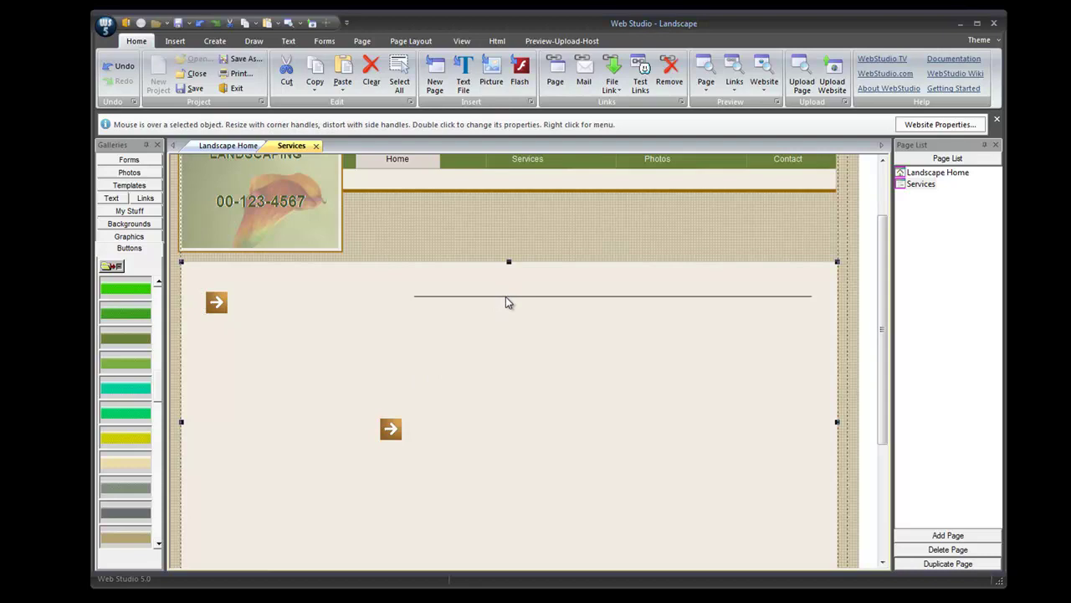
pyautogui.doubleClick(506, 296)
pyautogui.click(620, 402)
pyautogui.moveTo(747, 278); pyautogui.dragTo(694, 349)
pyautogui.click(682, 300)
pyautogui.press('Delete')
# Adjust the first arrow in the panel's upper-left corner and move the second arrow up to the panel's upper middle.
pyautogui.moveTo(598, 439); pyautogui.dragTo(597, 368)
pyautogui.moveTo(226, 313); pyautogui.dragTo(219, 306)
pyautogui.moveTo(393, 436); pyautogui.dragTo(511, 311)
pyautogui.click(769, 251)
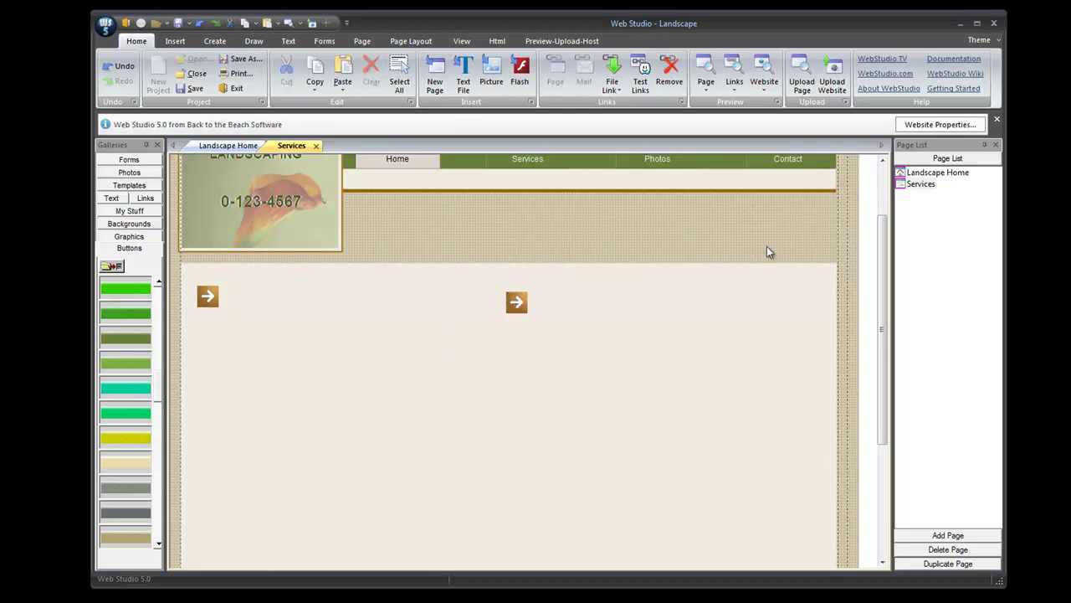
# Insert the pictures IMG_0114, IMG_0938 - Copy and P8310575, resized to a maximum of 600 pixels.
pyautogui.click(176, 41)
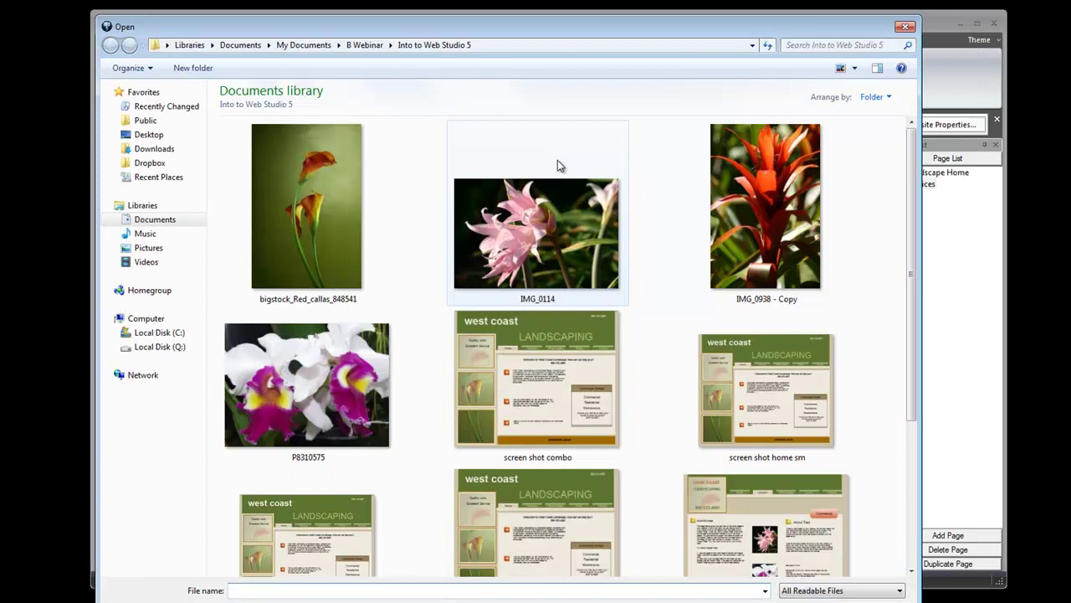
pyautogui.click(551, 207)
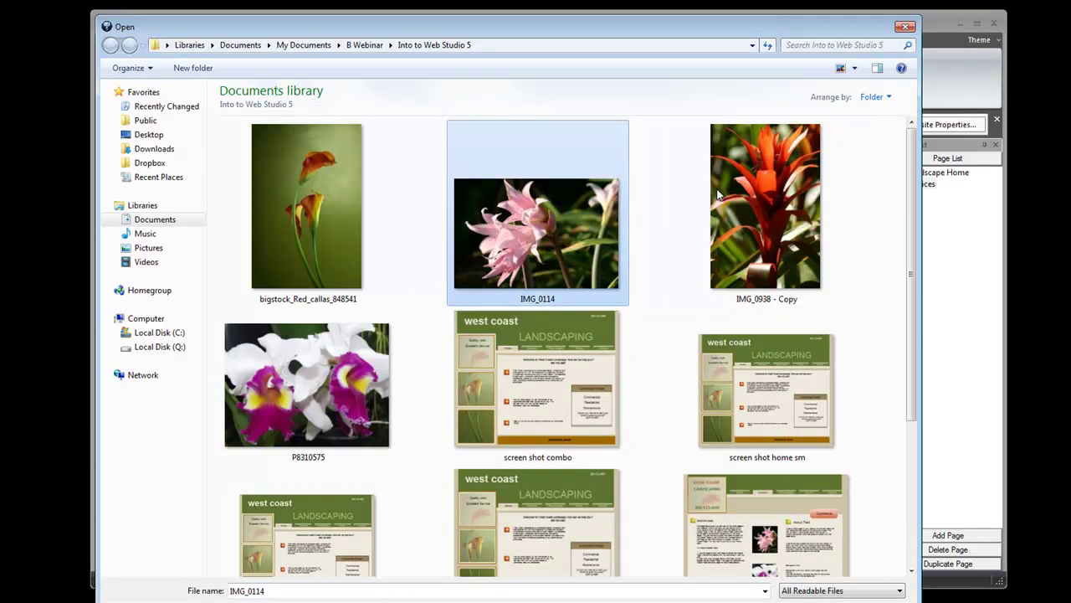
pyautogui.keyDown('ctrl'); pyautogui.click(753, 203); pyautogui.keyUp('ctrl')
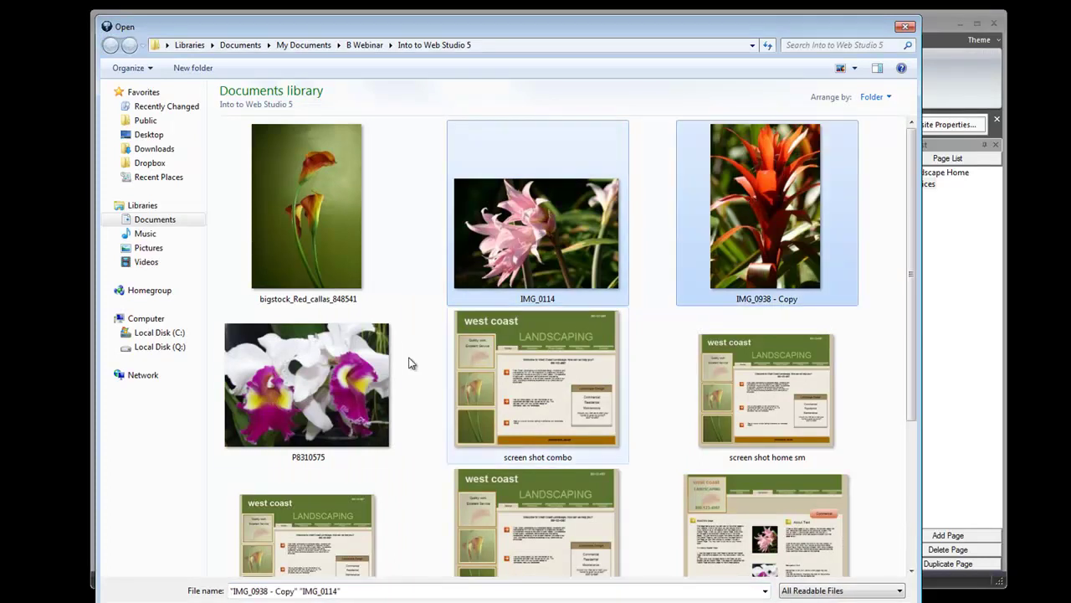
pyautogui.keyDown('ctrl'); pyautogui.click(339, 381); pyautogui.keyUp('ctrl')
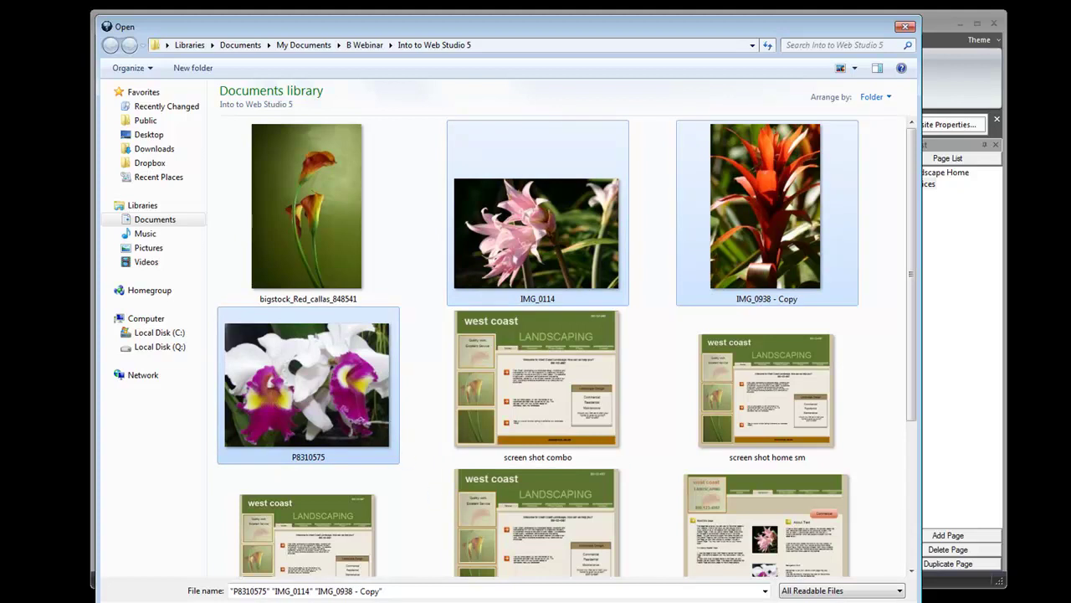
pyautogui.press('Return')
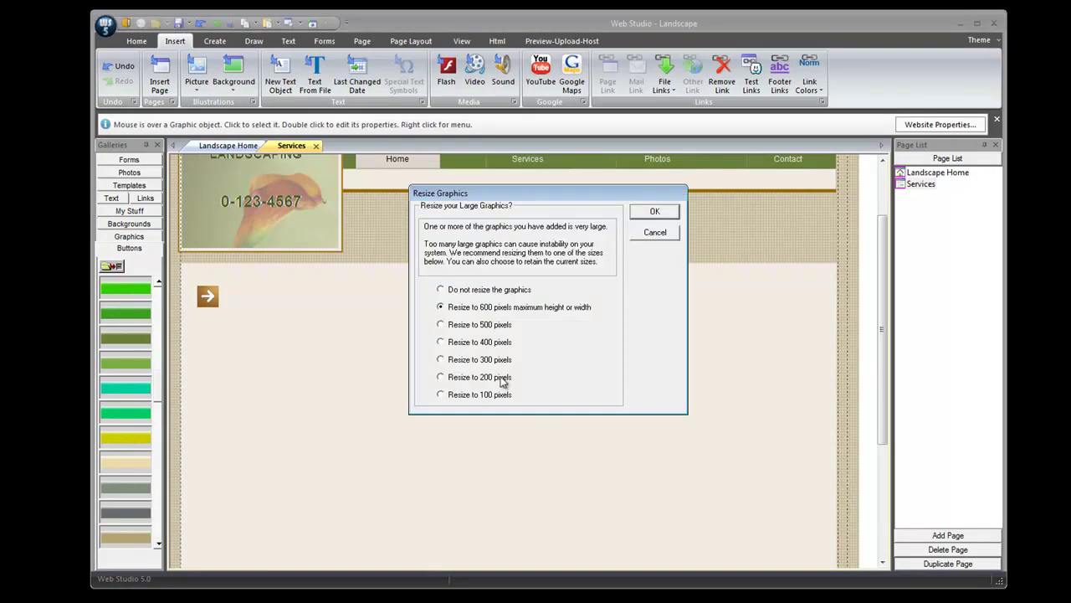
pyautogui.click(652, 213)
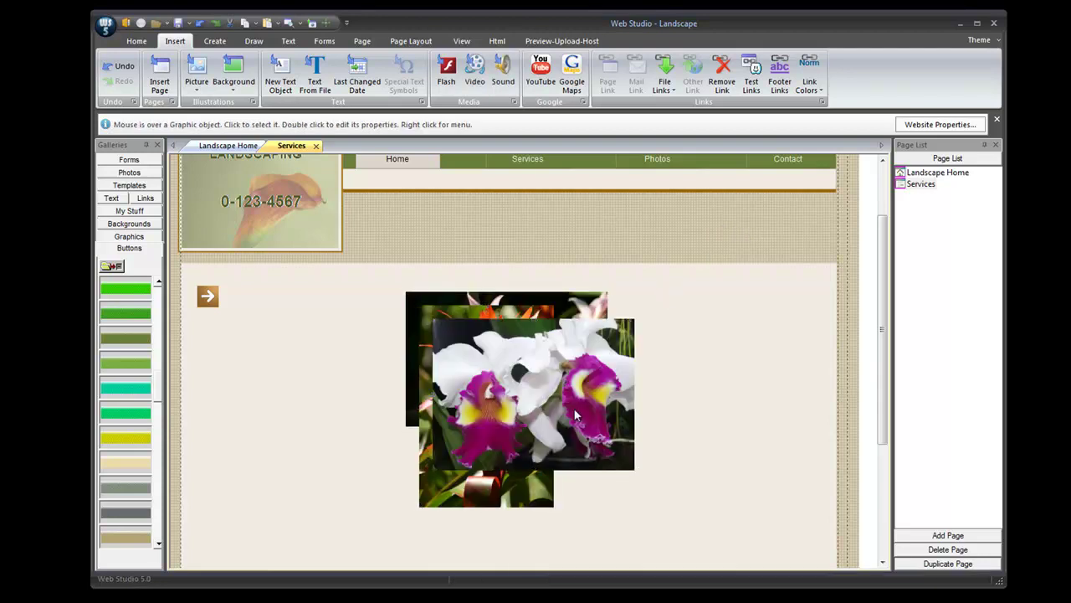
# Spread the photos apart: orchid at the lower left, red flower at the lower middle, pink flower near the two arrows.
pyautogui.moveTo(575, 414); pyautogui.dragTo(340, 506)
pyautogui.click(532, 472)
pyautogui.moveTo(532, 472); pyautogui.dragTo(576, 564)
pyautogui.moveTo(539, 331); pyautogui.dragTo(477, 293)
# Narrow the pink flower photo from its sides and position it between the two arrows.
pyautogui.moveTo(549, 321); pyautogui.dragTo(488, 321)
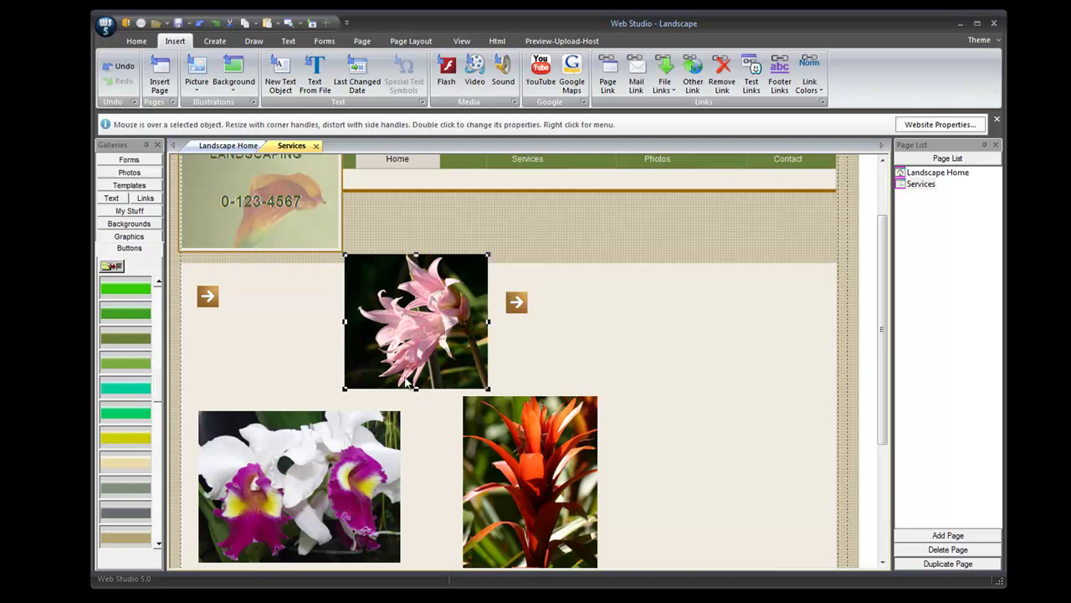
pyautogui.moveTo(343, 252)
pyautogui.mouseDown()
pyautogui.moveTo(378, 282)
pyautogui.moveTo(334, 242)
pyautogui.mouseUp()
pyautogui.moveTo(412, 290); pyautogui.dragTo(411, 267)
pyautogui.moveTo(340, 329); pyautogui.dragTo(357, 328)
pyautogui.moveTo(420, 267); pyautogui.dragTo(426, 272)
# Shrink the red and pink flower photos, set the pink one beside the second arrow, and shift that arrow further right.
pyautogui.moveTo(477, 416); pyautogui.dragTo(576, 391)
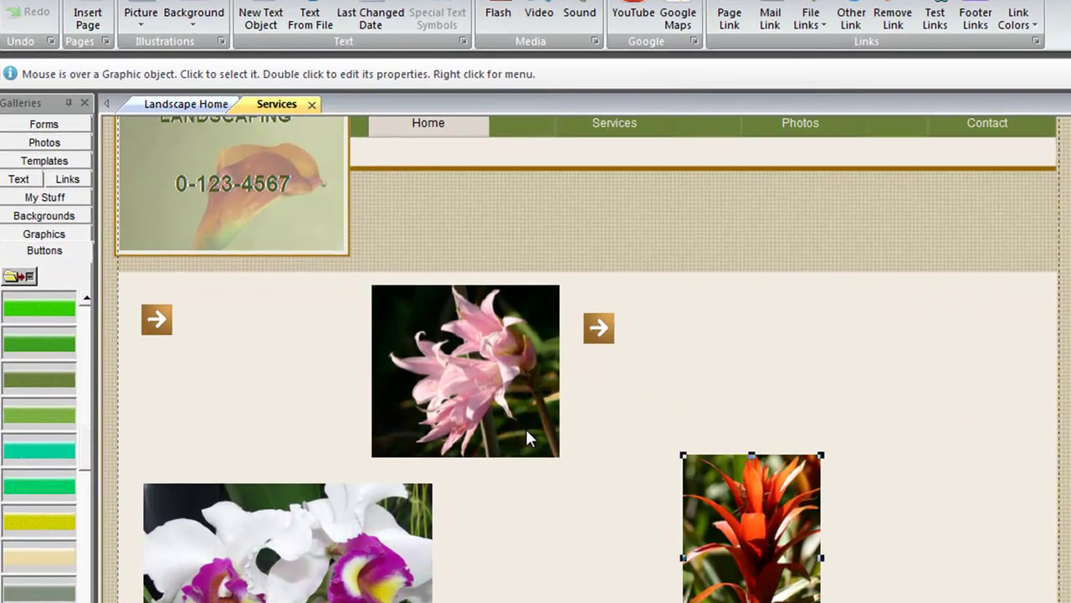
pyautogui.click(520, 422)
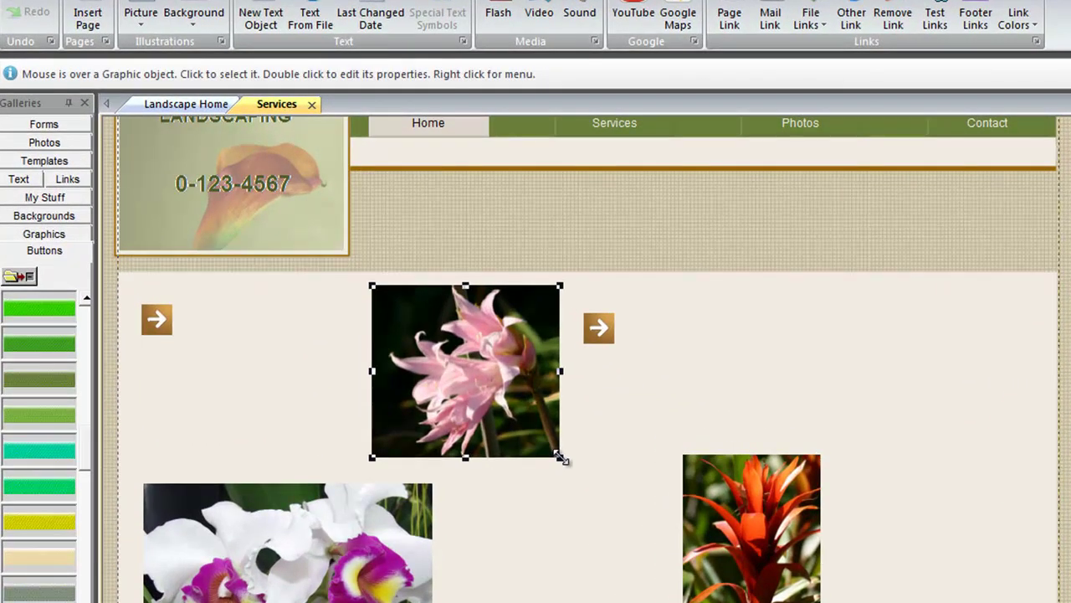
pyautogui.moveTo(560, 458); pyautogui.dragTo(527, 423)
pyautogui.moveTo(483, 392); pyautogui.dragTo(531, 414)
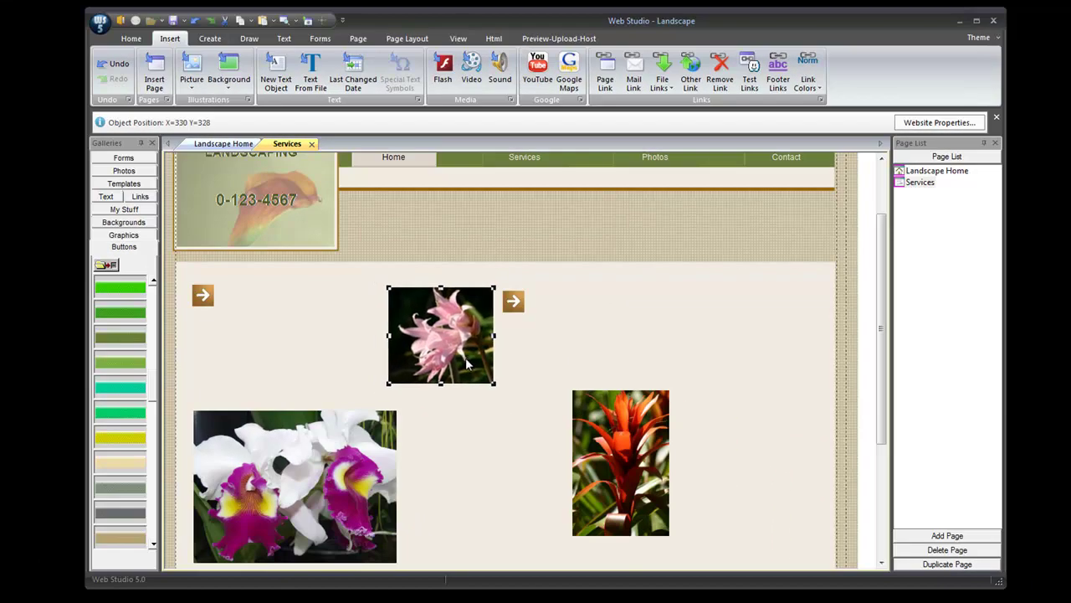
pyautogui.moveTo(465, 357); pyautogui.dragTo(470, 361)
pyautogui.moveTo(516, 308); pyautogui.dragTo(537, 306)
# Delete the orchid photo and move the red flower photo to the lower middle of the content panel.
pyautogui.click(368, 482)
pyautogui.press('Delete')
pyautogui.moveTo(885, 381); pyautogui.dragTo(889, 421)
pyautogui.moveTo(612, 398); pyautogui.dragTo(551, 426)
pyautogui.click(862, 302)
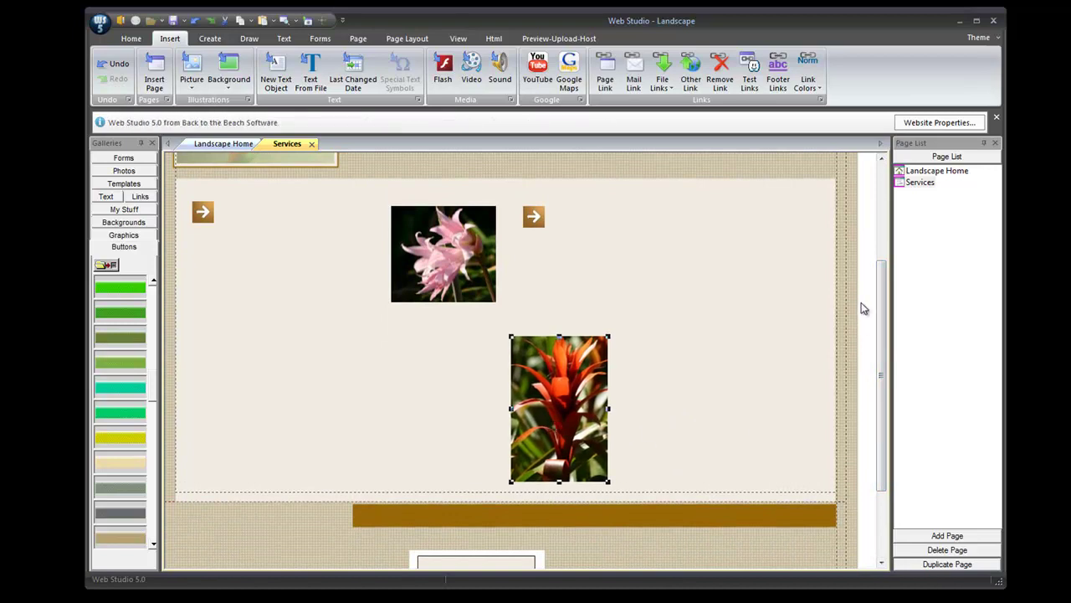
# Draw a brown rectangle 473 pixels wide at X=499, Y=516 and extend its lower edge to just past the red flower photo.
pyautogui.click(250, 39)
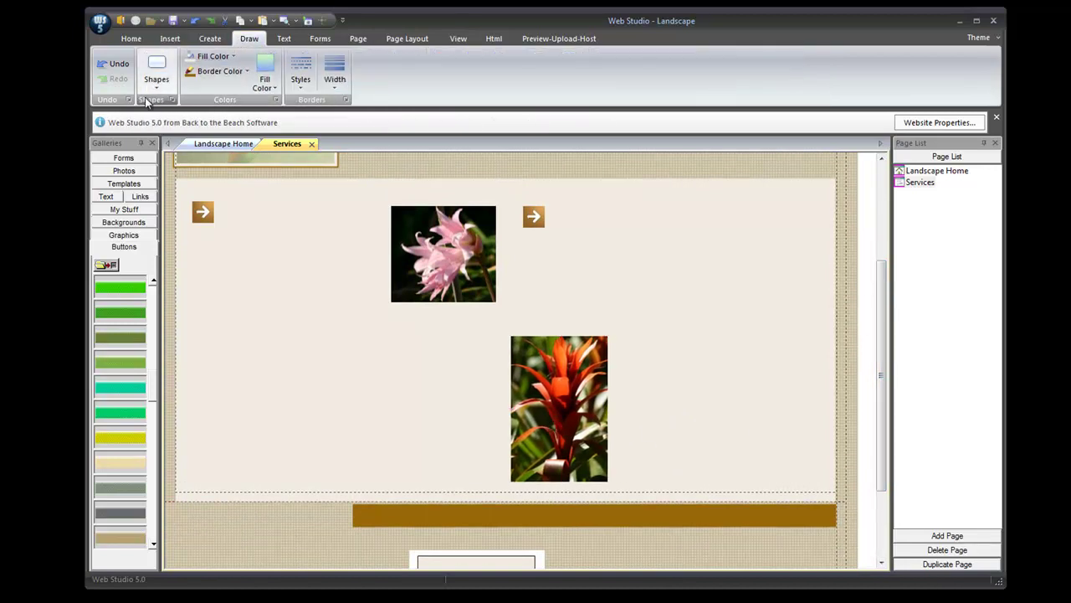
pyautogui.click(157, 69)
pyautogui.click(156, 123)
pyautogui.moveTo(201, 198); pyautogui.dragTo(823, 360)
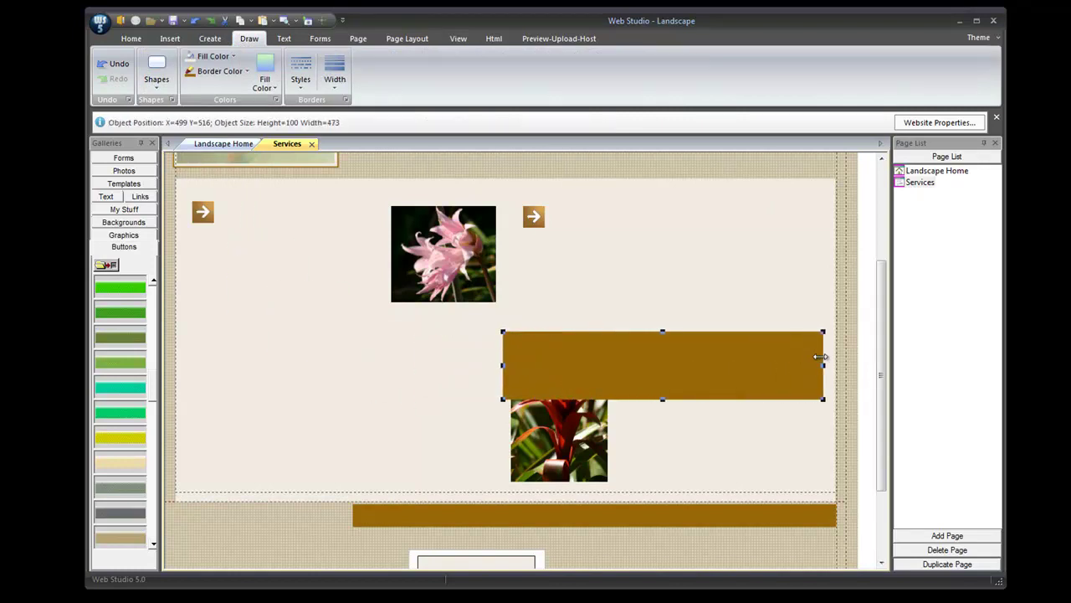
pyautogui.moveTo(663, 399); pyautogui.dragTo(662, 490)
# Send the brown rectangle backward behind the red flower photo and nudge the photo into the rectangle's left end.
pyautogui.click(412, 37)
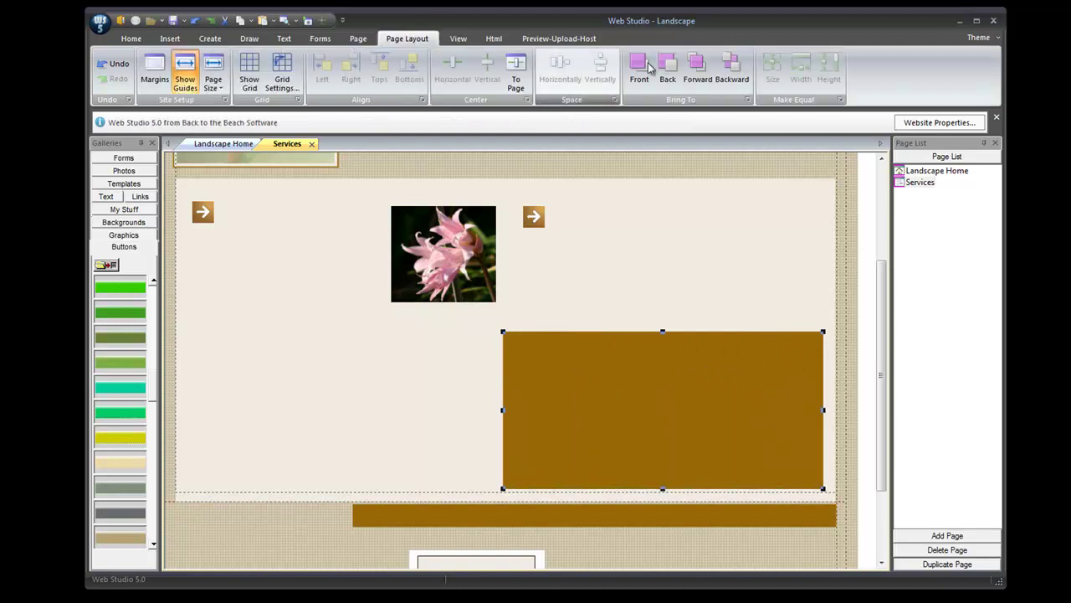
pyautogui.click(732, 67)
pyautogui.click(589, 381)
pyautogui.moveTo(588, 381); pyautogui.dragTo(585, 382)
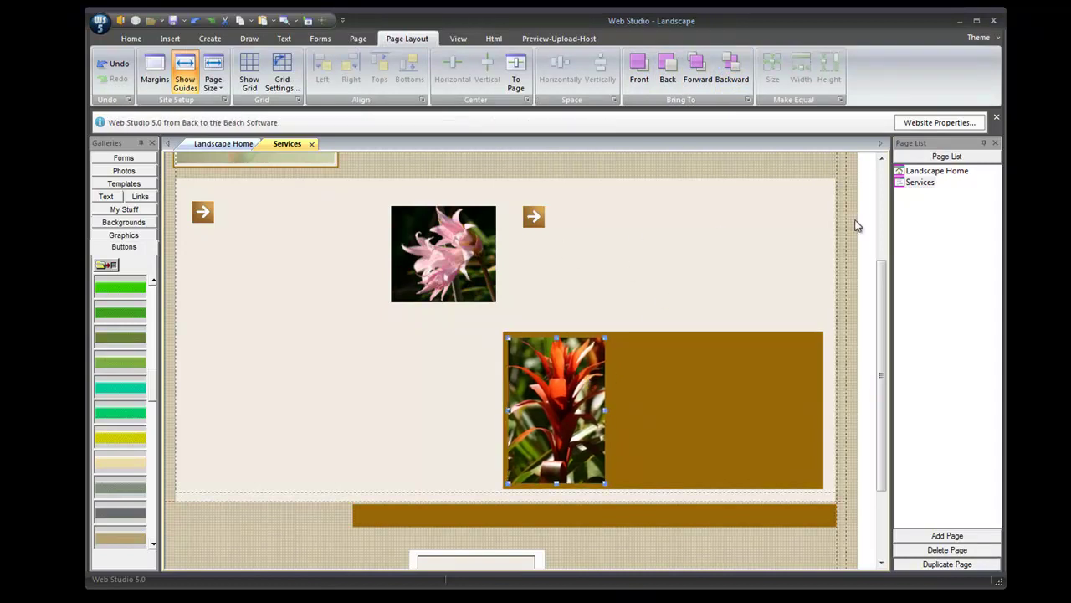
# Add a black, borderless rectangle flattened into a divider line 640 pixels wide and 3 high at X=333, Y=491, below the pink flower photo.
pyautogui.click(249, 38)
pyautogui.click(156, 84)
pyautogui.click(165, 125)
pyautogui.click(211, 57)
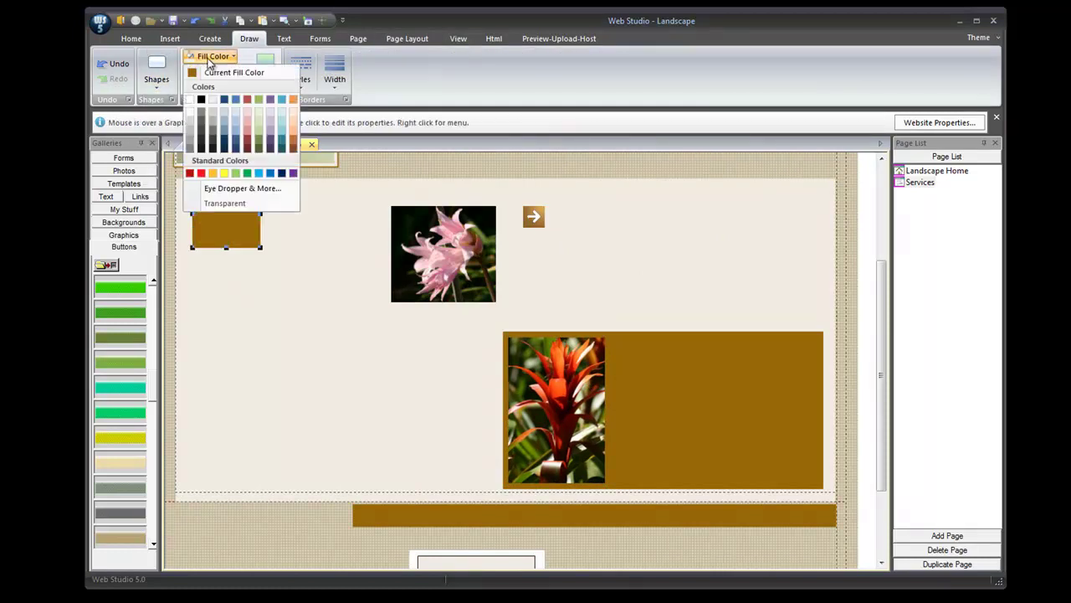
pyautogui.click(201, 100)
pyautogui.moveTo(239, 222); pyautogui.dragTo(370, 320)
pyautogui.click(335, 79)
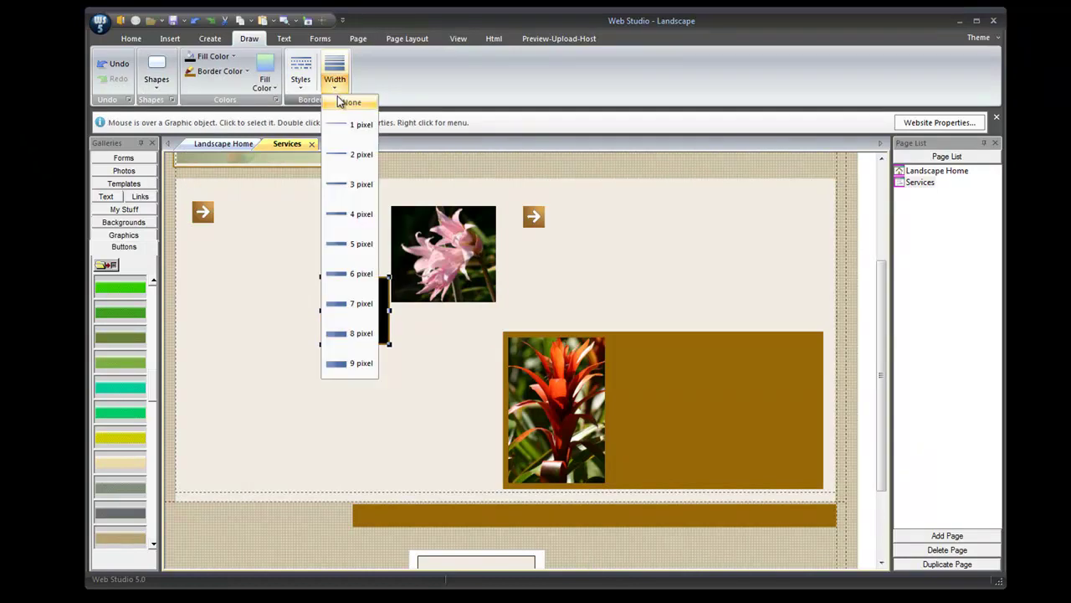
pyautogui.click(343, 102)
pyautogui.moveTo(543, 297); pyautogui.dragTo(826, 279)
pyautogui.moveTo(607, 249); pyautogui.dragTo(606, 314)
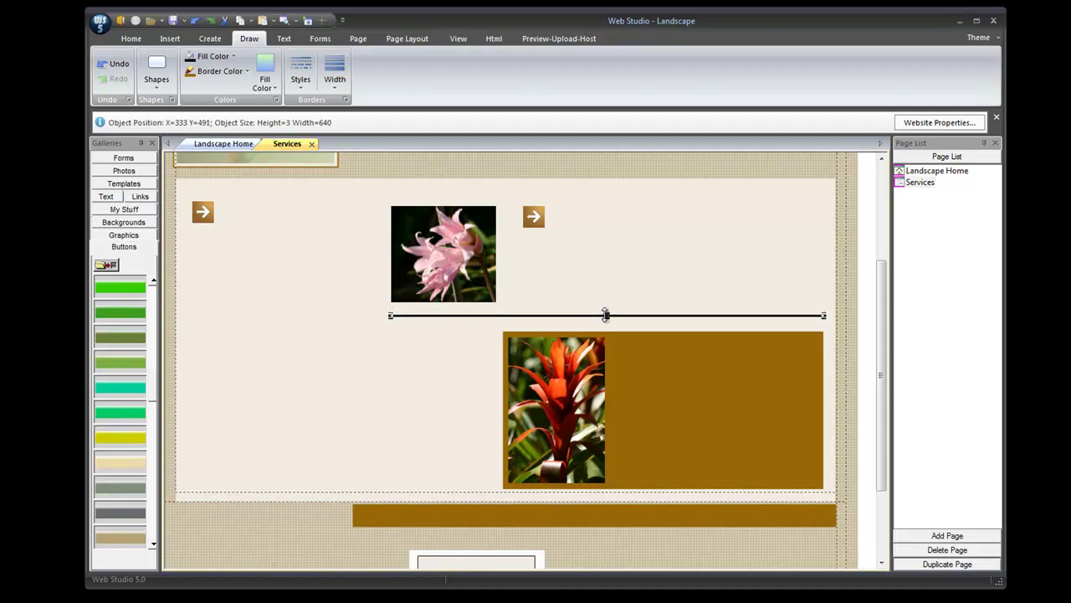
# Extend the brown footer bar to the left page margin and remove the leftover white box below it.
pyautogui.click(356, 519)
pyautogui.moveTo(353, 519); pyautogui.dragTo(173, 519)
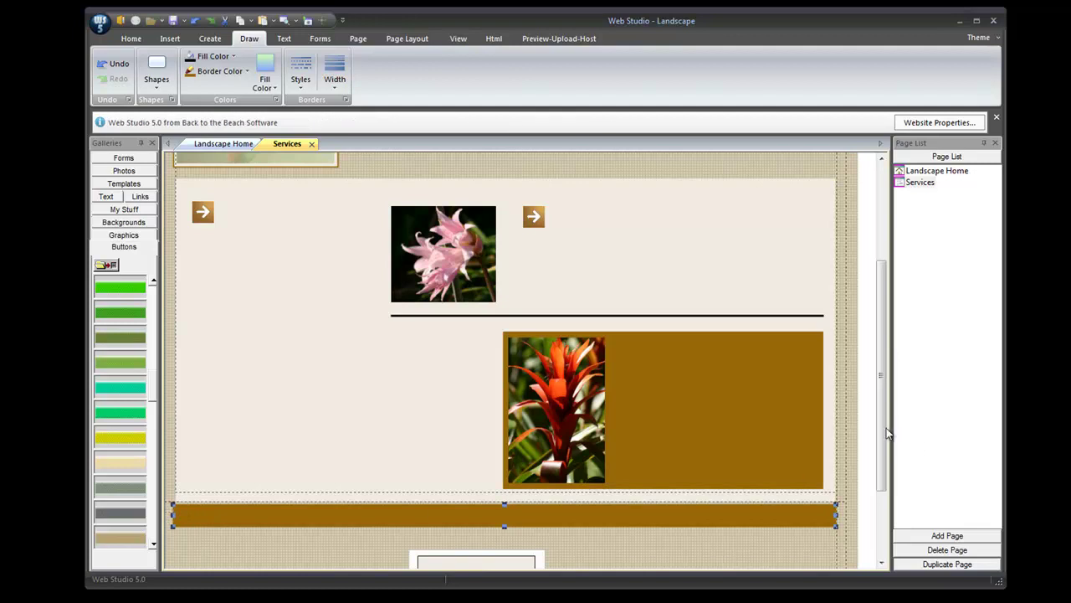
pyautogui.scroll(-3, 889, 433)
pyautogui.click(478, 502)
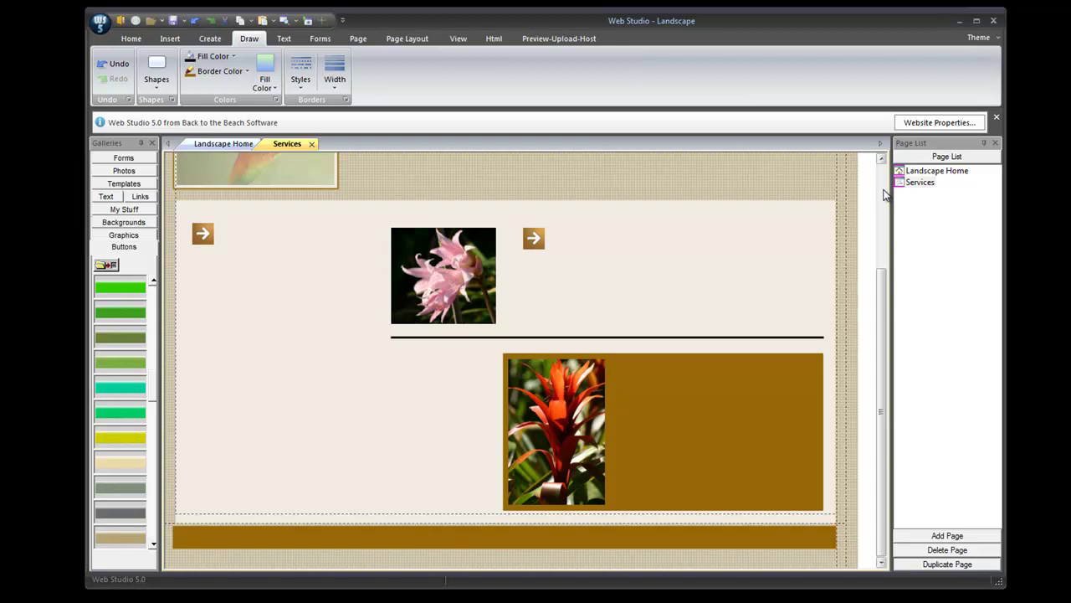
# Paste placeholder text blocks beside both arrows and below the first block in the left column.
pyautogui.hotkey('ctrl', 'v')
pyautogui.moveTo(598, 186); pyautogui.dragTo(630, 262)
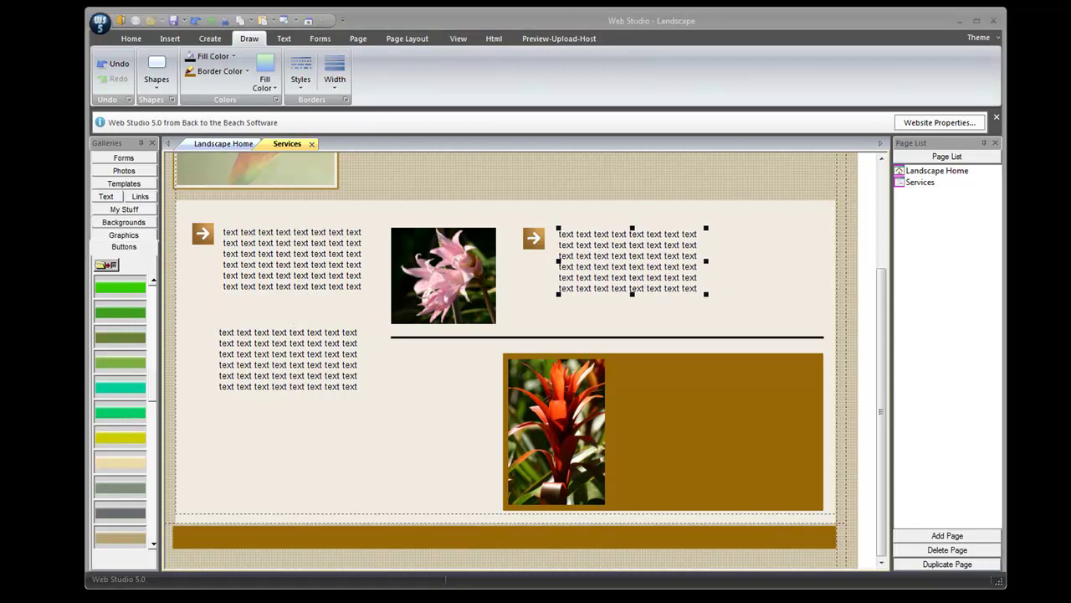
# Reposition the header navigation buttons, moving Home to X=266, Y=117, Service further left, and Photos to X=653, Y=119.
pyautogui.scroll(3, 416, 225)
pyautogui.moveTo(414, 236); pyautogui.dragTo(398, 234)
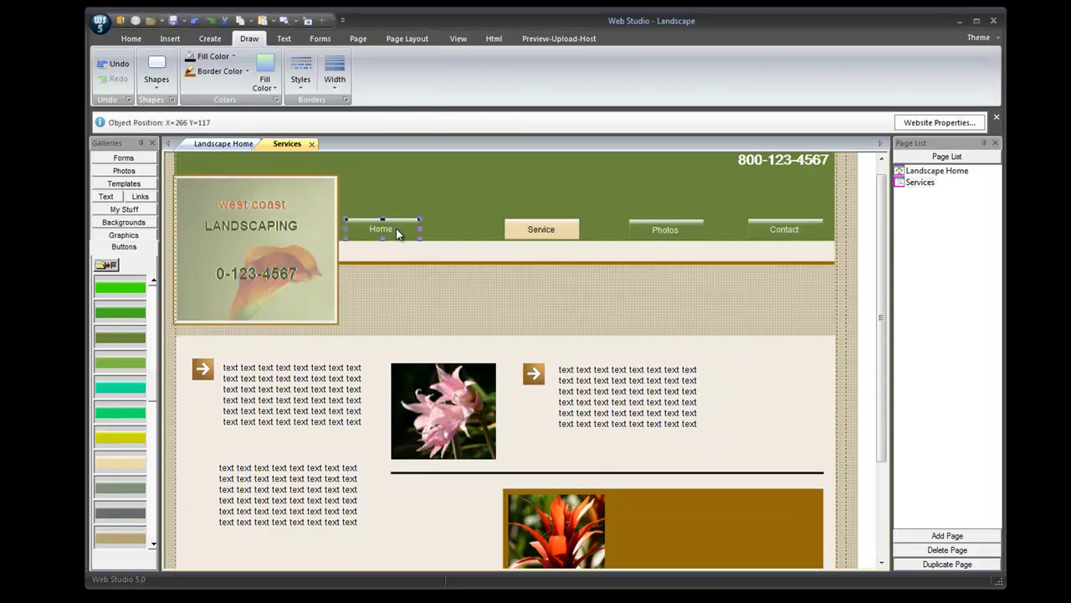
pyautogui.moveTo(535, 234); pyautogui.dragTo(503, 235)
pyautogui.moveTo(648, 233); pyautogui.dragTo(627, 229)
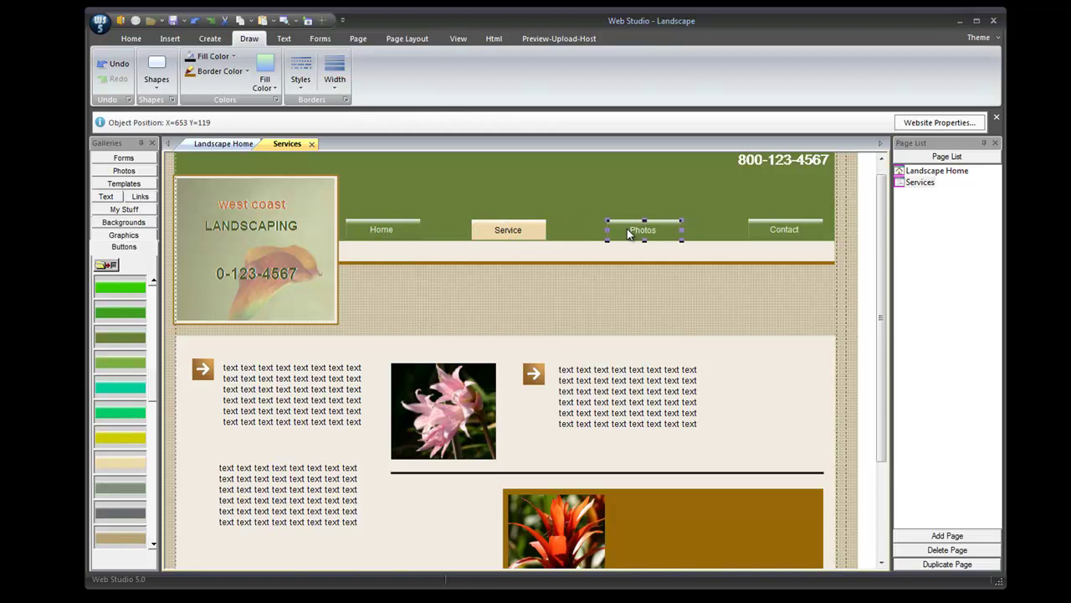
# Align the bottoms of the Home, Service, Photos and Contact buttons.
pyautogui.click(403, 236)
pyautogui.keyDown('shift'); pyautogui.click(507, 234); pyautogui.keyUp('shift')
pyautogui.keyDown('shift'); pyautogui.click(644, 231); pyautogui.keyUp('shift')
pyautogui.keyDown('shift'); pyautogui.click(779, 229); pyautogui.keyUp('shift')
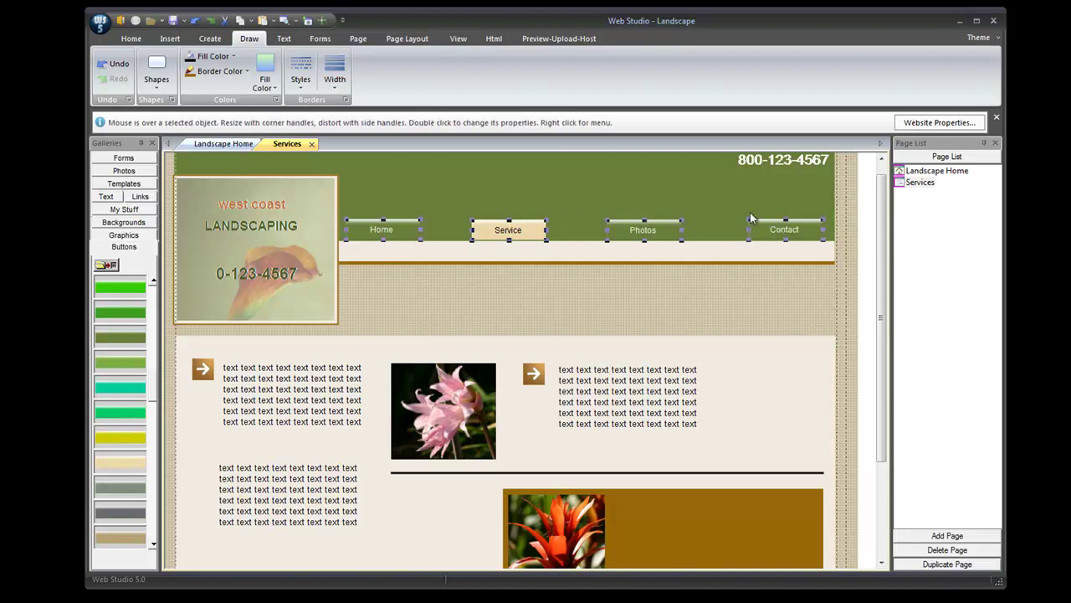
pyautogui.click(406, 38)
pyautogui.click(408, 74)
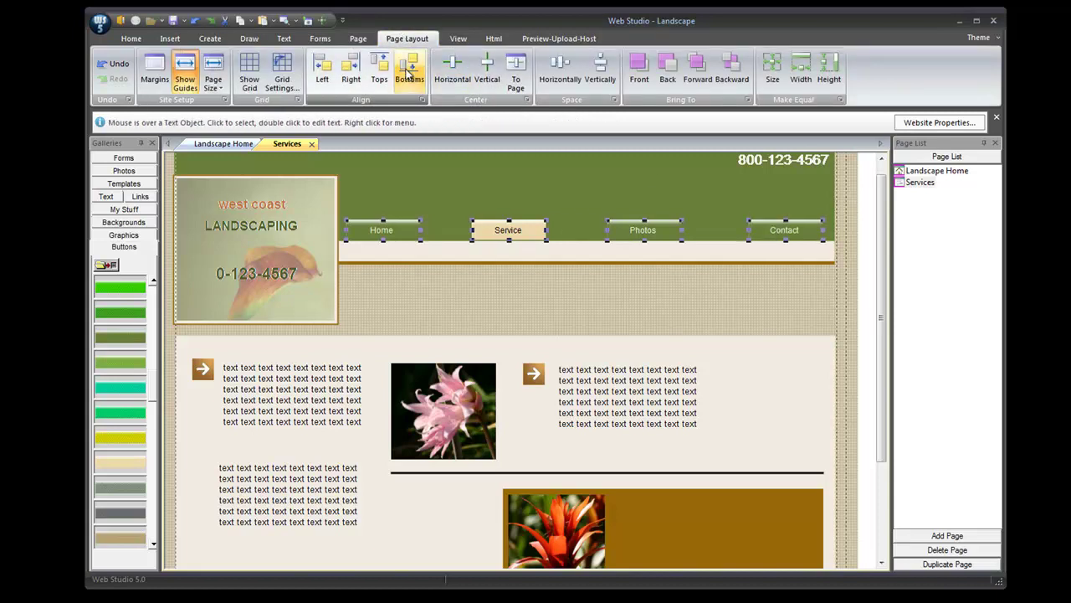
# Space the Home, Service, Photos and Contact buttons evenly across the header and nudge them down slightly.
pyautogui.click(560, 71)
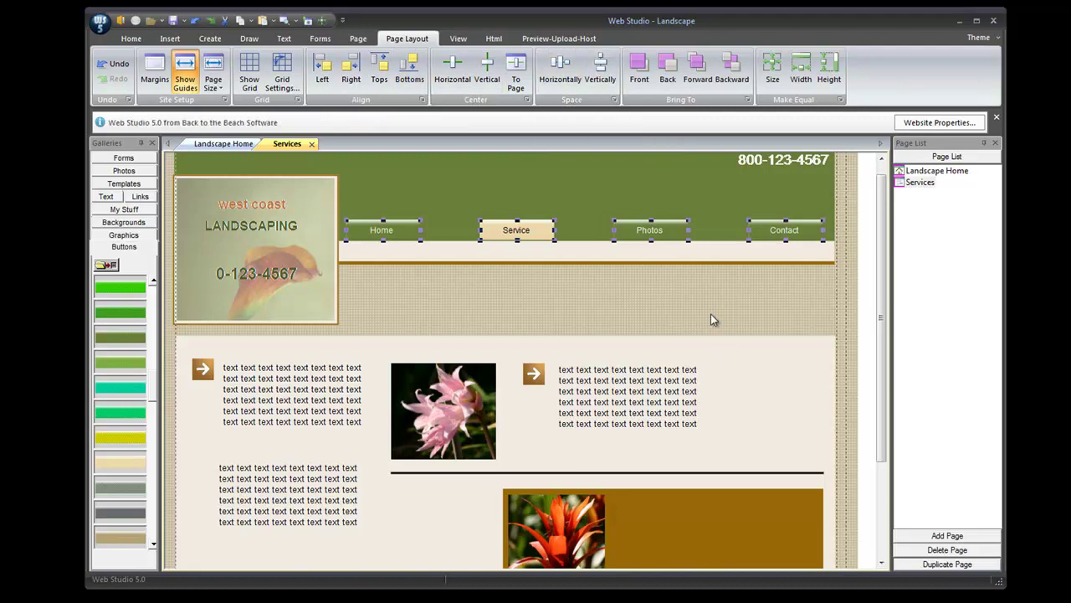
pyautogui.press('Down')
pyautogui.press('Down')
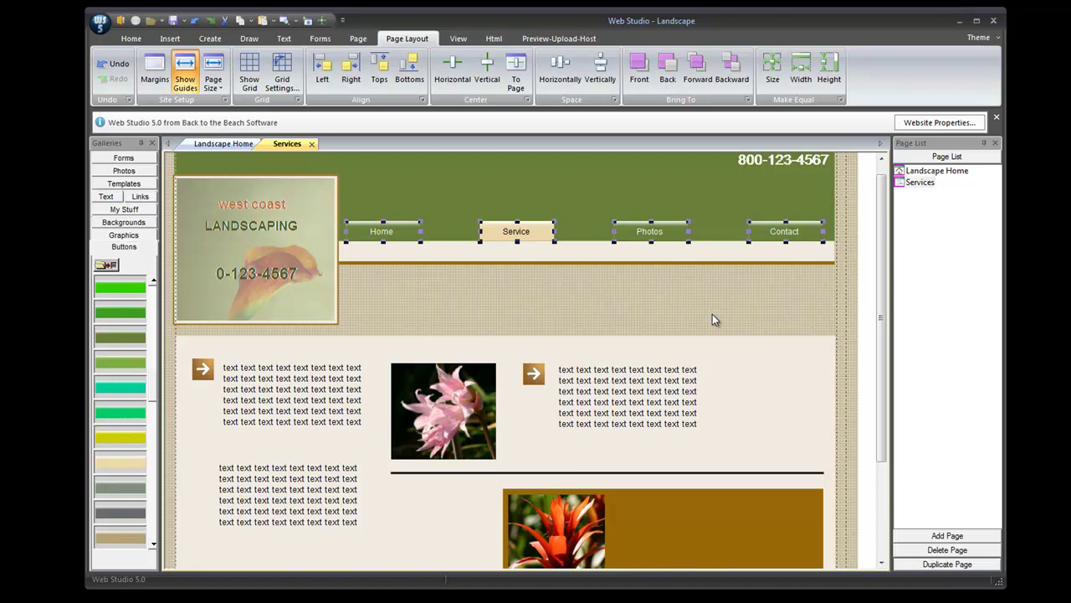
pyautogui.click(717, 316)
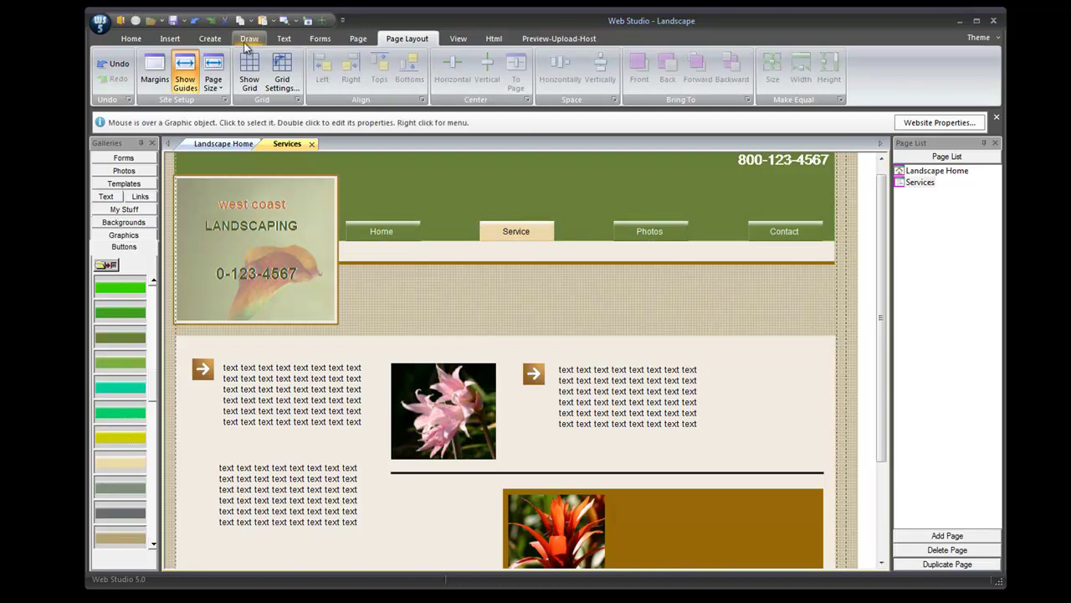
# Save the project and delete the color swatch graphic below the footer bar on the Landscape Home page.
pyautogui.click(174, 21)
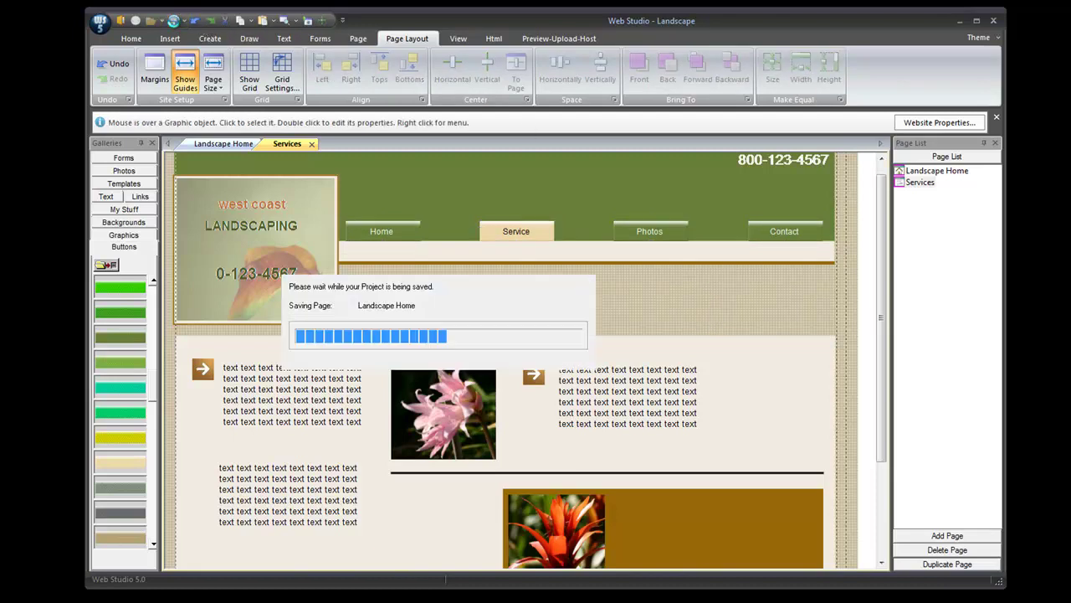
pyautogui.scroll(1, 880, 192)
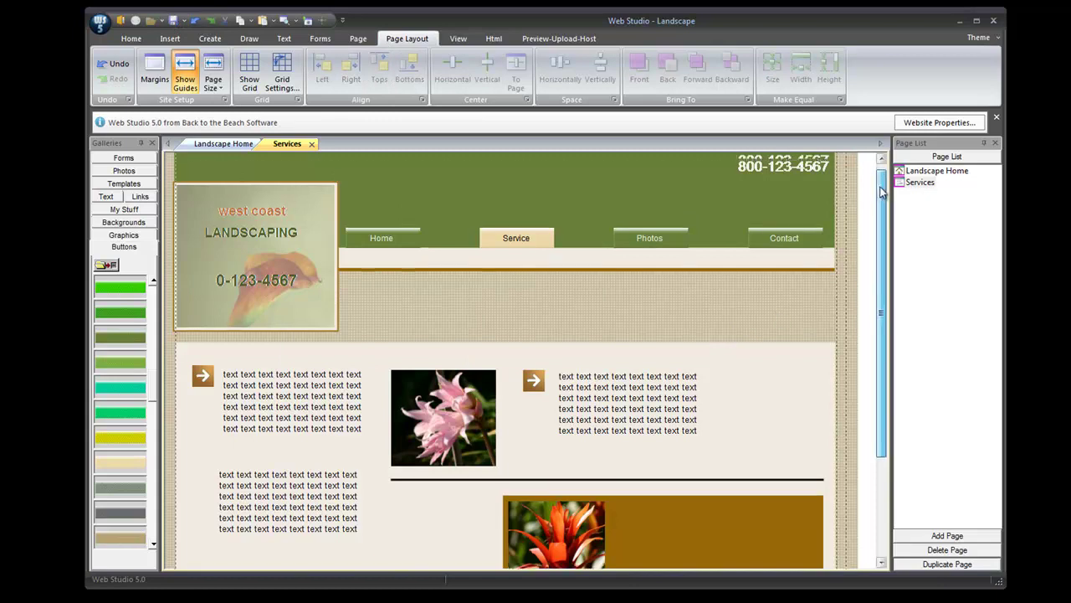
pyautogui.click(921, 171)
pyautogui.moveTo(887, 193); pyautogui.dragTo(895, 279)
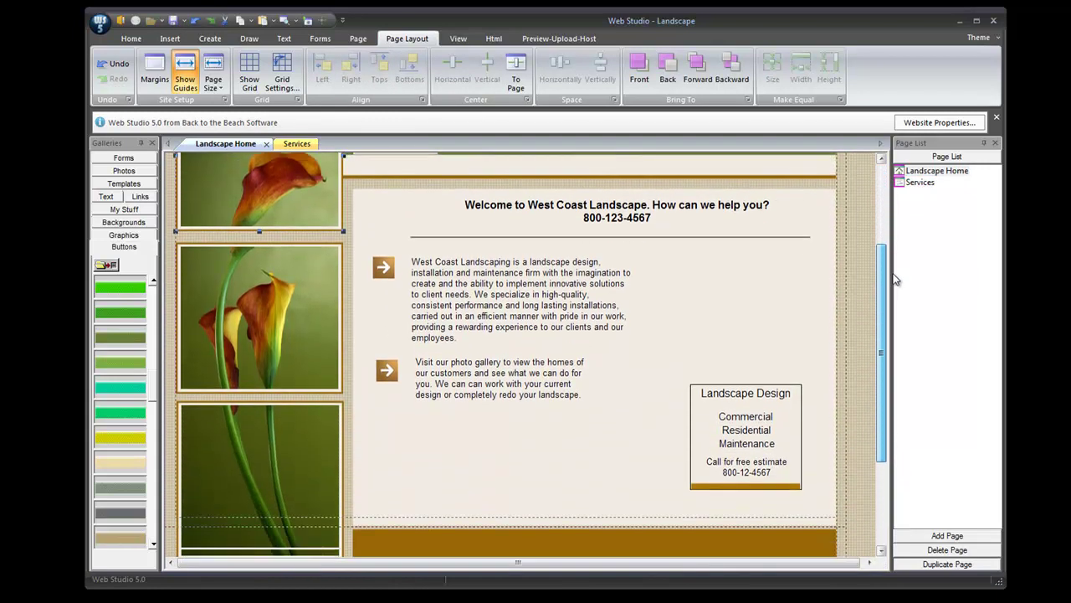
pyautogui.scroll(-4, 572, 499)
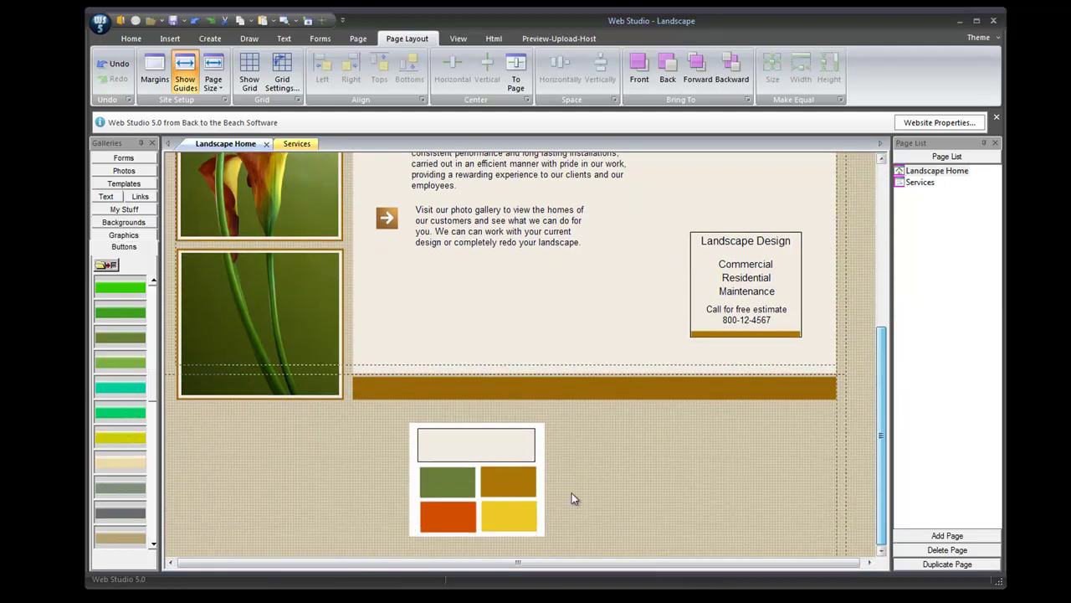
pyautogui.click(482, 482)
pyautogui.press('Delete')
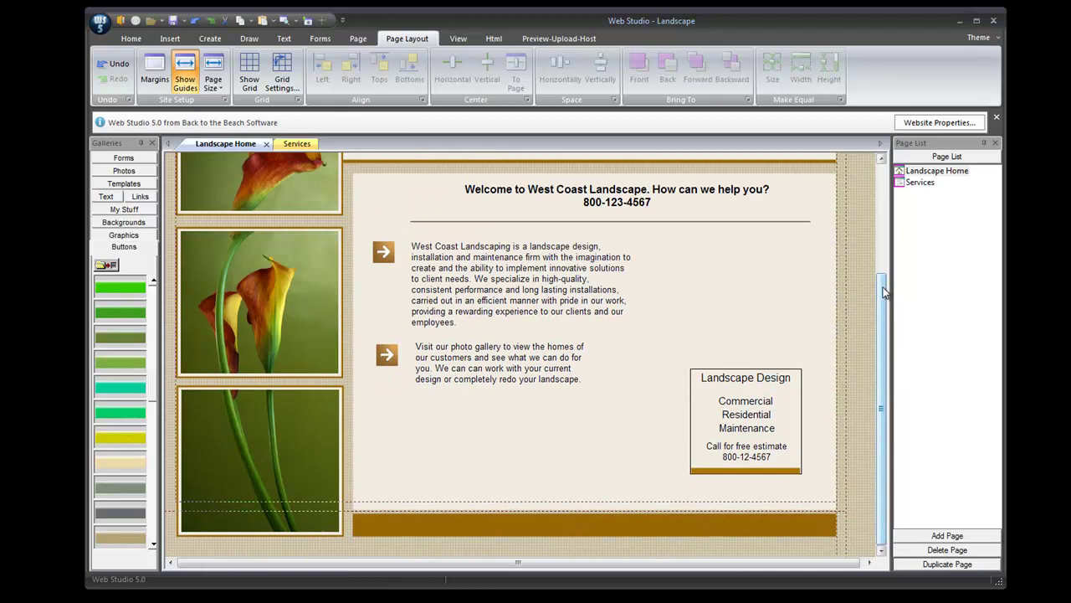
pyautogui.moveTo(885, 291); pyautogui.dragTo(874, 200)
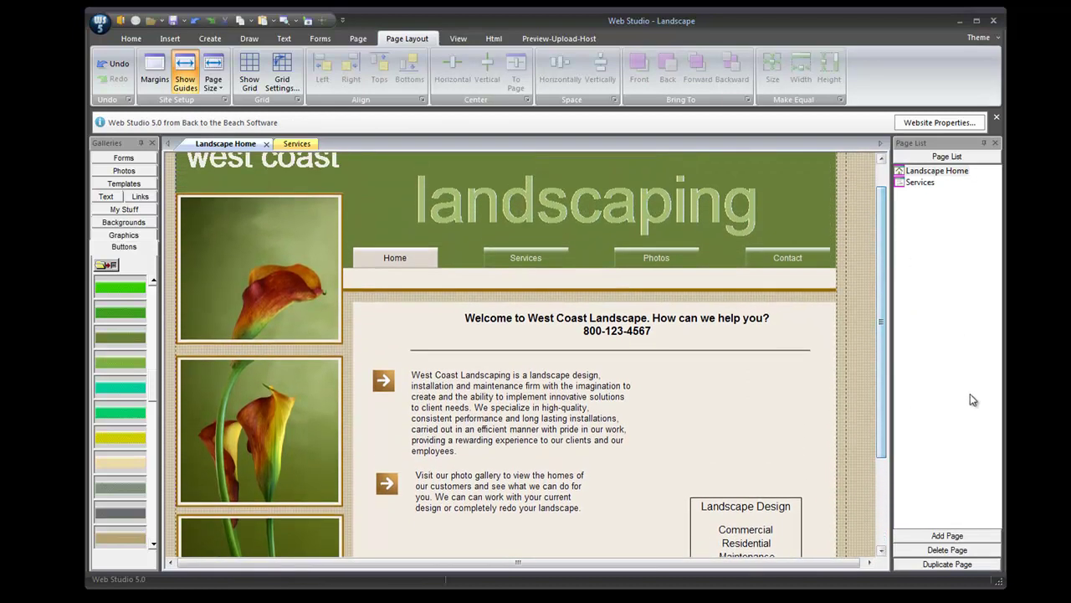
# Add two new pages to the site and rename the first of them Photos.
pyautogui.click(953, 539)
pyautogui.click(952, 538)
pyautogui.rightClick(925, 195)
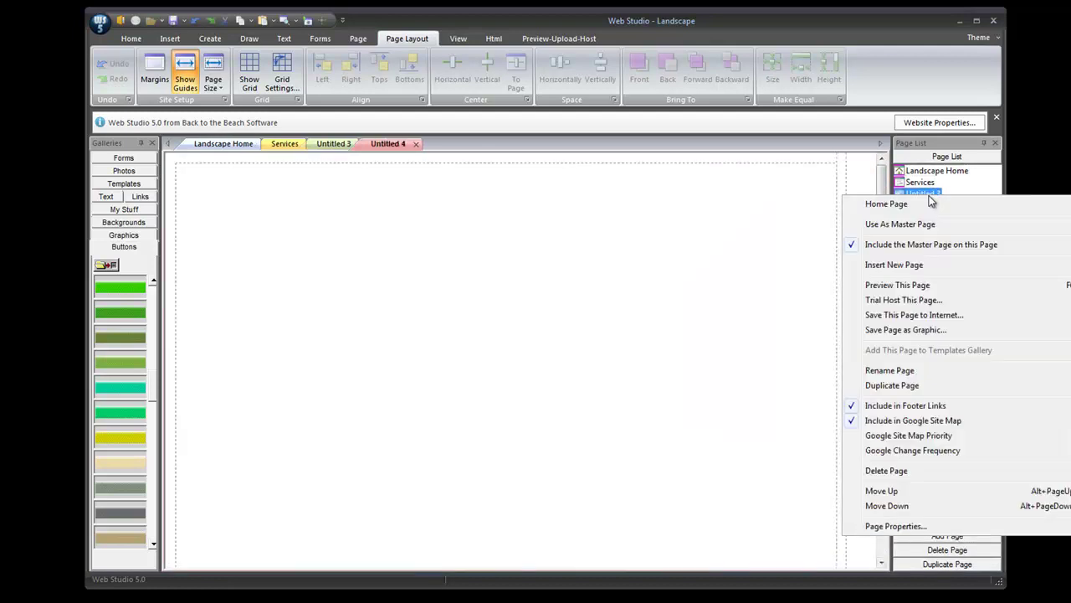
pyautogui.click(892, 370)
pyautogui.write('Pho')
pyautogui.press('Return')
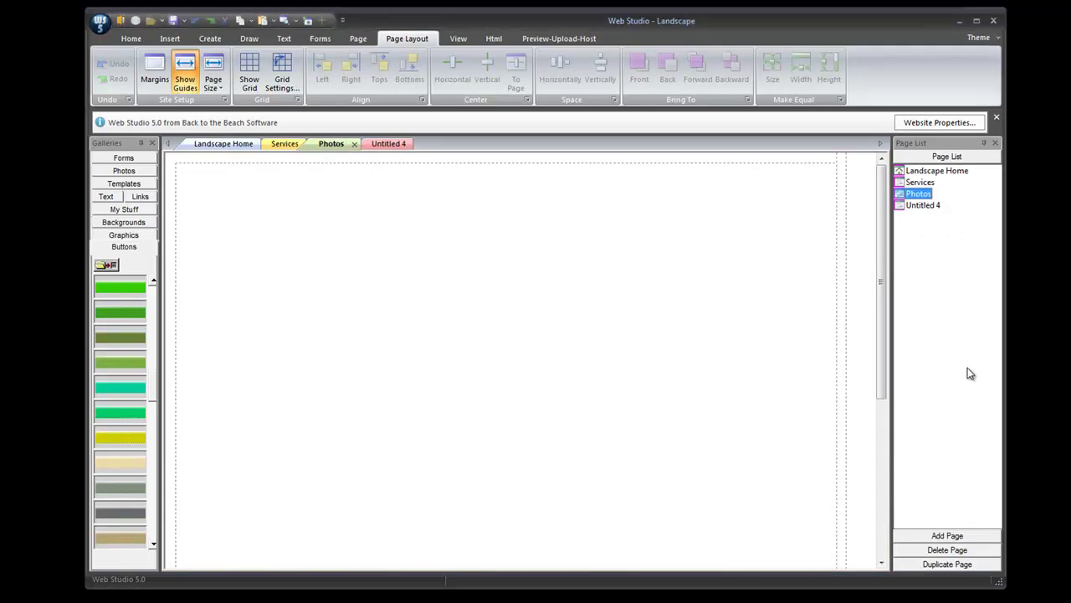
# Rename the remaining untitled page as Contact.
pyautogui.rightClick(923, 212)
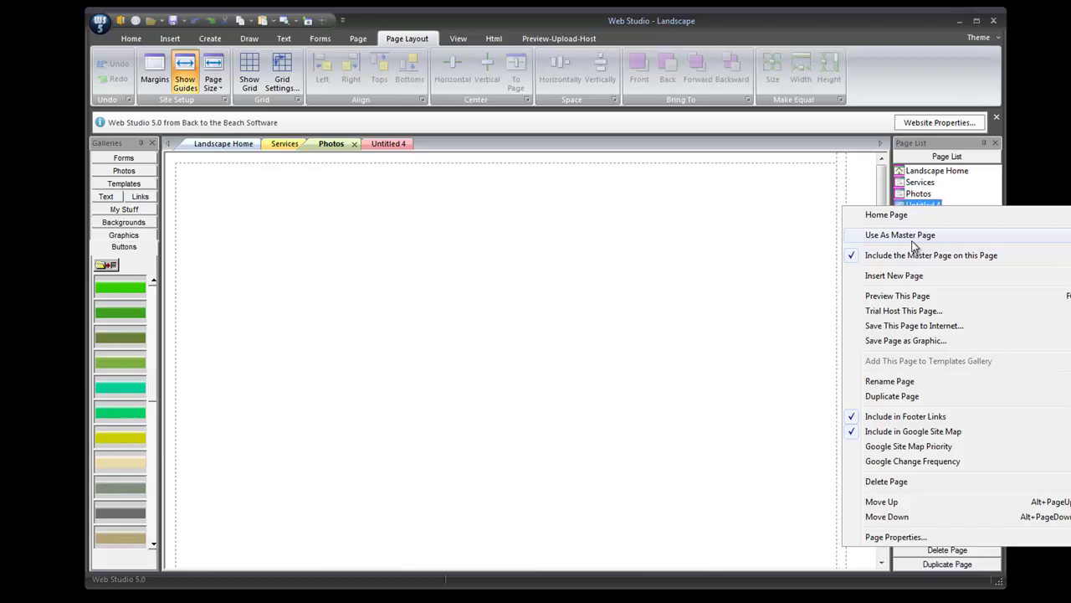
pyautogui.click(898, 378)
pyautogui.write('Cont')
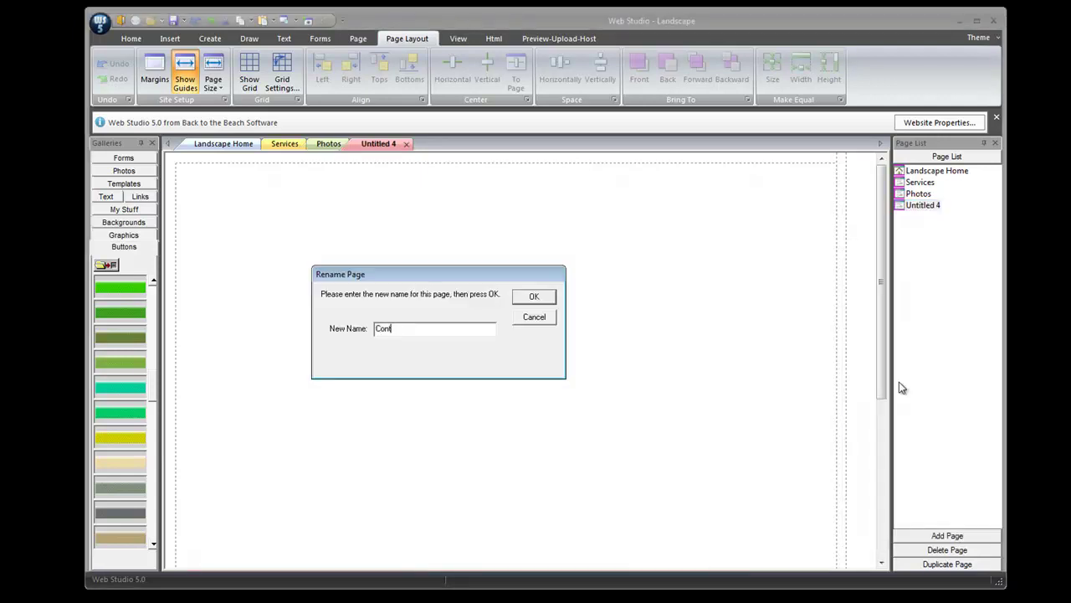
pyautogui.write('act')
pyautogui.click(534, 296)
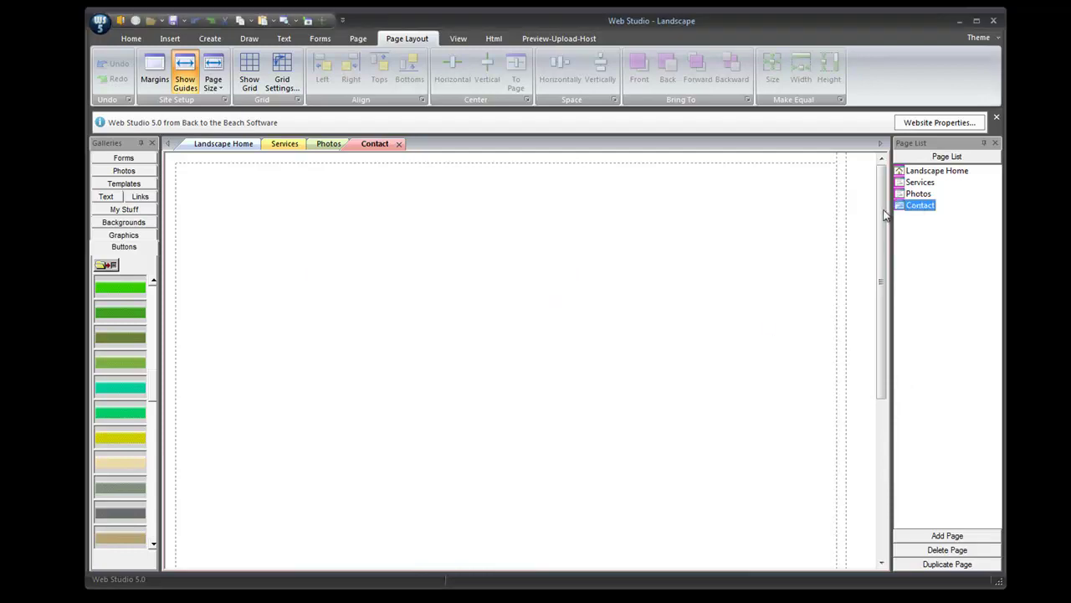
# Insert footer links on the Landscape Home page, place them on the brown footer bar and narrow the text box to fit within it.
pyautogui.click(935, 172)
pyautogui.scroll(-2, 884, 213)
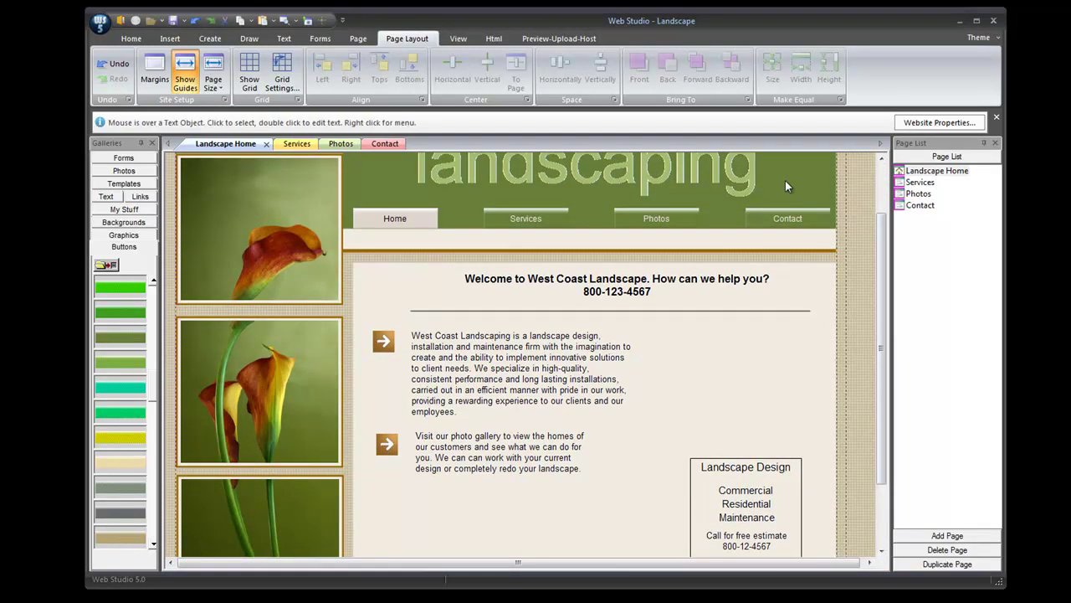
pyautogui.click(169, 40)
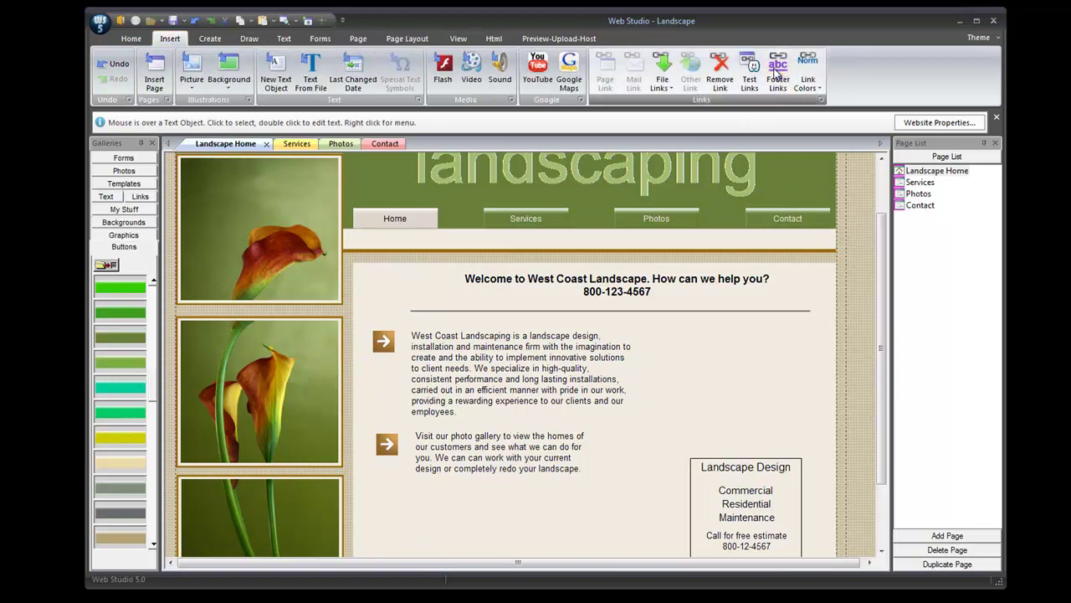
pyautogui.moveTo(887, 215); pyautogui.dragTo(892, 355)
pyautogui.click(732, 502)
pyautogui.moveTo(552, 509); pyautogui.dragTo(583, 528)
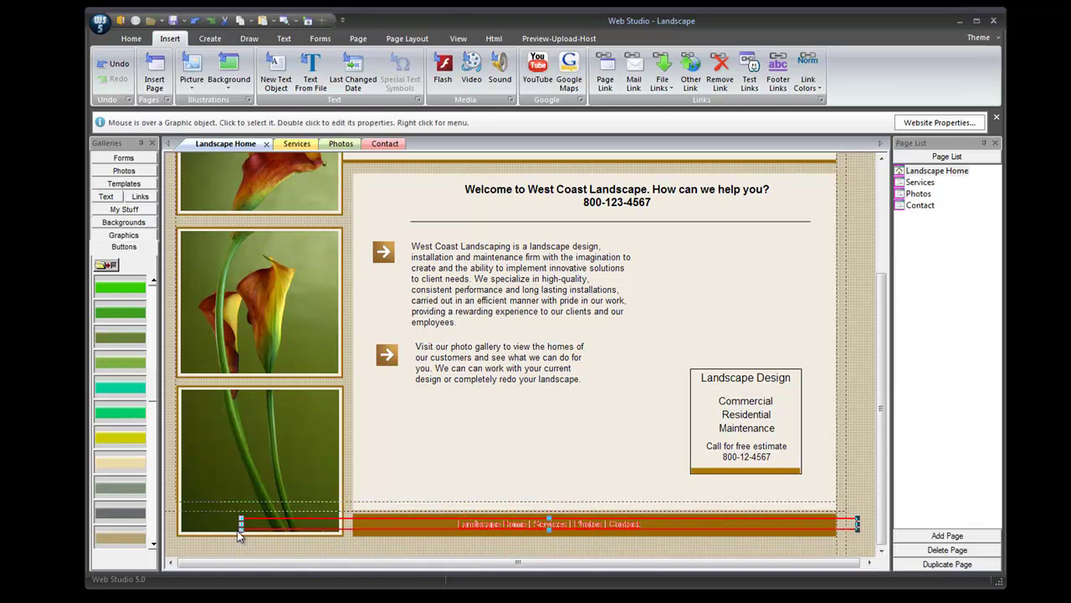
pyautogui.moveTo(240, 523); pyautogui.dragTo(366, 523)
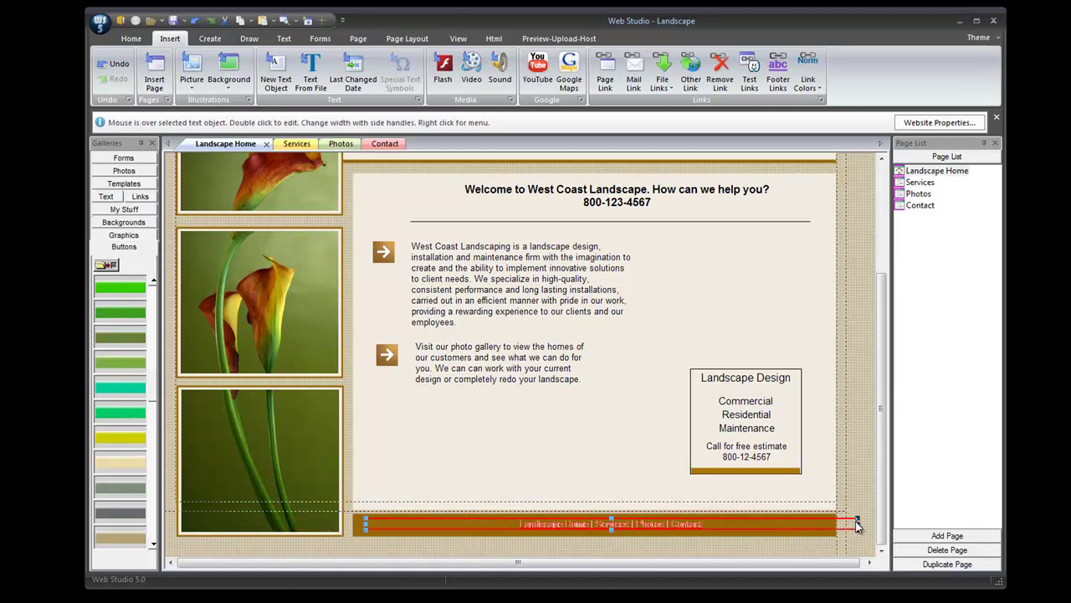
pyautogui.moveTo(857, 525); pyautogui.dragTo(817, 524)
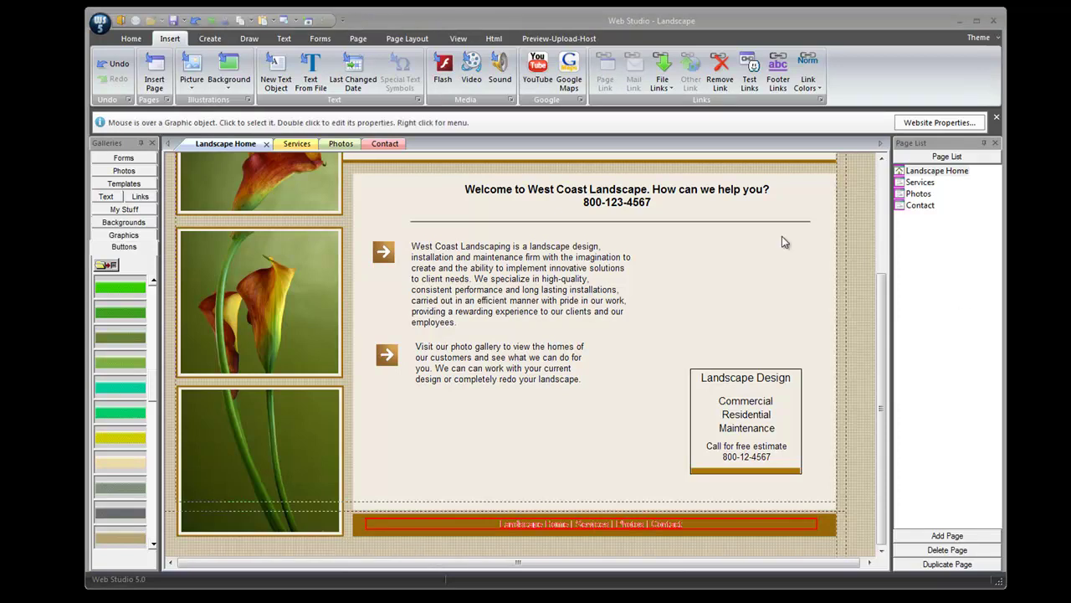
# Toggle the highlighting of objects with links and leave highlighting turned off.
pyautogui.click(456, 38)
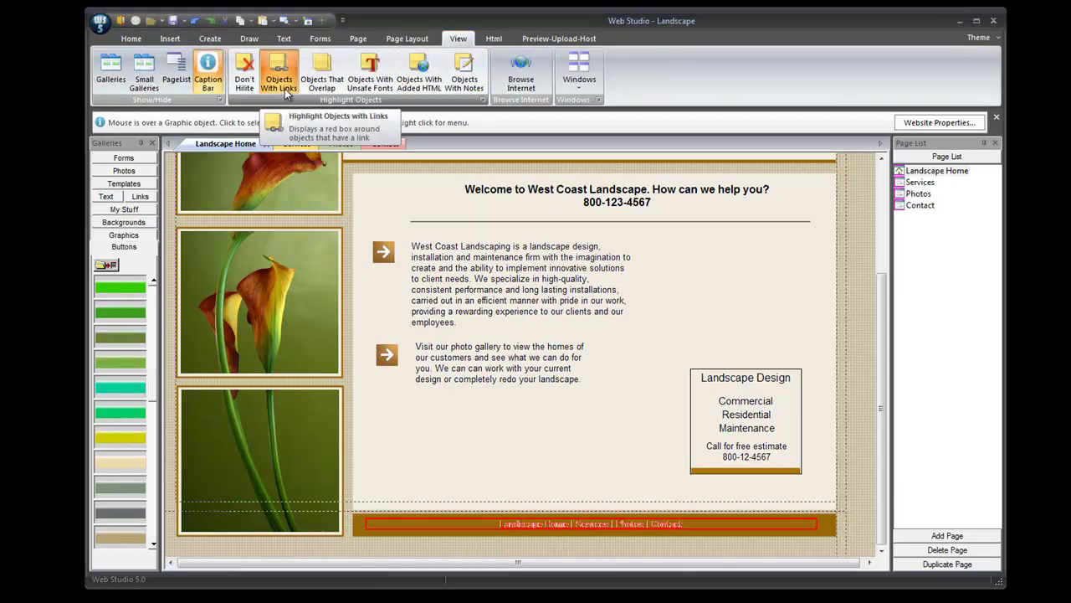
pyautogui.click(244, 69)
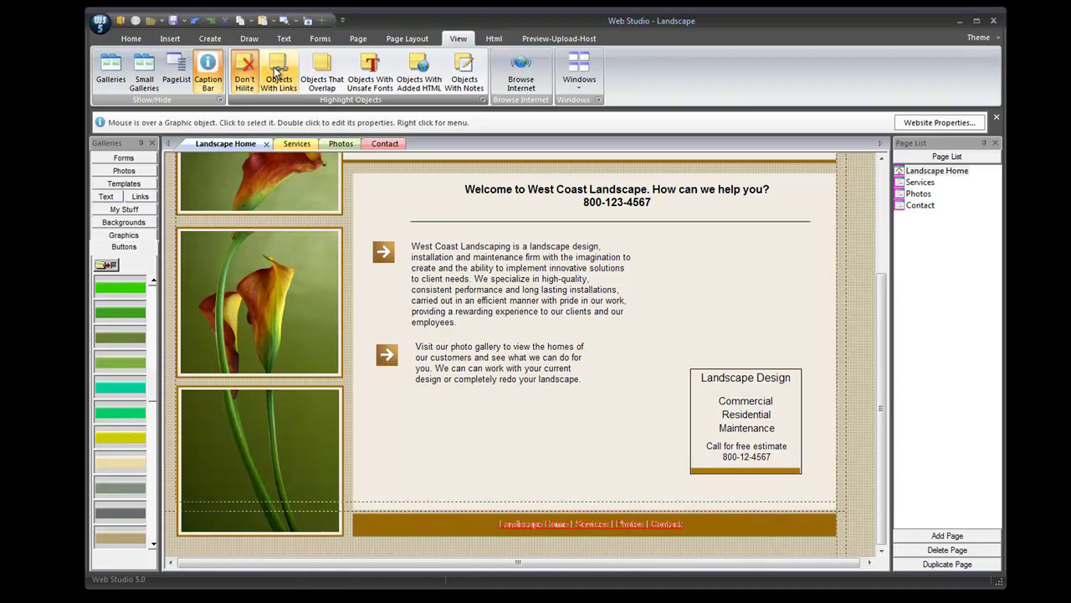
pyautogui.click(278, 72)
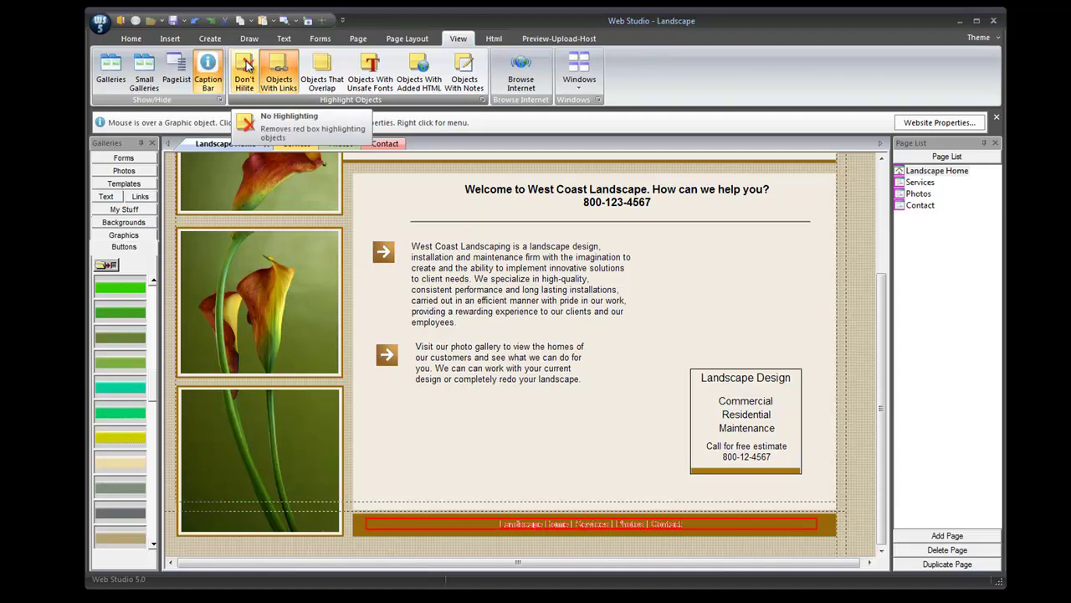
pyautogui.click(246, 67)
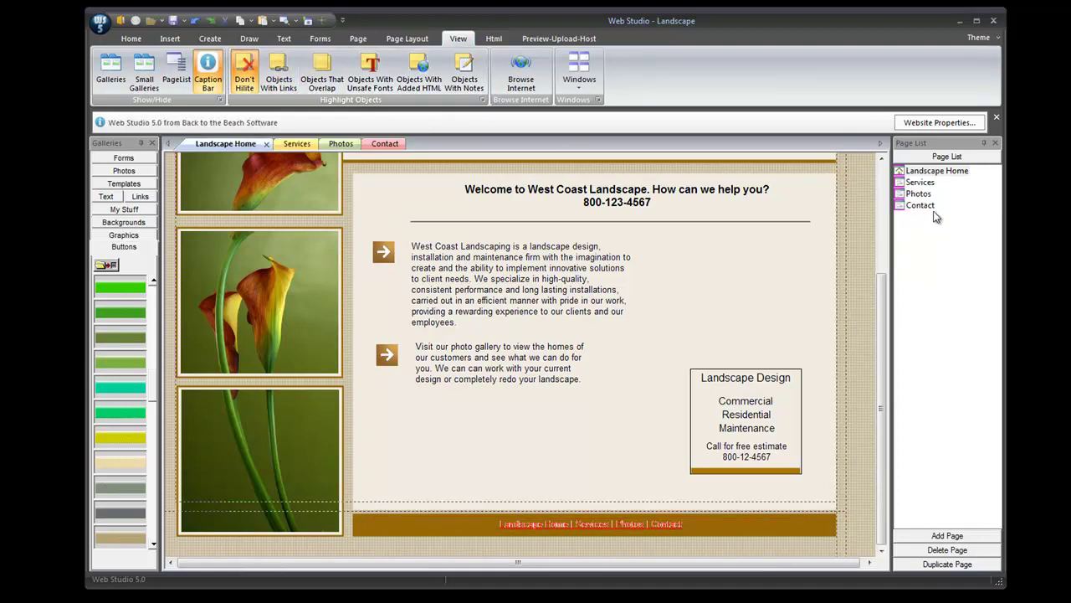
# Insert footer links on the Services page and place them on the brown footer bar.
pyautogui.click(919, 181)
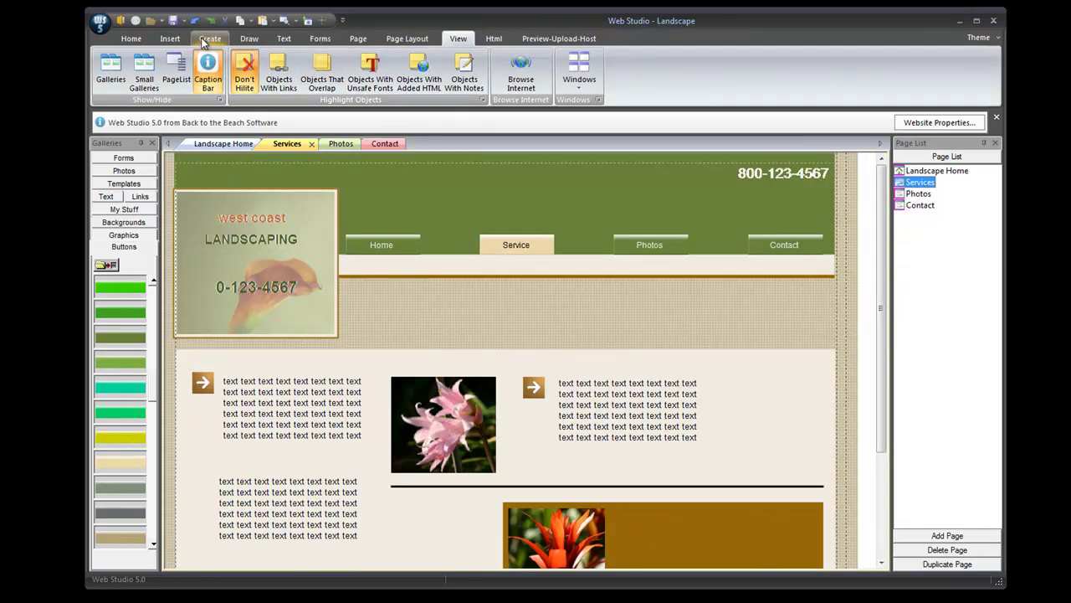
pyautogui.click(170, 39)
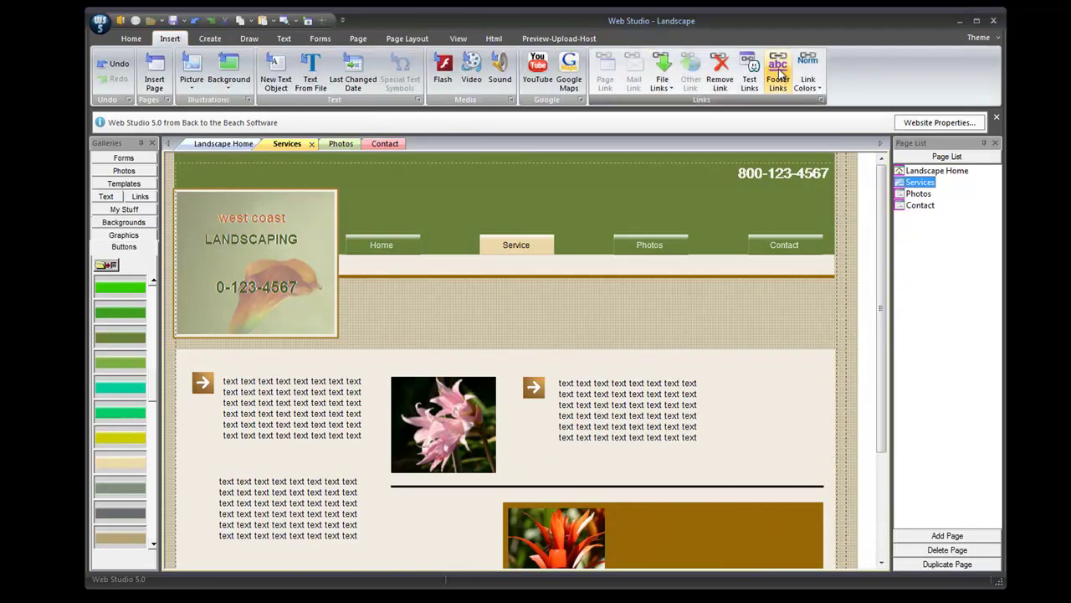
pyautogui.moveTo(881, 205); pyautogui.dragTo(899, 371)
pyautogui.click(641, 562)
pyautogui.click(561, 530)
pyautogui.moveTo(557, 521); pyautogui.dragTo(549, 538)
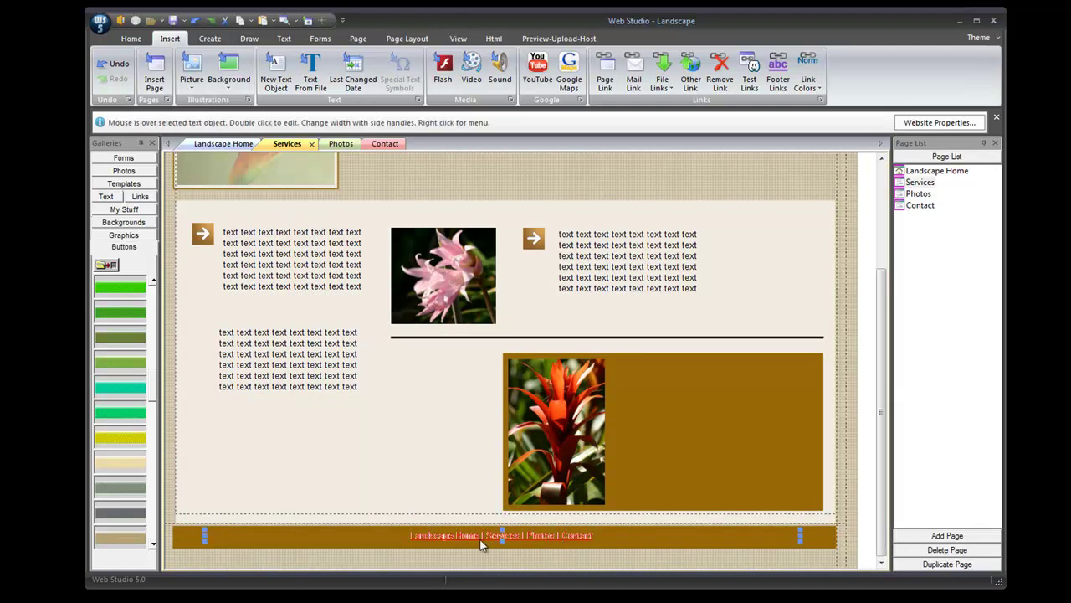
pyautogui.click(850, 530)
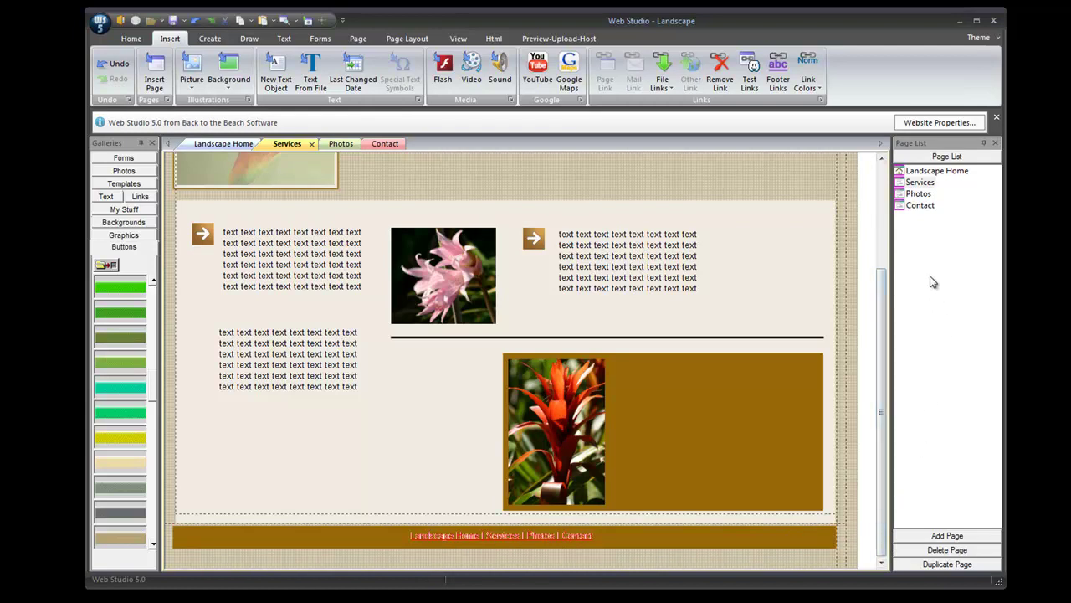
# Review the Contact page's footer link inclusion setting and the text link color preferences in the program options.
pyautogui.rightClick(918, 206)
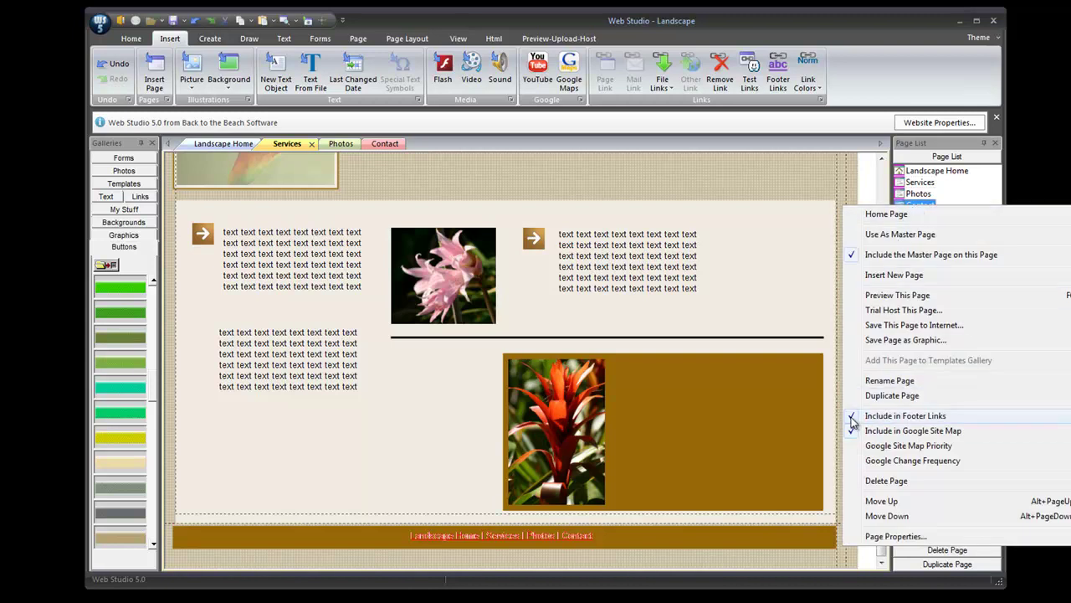
pyautogui.click(870, 184)
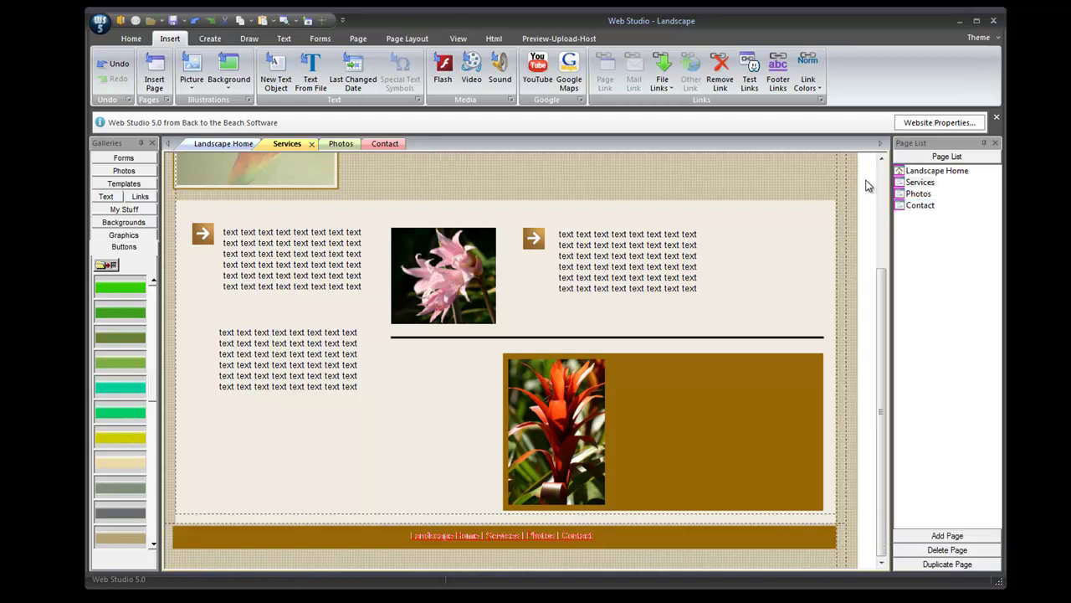
pyautogui.click(556, 540)
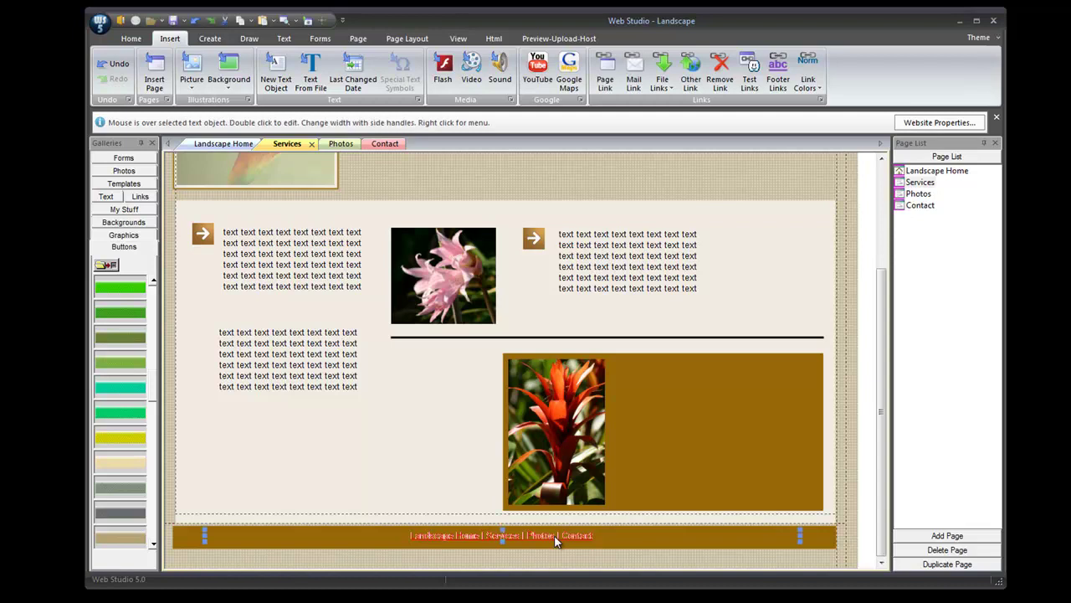
pyautogui.click(100, 26)
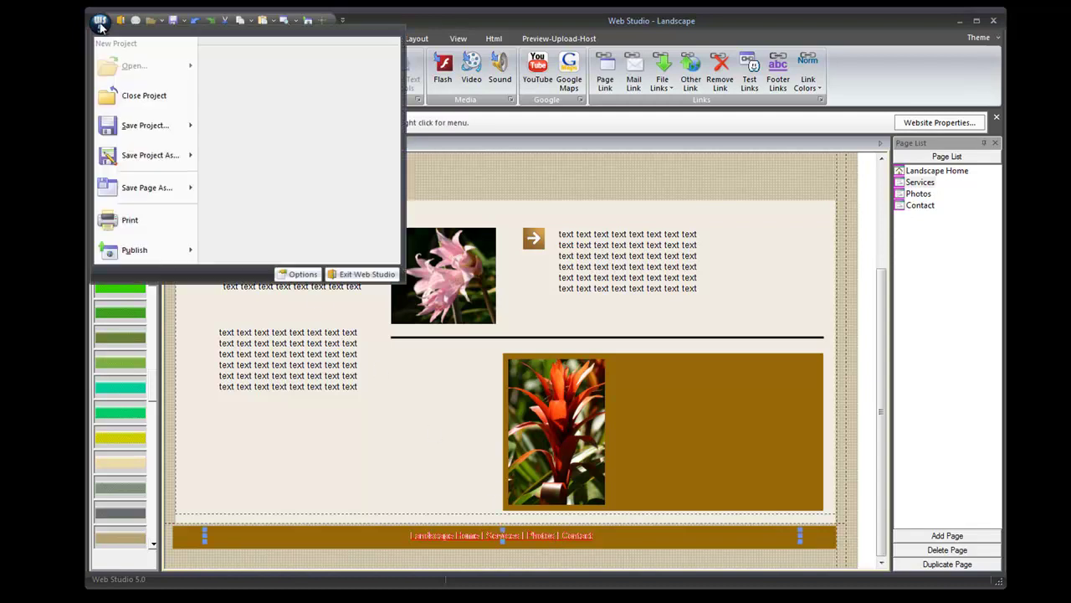
pyautogui.click(303, 274)
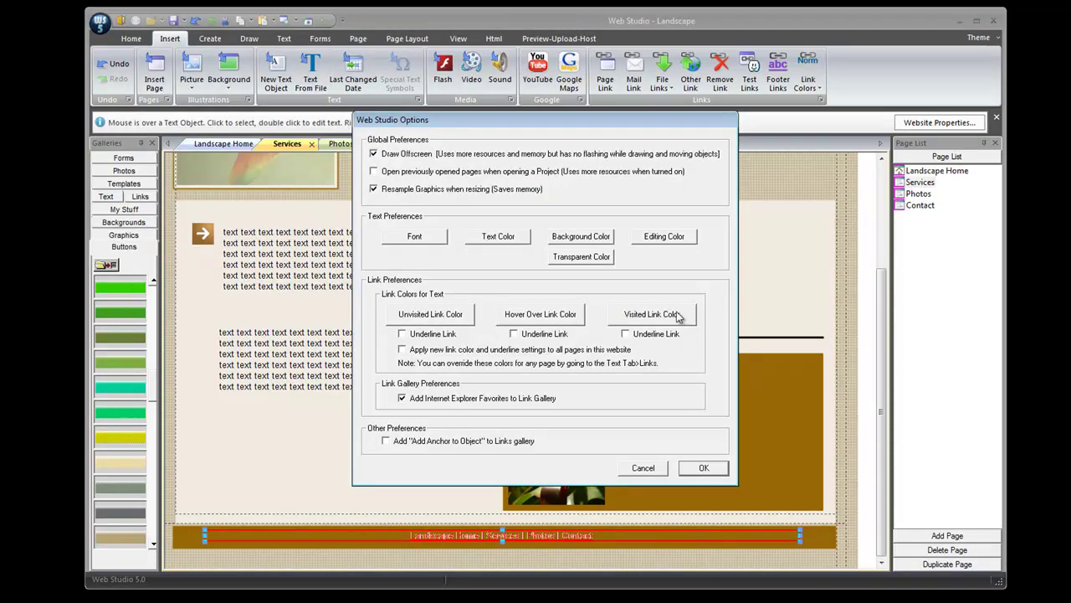
pyautogui.click(704, 467)
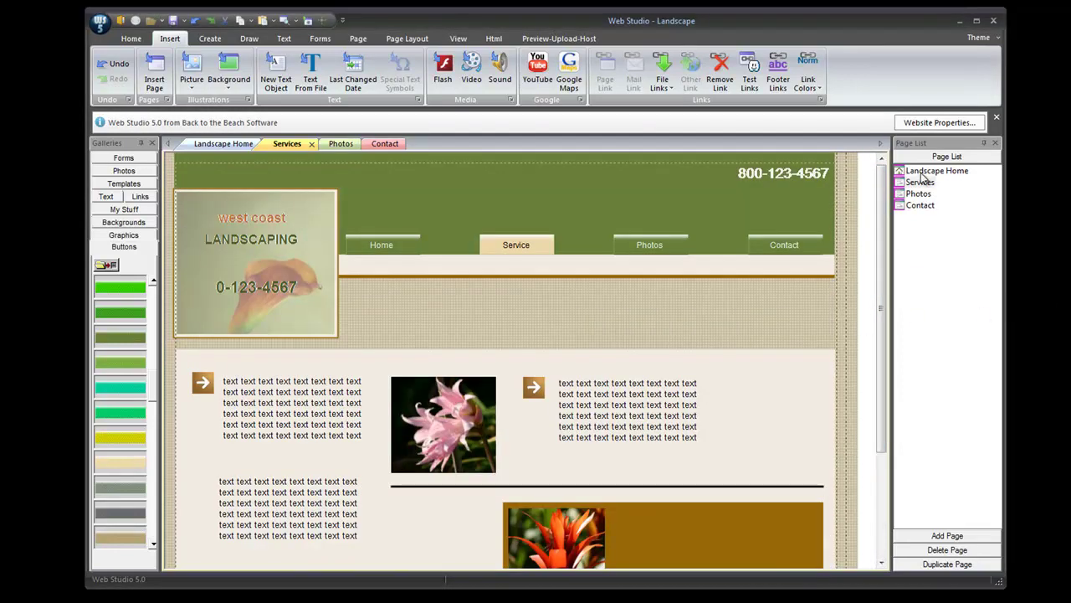
# Link the Home, Services, Photos and Contact navigation buttons on the Landscape Home page to their matching site pages.
pyautogui.click(923, 172)
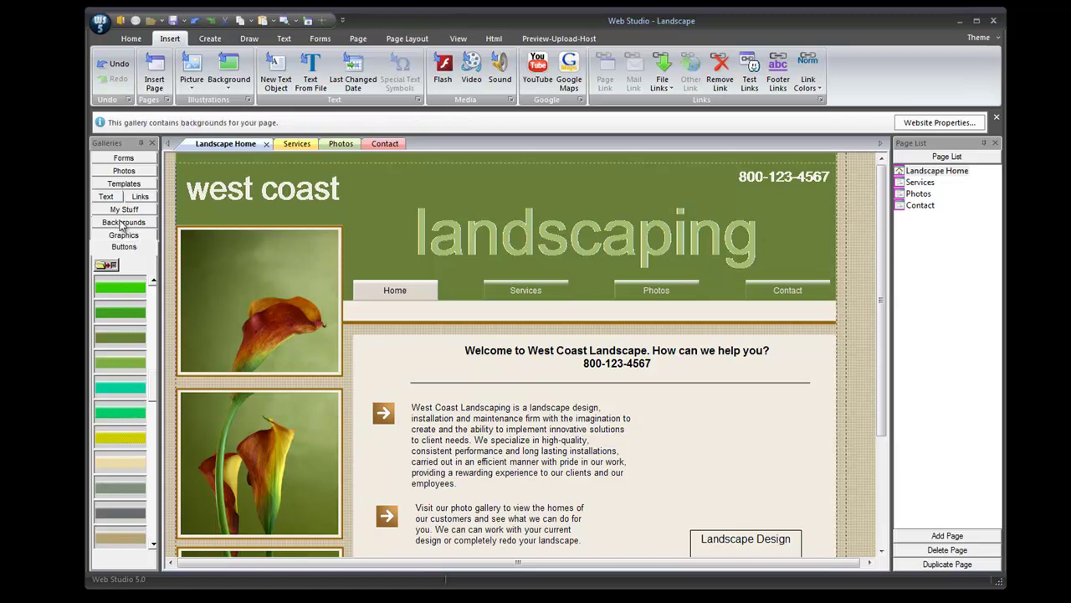
pyautogui.click(142, 197)
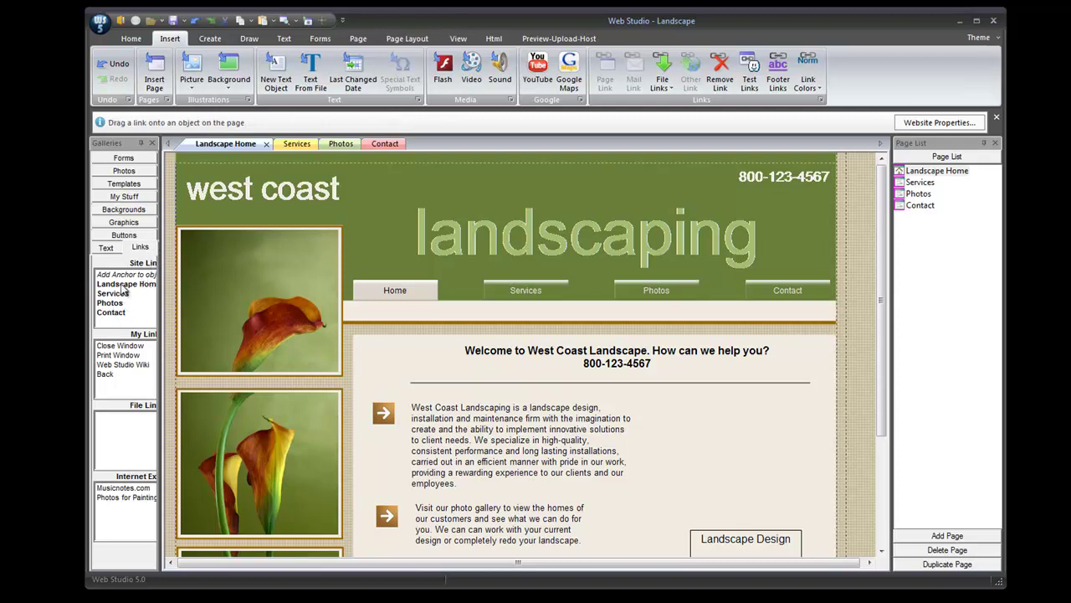
pyautogui.moveTo(122, 285); pyautogui.dragTo(411, 291)
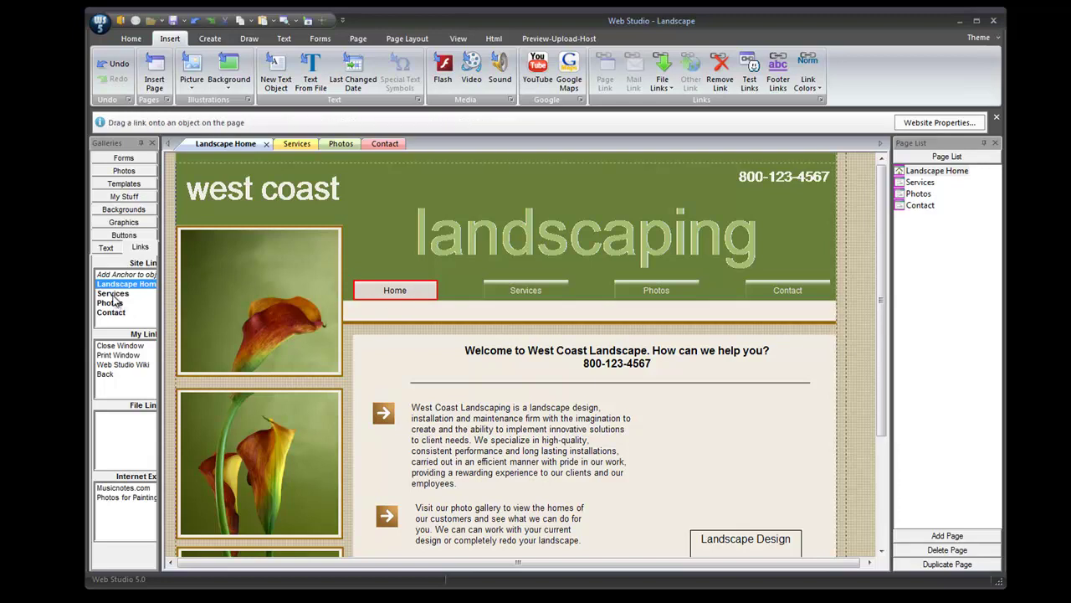
pyautogui.moveTo(113, 294); pyautogui.dragTo(499, 283)
pyautogui.moveTo(109, 303); pyautogui.dragTo(627, 283)
pyautogui.moveTo(107, 316); pyautogui.dragTo(764, 283)
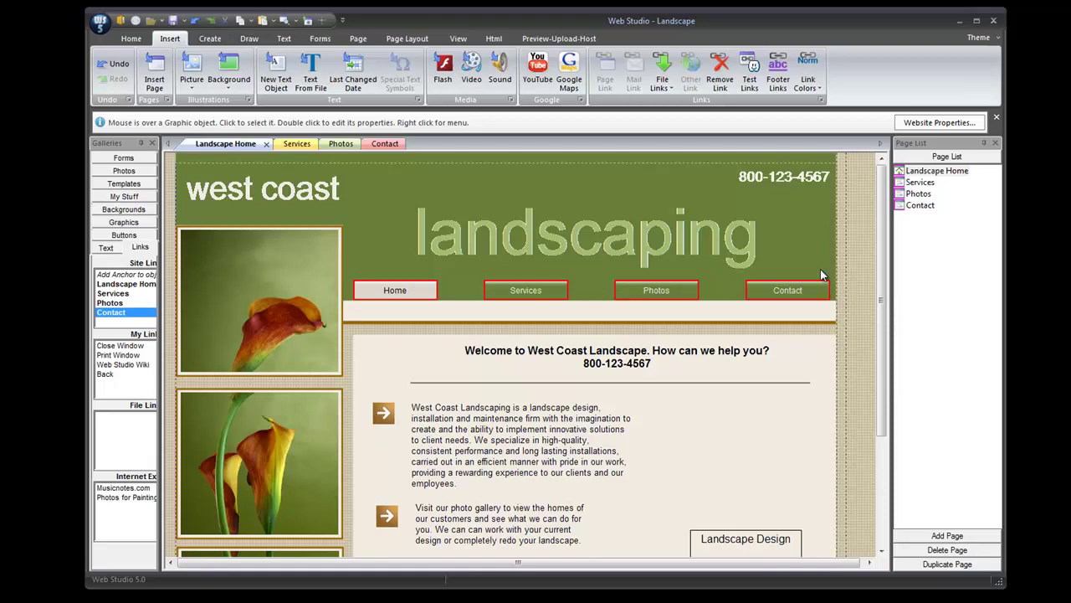
# Link the four navigation buttons on the Services page to their matching site pages and save the project.
pyautogui.click(921, 183)
pyautogui.moveTo(126, 284); pyautogui.dragTo(381, 245)
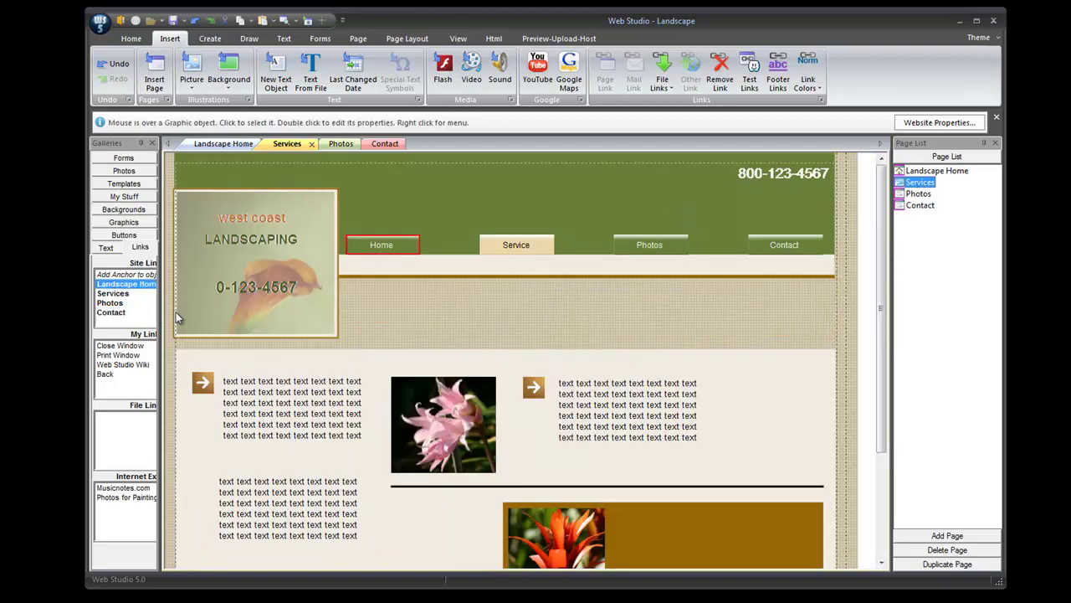
pyautogui.moveTo(113, 294); pyautogui.dragTo(493, 243)
pyautogui.moveTo(110, 303); pyautogui.dragTo(640, 248)
pyautogui.moveTo(102, 318); pyautogui.dragTo(790, 248)
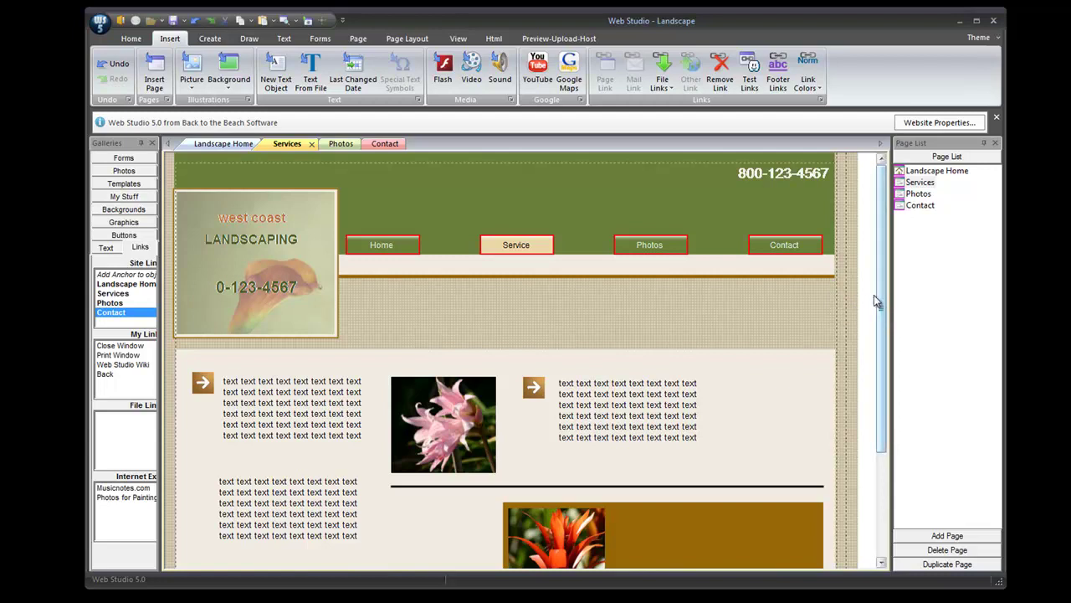
pyautogui.click(172, 22)
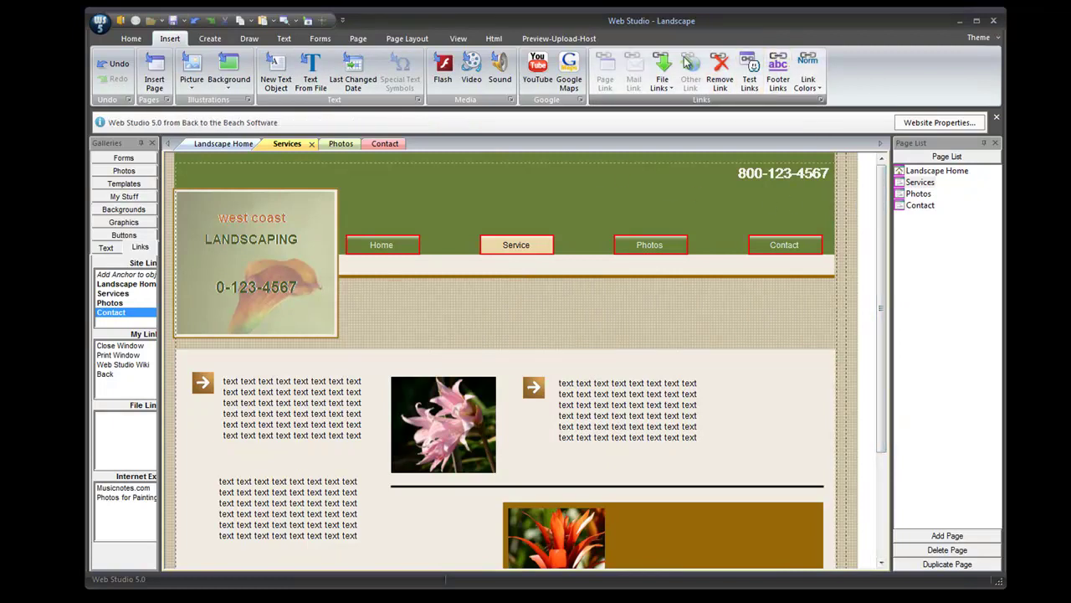
# Preview the whole site live on the web and test the Services and Home navigation buttons in the browser.
pyautogui.click(579, 41)
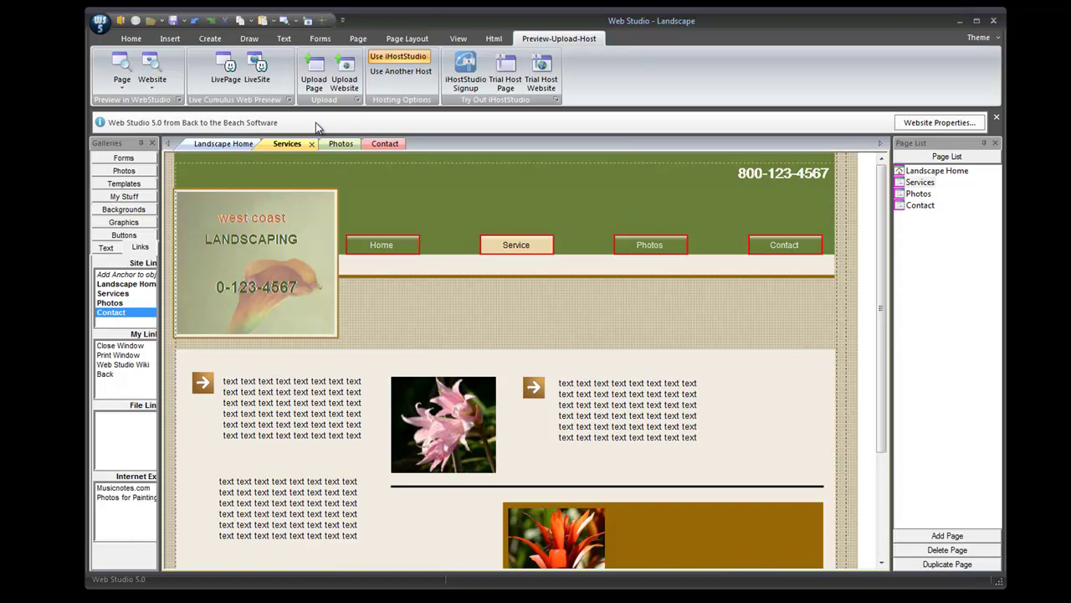
pyautogui.click(259, 65)
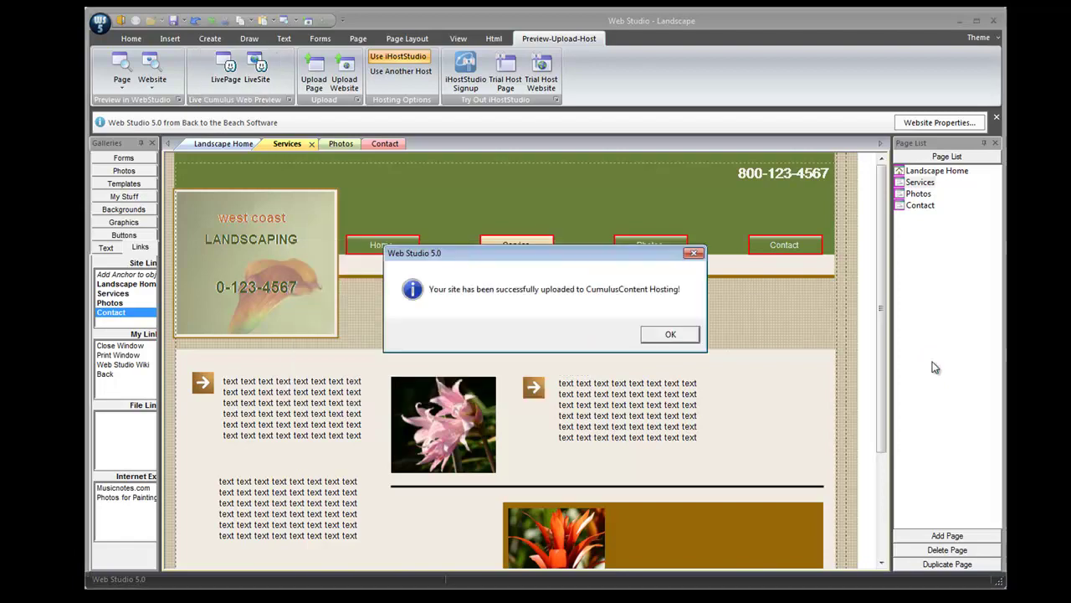
pyautogui.click(670, 329)
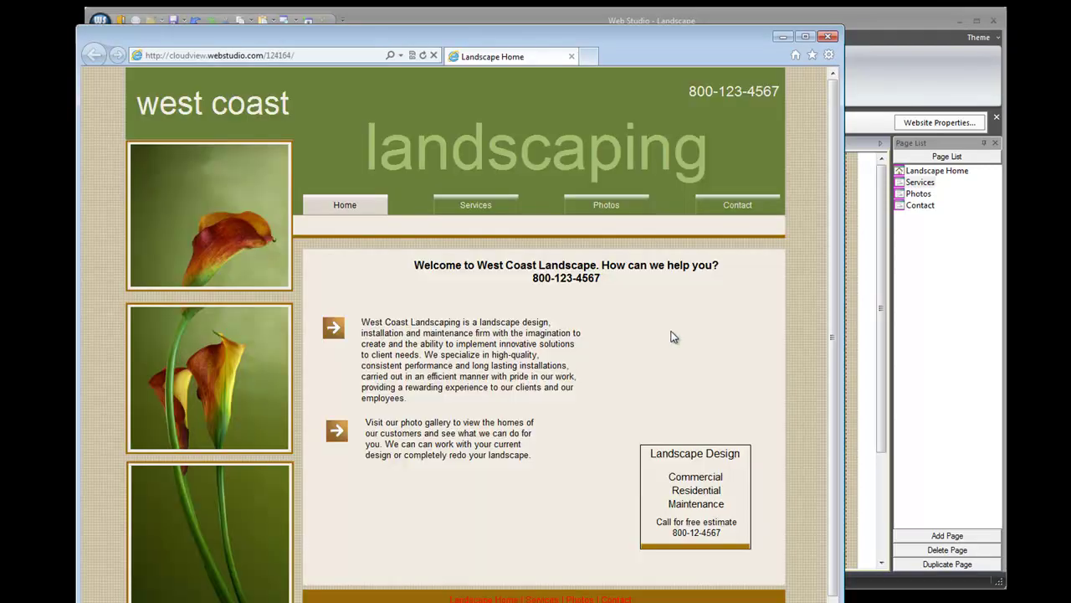
pyautogui.moveTo(843, 359); pyautogui.dragTo(973, 335)
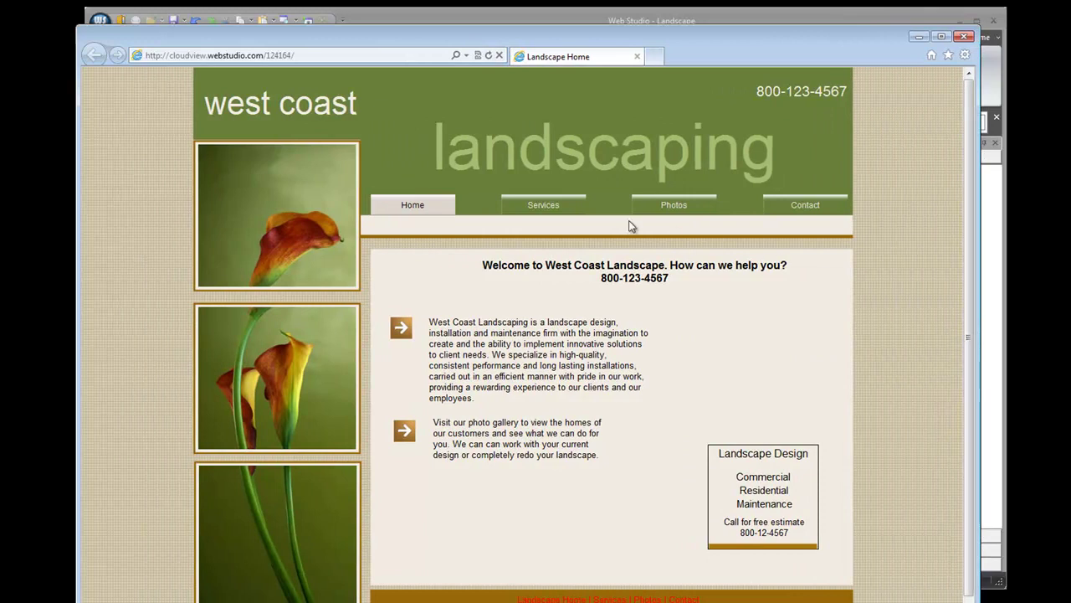
pyautogui.click(543, 205)
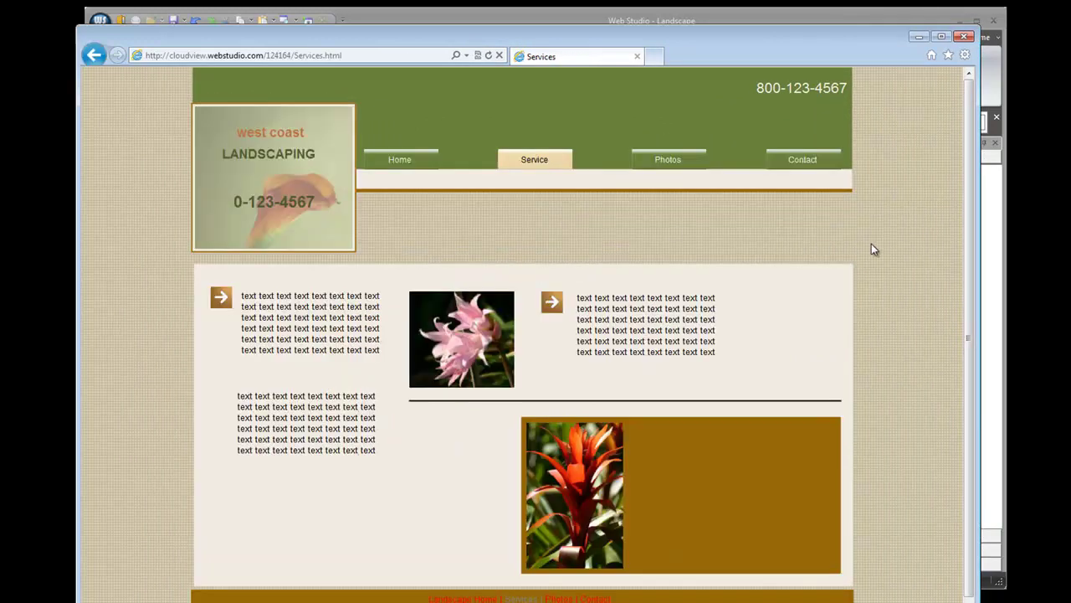
pyautogui.click(400, 160)
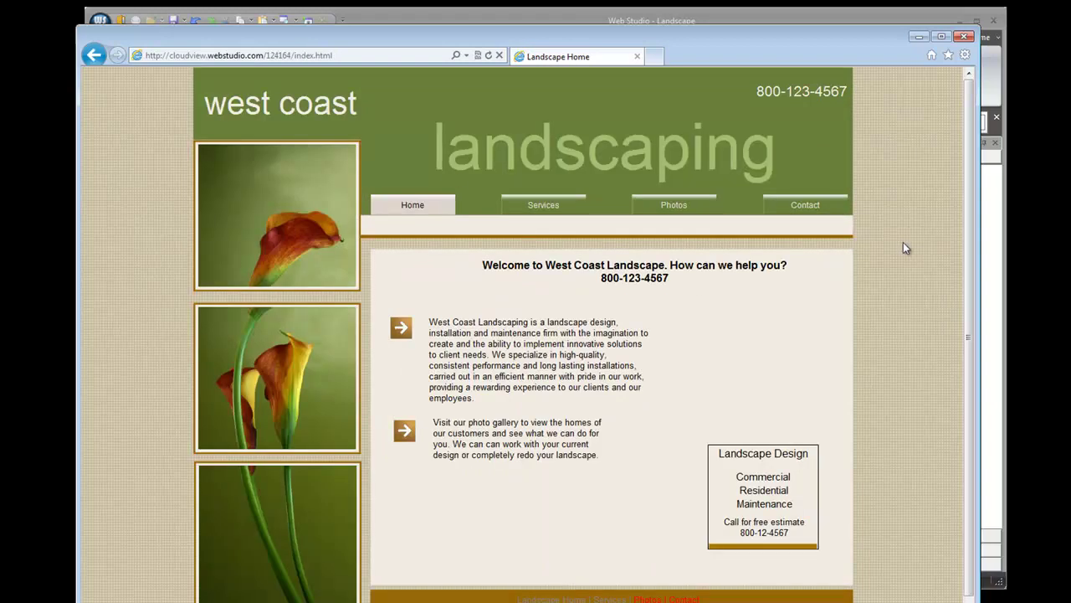
pyautogui.click(344, 56)
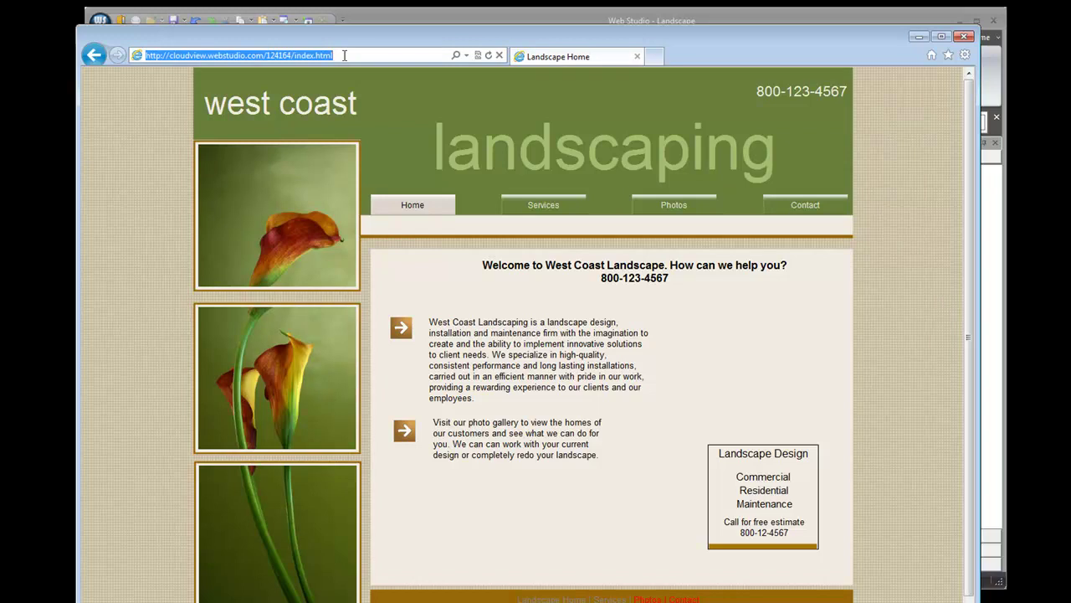
pyautogui.click(964, 38)
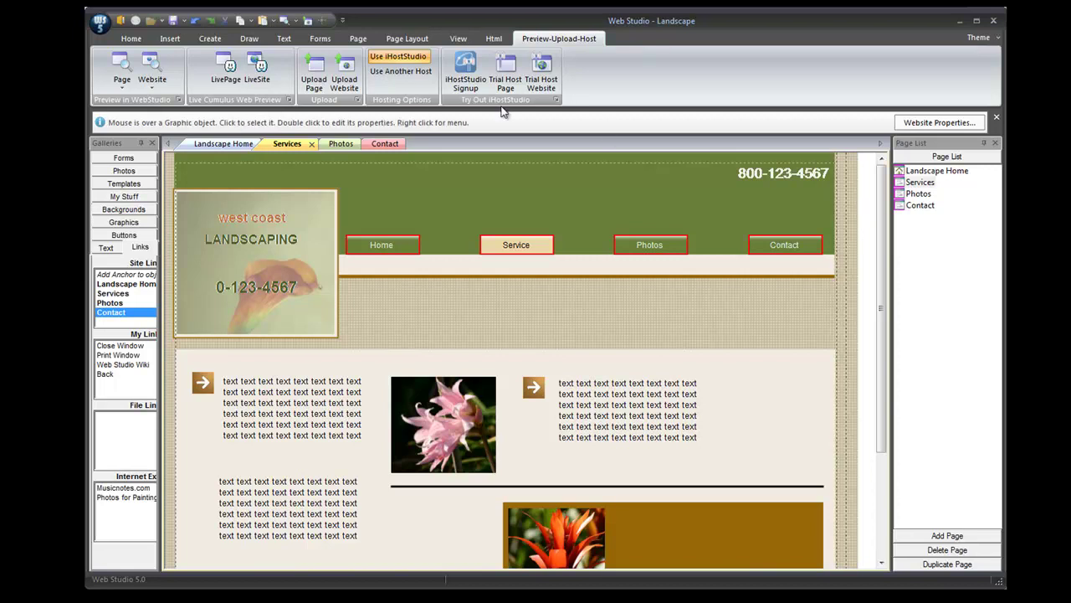
# Save the project and set the hosting option to Use Another Host.
pyautogui.click(173, 20)
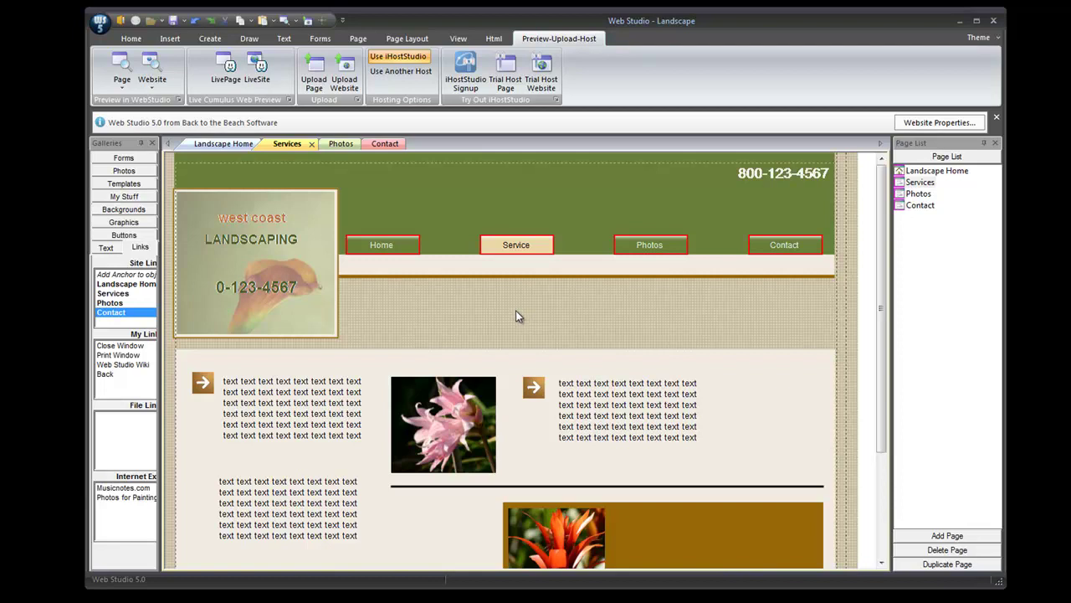
pyautogui.click(411, 73)
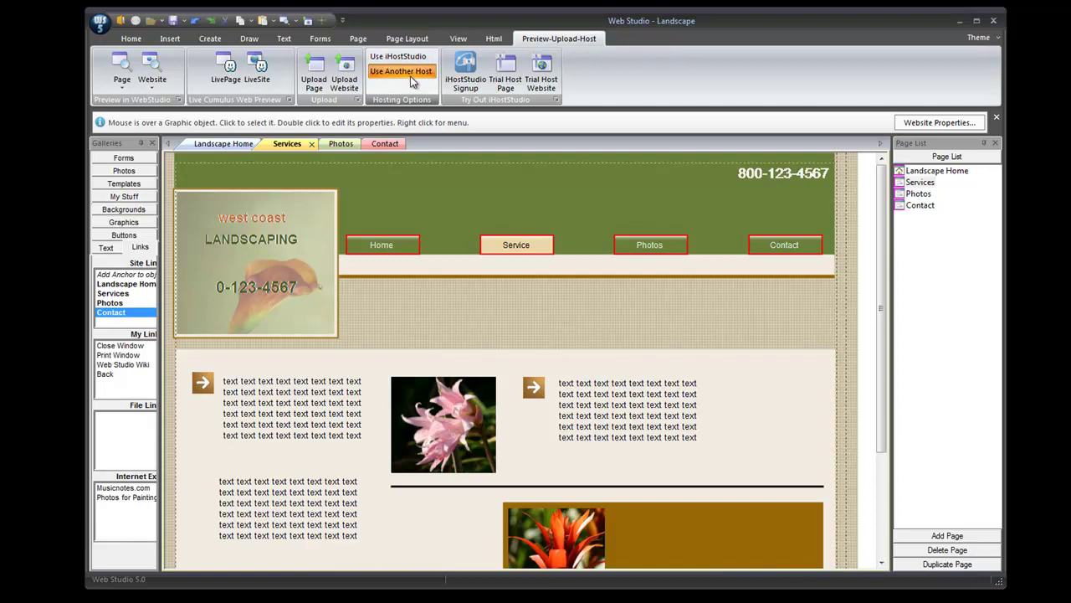
pyautogui.click(941, 122)
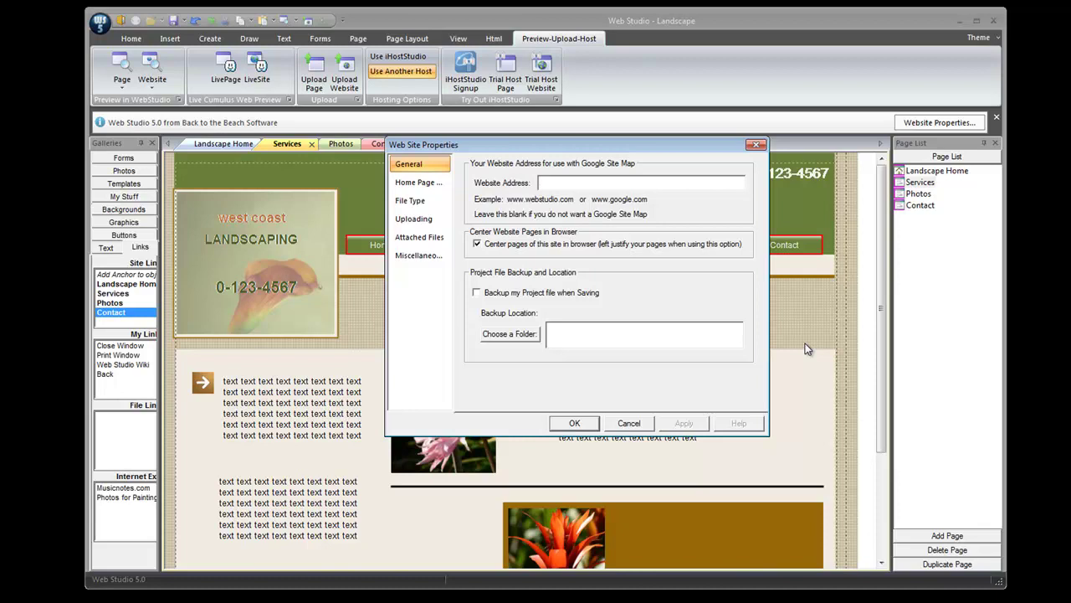
pyautogui.write('www.webstudiotest.com')
pyautogui.click(572, 424)
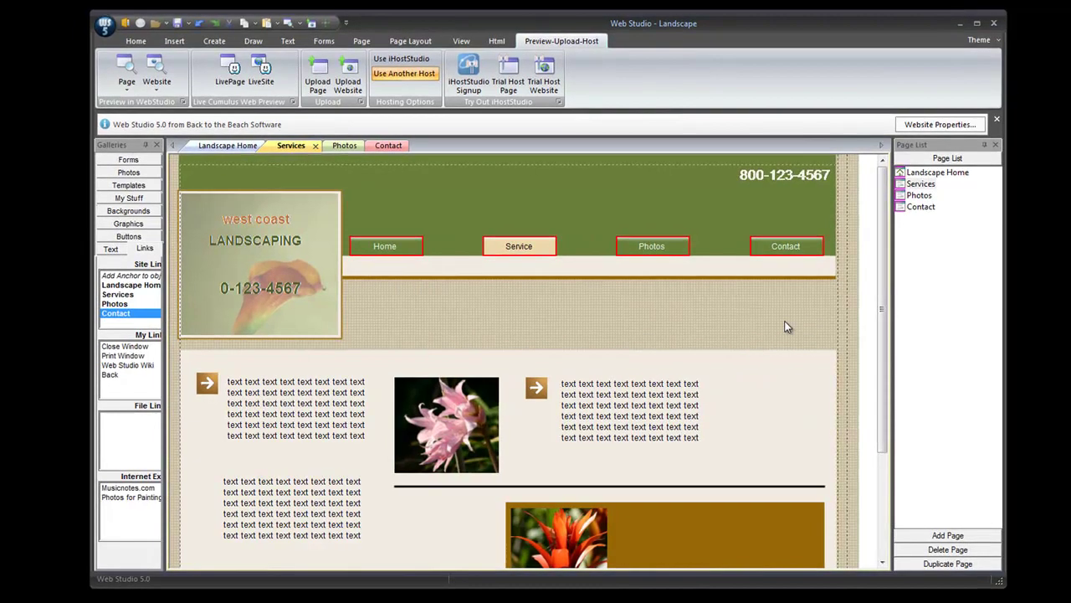
# Connect to the hosting destination with the "web studio test" profile and upload all pages of the website.
pyautogui.click(350, 71)
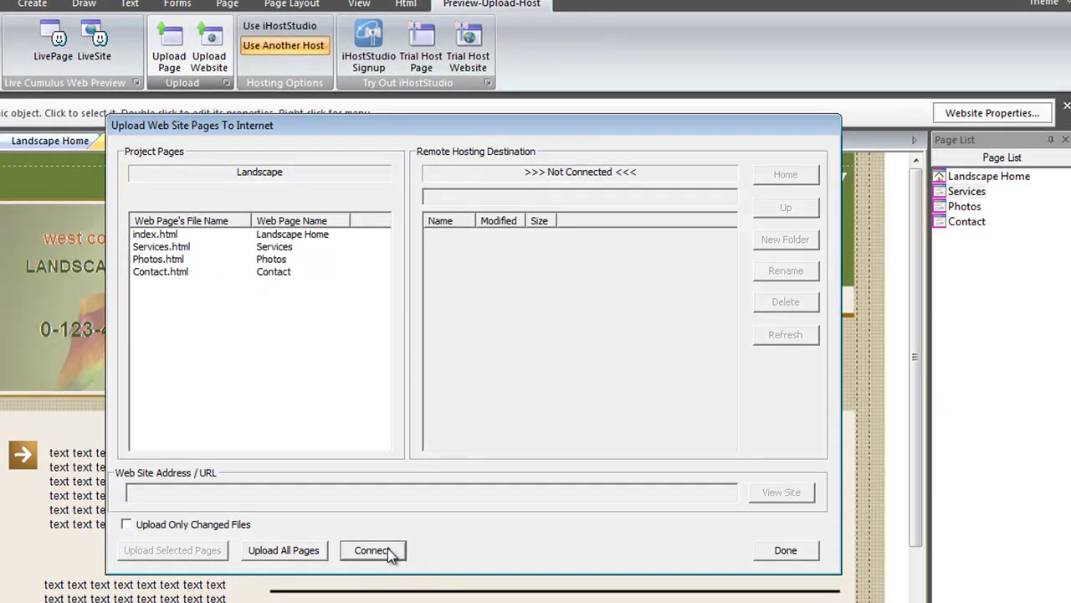
pyautogui.click(372, 551)
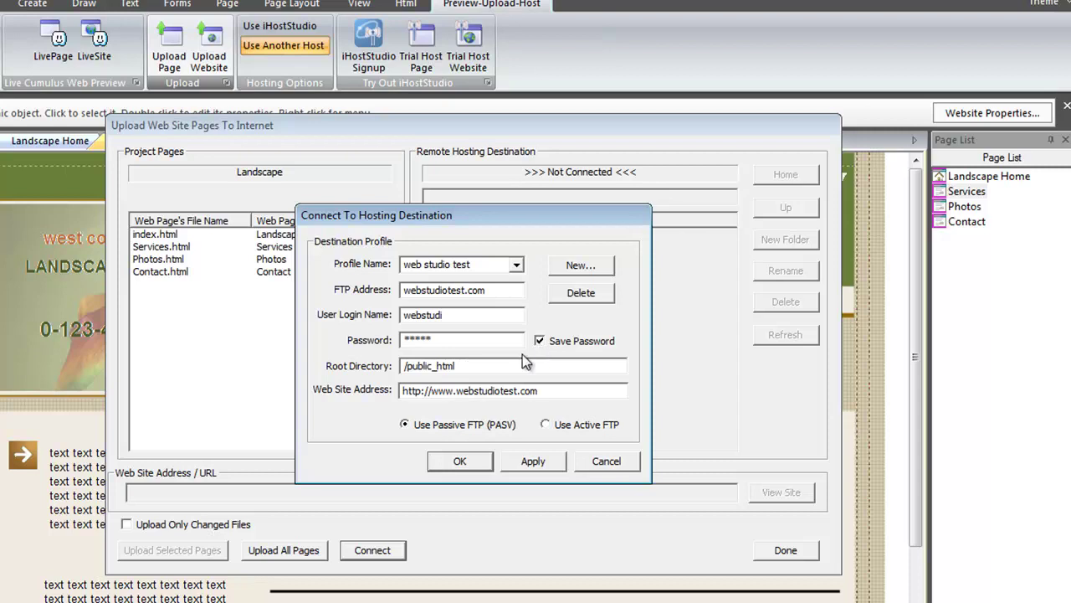
pyautogui.click(458, 461)
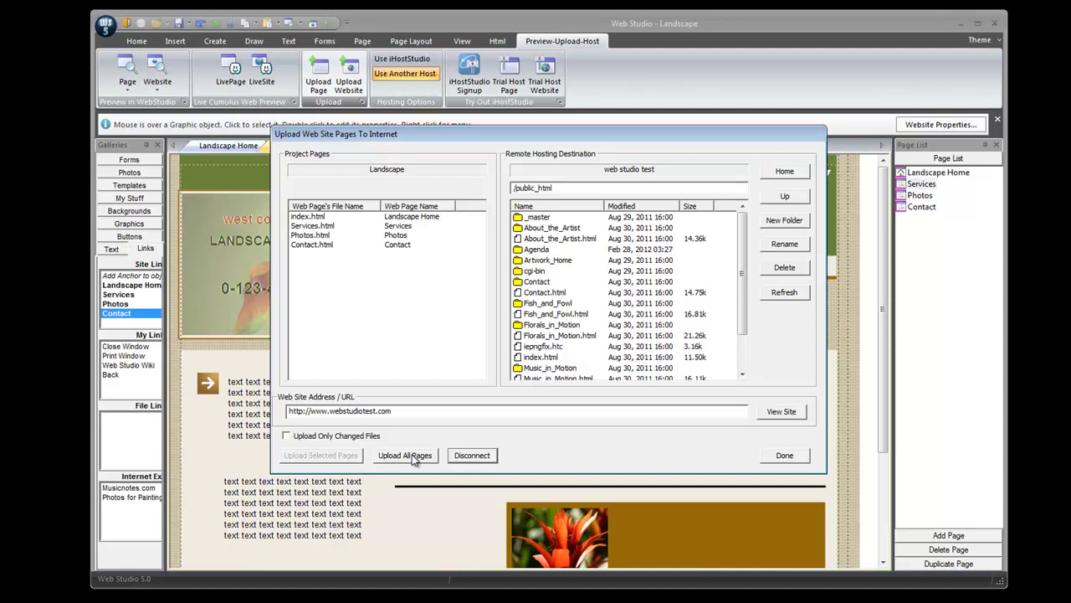
pyautogui.click(413, 459)
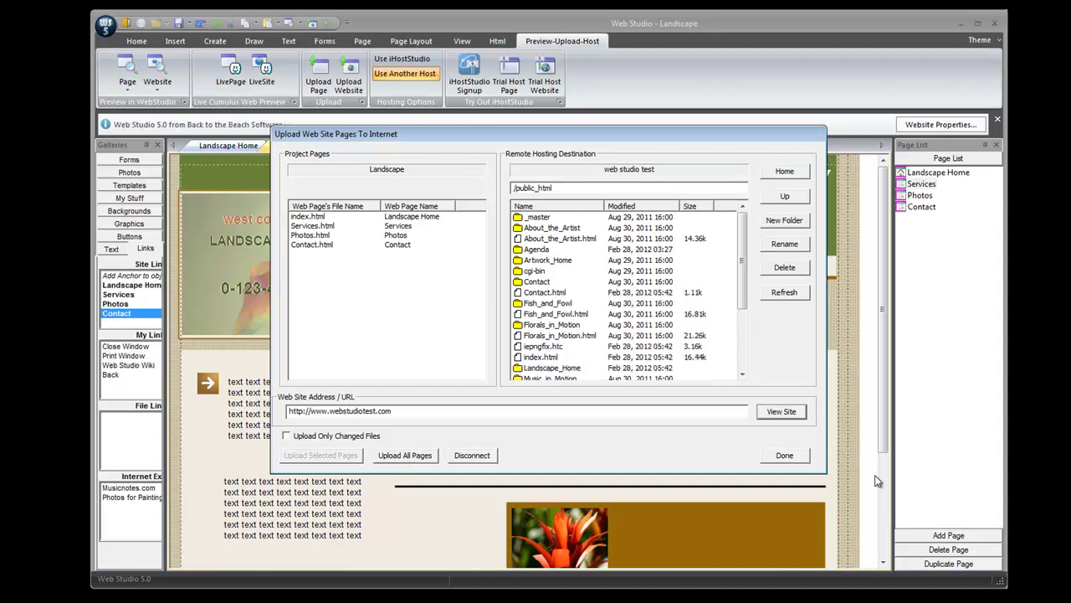
# View the uploaded site in the browser, close only its tab and finish the upload session.
pyautogui.click(781, 412)
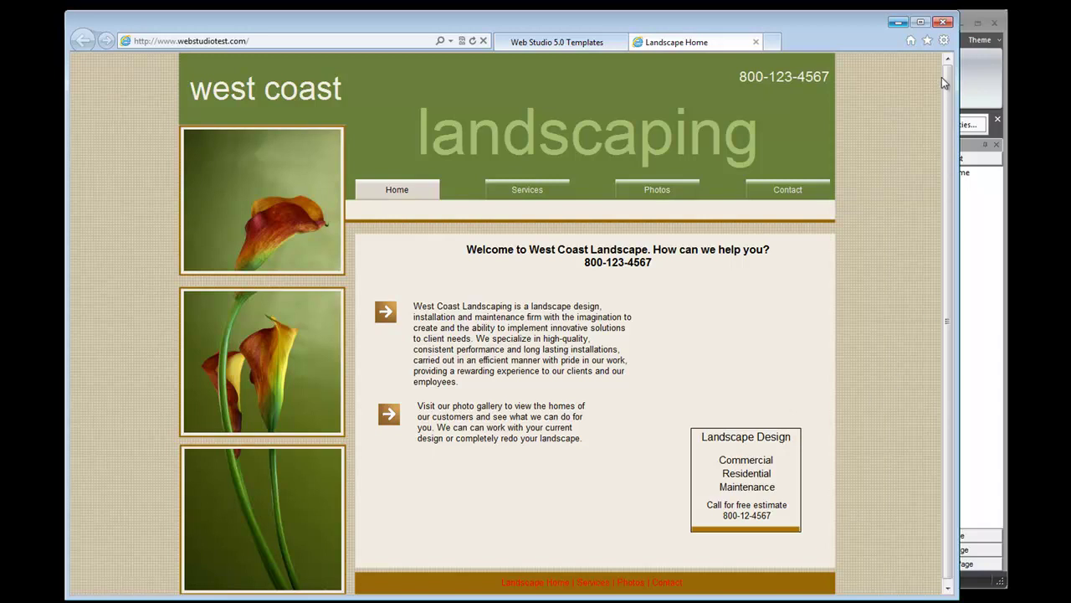
pyautogui.click(942, 25)
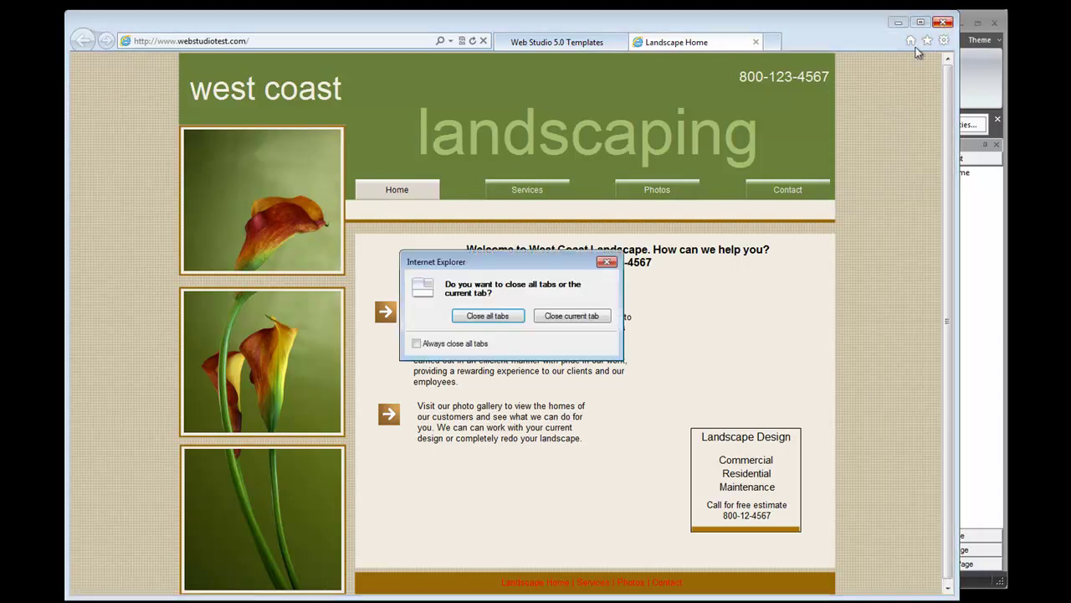
pyautogui.click(542, 318)
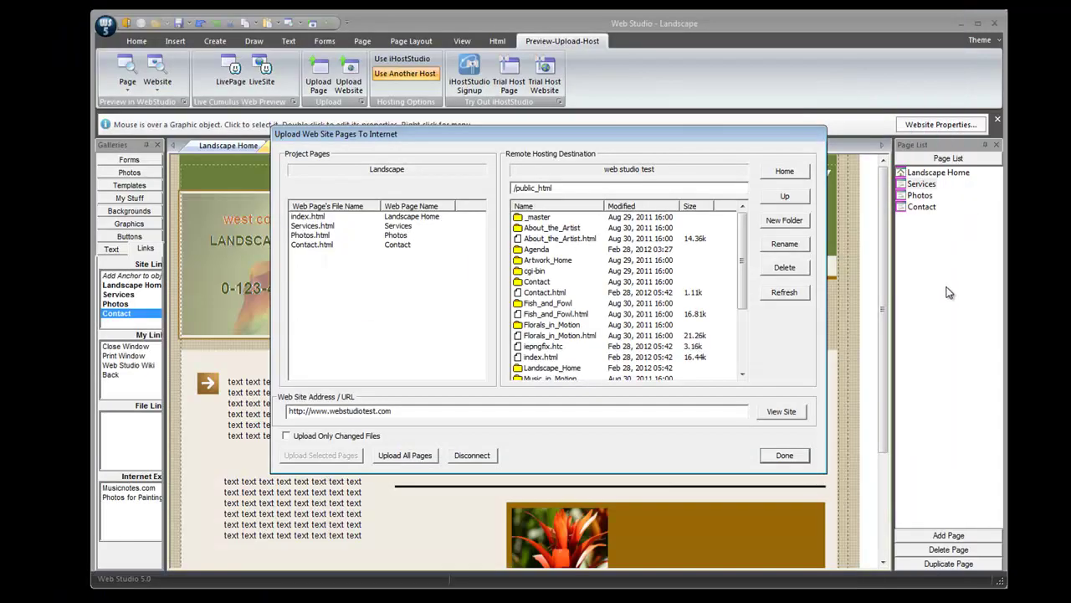
pyautogui.click(785, 456)
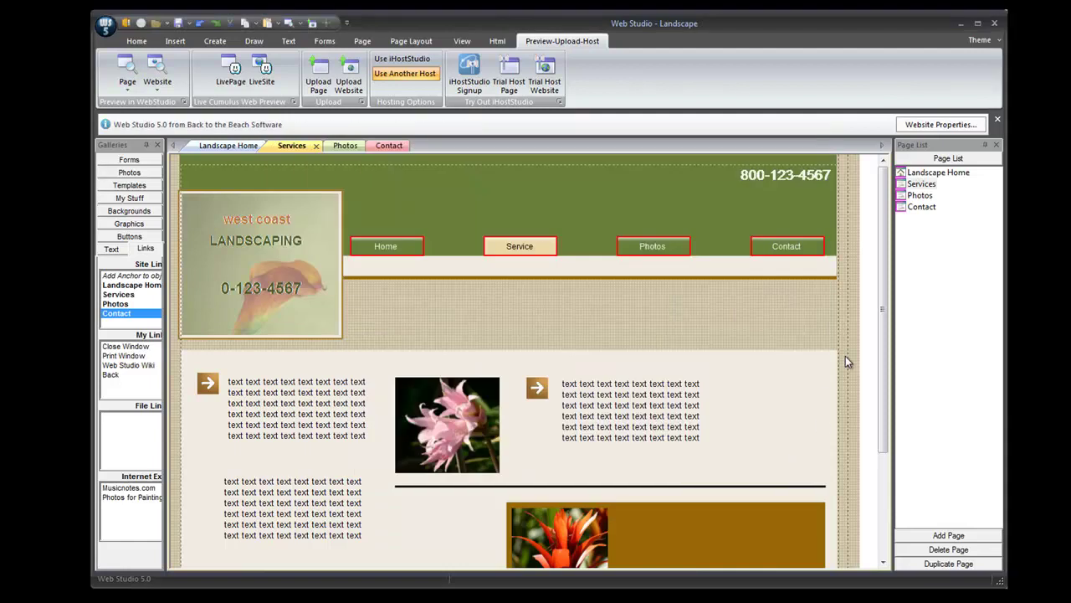